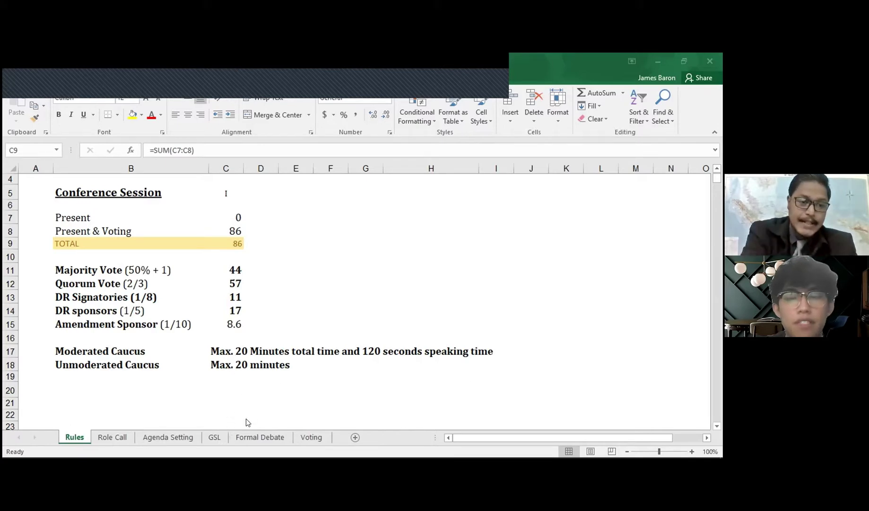
On the GSL sheet, enter New zealand as country 1 and Republic of India as country 2.
{"action": "left_click", "coordinate": [208, 438]}
{"action": "key", "text": "ctrl+Home"}
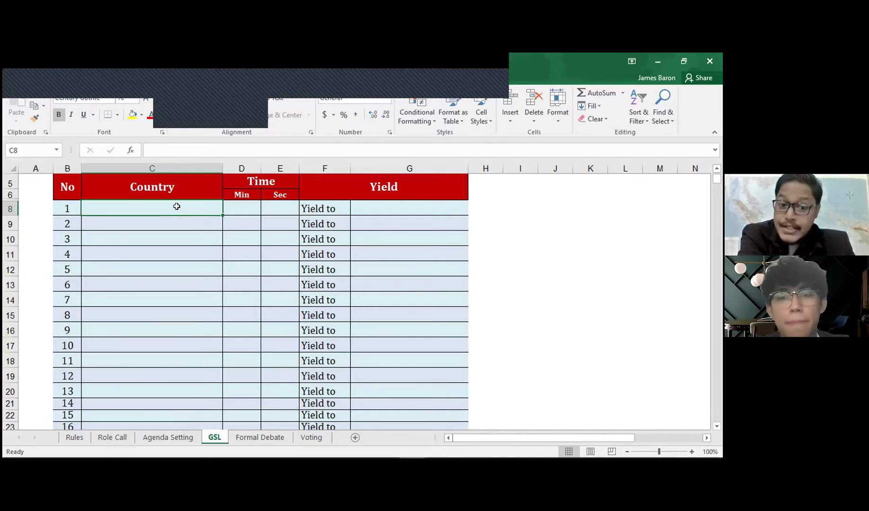
{"action": "type", "text": "Ne"}
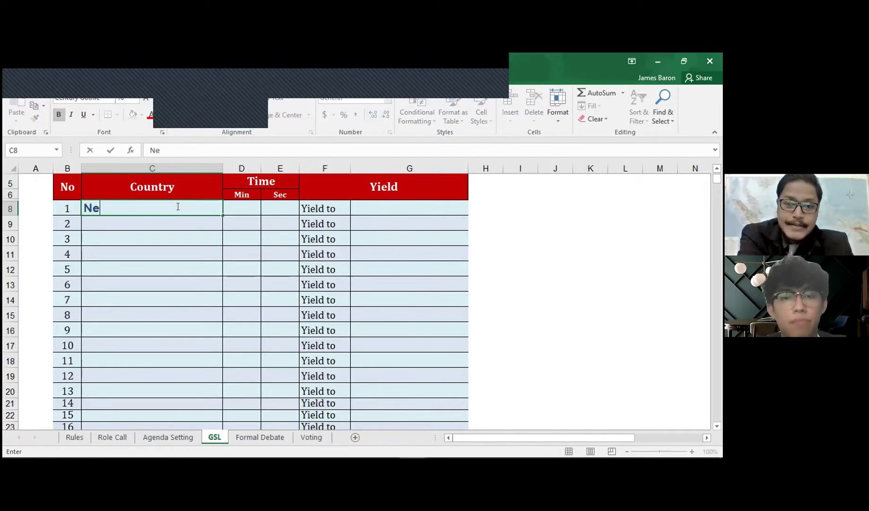
{"action": "type", "text": "w zealand"}
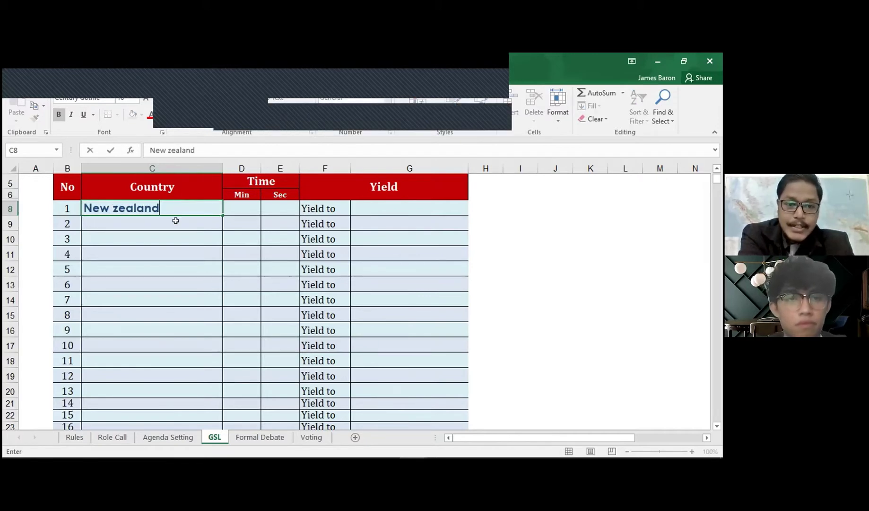
{"action": "left_click", "coordinate": [175, 221]}
{"action": "double_click", "coordinate": [176, 221]}
{"action": "type", "text": "Rep"}
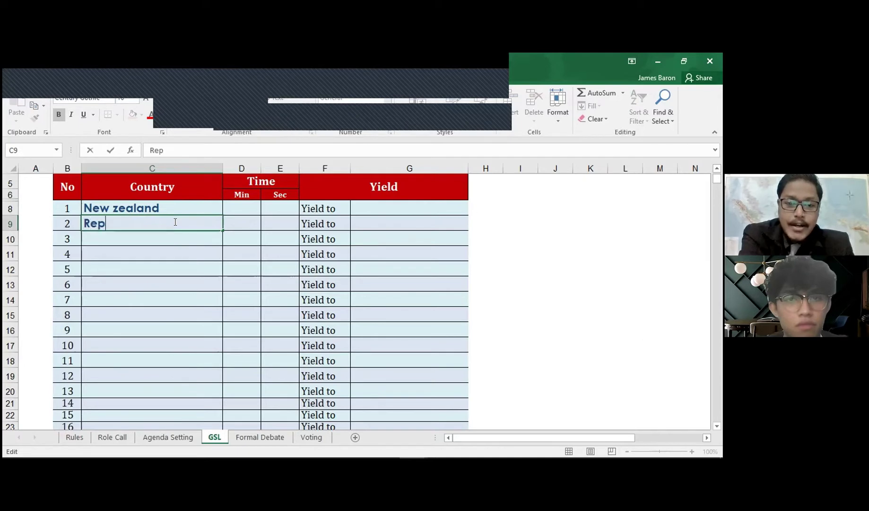
{"action": "type", "text": "ublic of India"}
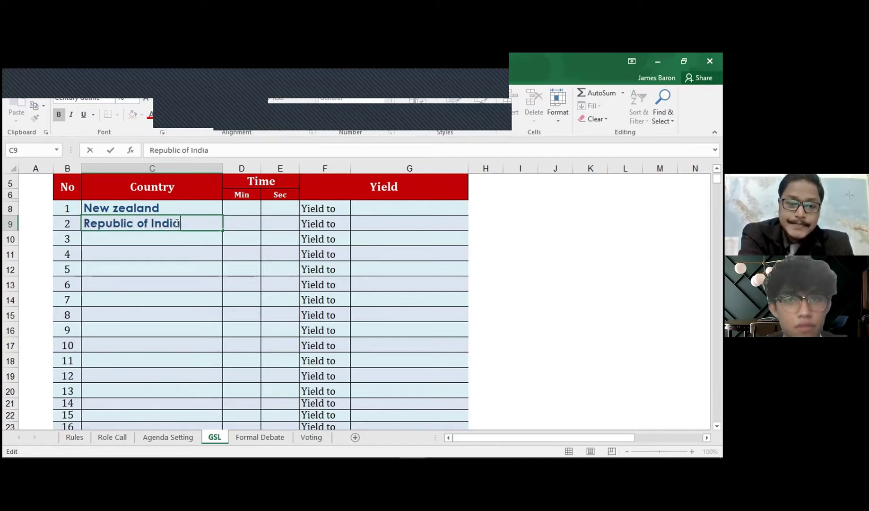
Enter Negara brunei darusalam as country 3 in the speakers list.
{"action": "left_click", "coordinate": [172, 236]}
{"action": "double_click", "coordinate": [172, 236]}
{"action": "type", "text": "Nega"}
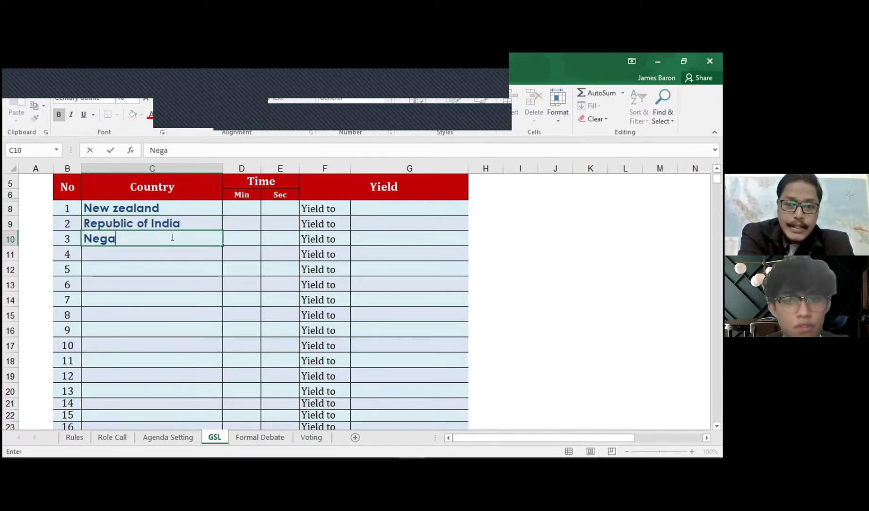
{"action": "type", "text": "ra brunei darus"}
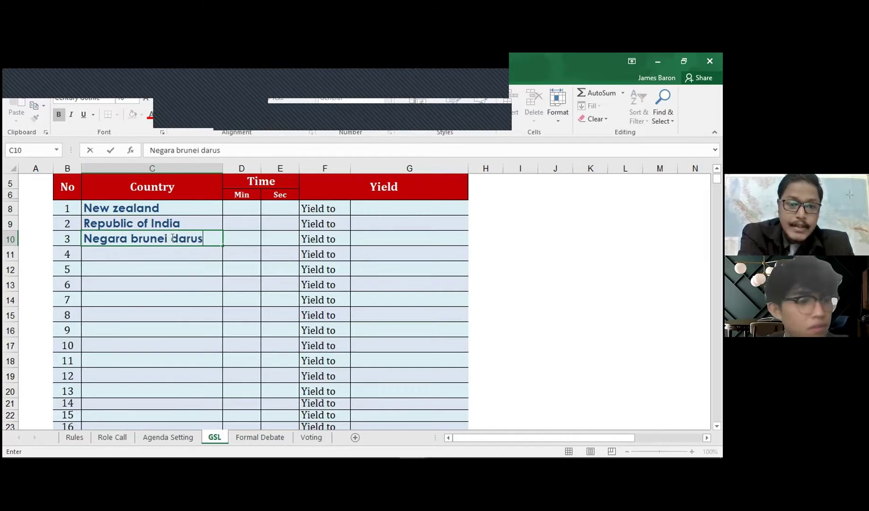
{"action": "type", "text": "alam"}
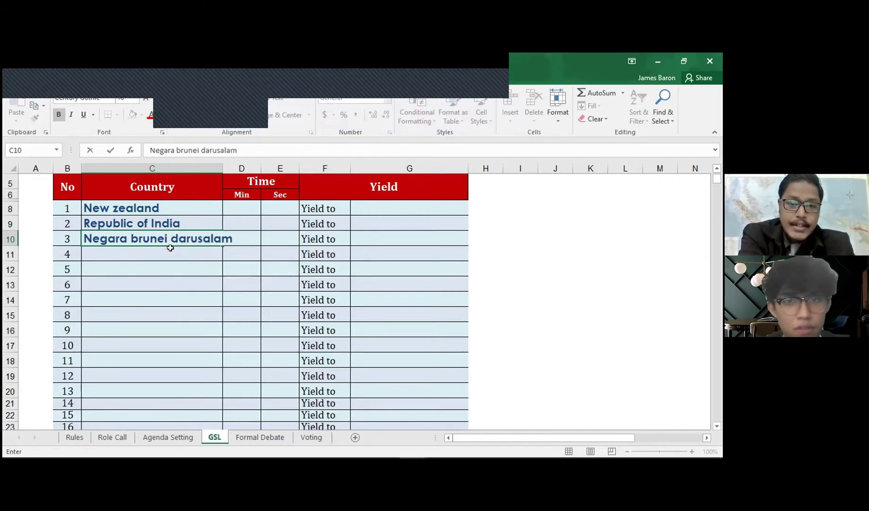
Enter Fed Republic of nepal as country 4 in the speakers list.
{"action": "double_click", "coordinate": [171, 252]}
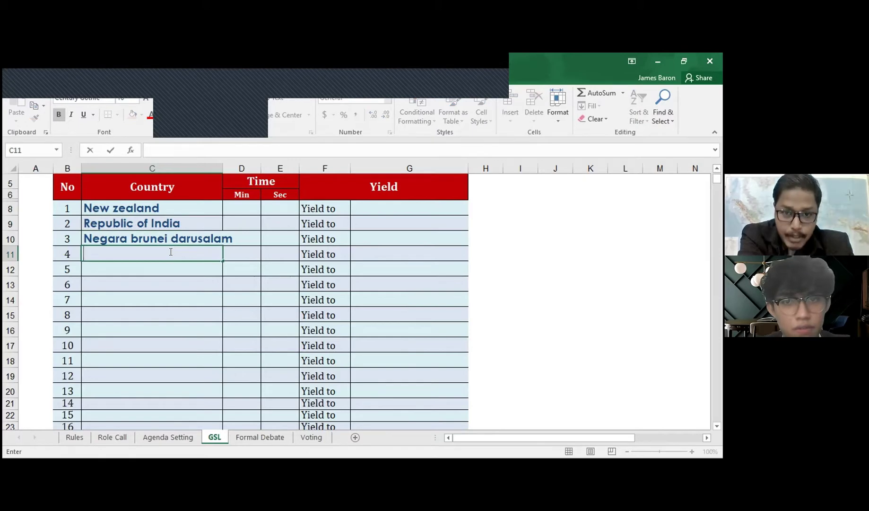
{"action": "type", "text": "Republi"}
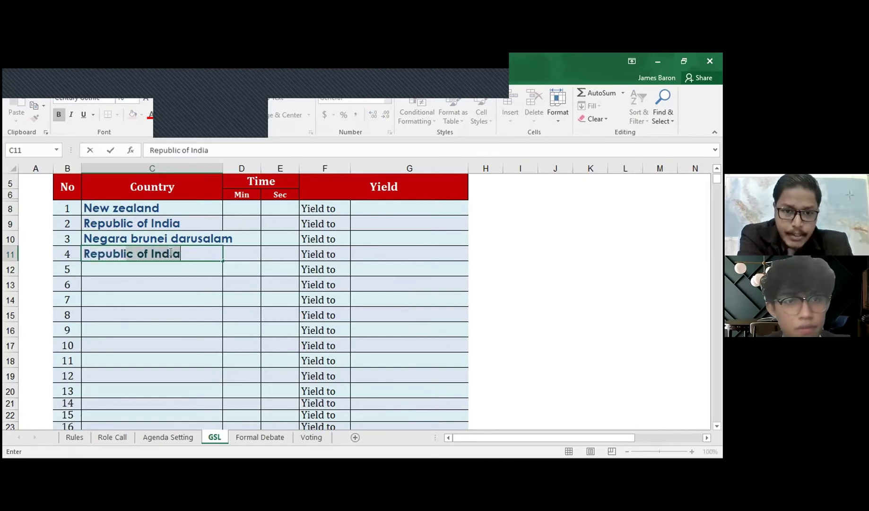
{"action": "type", "text": "c of nepal"}
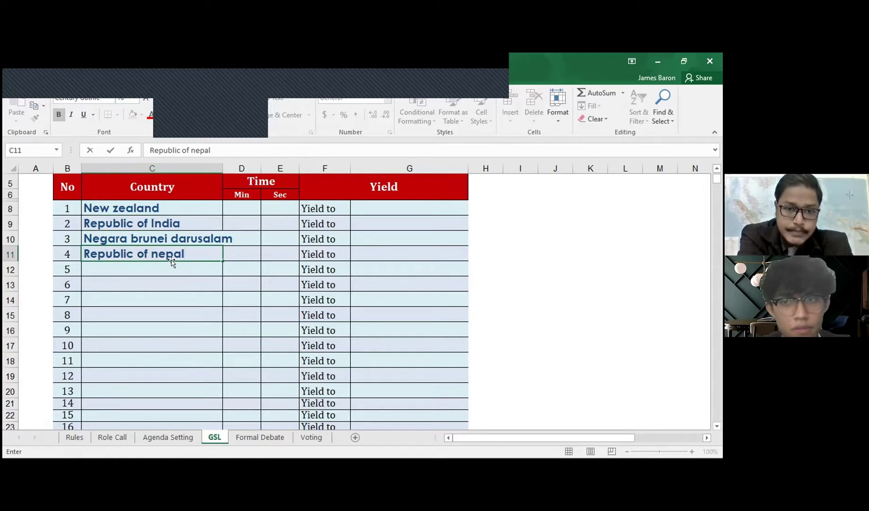
{"action": "left_click_drag", "start_coordinate": [119, 265], "coordinate": [88, 258]}
{"action": "left_click", "coordinate": [85, 255]}
{"action": "type", "text": "F"}
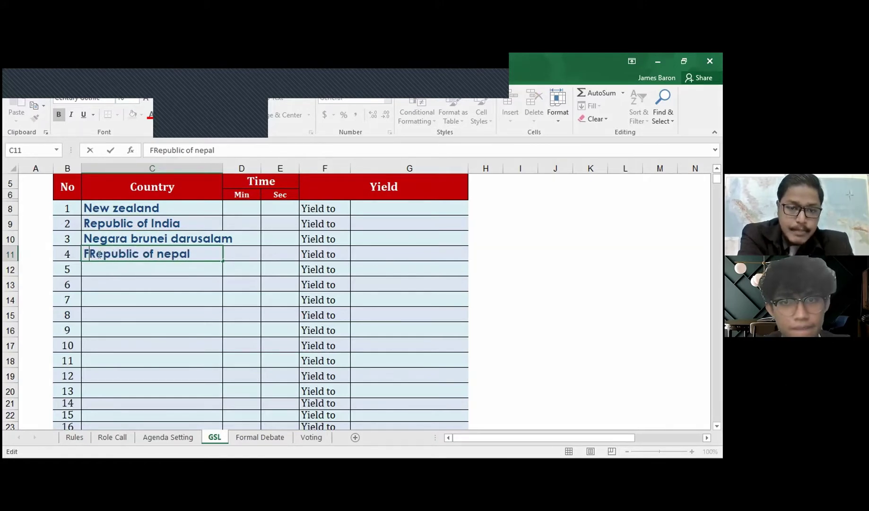
{"action": "type", "text": "ed"}
{"action": "key", "text": "Return"}
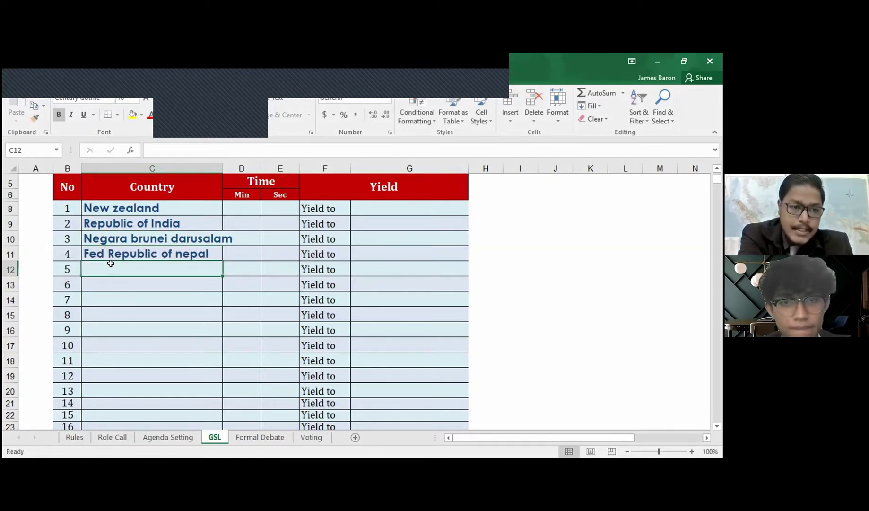
Enter Turkmekistan as country 5 and Canada, with a capital C, as country 6.
{"action": "type", "text": "Tur"}
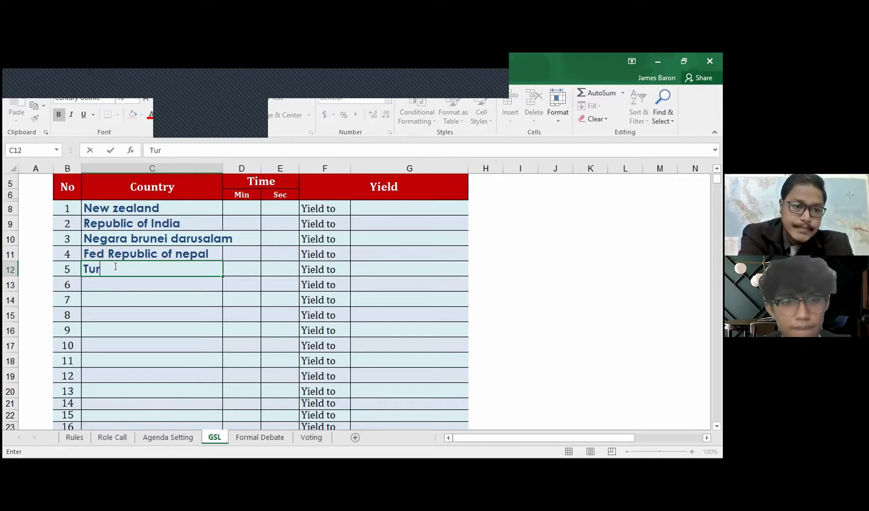
{"action": "type", "text": "kmekistan"}
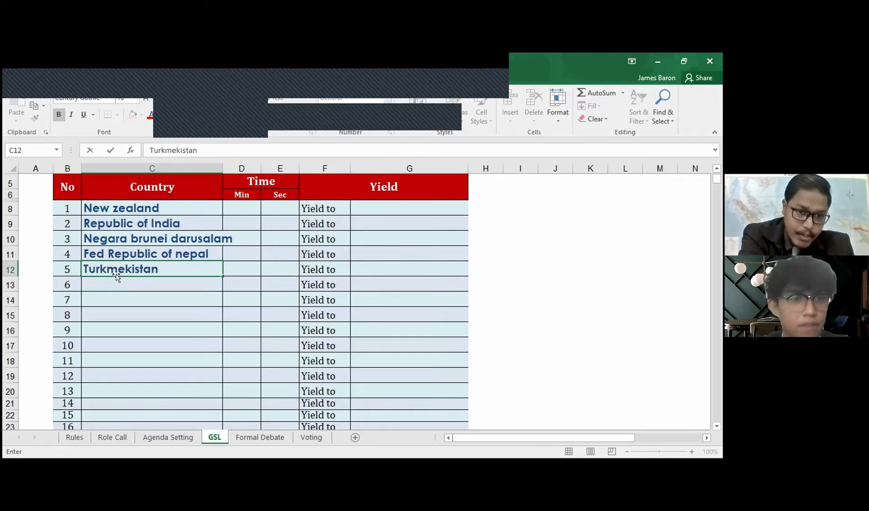
{"action": "key", "text": "Return"}
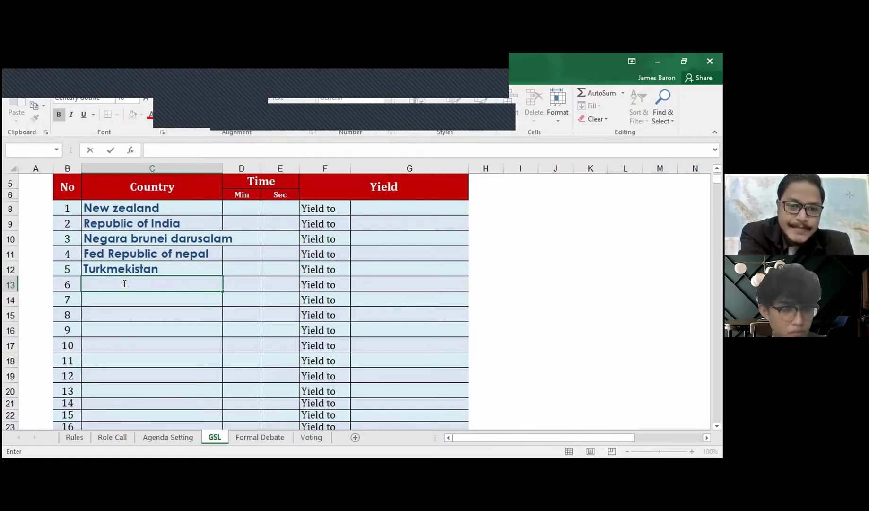
{"action": "type", "text": "canada"}
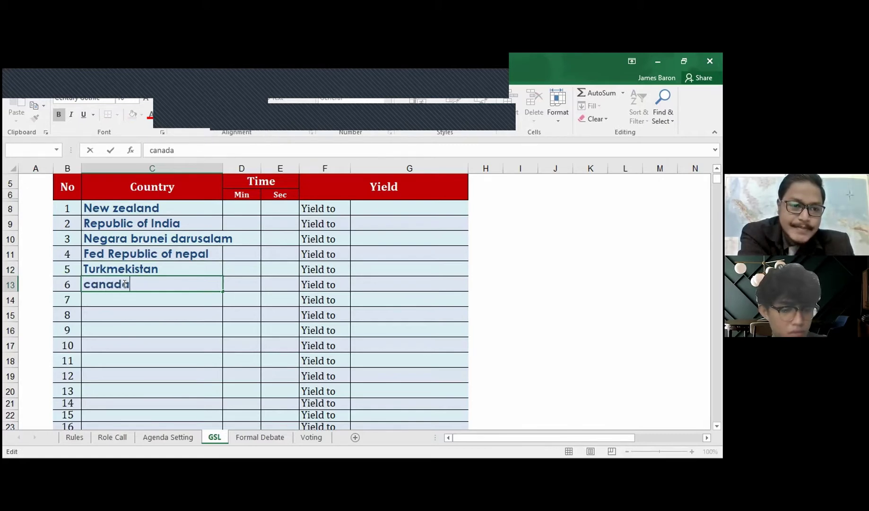
{"action": "double_click", "coordinate": [106, 286]}
{"action": "left_click", "coordinate": [88, 283]}
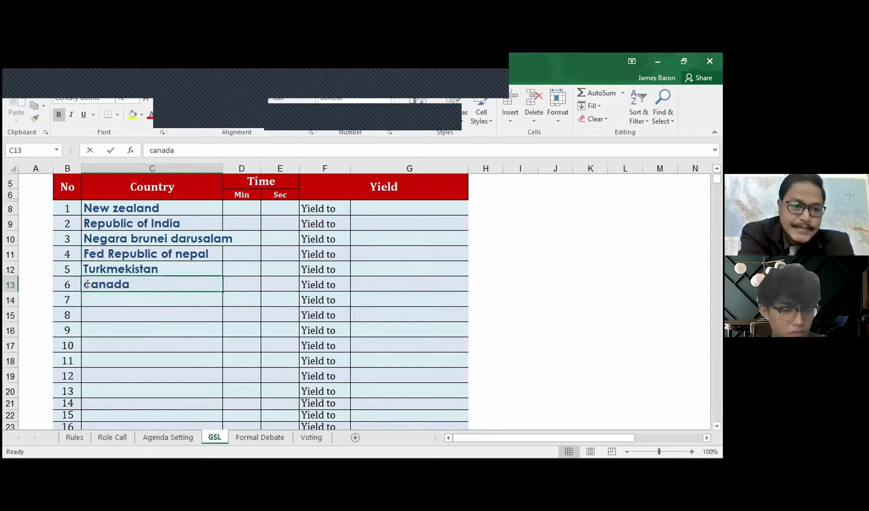
{"action": "key", "text": "BackSpace"}
{"action": "type", "text": "C"}
{"action": "key", "text": "Return"}
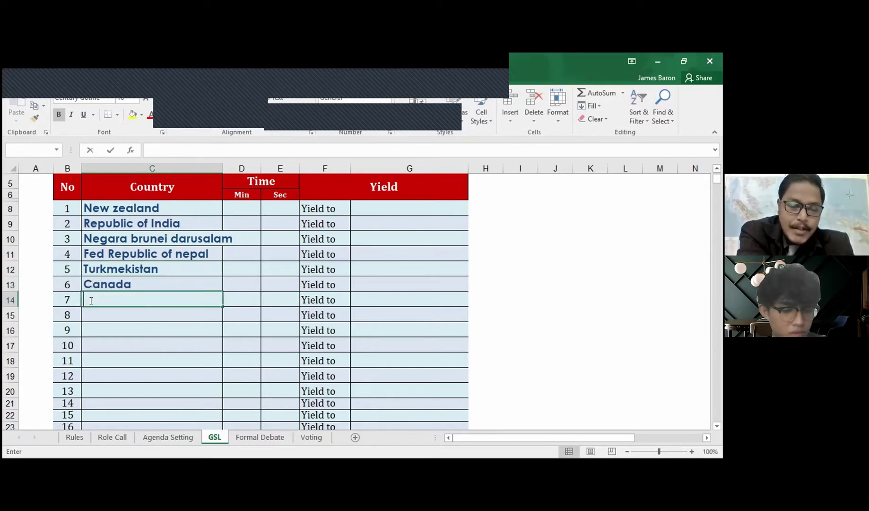
Enter Korea as country 7 and Greece as country 8 in the speakers list.
{"action": "type", "text": "Korea"}
{"action": "key", "text": "Return"}
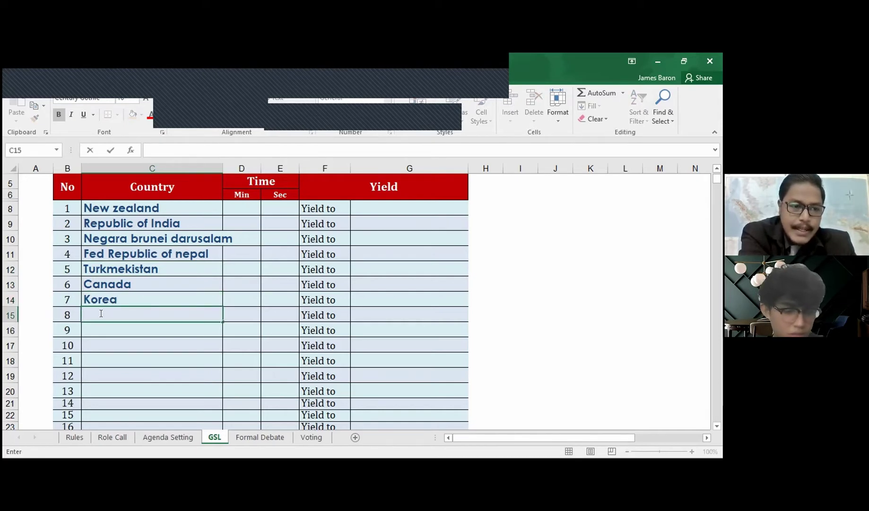
{"action": "type", "text": "Greece"}
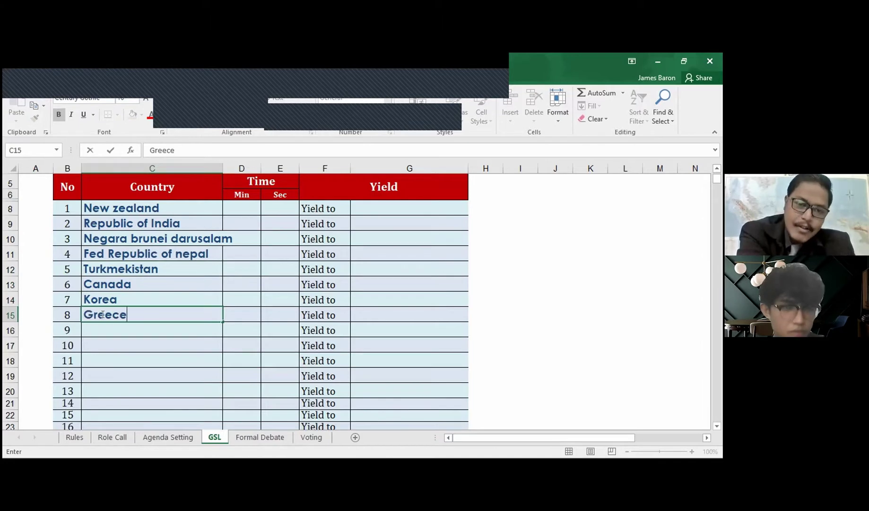
{"action": "key", "text": "Return"}
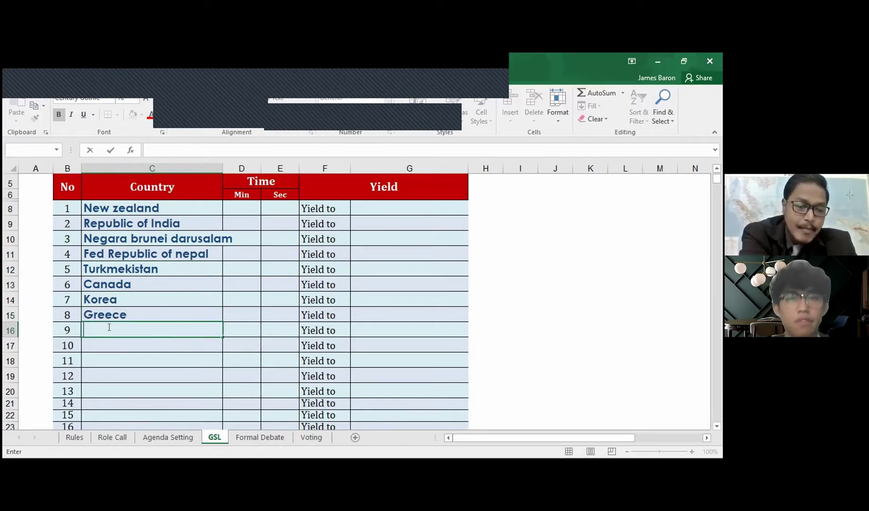
Enter Mauritius as country 9 in the speakers list.
{"action": "type", "text": "Mauri"}
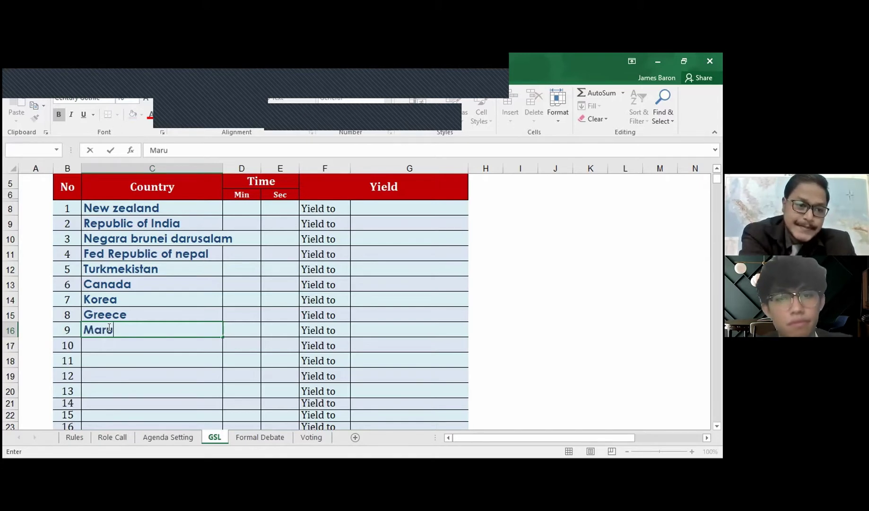
{"action": "key", "text": "BackSpace"}
{"action": "key", "text": "BackSpace"}
{"action": "type", "text": "uritia"}
{"action": "key", "text": "BackSpace"}
{"action": "type", "text": "us"}
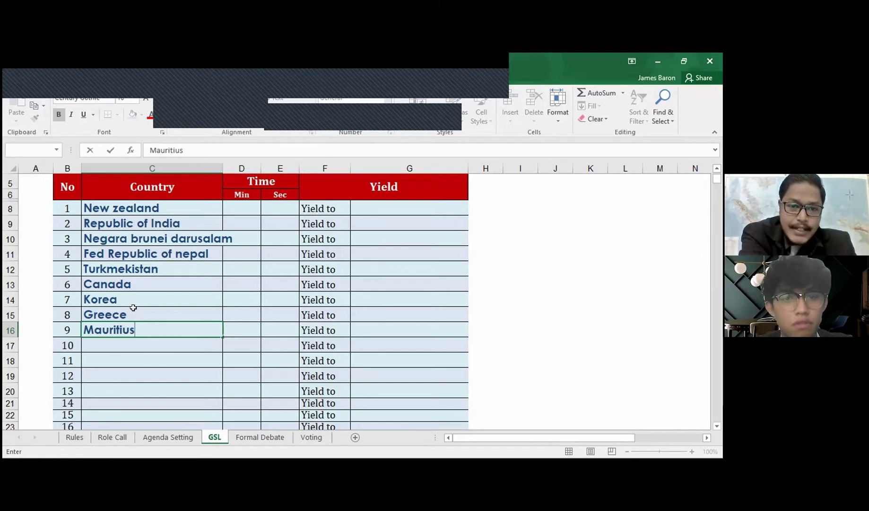
Shorten the name of country 4 to Nepal.
{"action": "double_click", "coordinate": [160, 255]}
{"action": "double_click", "coordinate": [163, 255]}
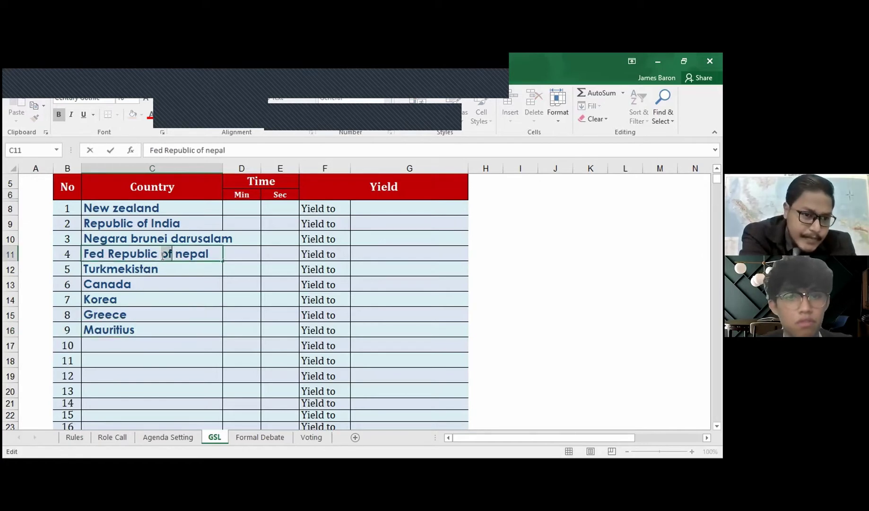
{"action": "left_click", "coordinate": [216, 252]}
{"action": "triple_click", "coordinate": [187, 251]}
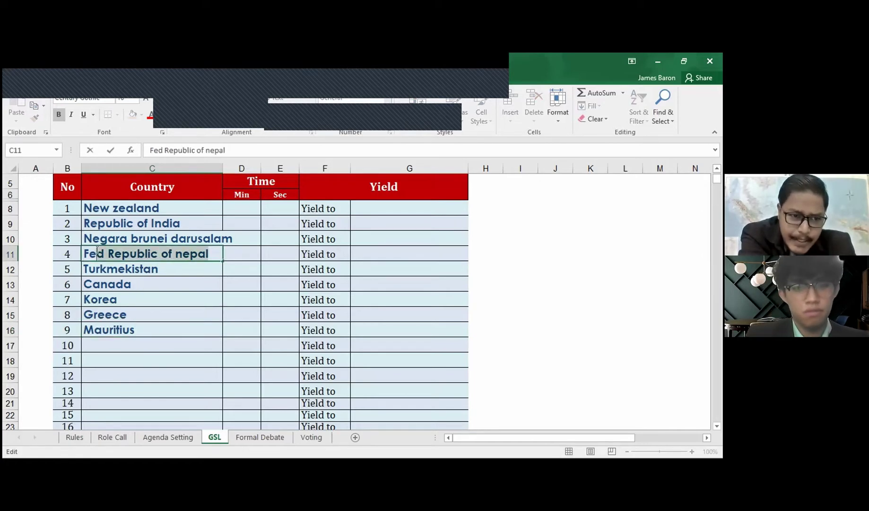
{"action": "type", "text": "Nepal"}
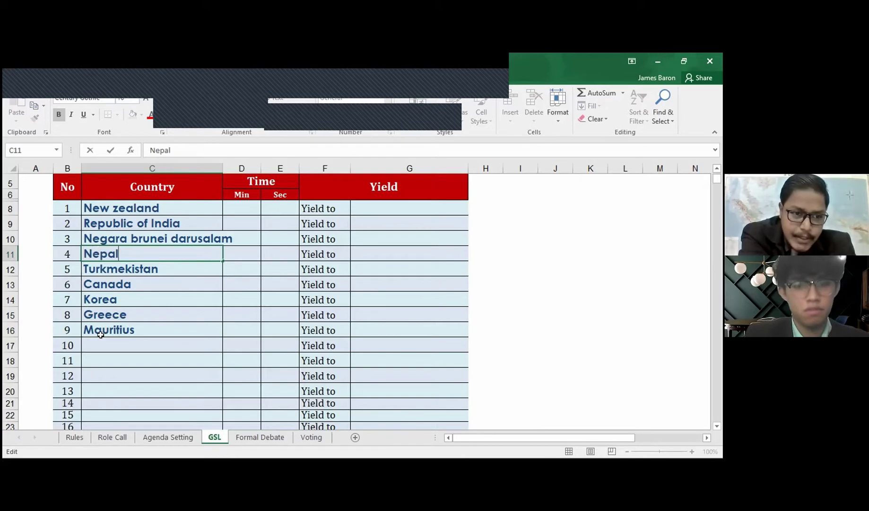
Enter Germany as country 10 in the speakers list.
{"action": "left_click", "coordinate": [101, 339]}
{"action": "type", "text": "German"}
{"action": "type", "text": "y"}
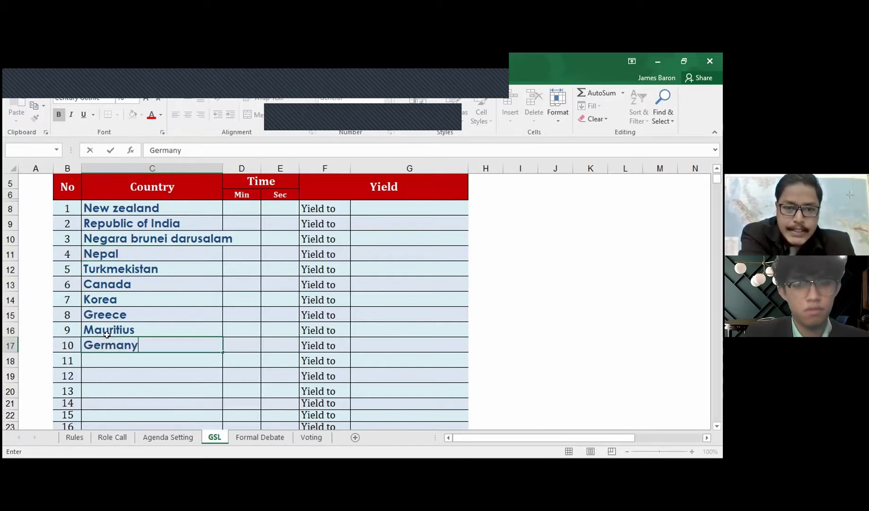
Shorten the name of country 3 to Brunei.
{"action": "double_click", "coordinate": [176, 238]}
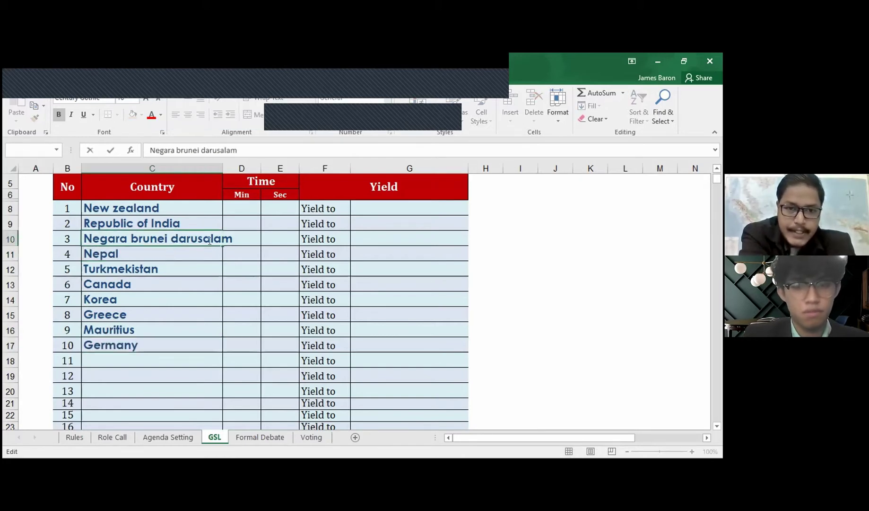
{"action": "left_click_drag", "start_coordinate": [231, 238], "coordinate": [84, 239]}
{"action": "type", "text": "Brunei"}
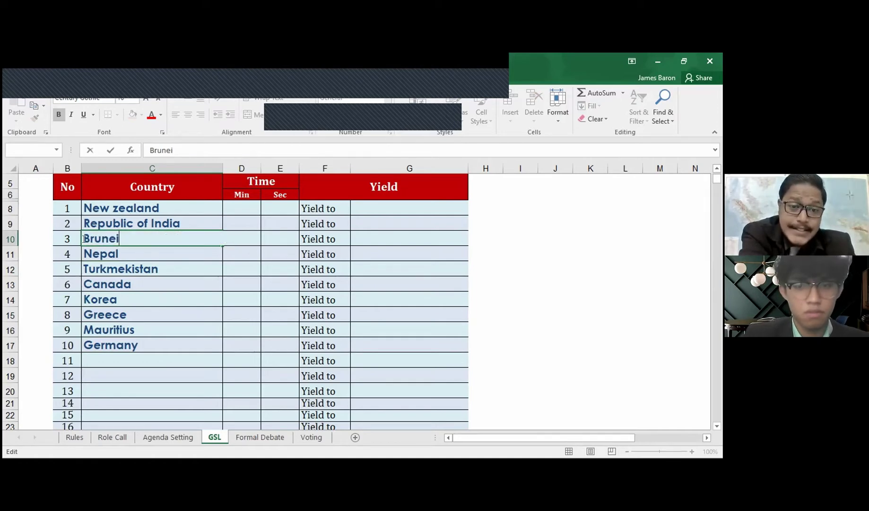
{"action": "left_click", "coordinate": [152, 358]}
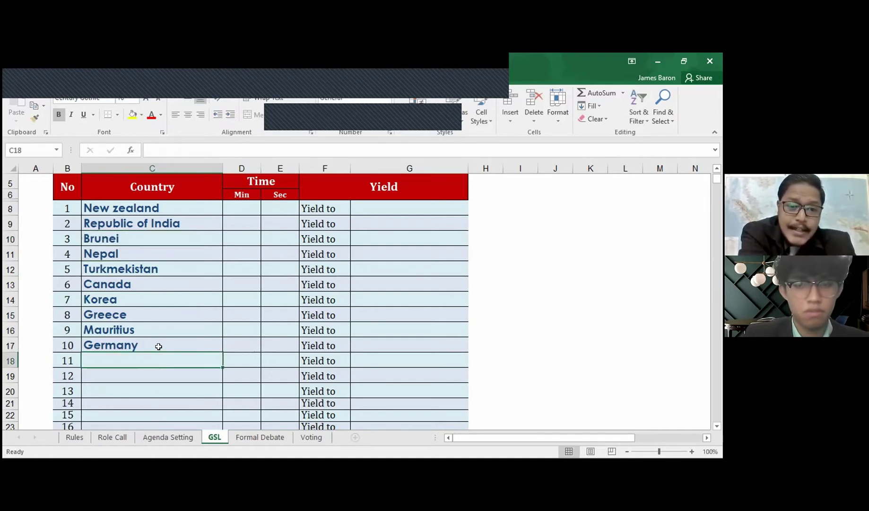
{"action": "scroll", "coordinate": [161, 338], "scroll_direction": "down", "scroll_amount": 1}
{"action": "scroll", "coordinate": [163, 326], "scroll_direction": "up", "scroll_amount": 1}
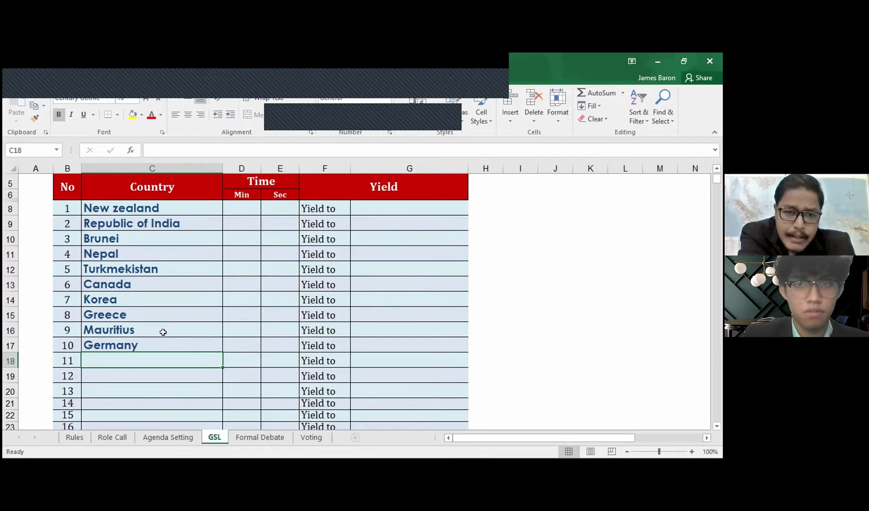
{"action": "double_click", "coordinate": [151, 363]}
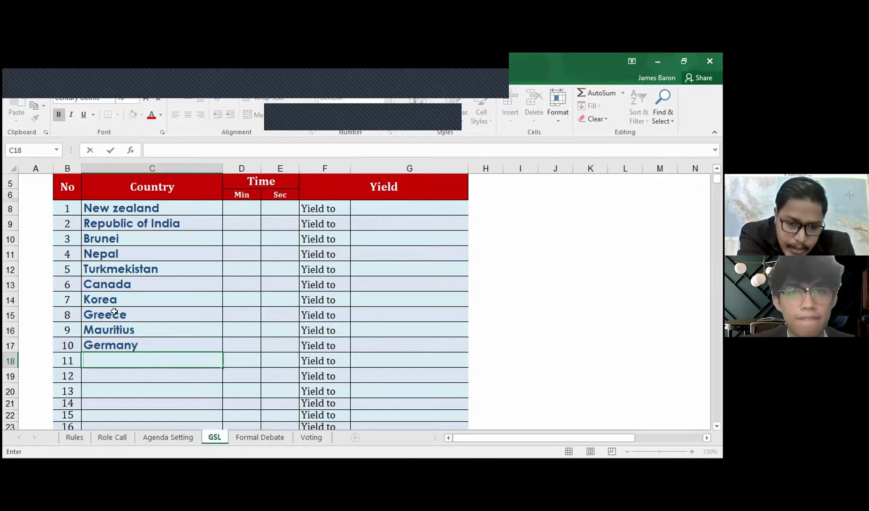
Correct the spelling of country 5 to Turkmenistan and select the empty country cell in row 11 of the list.
{"action": "double_click", "coordinate": [130, 269]}
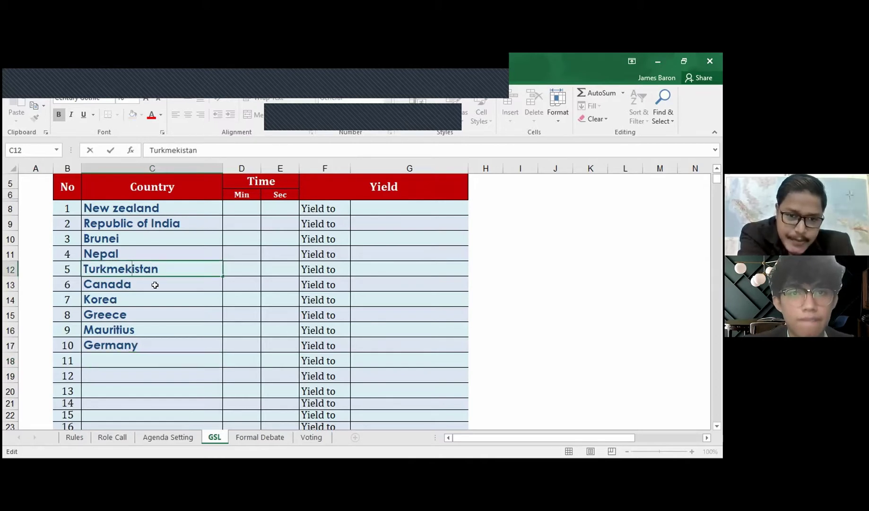
{"action": "key", "text": "BackSpace"}
{"action": "type", "text": "n"}
{"action": "left_click", "coordinate": [155, 339]}
{"action": "left_click", "coordinate": [155, 364]}
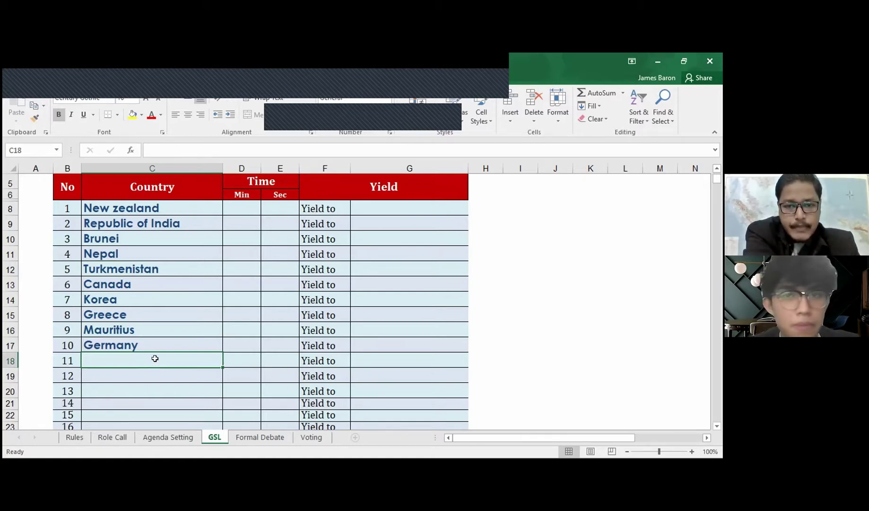
Enter Denmark as country 11 and Thailand as country 12 in the speakers list.
{"action": "scroll", "coordinate": [154, 357], "scroll_direction": "down", "scroll_amount": 3}
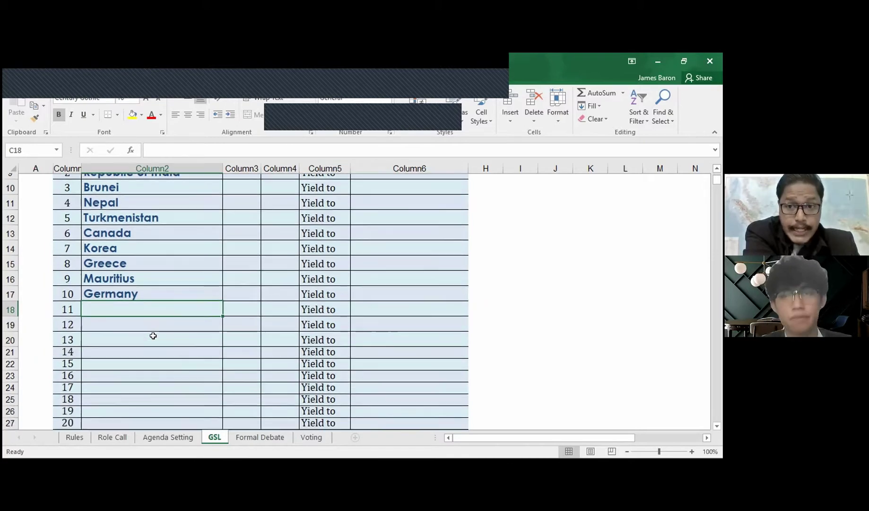
{"action": "key", "text": "F2"}
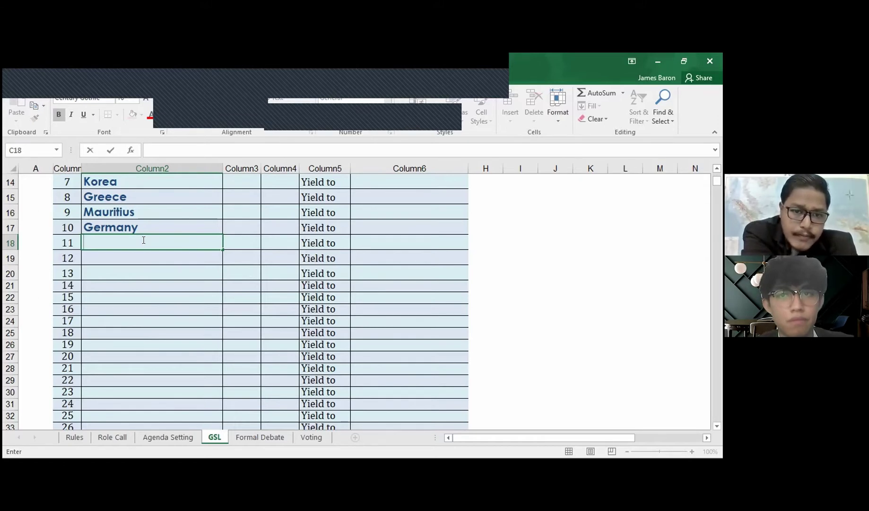
{"action": "type", "text": "Denmark"}
{"action": "key", "text": "Tab"}
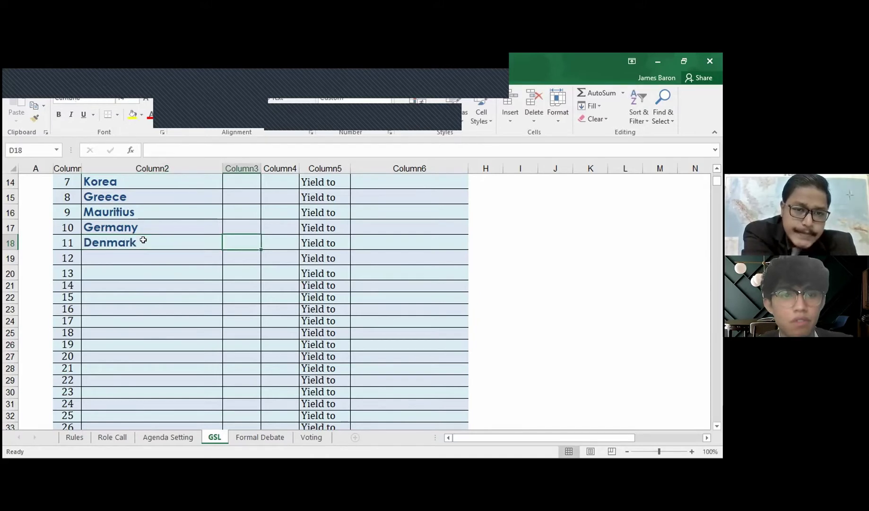
{"action": "double_click", "coordinate": [146, 255]}
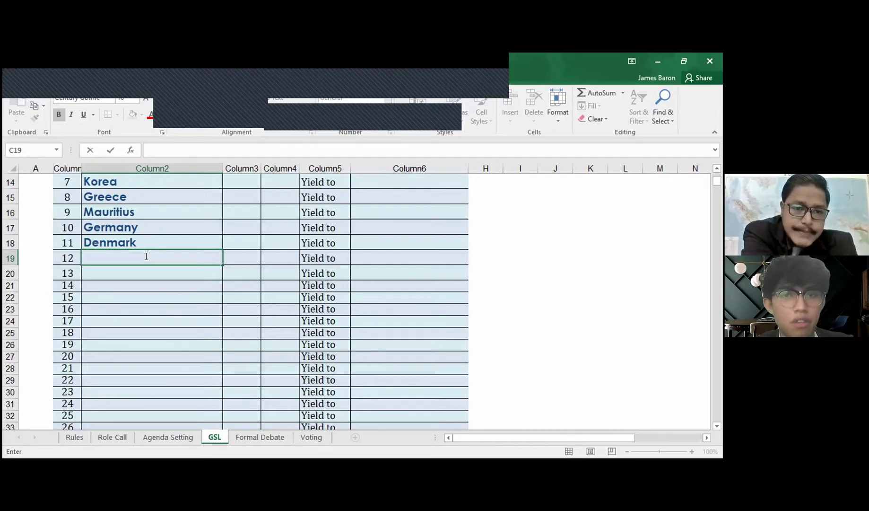
{"action": "type", "text": "Thailand"}
{"action": "left_click", "coordinate": [137, 272]}
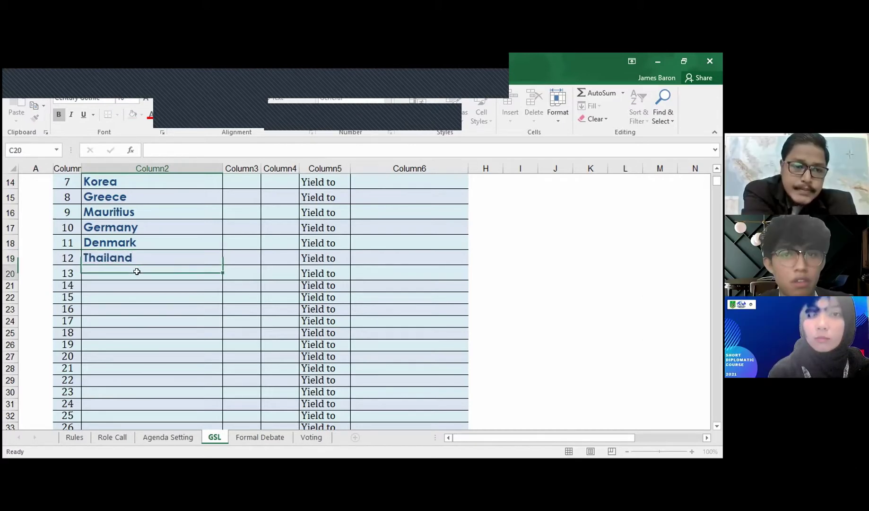
Enter Ethiopia as country 13 in the speakers list.
{"action": "double_click", "coordinate": [138, 270]}
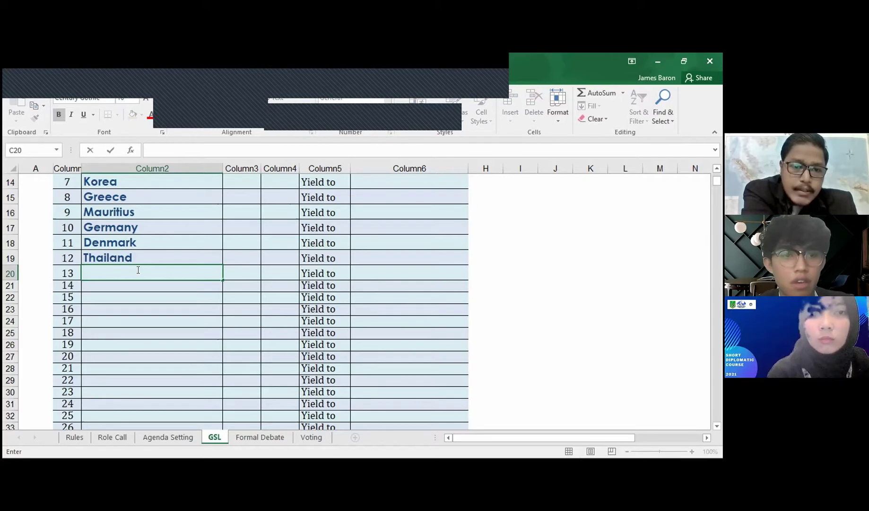
{"action": "type", "text": "Eth"}
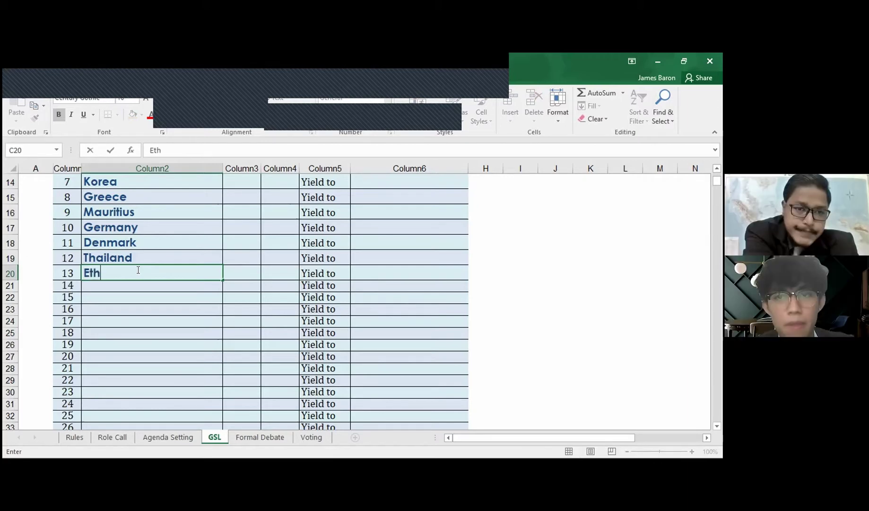
{"action": "type", "text": "iopia"}
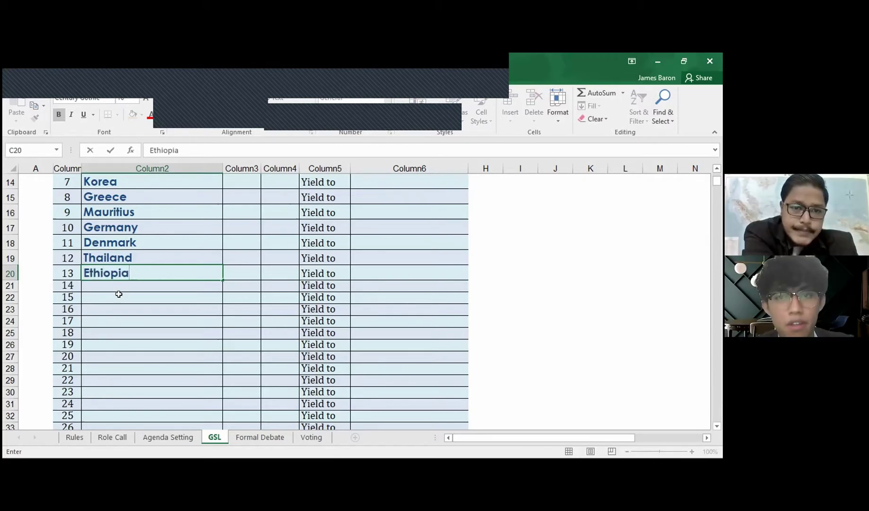
{"action": "left_click", "coordinate": [123, 285]}
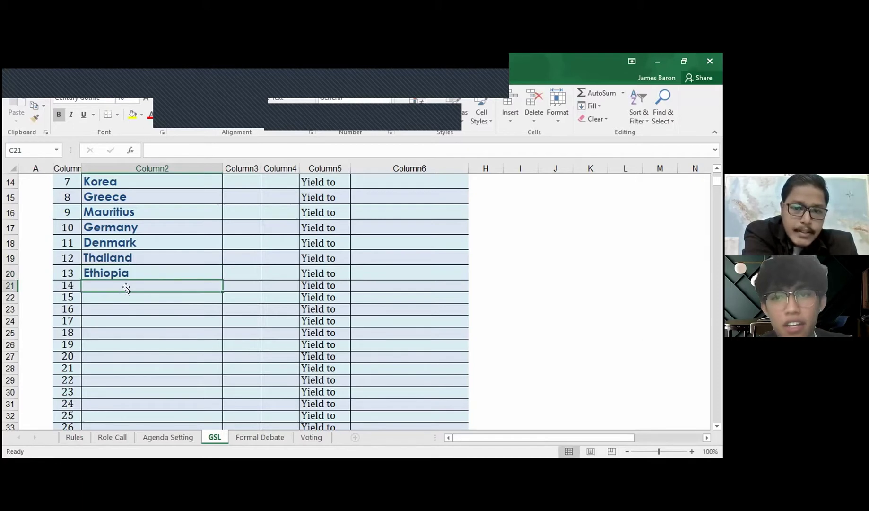
Enter Argentina as country 14 in the speakers list.
{"action": "double_click", "coordinate": [126, 287]}
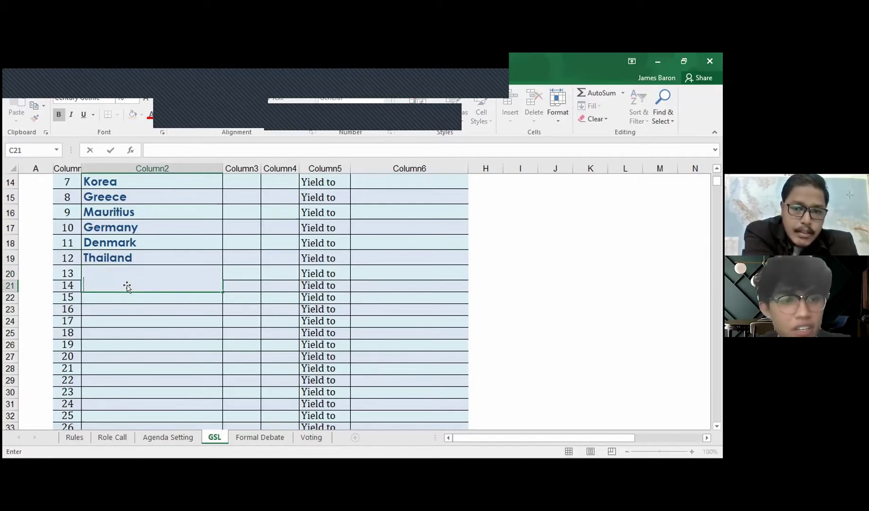
{"action": "left_click", "coordinate": [115, 307]}
{"action": "left_click", "coordinate": [118, 282]}
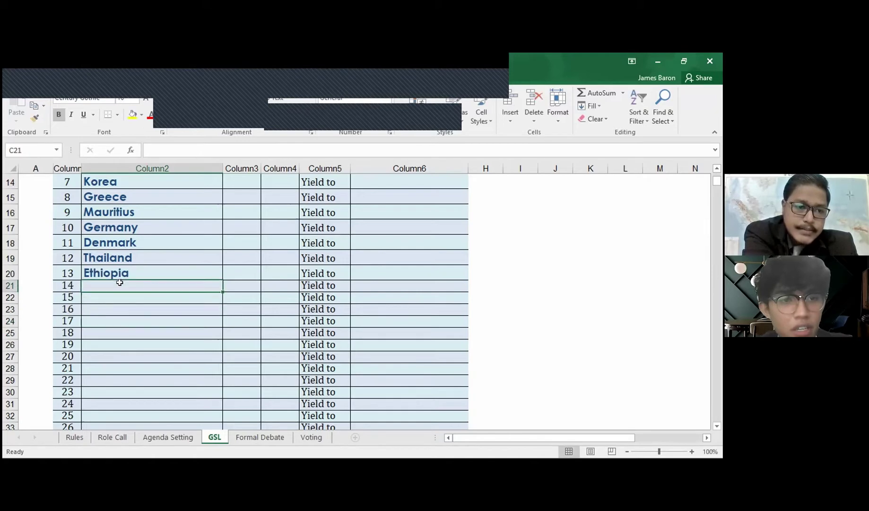
{"action": "double_click", "coordinate": [120, 282]}
{"action": "type", "text": "Argentina"}
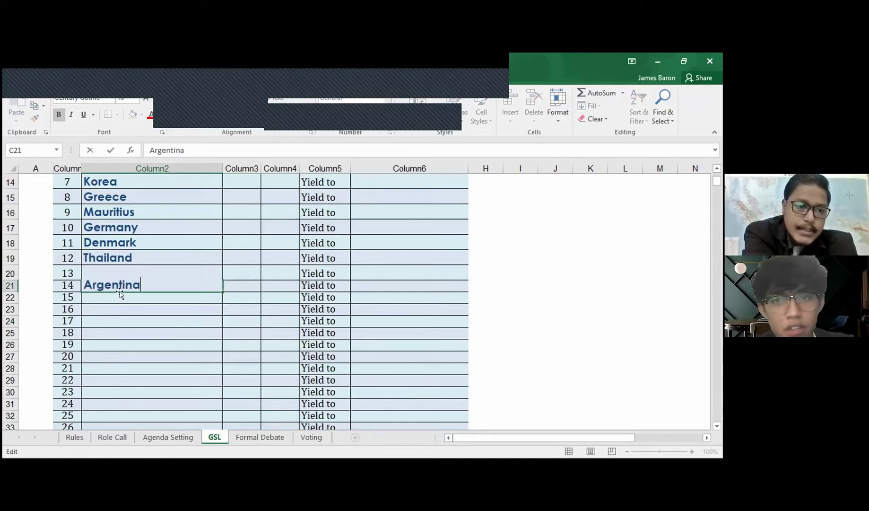
{"action": "key", "text": "Return"}
{"action": "key", "text": "ctrl+z"}
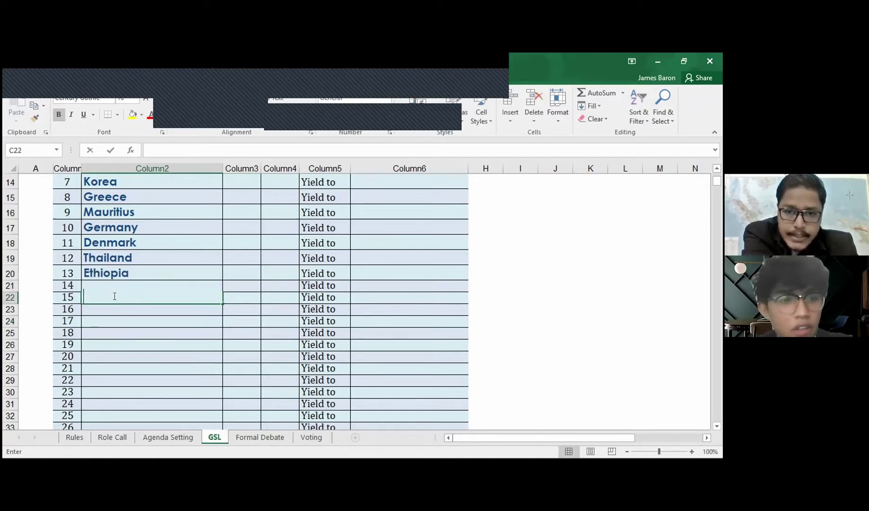
Enter Indonesia as country 15 and philippines as country 16 in the speakers list.
{"action": "double_click", "coordinate": [114, 296]}
{"action": "type", "text": "Indonesia"}
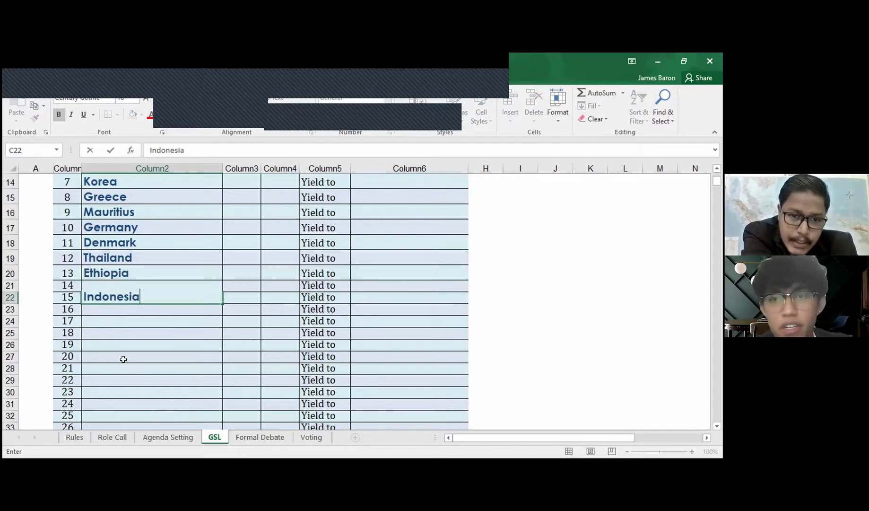
{"action": "left_click", "coordinate": [132, 378]}
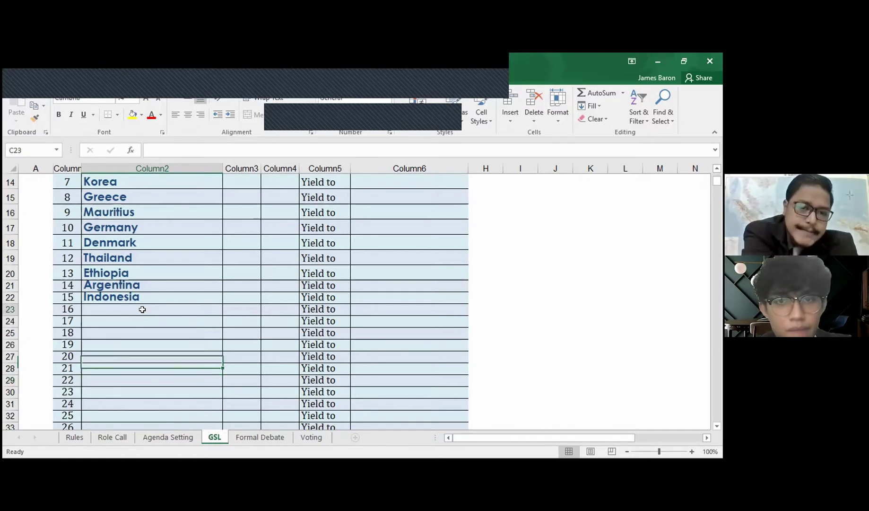
{"action": "double_click", "coordinate": [142, 309]}
{"action": "type", "text": "philippines"}
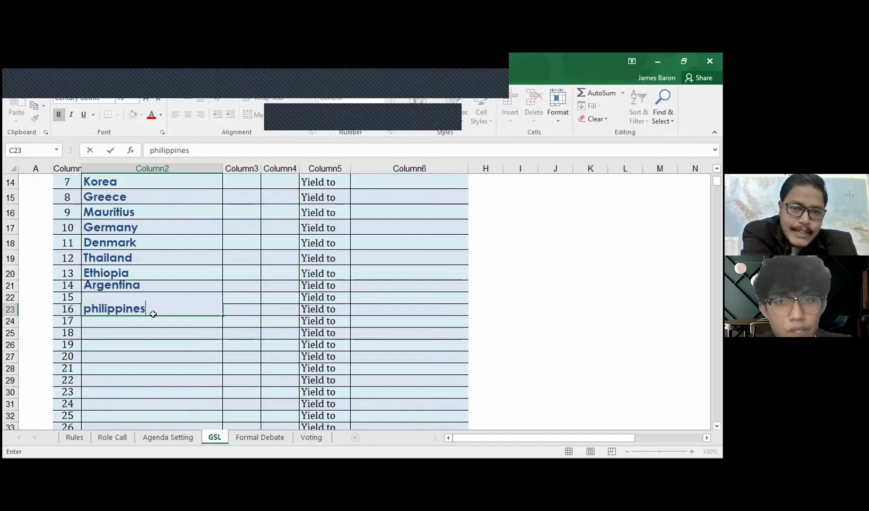
{"action": "key", "text": "Escape"}
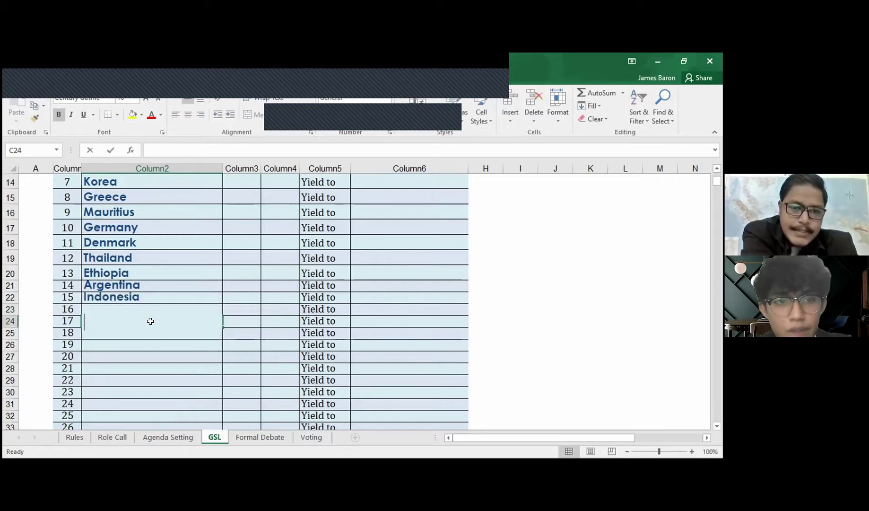
Enter State of Israel as country 17 and Australia as country 18 in the speakers list.
{"action": "double_click", "coordinate": [152, 321]}
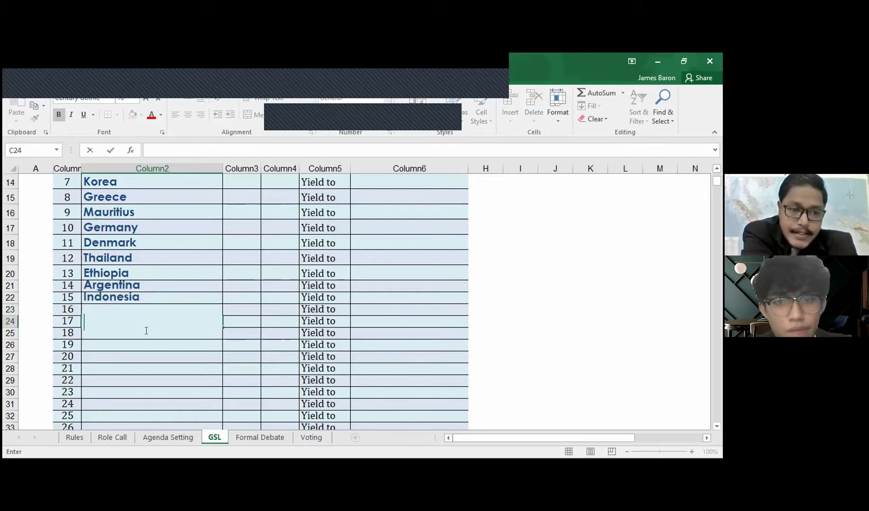
{"action": "type", "text": "State of Isra"}
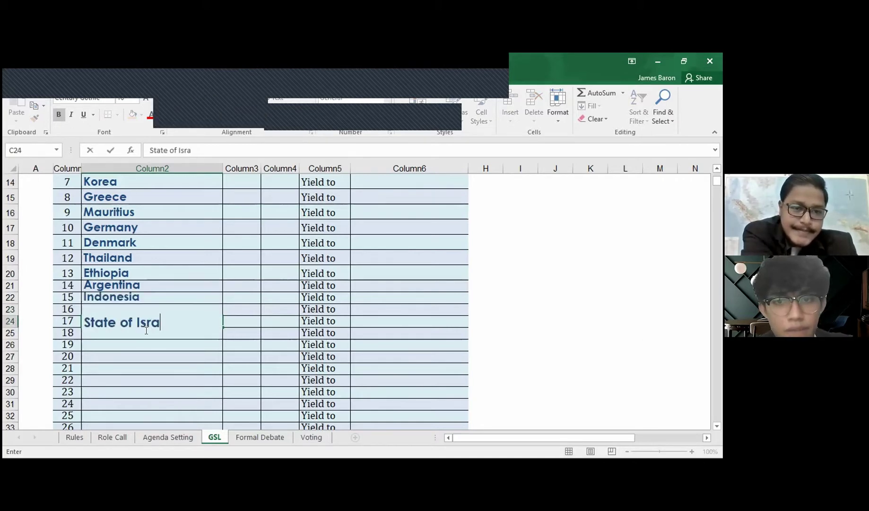
{"action": "type", "text": "el"}
{"action": "key", "text": "Return"}
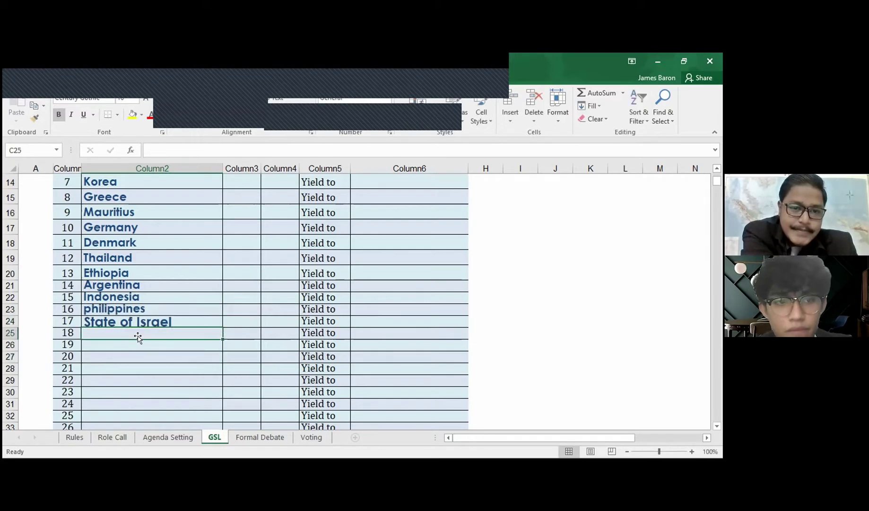
{"action": "type", "text": "Au"}
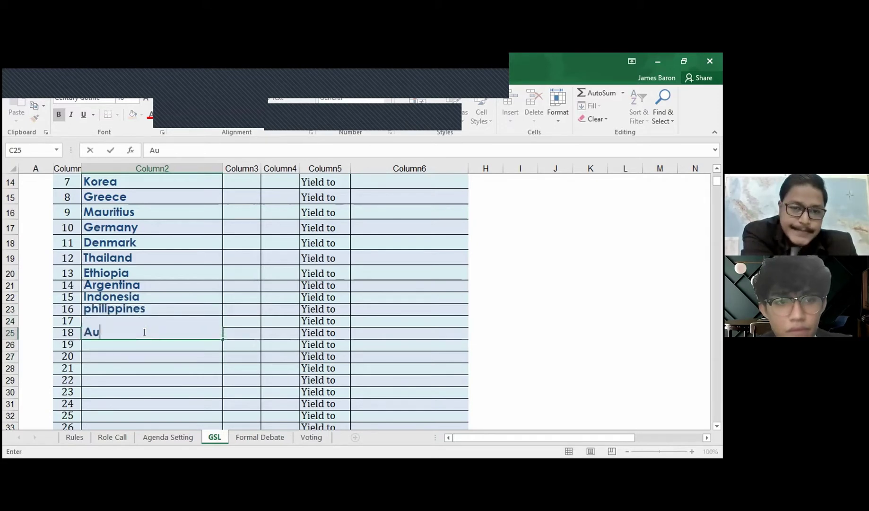
{"action": "type", "text": "stralia"}
{"action": "left_click", "coordinate": [167, 346]}
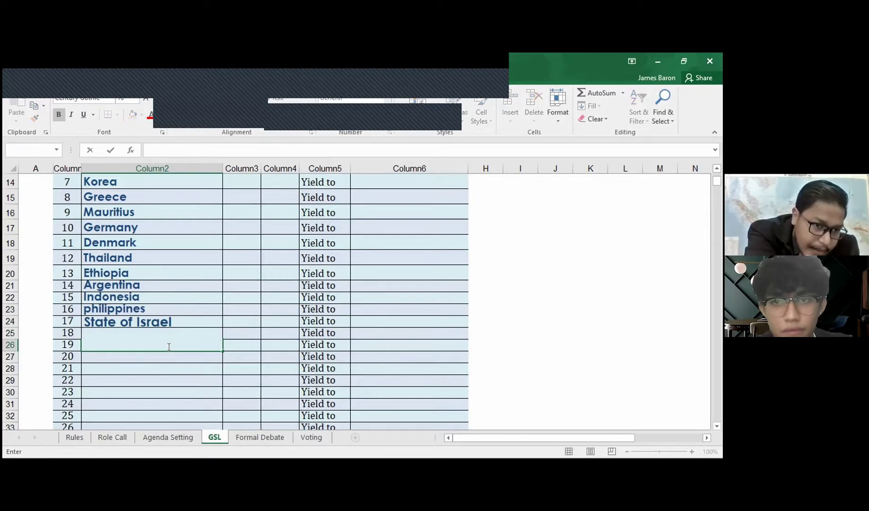
Enter Netherlands as country 19 and Vietnam as country 20 in the speakers list.
{"action": "type", "text": "Netherlands"}
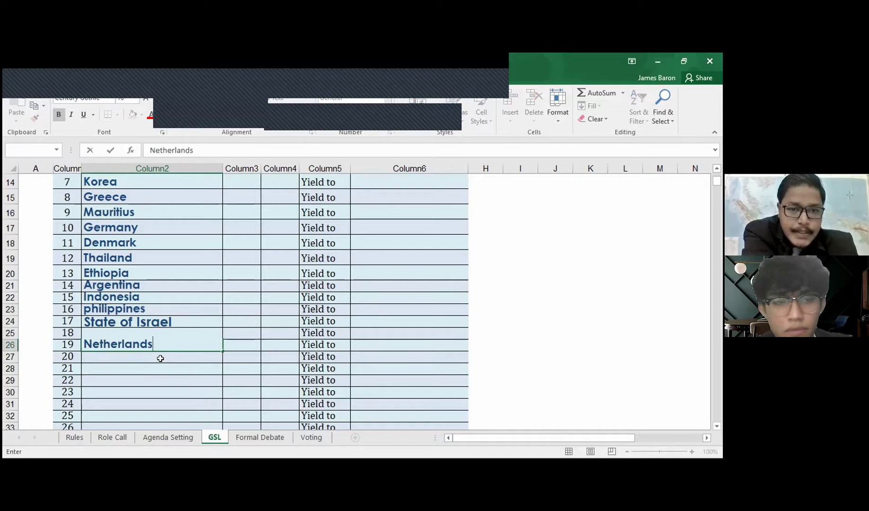
{"action": "key", "text": "Return"}
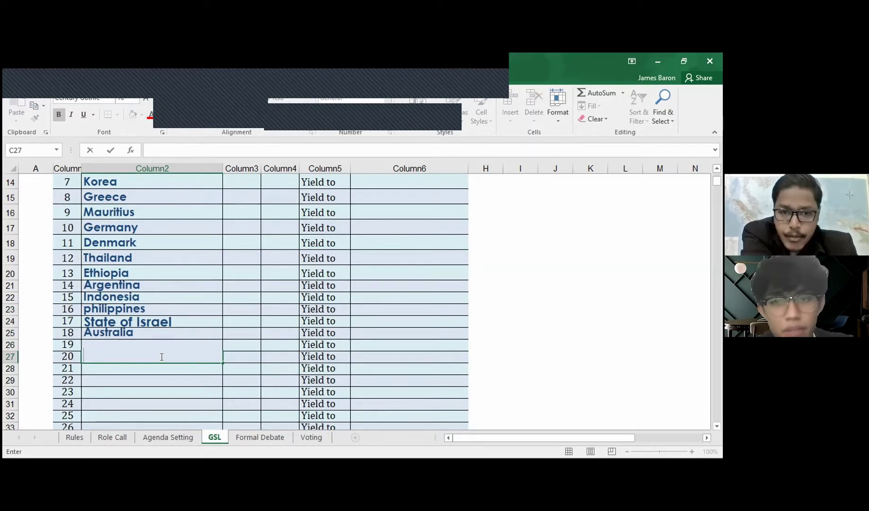
{"action": "type", "text": "Vietnam"}
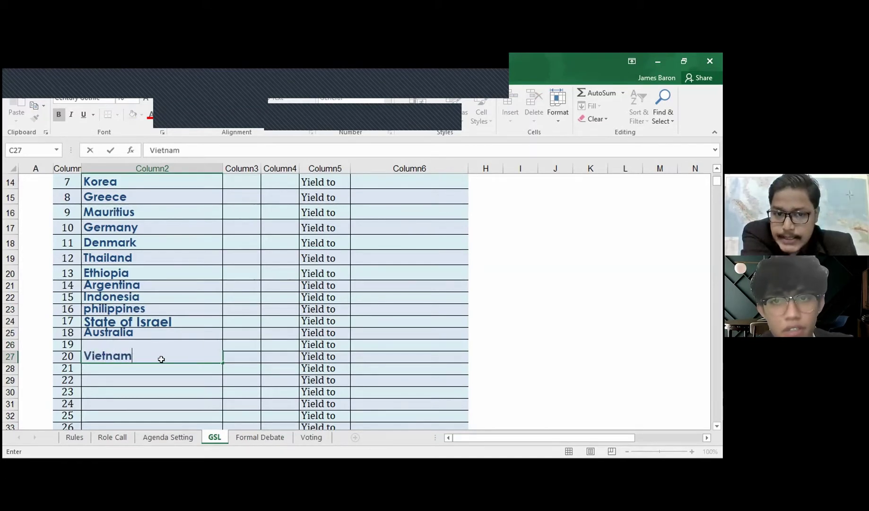
{"action": "left_click", "coordinate": [160, 379]}
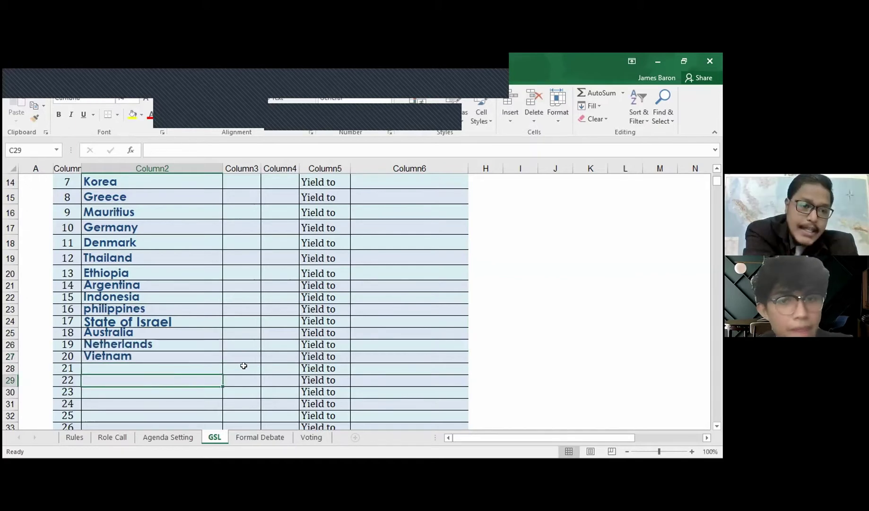
{"action": "scroll", "coordinate": [243, 365], "scroll_direction": "up", "scroll_amount": 4}
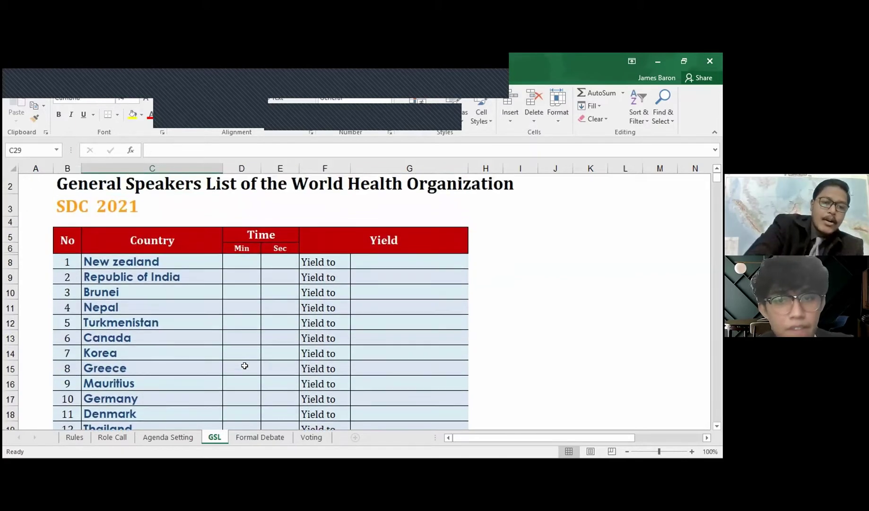
{"action": "scroll", "coordinate": [244, 365], "scroll_direction": "down", "scroll_amount": 1}
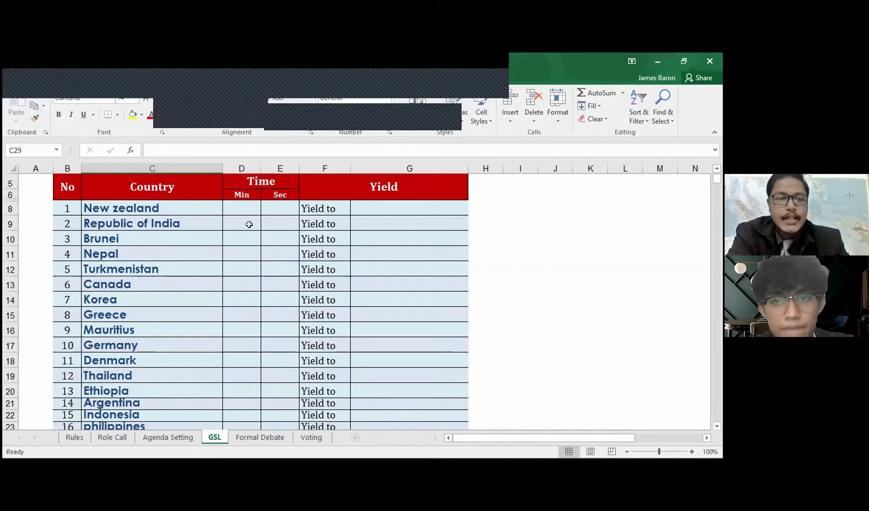
{"action": "left_click_drag", "start_coordinate": [249, 213], "coordinate": [237, 176]}
{"action": "left_click", "coordinate": [240, 204]}
{"action": "type", "text": "1"}
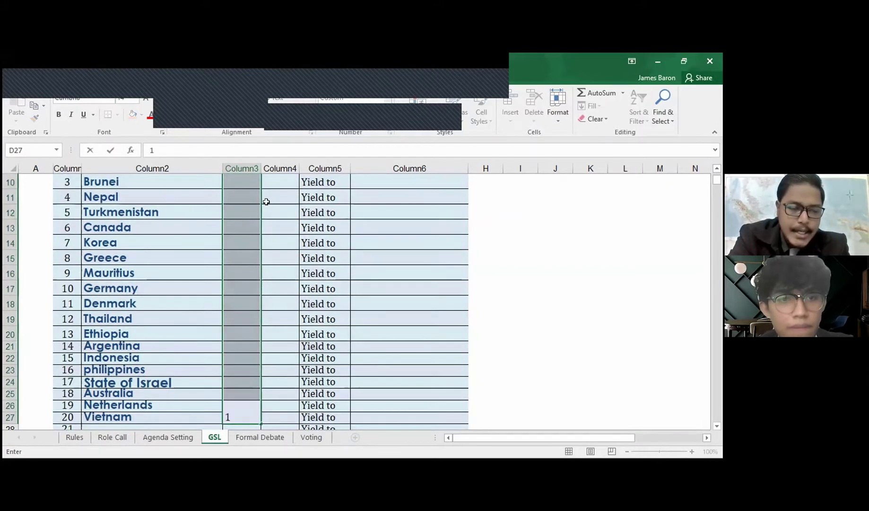
{"action": "scroll", "coordinate": [265, 217], "scroll_direction": "up", "scroll_amount": 1}
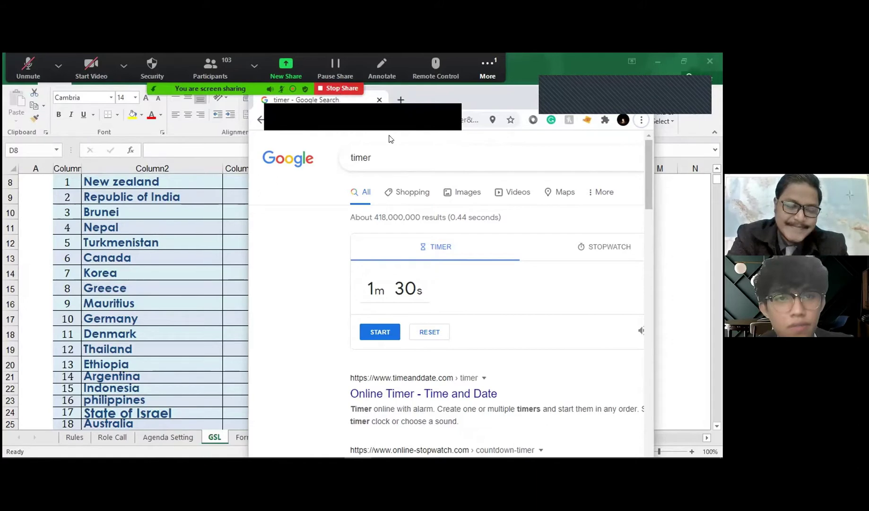
Start the 1 min 30 s countdown in the browser's Google timer and shift its window up slightly.
{"action": "left_click", "coordinate": [377, 331]}
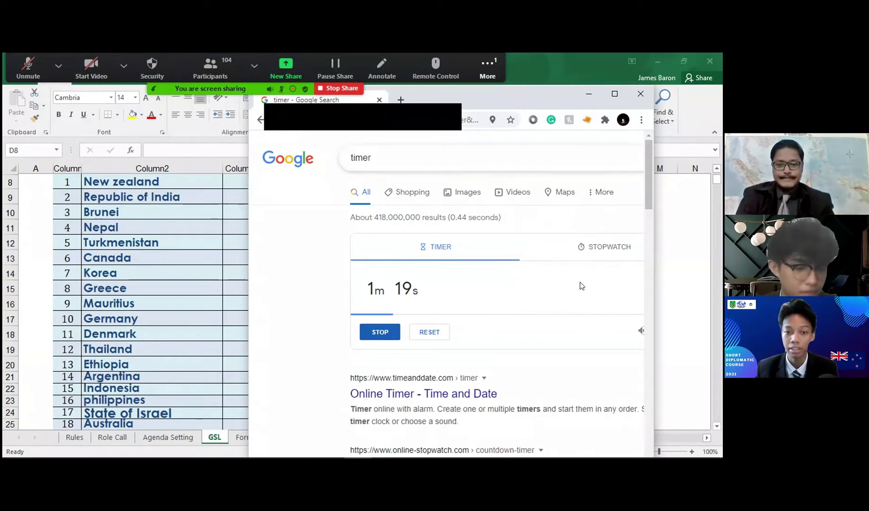
{"action": "left_click_drag", "start_coordinate": [541, 102], "coordinate": [541, 84]}
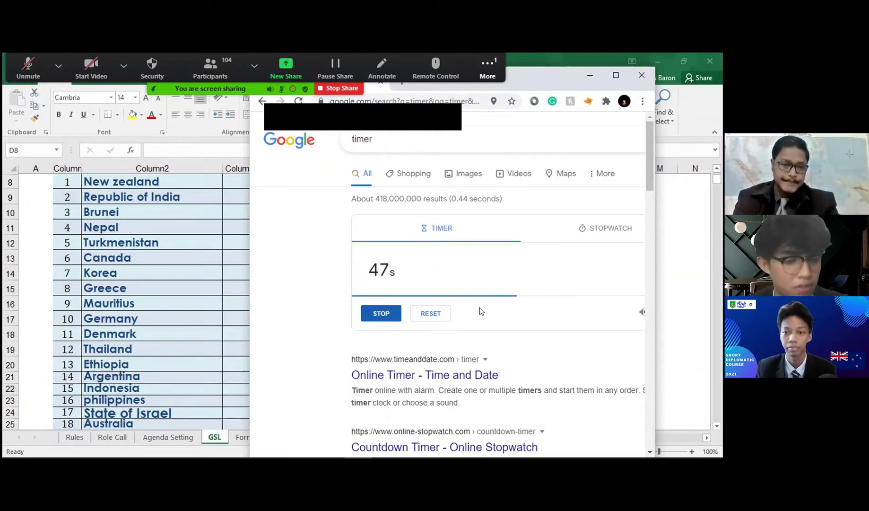
Stop and reset the Google timer and move its window clear of the speakers list's time columns.
{"action": "left_click", "coordinate": [382, 313]}
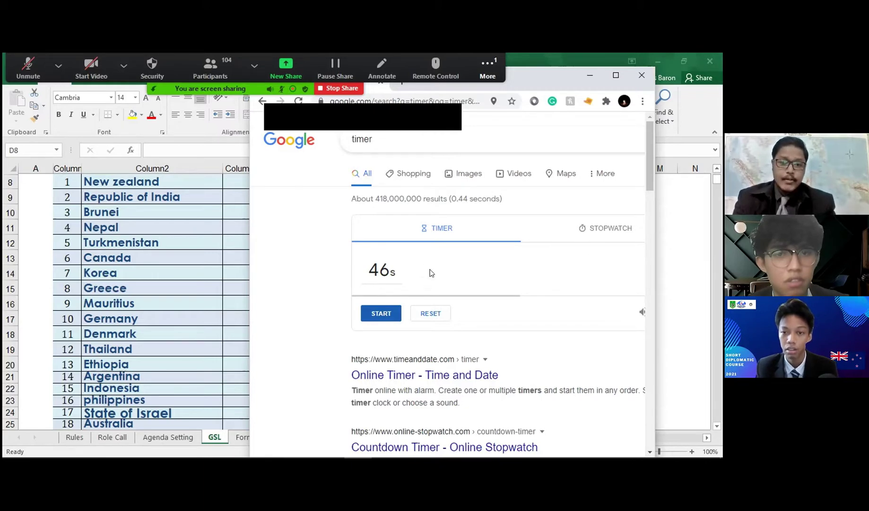
{"action": "left_click", "coordinate": [430, 313]}
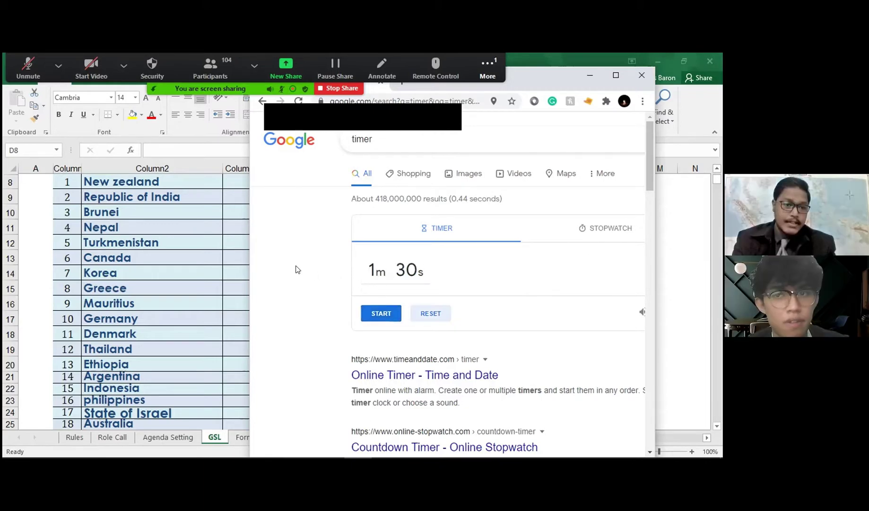
{"action": "left_click_drag", "start_coordinate": [528, 80], "coordinate": [598, 75]}
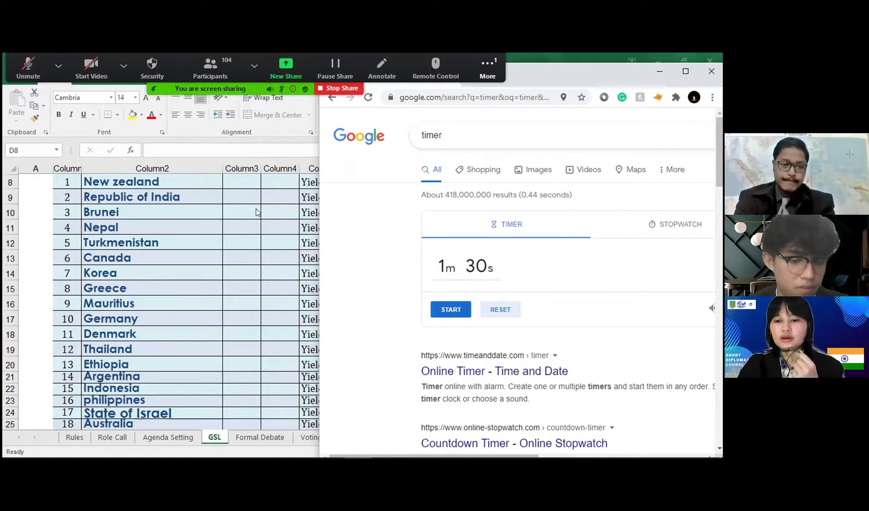
Time the Republic of India's and Brunei's speeches with the 1 min 30 s Google timer, resetting it after each.
{"action": "key", "text": "space"}
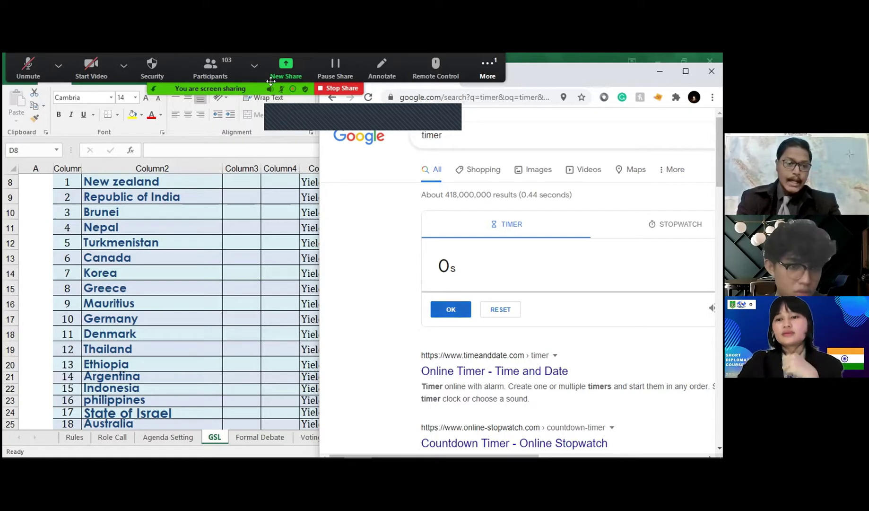
{"action": "left_click", "coordinate": [471, 309]}
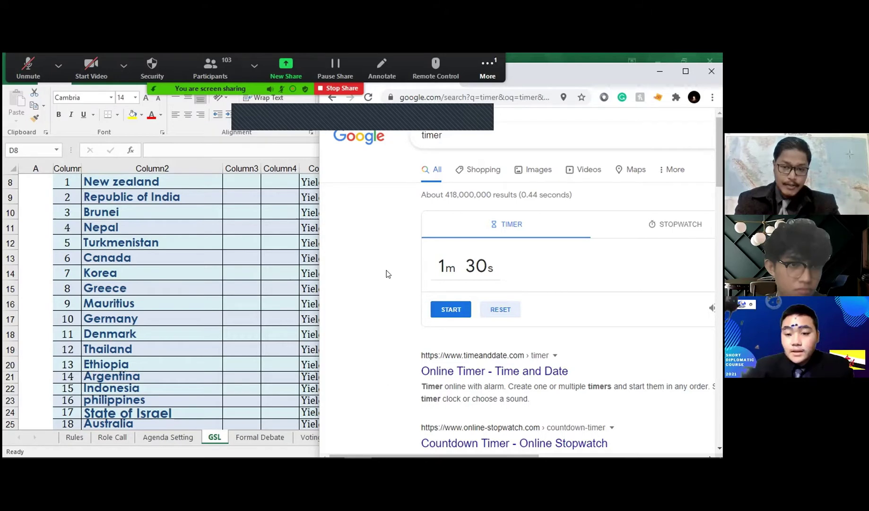
{"action": "left_click", "coordinate": [439, 308]}
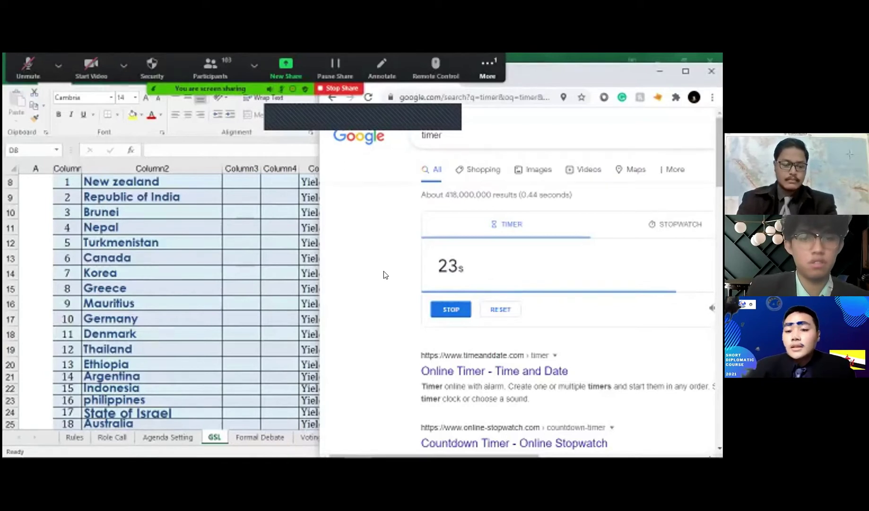
{"action": "left_click", "coordinate": [446, 308]}
{"action": "left_click", "coordinate": [509, 312]}
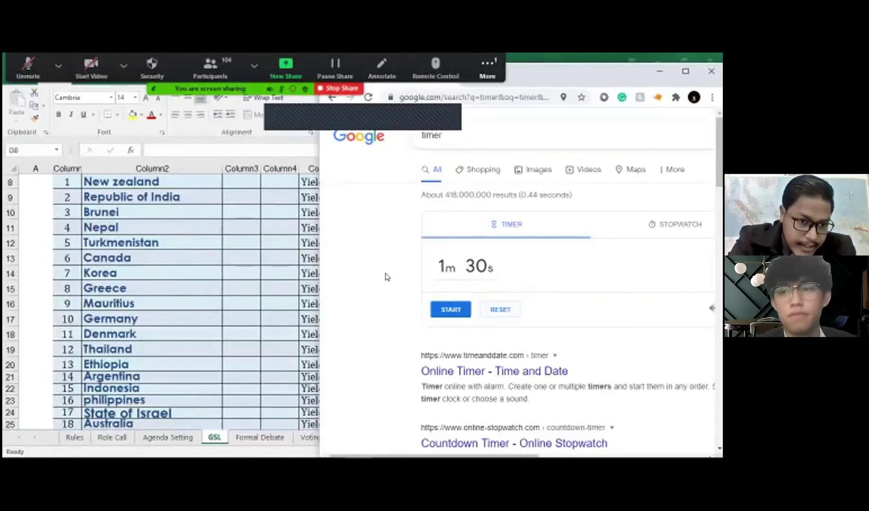
Shrink the timer's browser window in width and height and move it over the empty Column6 area of the speakers list.
{"action": "double_click", "coordinate": [571, 76]}
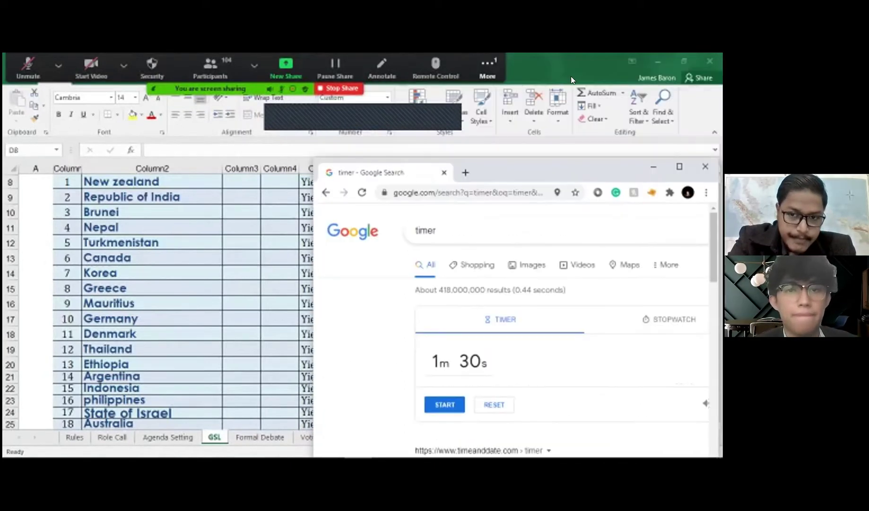
{"action": "left_click_drag", "start_coordinate": [314, 159], "coordinate": [400, 222]}
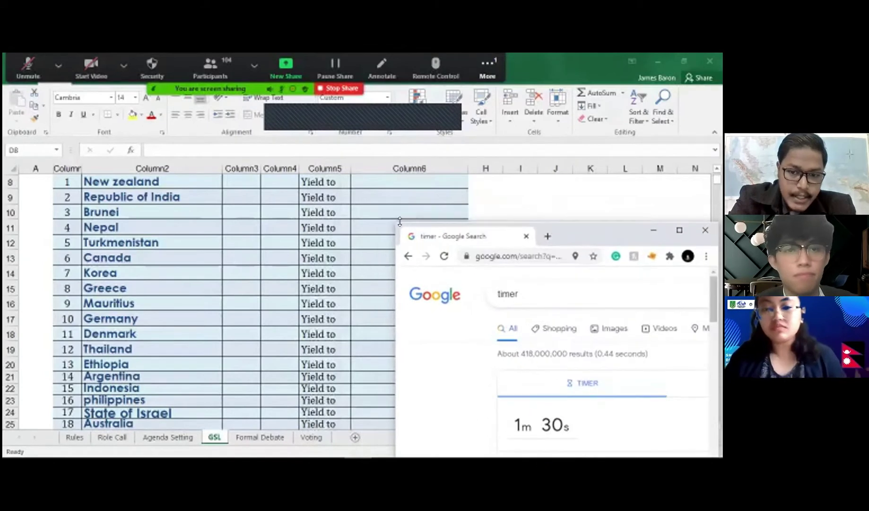
{"action": "left_click_drag", "start_coordinate": [574, 232], "coordinate": [525, 107]}
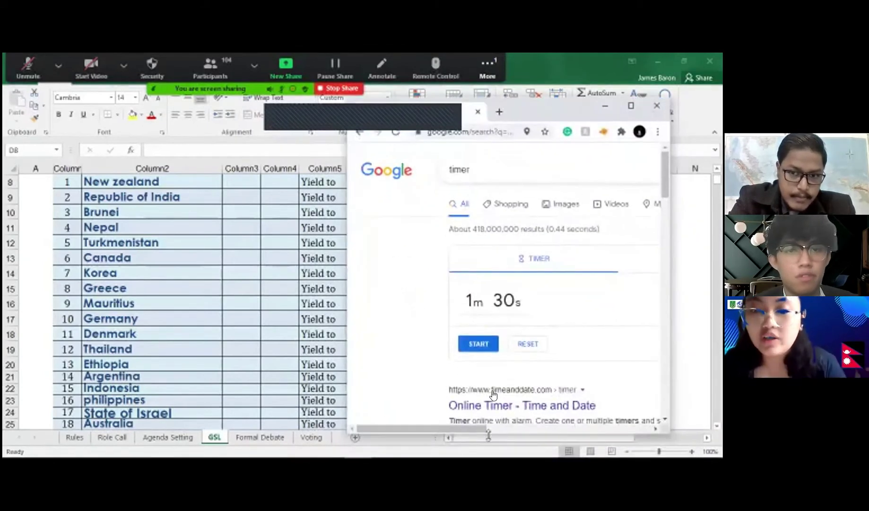
{"action": "left_click_drag", "start_coordinate": [488, 434], "coordinate": [503, 360]}
Run the 1 min 30 s countdown for Nepal, nudge the timer window off Column5, and reset the timer.
{"action": "left_click", "coordinate": [490, 339]}
{"action": "left_click_drag", "start_coordinate": [561, 109], "coordinate": [581, 106]}
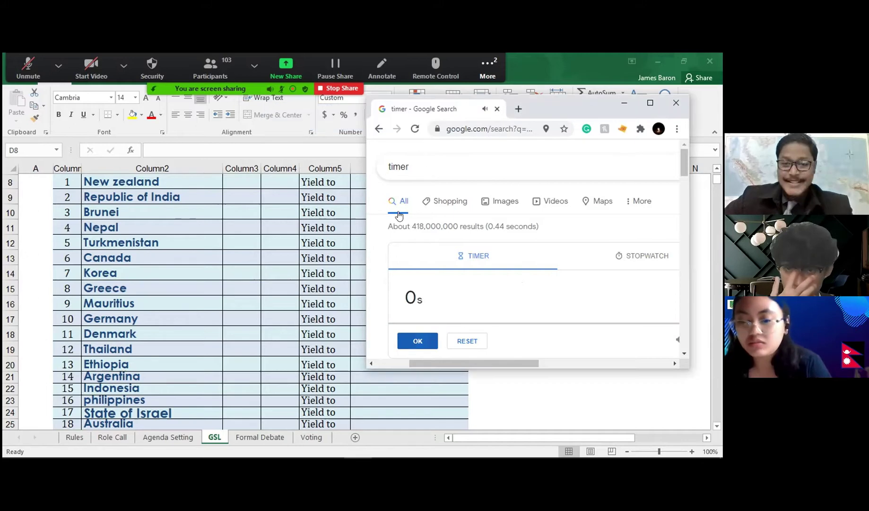
{"action": "left_click", "coordinate": [417, 340]}
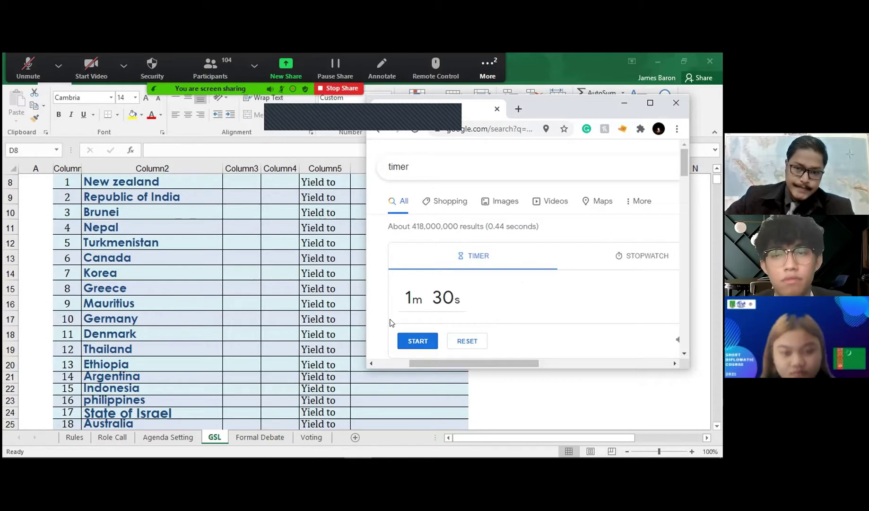
Time Turkmenistan's speech with the 1 min 30 s countdown, shift the timer window slightly up, and reset the timer.
{"action": "left_click", "coordinate": [406, 340]}
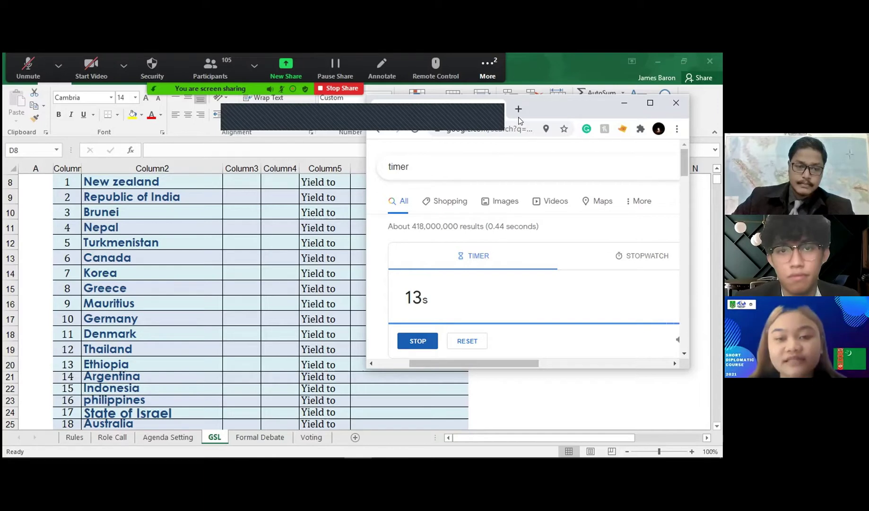
{"action": "left_click", "coordinate": [490, 117]}
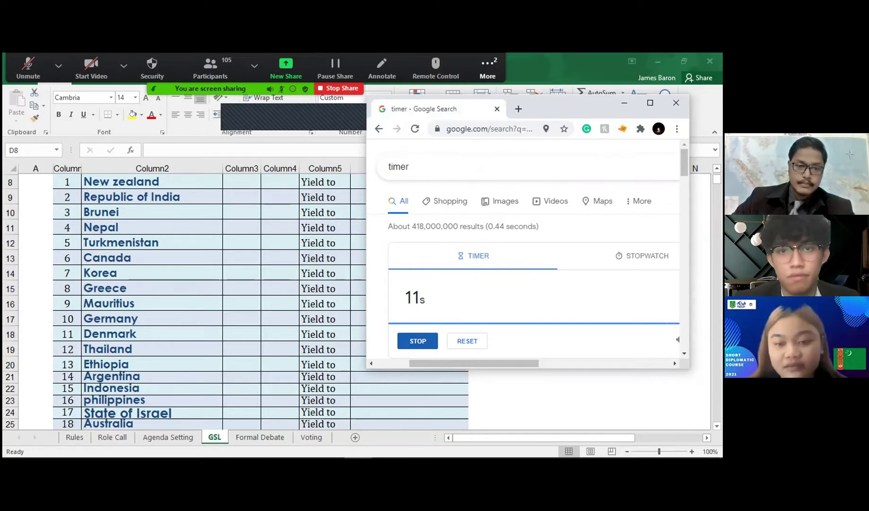
{"action": "left_click_drag", "start_coordinate": [544, 110], "coordinate": [564, 78]}
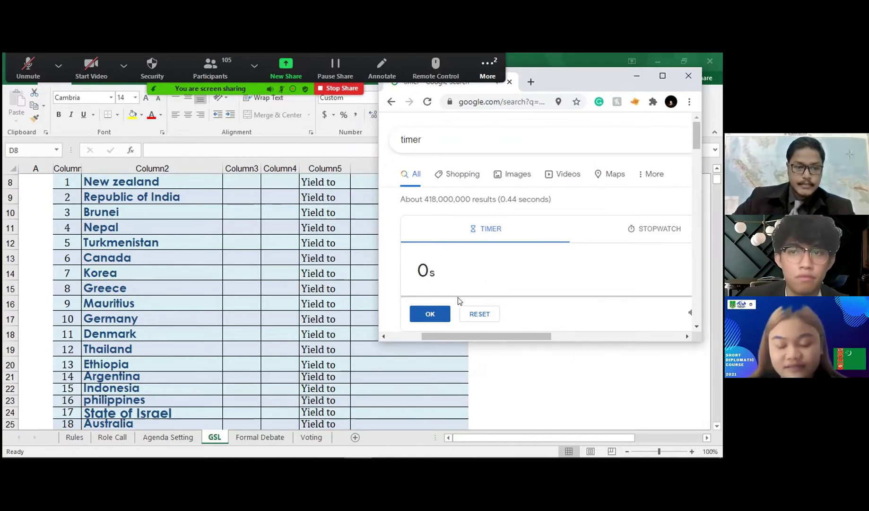
{"action": "left_click", "coordinate": [444, 313]}
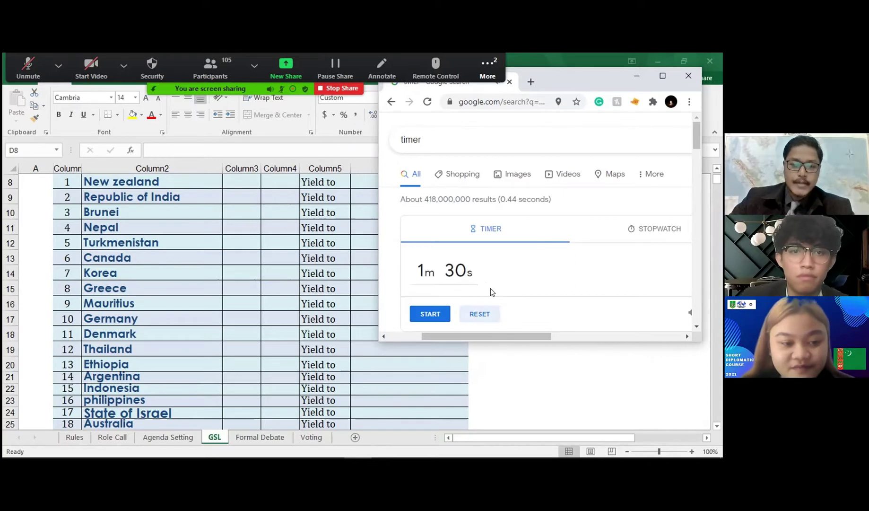
Bring the whole timer box into view and time Canada's speech with the 1 min 30 s countdown, stopping and resetting it.
{"action": "scroll", "coordinate": [518, 257], "scroll_direction": "down", "scroll_amount": 2}
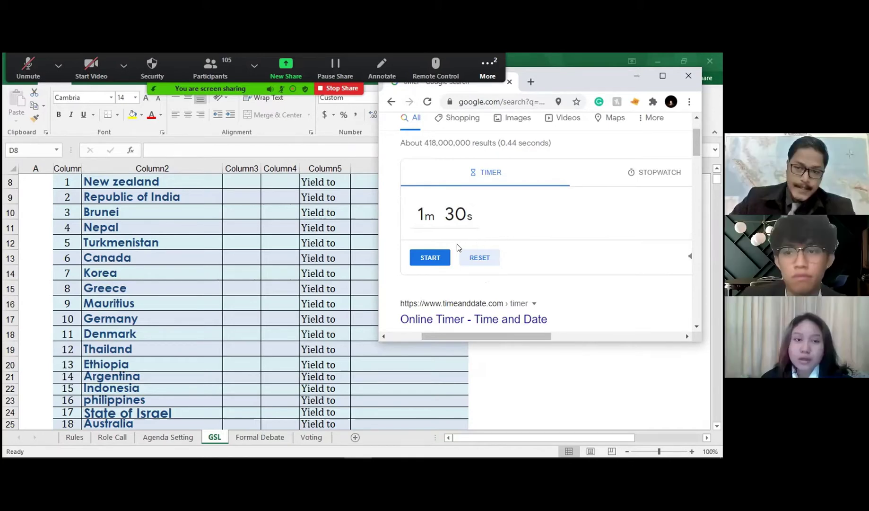
{"action": "left_click", "coordinate": [436, 257]}
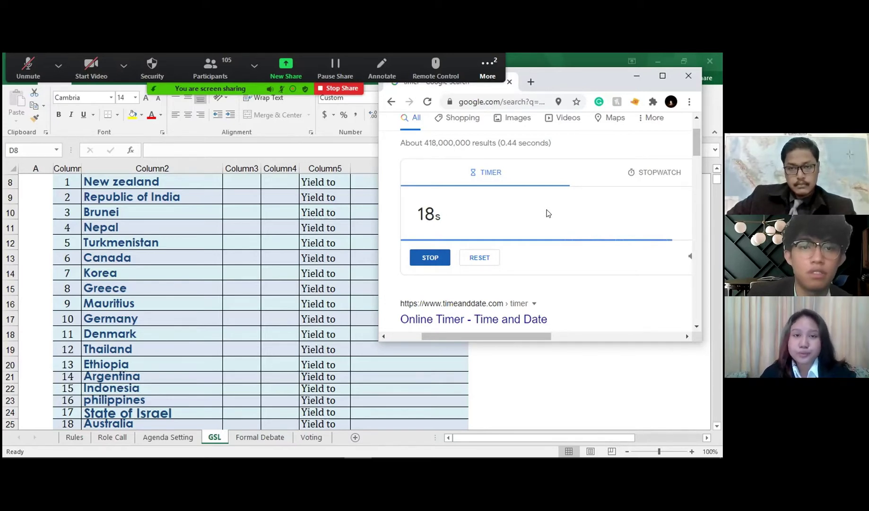
{"action": "left_click", "coordinate": [440, 255]}
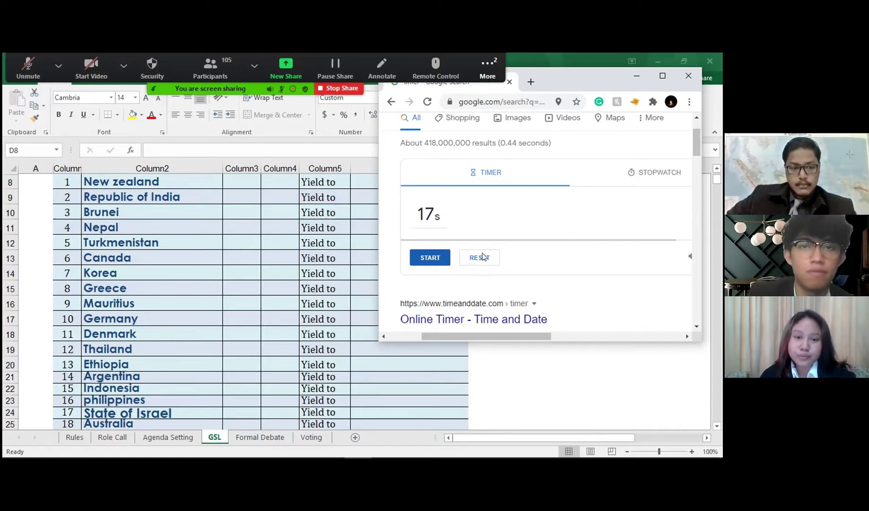
{"action": "left_click", "coordinate": [480, 257]}
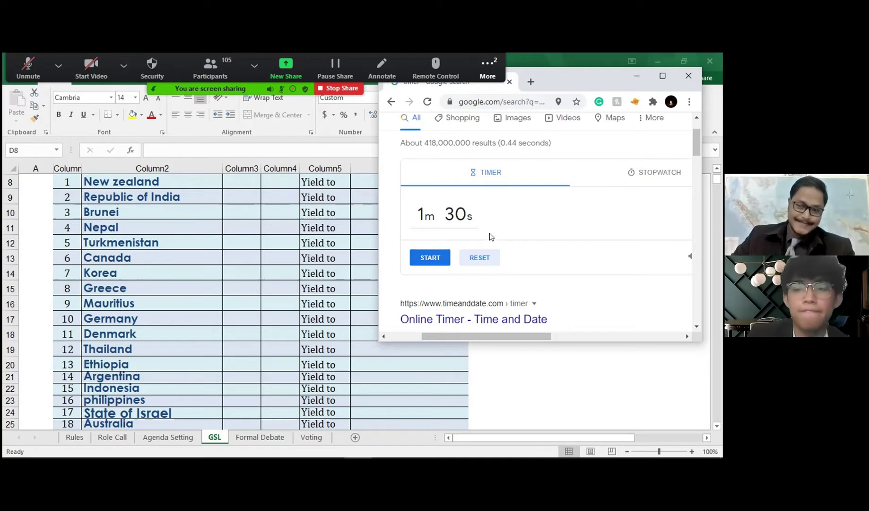
Time Korea's and Greece's speeches with the 1 min 30 s countdown, resetting the timer after each.
{"action": "left_click", "coordinate": [432, 259]}
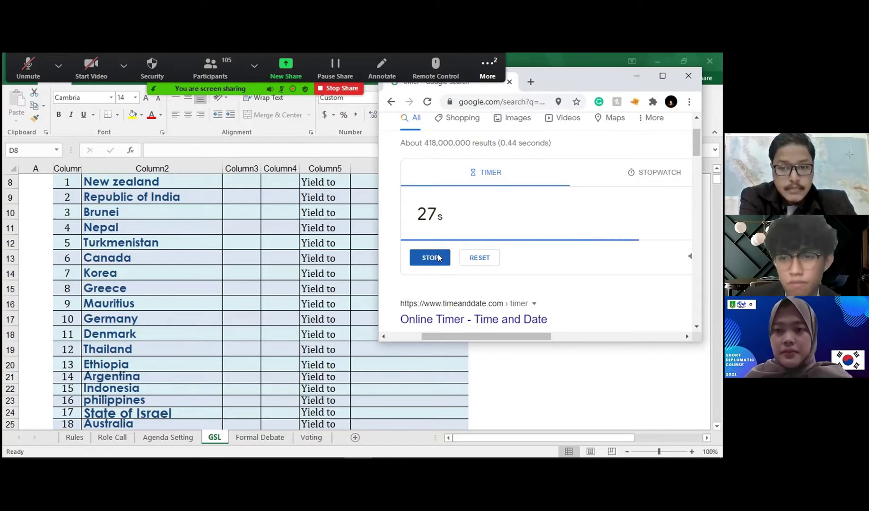
{"action": "left_click", "coordinate": [468, 258]}
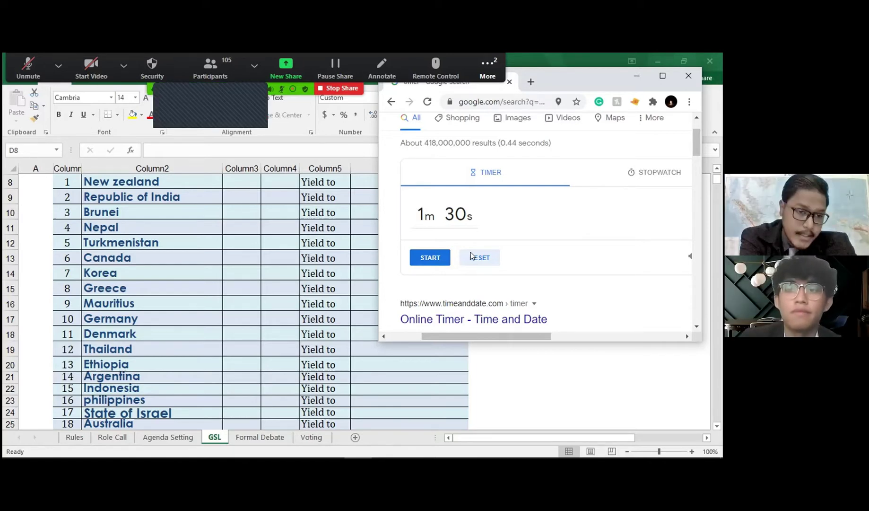
{"action": "left_click", "coordinate": [435, 260]}
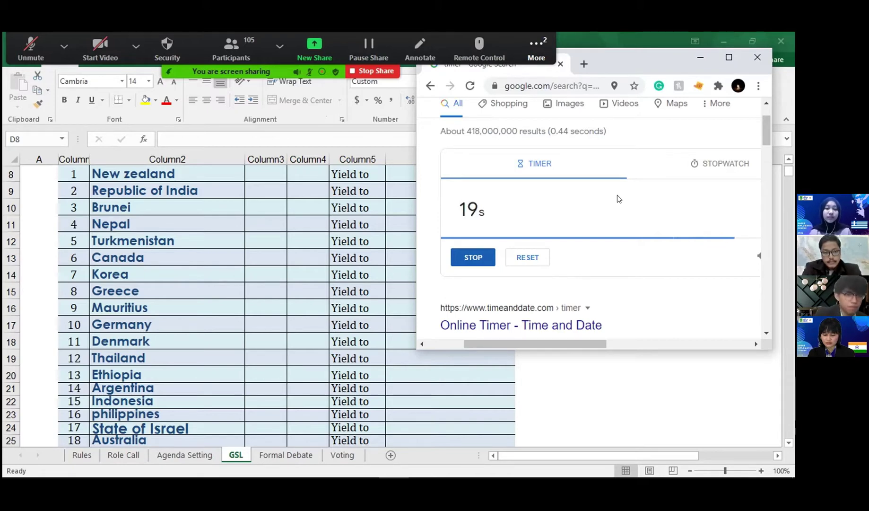
{"action": "left_click", "coordinate": [509, 258]}
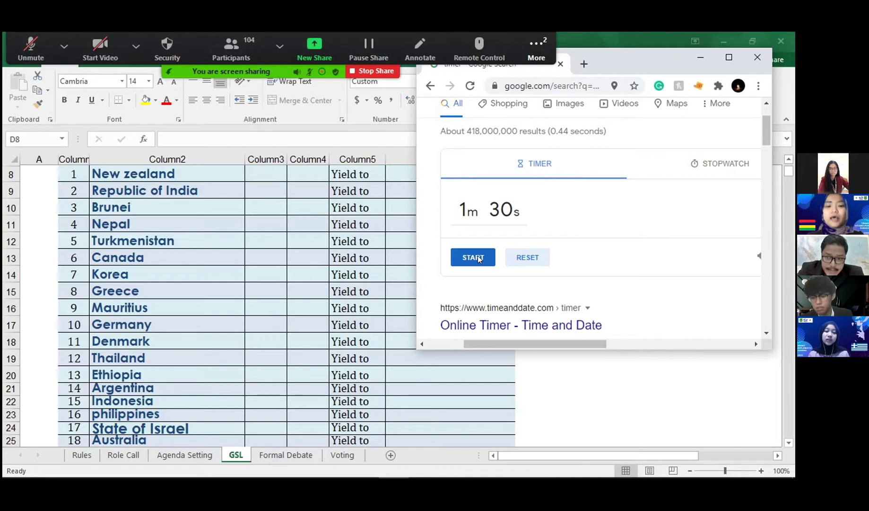
Time Mauritius's and Germany's speeches with the 1 min 30 s countdown, resetting the timer after each.
{"action": "left_click", "coordinate": [478, 258]}
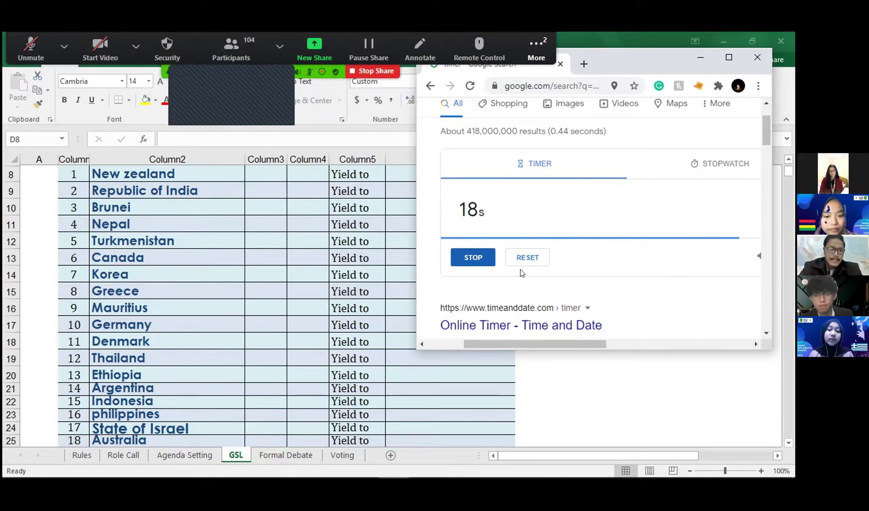
{"action": "left_click", "coordinate": [533, 257]}
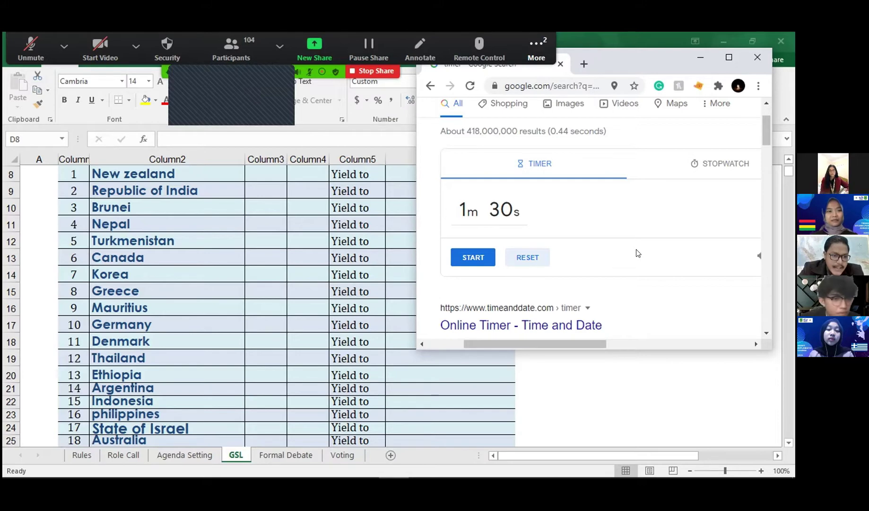
{"action": "left_click", "coordinate": [482, 261]}
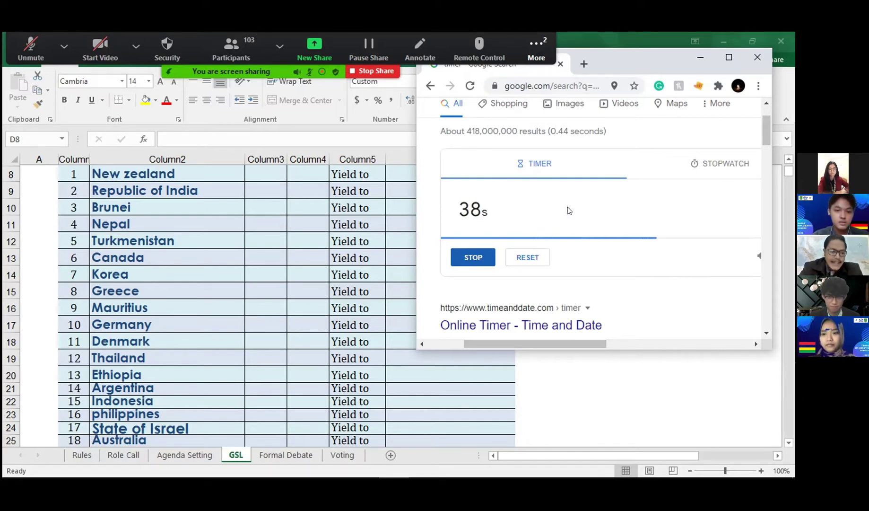
{"action": "key", "text": "Tab"}
{"action": "key", "text": "Return"}
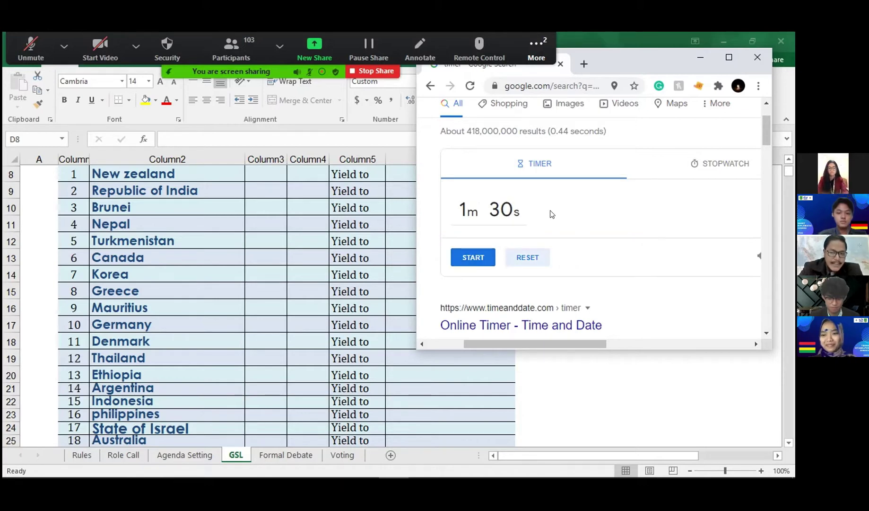
Start the 1 min 30 s countdown for Denmark's speech and select the Denmark entry in cell C18 of the speakers list.
{"action": "left_click", "coordinate": [475, 256]}
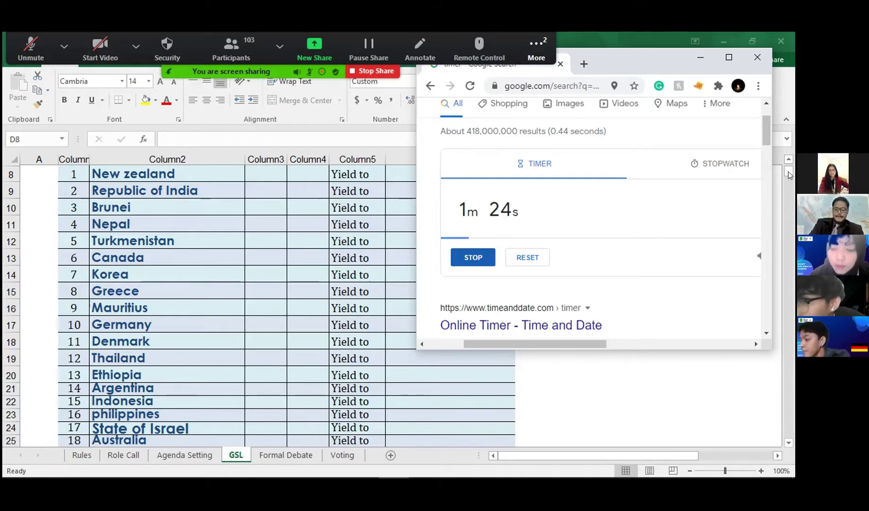
{"action": "left_click", "coordinate": [718, 368]}
{"action": "scroll", "coordinate": [710, 374], "scroll_direction": "down", "scroll_amount": 3}
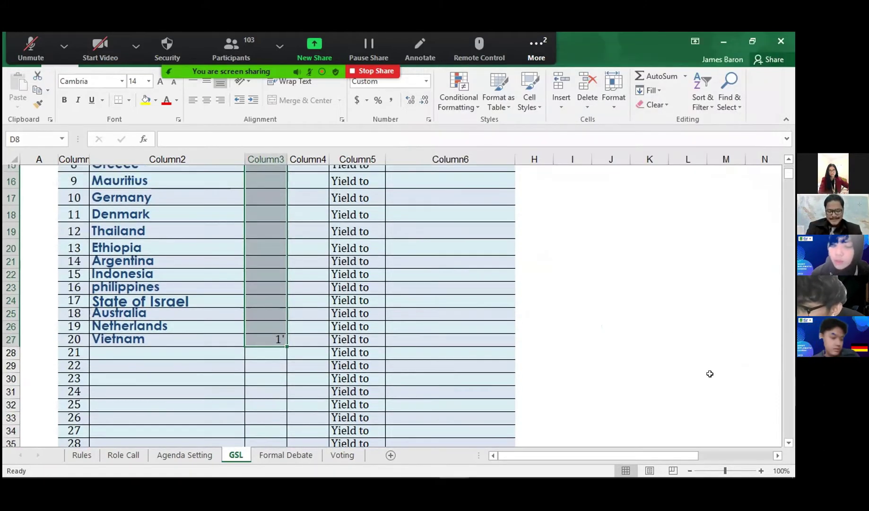
{"action": "scroll", "coordinate": [686, 359], "scroll_direction": "up", "scroll_amount": 1}
{"action": "left_click", "coordinate": [647, 337]}
{"action": "key", "text": "Left"}
{"action": "key", "text": "Left"}
{"action": "key", "text": "Left"}
{"action": "key", "text": "Left"}
{"action": "key", "text": "Left"}
{"action": "key", "text": "Left"}
{"action": "key", "text": "Left"}
{"action": "key", "text": "Left"}
{"action": "key", "text": "Up"}
{"action": "key", "text": "Up"}
{"action": "key", "text": "Up"}
{"action": "key", "text": "Up"}
{"action": "key", "text": "Up"}
{"action": "key", "text": "Up"}
{"action": "key", "text": "Up"}
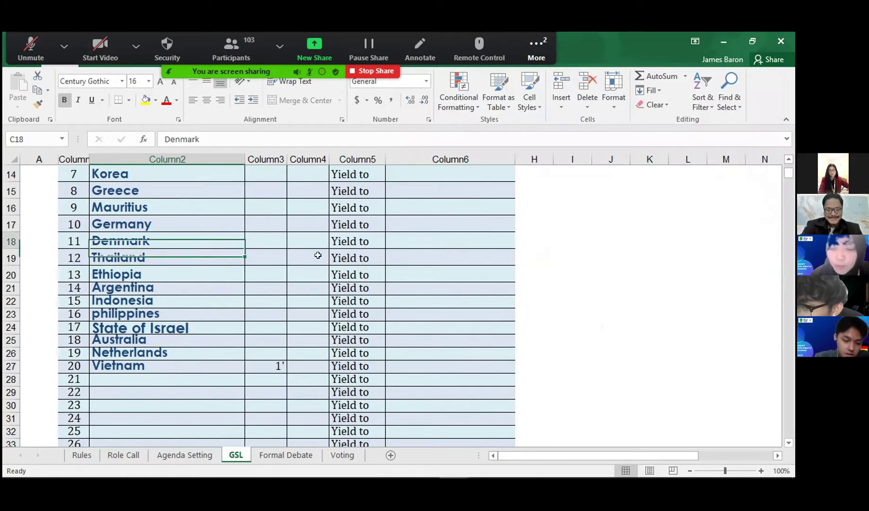
Switch back to the Google timer in the browser and end Denmark's countdown by stopping and resetting it.
{"action": "key", "text": "alt+Tab"}
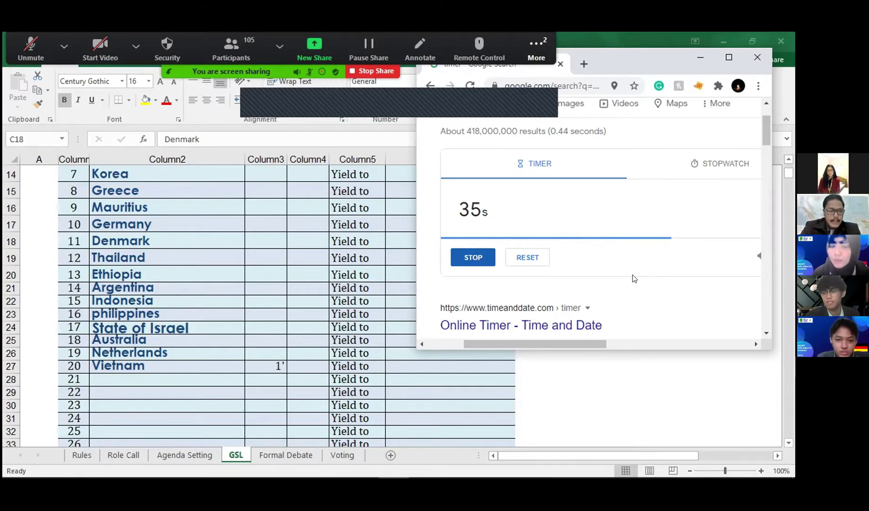
{"action": "left_click", "coordinate": [494, 256]}
{"action": "left_click", "coordinate": [527, 257]}
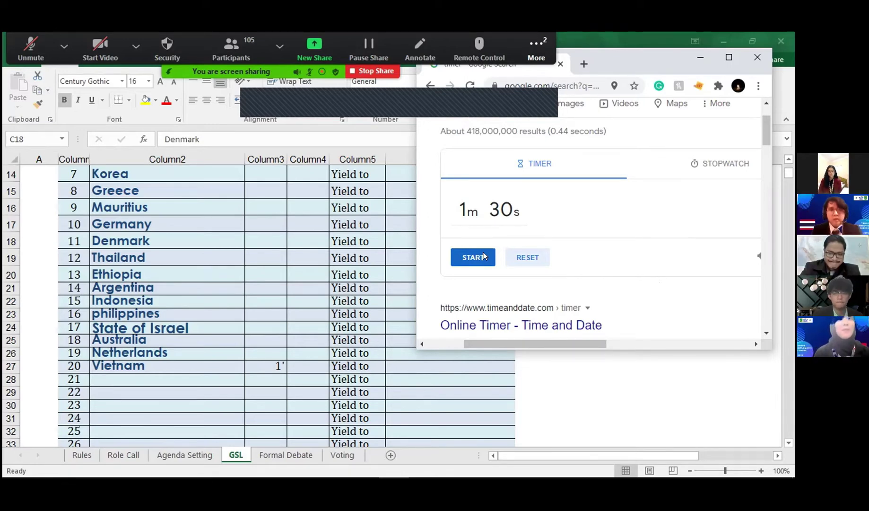
Time Thailand's and Ethiopia's speeches with the 1 min 30 s countdown, resetting the timer after each.
{"action": "left_click", "coordinate": [494, 257]}
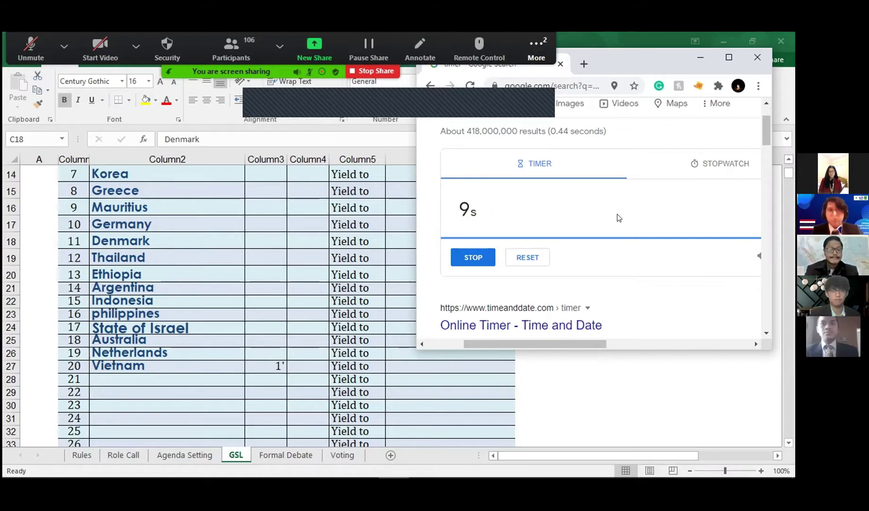
{"action": "left_click", "coordinate": [528, 257]}
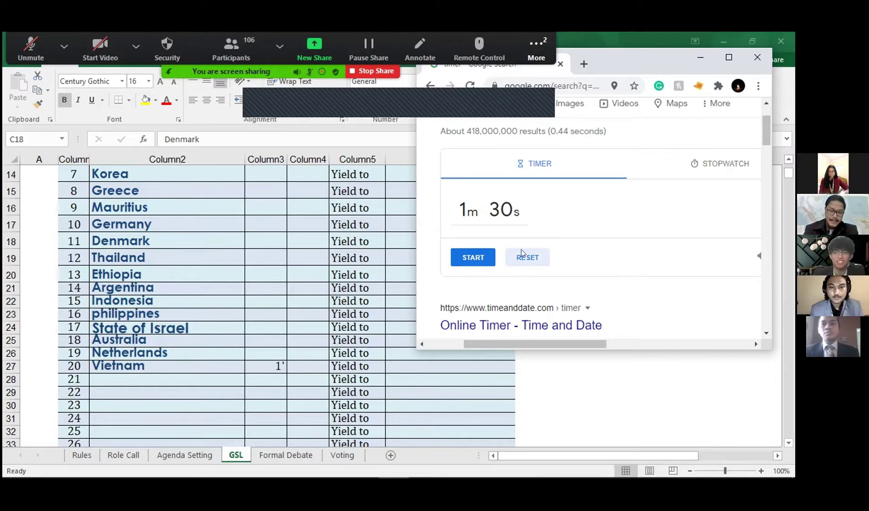
{"action": "left_click", "coordinate": [474, 257]}
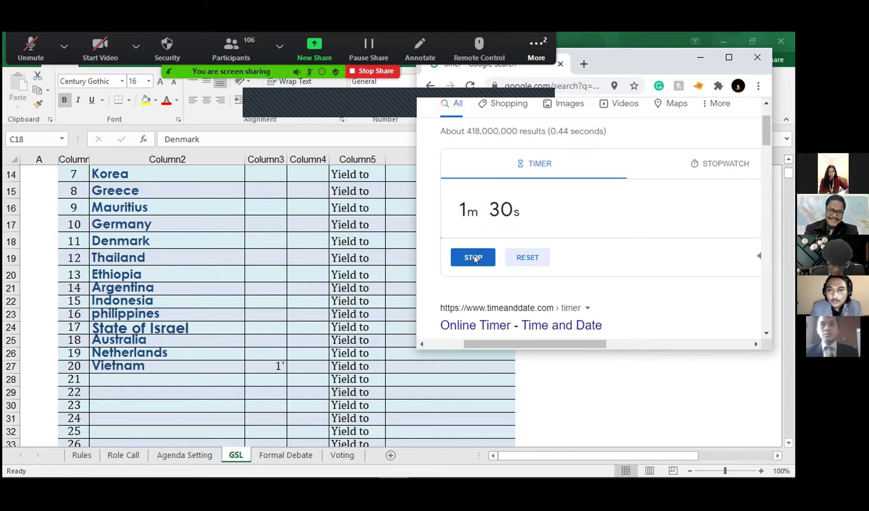
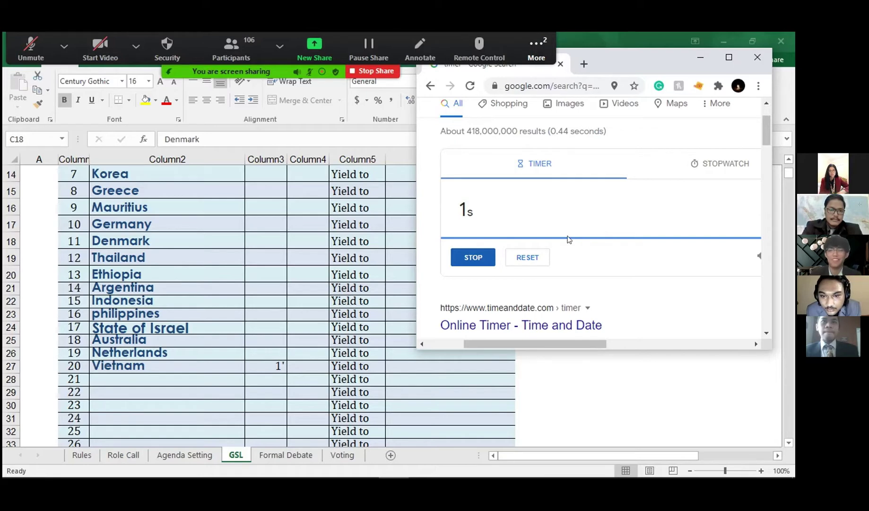
{"action": "left_click", "coordinate": [529, 257]}
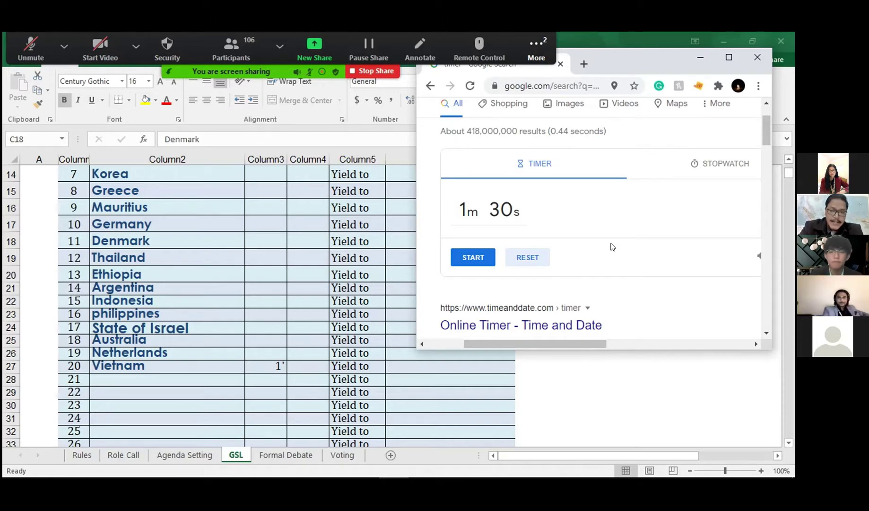
Time Argentina's and Indonesia's speeches with the 1 min 30 s countdown, resetting the timer after each.
{"action": "left_click", "coordinate": [473, 261]}
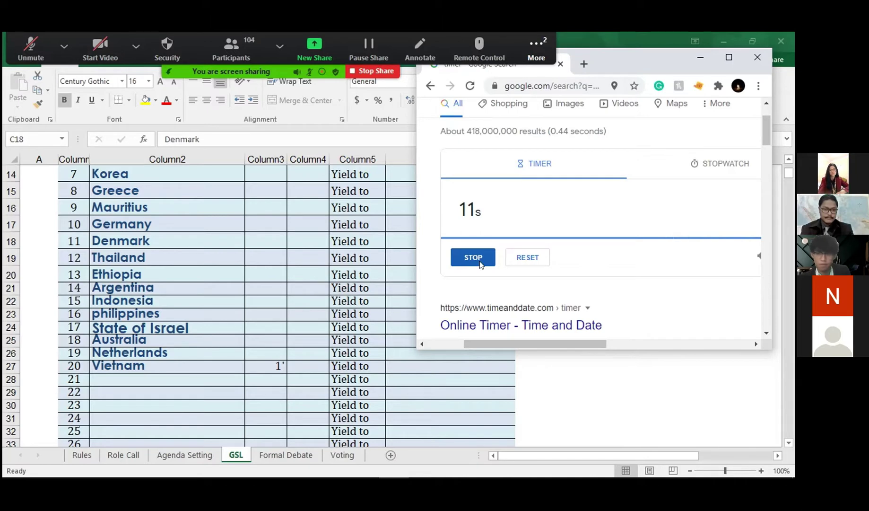
{"action": "left_click", "coordinate": [528, 257]}
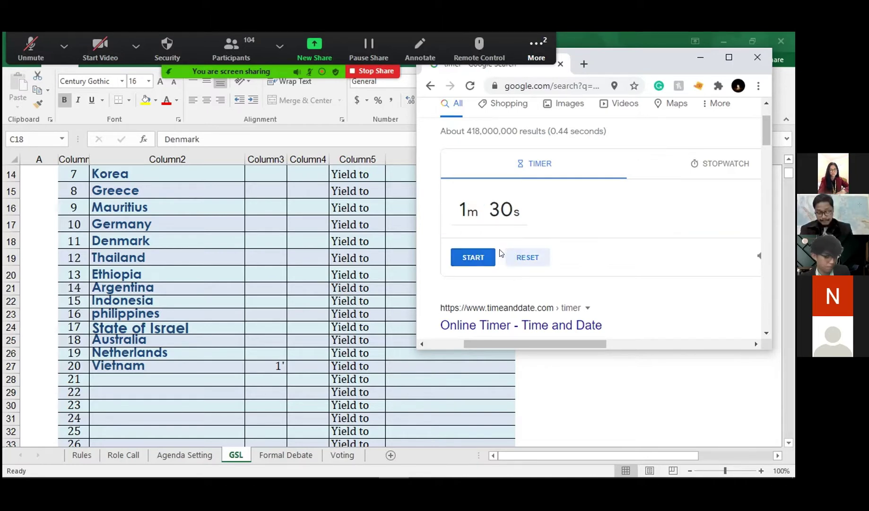
{"action": "left_click", "coordinate": [470, 255]}
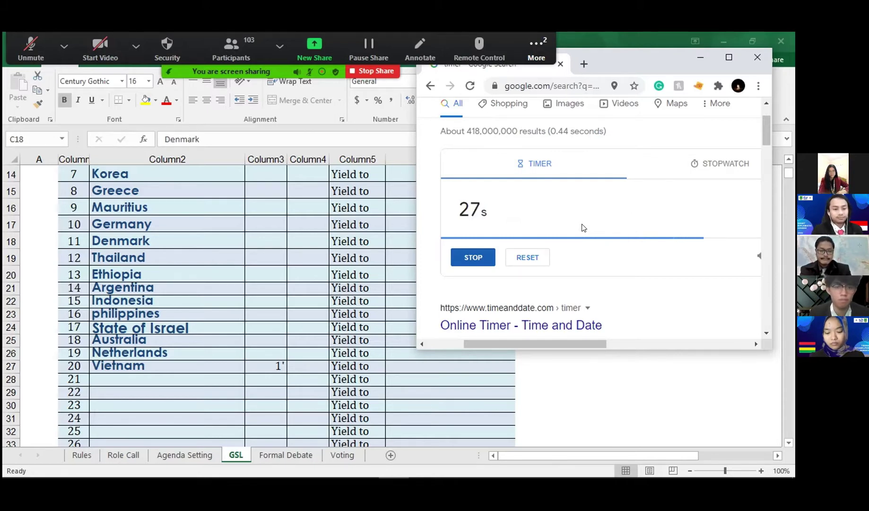
{"action": "left_click", "coordinate": [543, 258]}
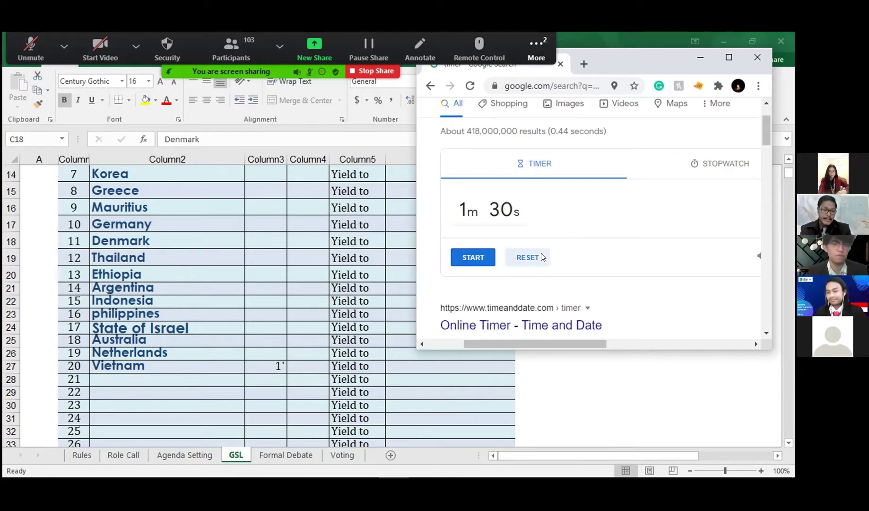
Time the Philippines' and the State of Israel's speeches with the 1 min 30 s countdown, resetting the timer after each.
{"action": "left_click", "coordinate": [484, 256]}
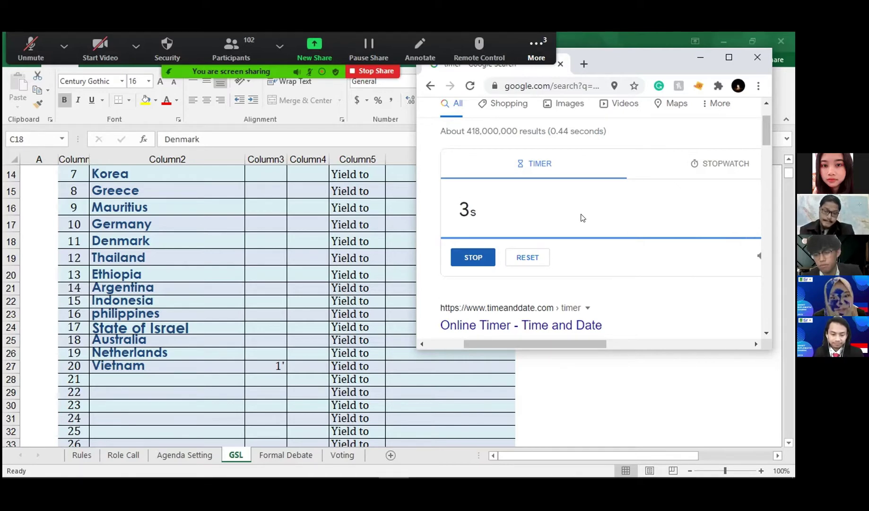
{"action": "left_click", "coordinate": [529, 256]}
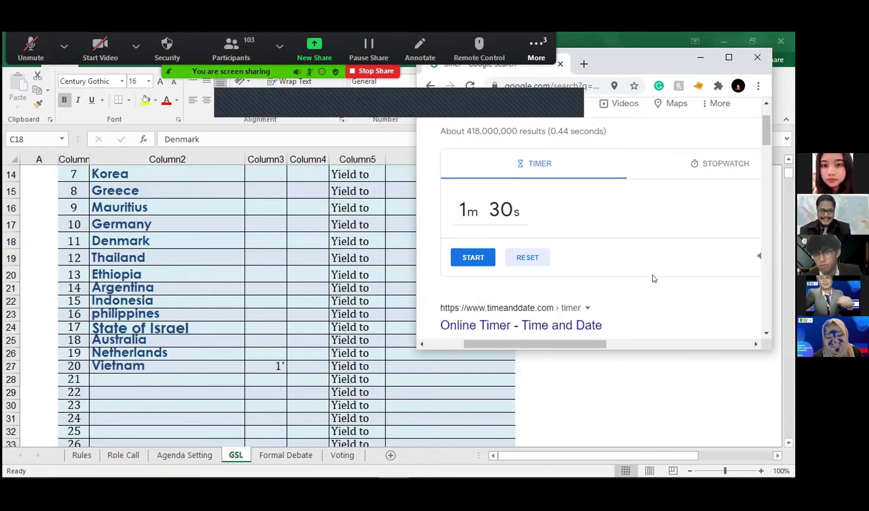
{"action": "left_click", "coordinate": [471, 259]}
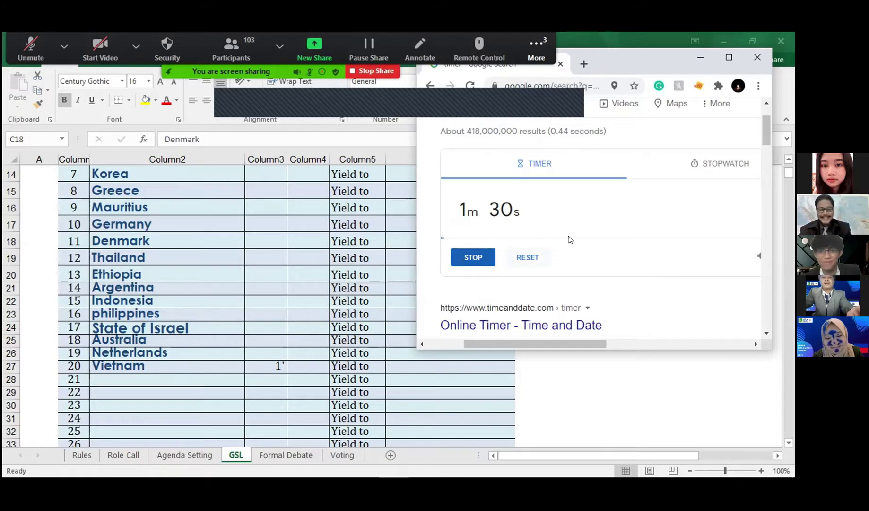
{"action": "left_click", "coordinate": [518, 256]}
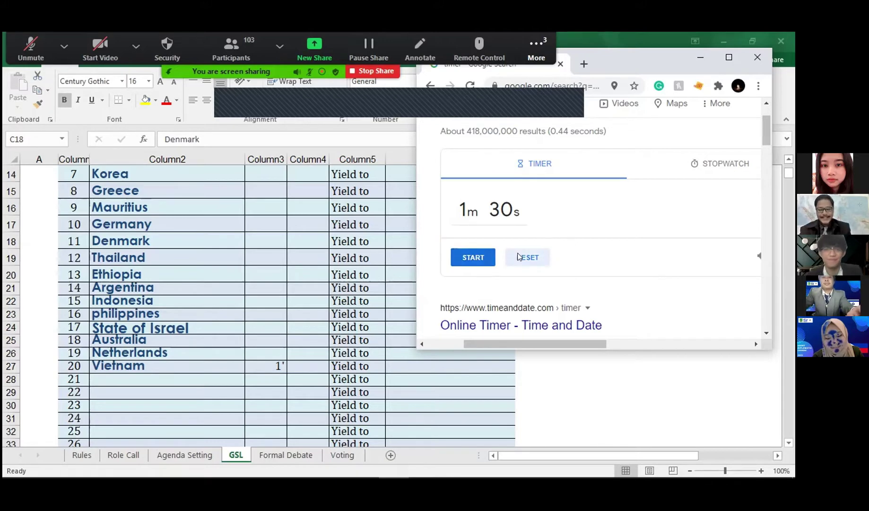
{"action": "left_click", "coordinate": [480, 258]}
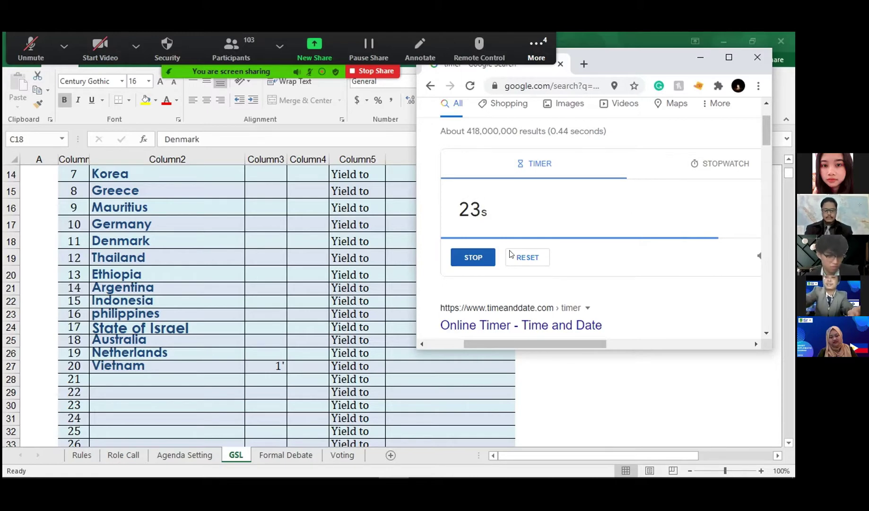
{"action": "left_click", "coordinate": [528, 257]}
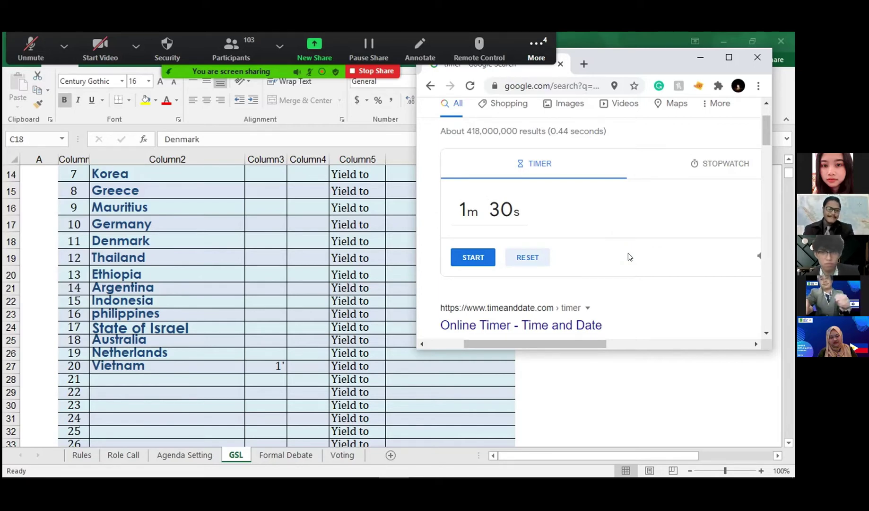
Time Australia's, the Netherlands' and Vietnam's speeches with the 1 min 30 s countdown, resetting the timer after each.
{"action": "left_click", "coordinate": [463, 256]}
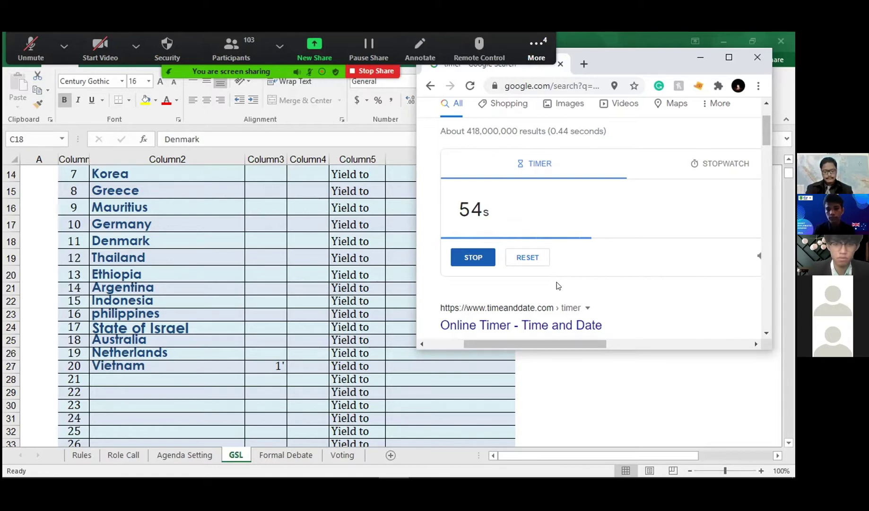
{"action": "left_click", "coordinate": [527, 257]}
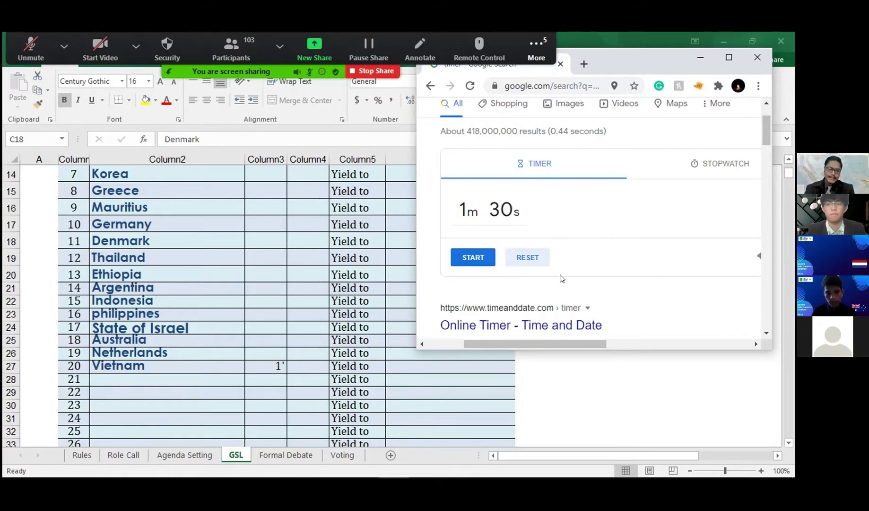
{"action": "left_click", "coordinate": [474, 256]}
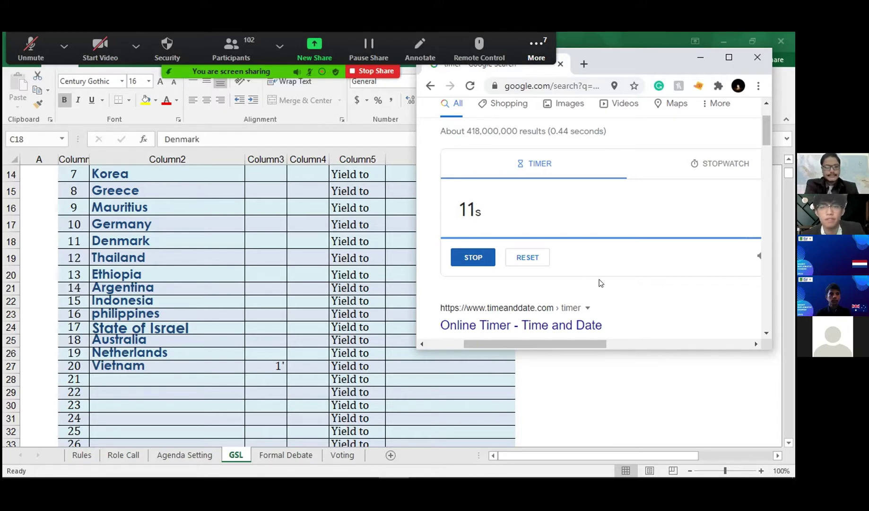
{"action": "left_click", "coordinate": [539, 257]}
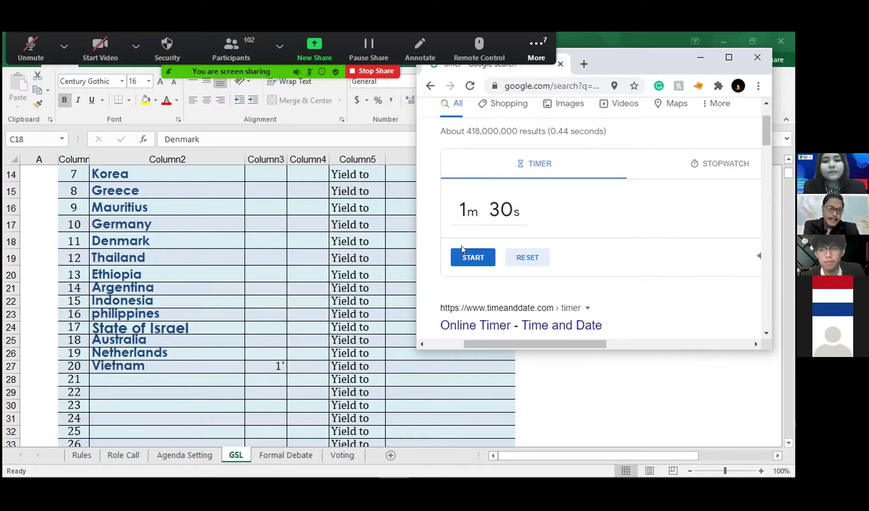
{"action": "left_click", "coordinate": [493, 256]}
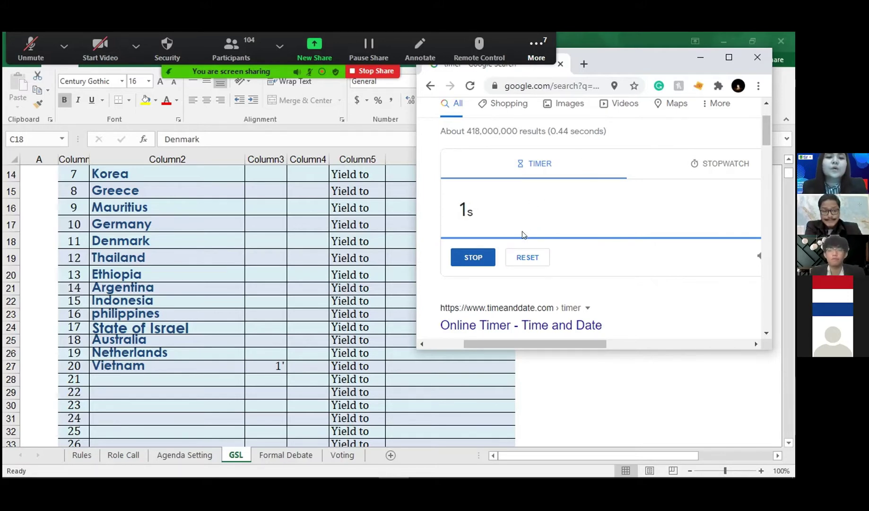
{"action": "left_click", "coordinate": [526, 256]}
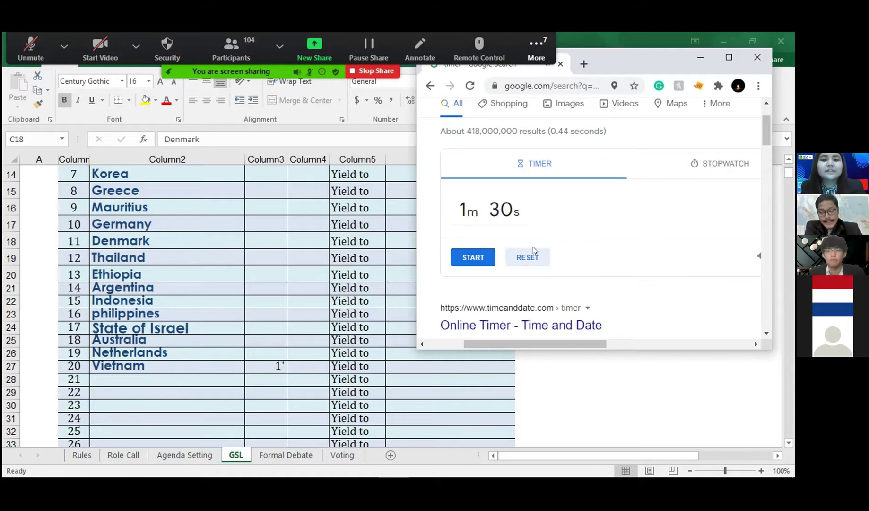
Switch to the Excel workbook, clear cell D27 in Vietnam's row of the speakers list, and open the Formal Debate sheet.
{"action": "key", "text": "alt+Tab"}
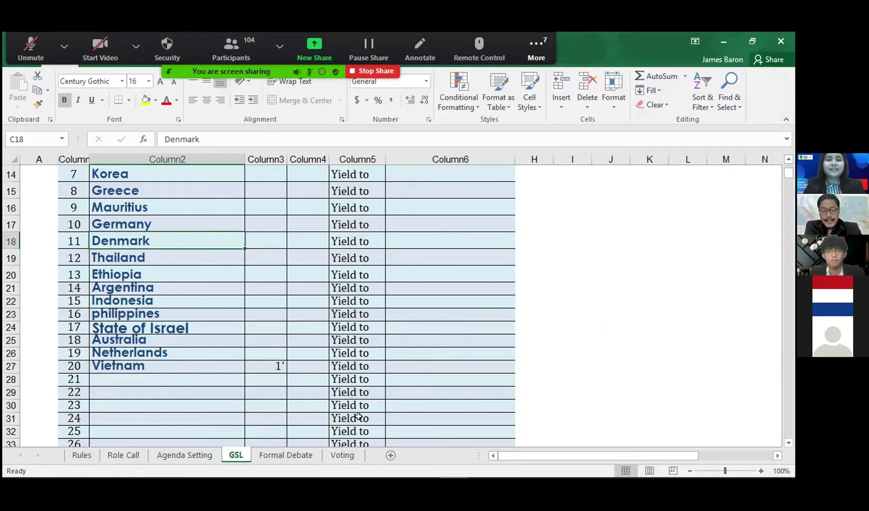
{"action": "left_click", "coordinate": [278, 365]}
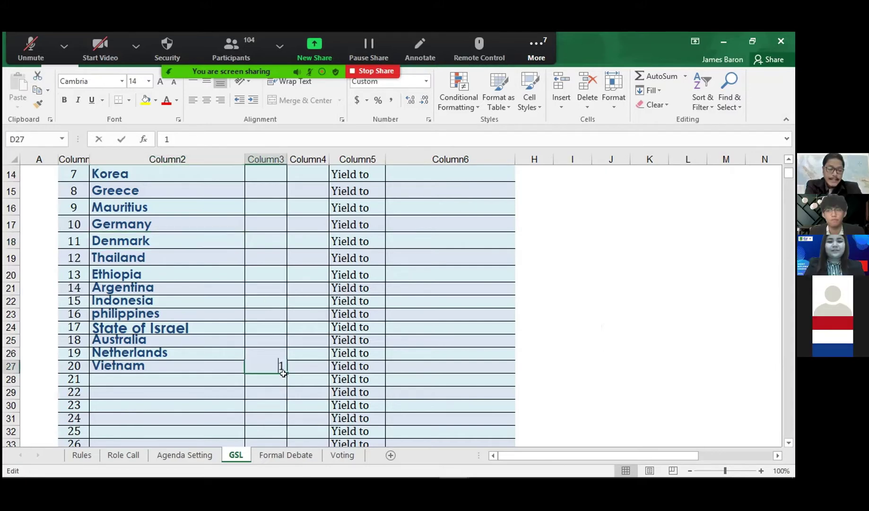
{"action": "type", "text": "1"}
{"action": "key", "text": "Escape"}
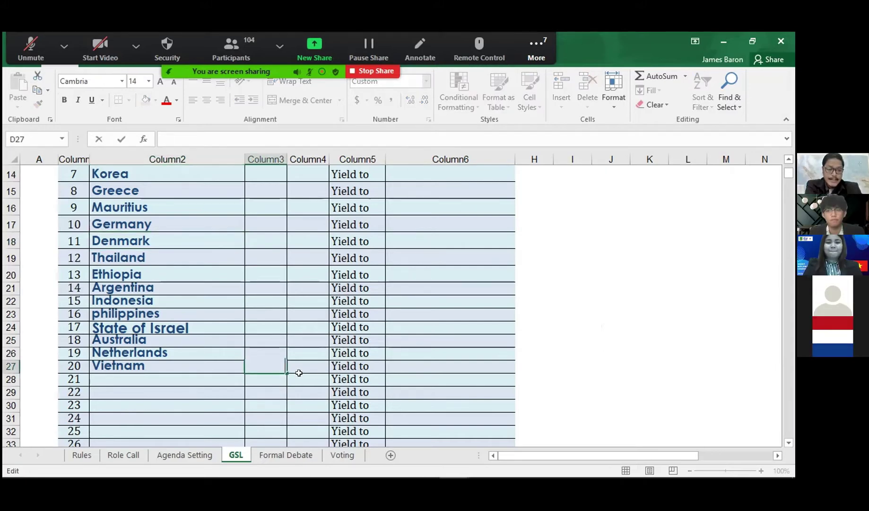
{"action": "left_click", "coordinate": [459, 403]}
{"action": "left_click", "coordinate": [286, 454]}
{"action": "scroll", "coordinate": [225, 353], "scroll_direction": "down", "scroll_amount": 2}
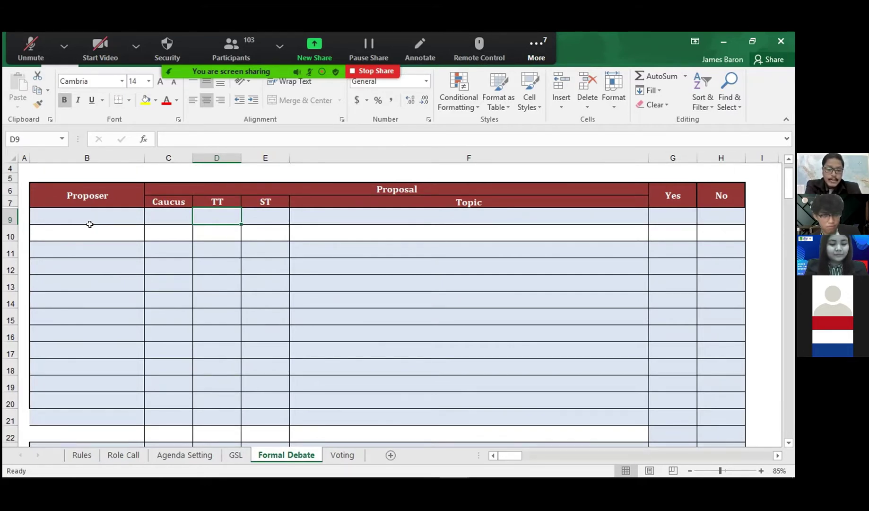
Enter Russia as the first proposer in cell B9 of the proposal table.
{"action": "left_click", "coordinate": [97, 215]}
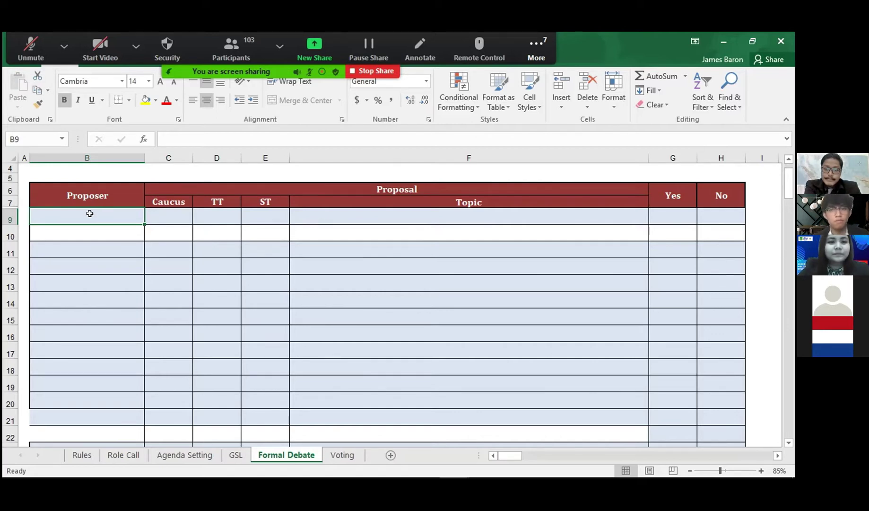
{"action": "double_click", "coordinate": [89, 213]}
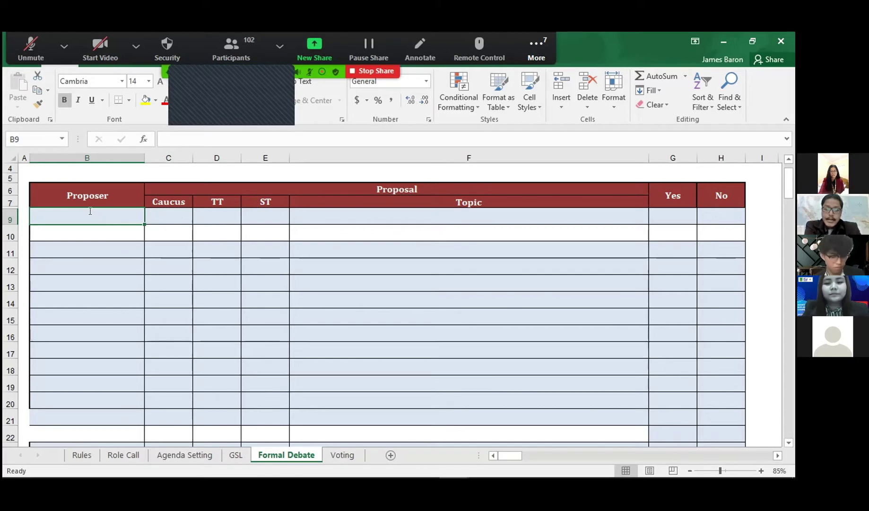
{"action": "type", "text": "Russia"}
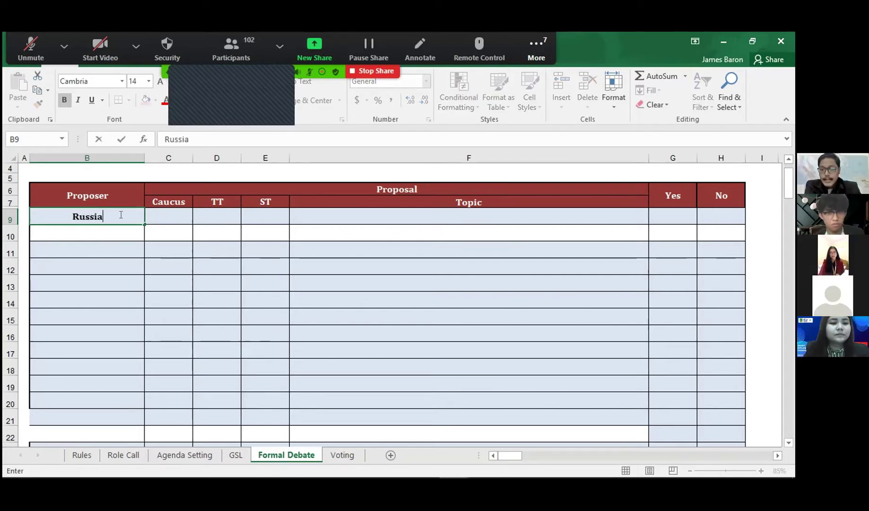
{"action": "left_click", "coordinate": [126, 236]}
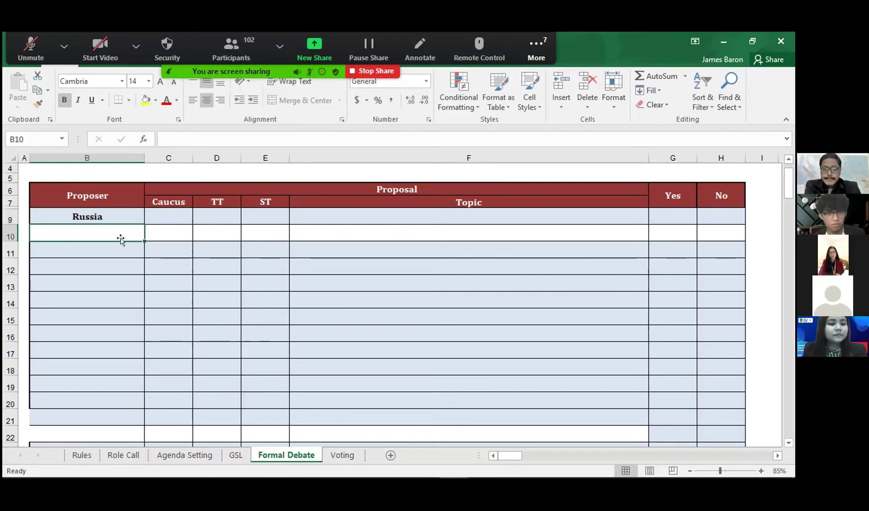
{"action": "left_click", "coordinate": [185, 214]}
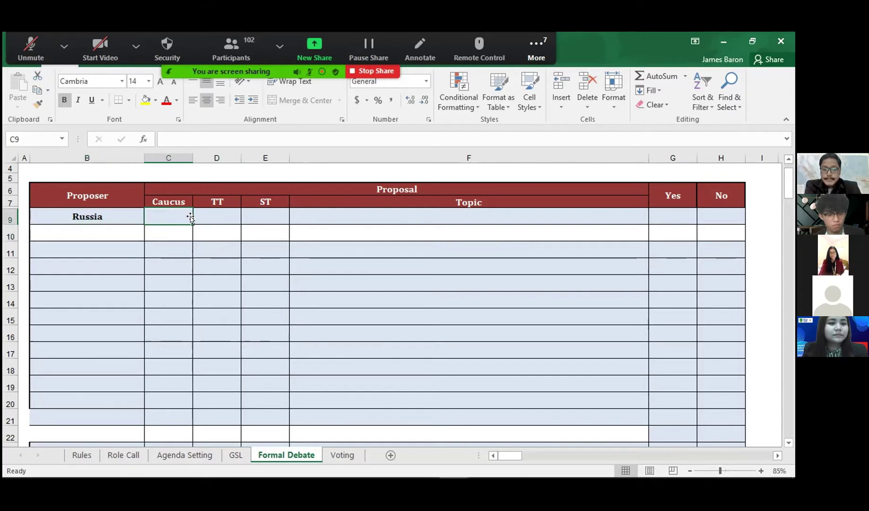
{"action": "left_click", "coordinate": [259, 216]}
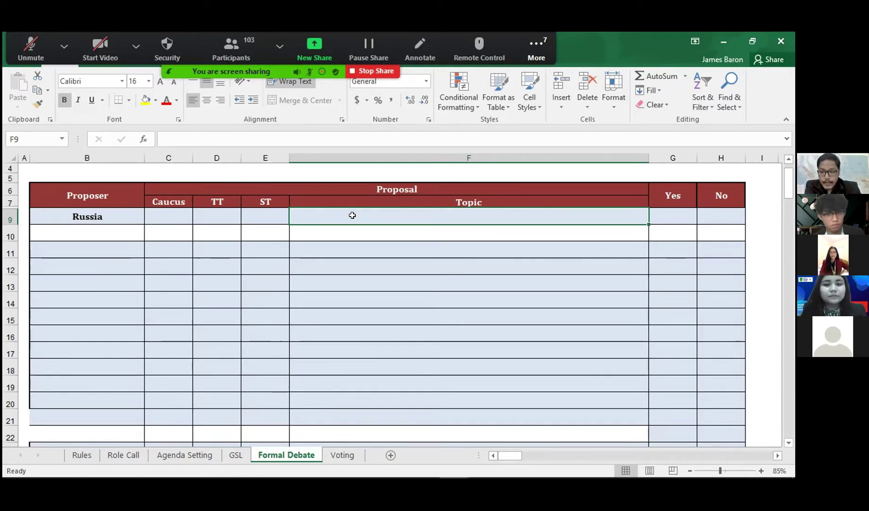
Delete Russia from the first proposer cell B9.
{"action": "left_click", "coordinate": [95, 216]}
{"action": "double_click", "coordinate": [95, 216]}
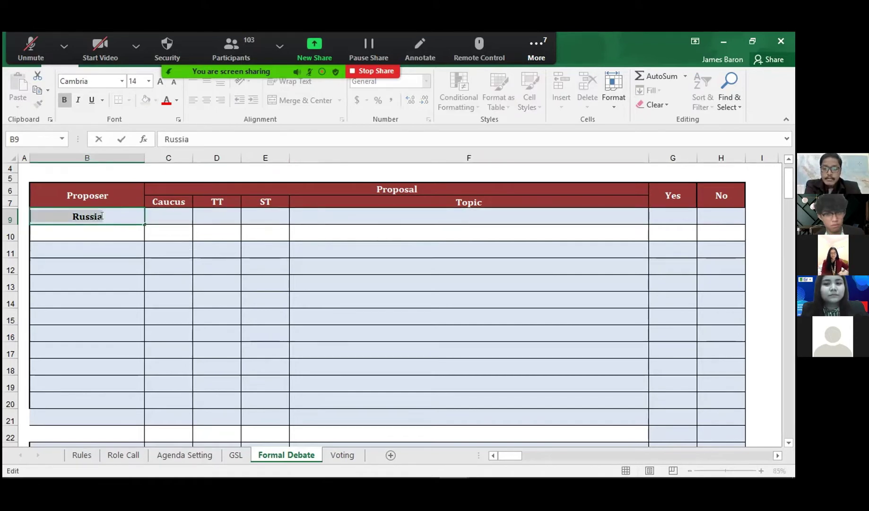
{"action": "left_click", "coordinate": [105, 216]}
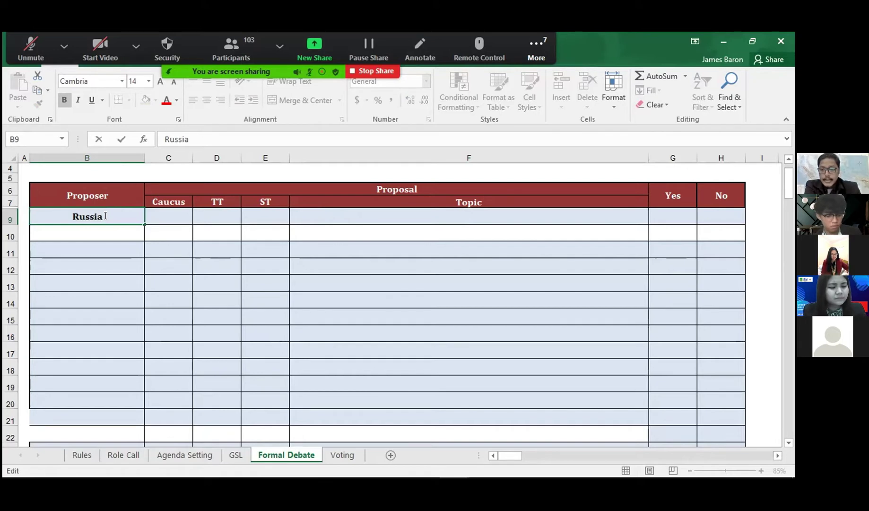
{"action": "key", "text": "BackSpace"}
{"action": "key", "text": "BackSpace"}
{"action": "key", "text": "BackSpace"}
{"action": "key", "text": "BackSpace"}
{"action": "key", "text": "BackSpace"}
{"action": "key", "text": "BackSpace"}
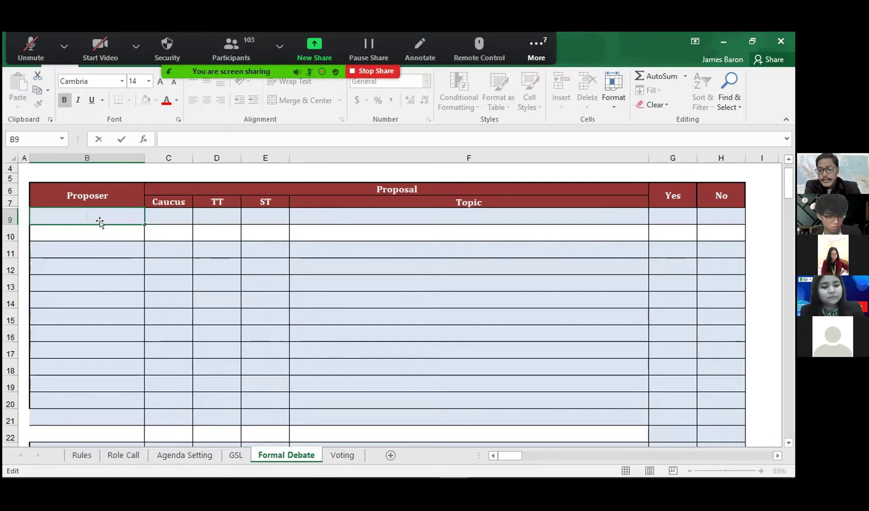
{"action": "key", "text": "Return"}
{"action": "left_click", "coordinate": [101, 214]}
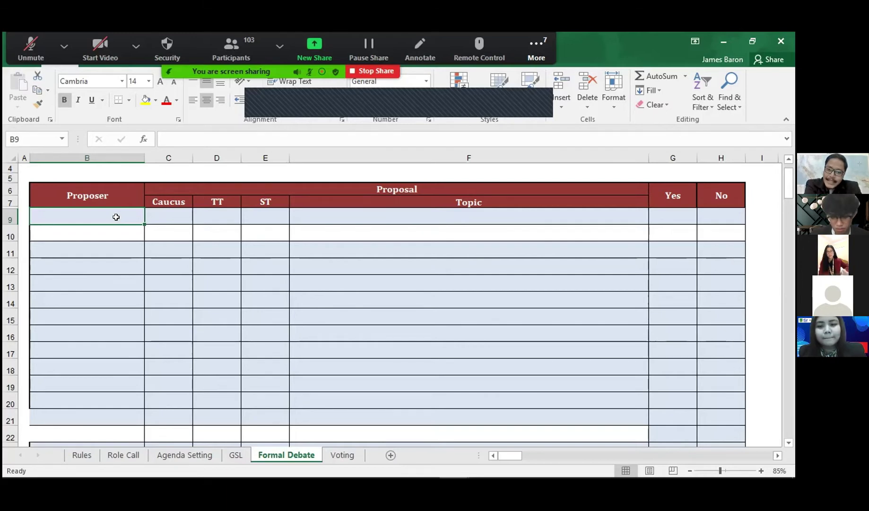
{"action": "left_click", "coordinate": [157, 214]}
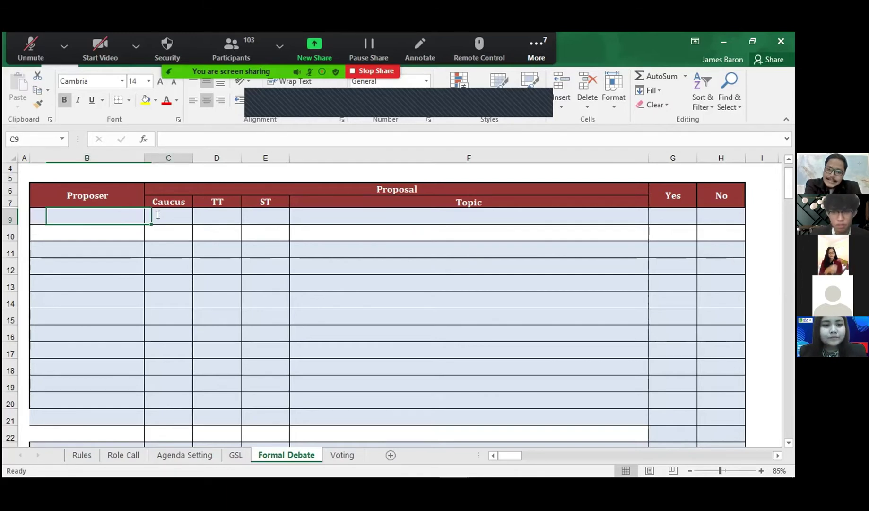
{"action": "type", "text": "MC"}
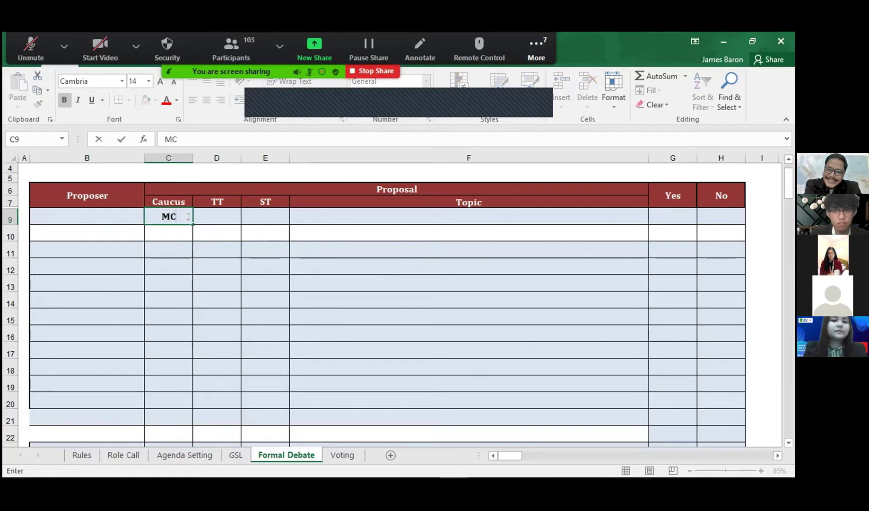
{"action": "key", "text": "BackSpace"}
{"action": "key", "text": "BackSpace"}
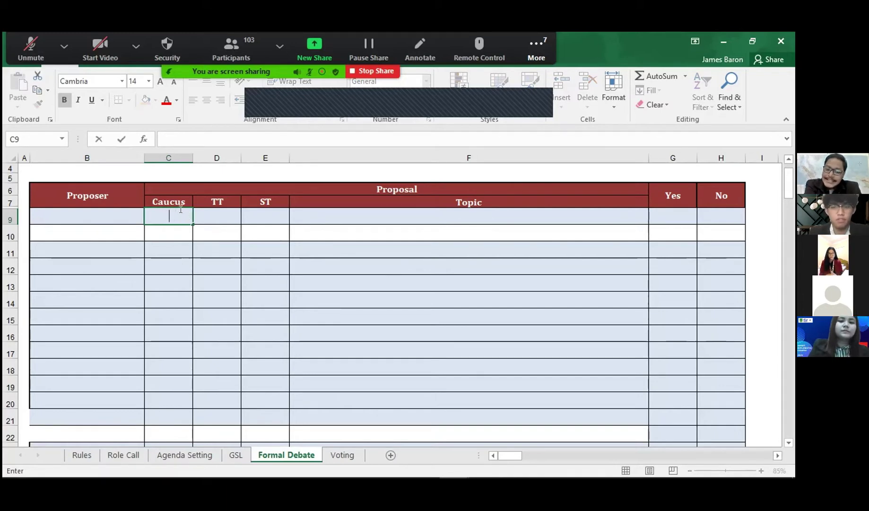
Enter Nepal as the first proposer in row 9 of the proposal table, with MC as its caucus type.
{"action": "left_click", "coordinate": [116, 218]}
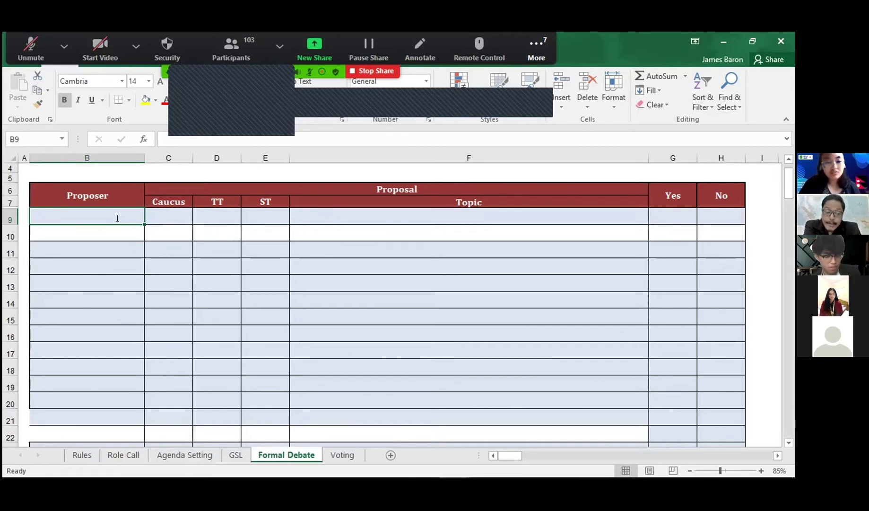
{"action": "type", "text": "Nepal"}
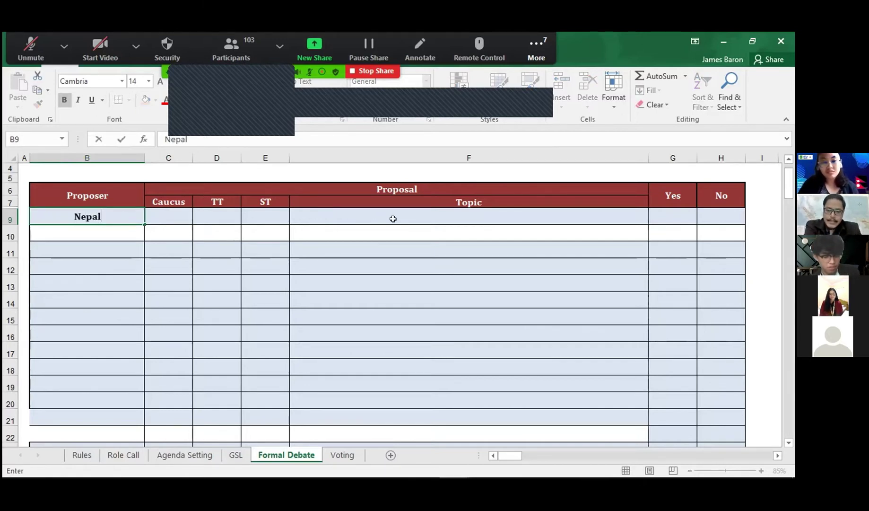
{"action": "left_click", "coordinate": [374, 213]}
{"action": "left_click", "coordinate": [176, 216]}
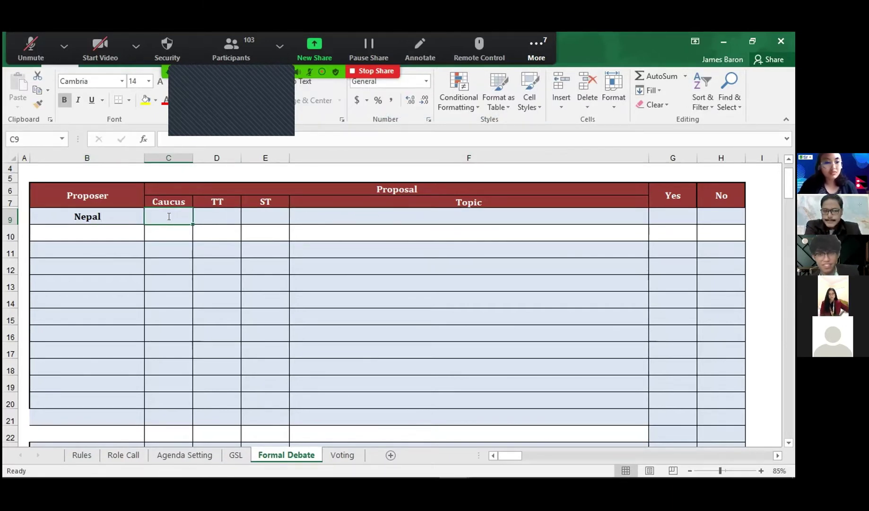
{"action": "double_click", "coordinate": [169, 216]}
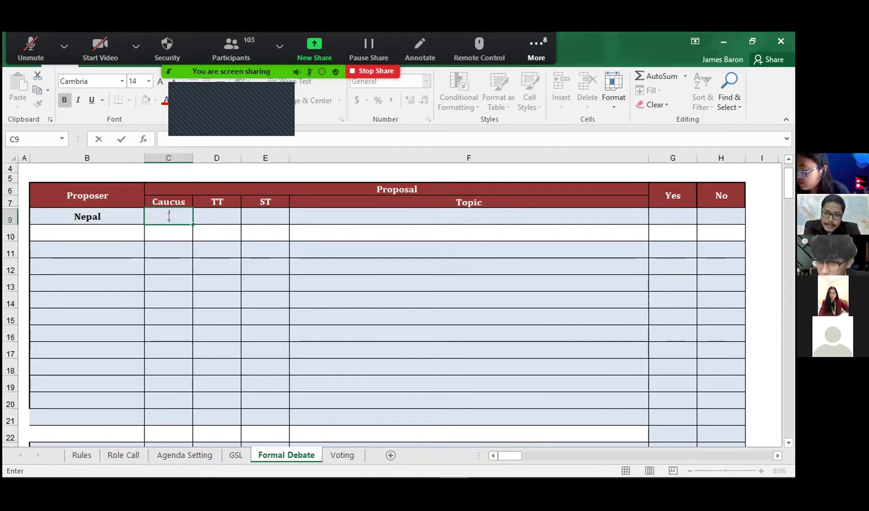
{"action": "type", "text": "MC"}
Enter "Country past action" as the topic of Nepal's proposal in cell F9.
{"action": "left_click", "coordinate": [214, 216]}
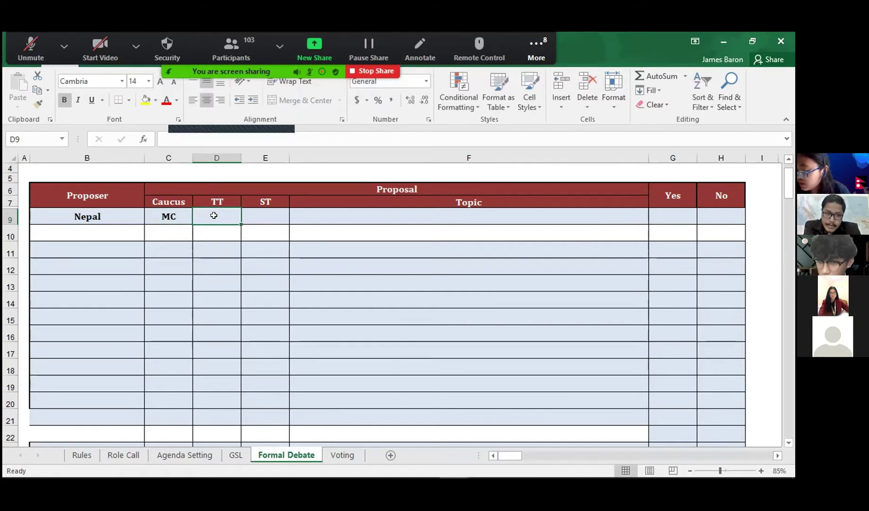
{"action": "left_click", "coordinate": [360, 216]}
{"action": "type", "text": "Cou"}
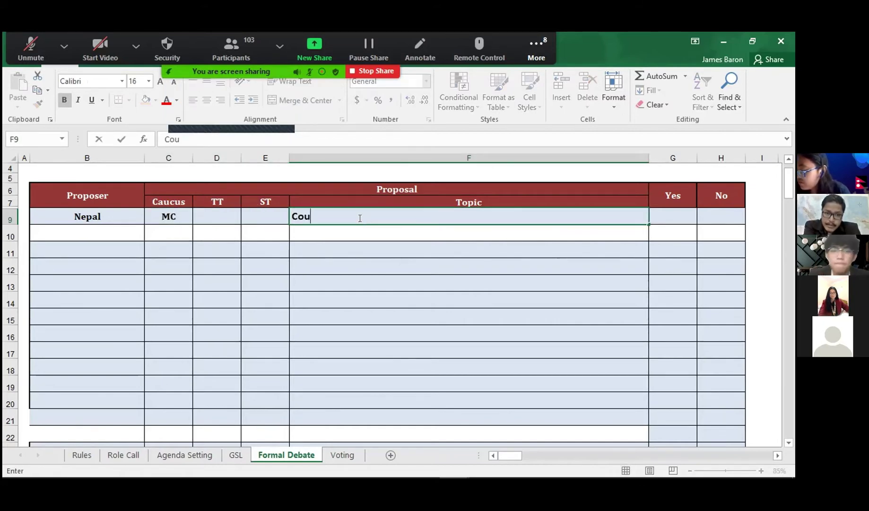
{"action": "type", "text": "ntry past actio"}
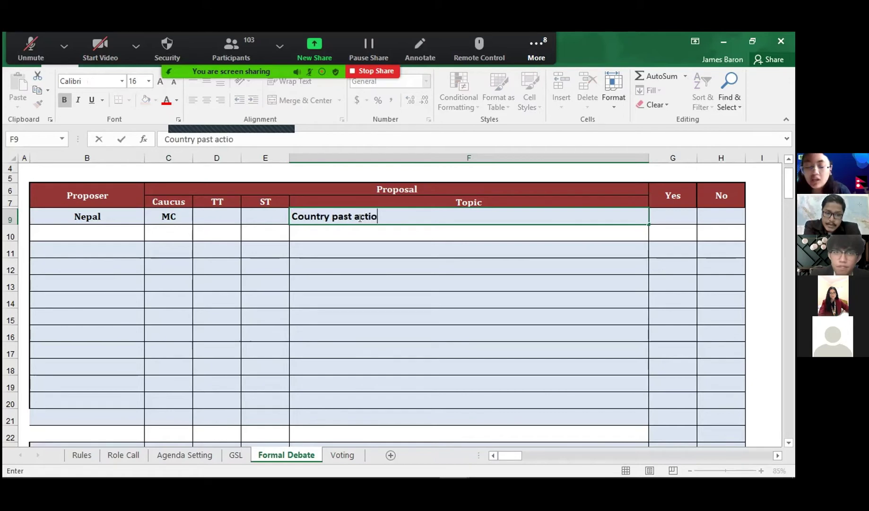
{"action": "type", "text": "n"}
Fill in the times of Nepal's proposal in row 9, with TT 5 and ST 1.
{"action": "left_click", "coordinate": [220, 217]}
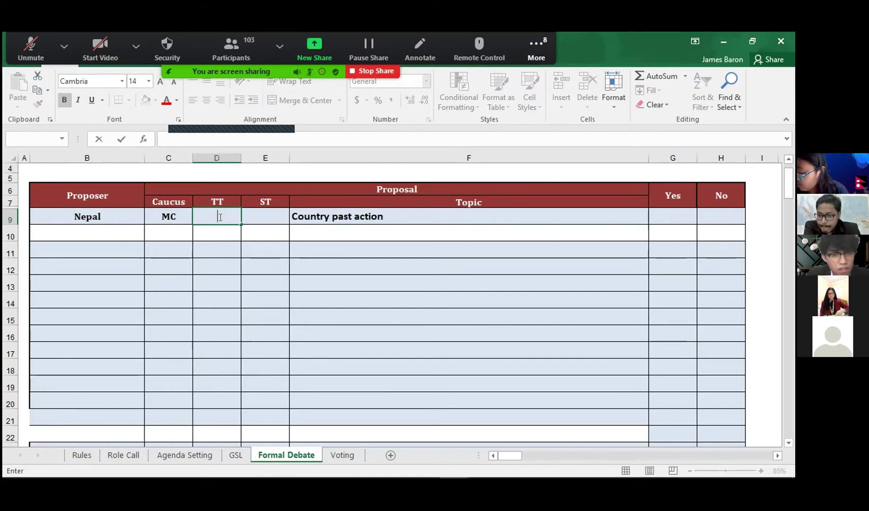
{"action": "type", "text": "15"}
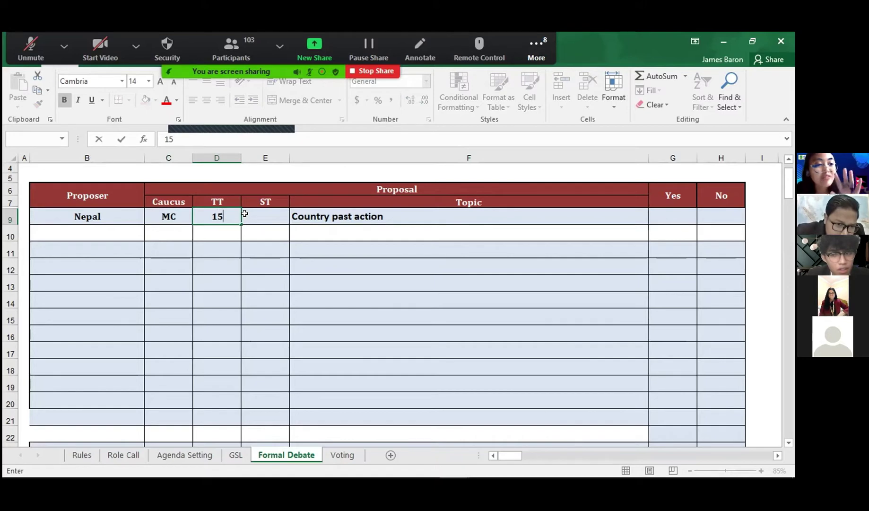
{"action": "double_click", "coordinate": [240, 216]}
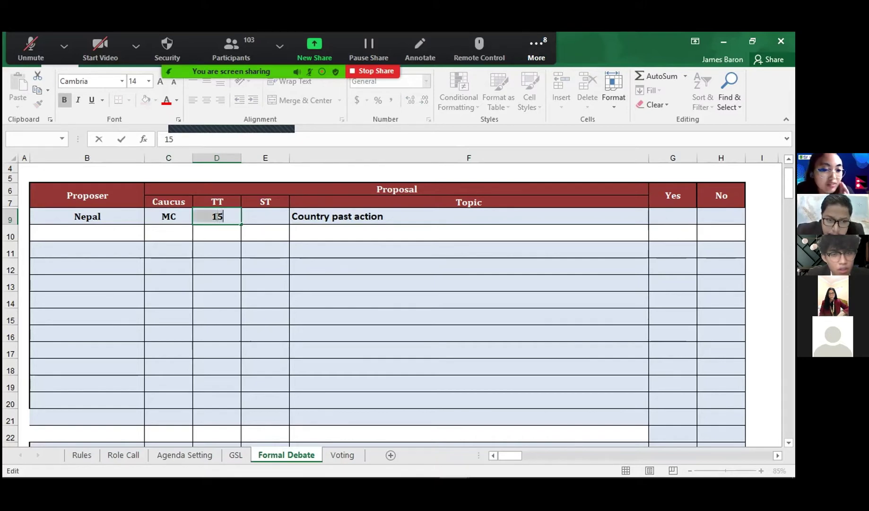
{"action": "type", "text": "5"}
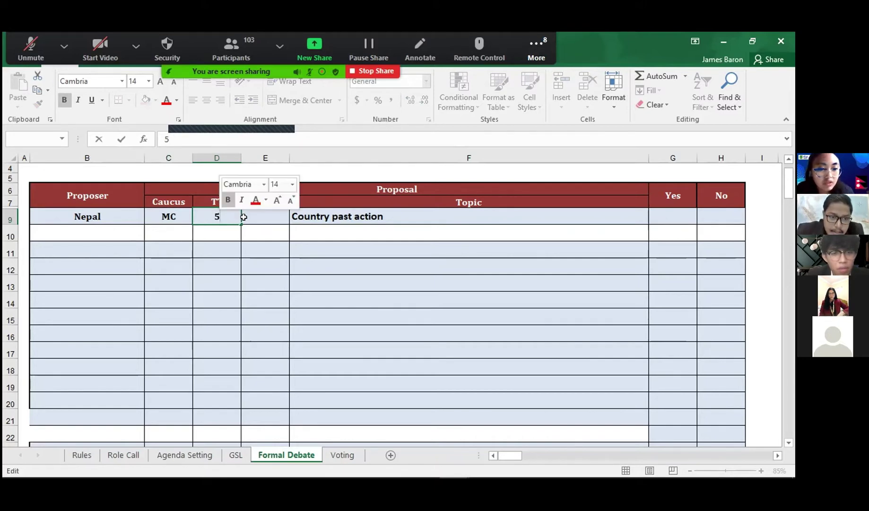
{"action": "left_click", "coordinate": [245, 217]}
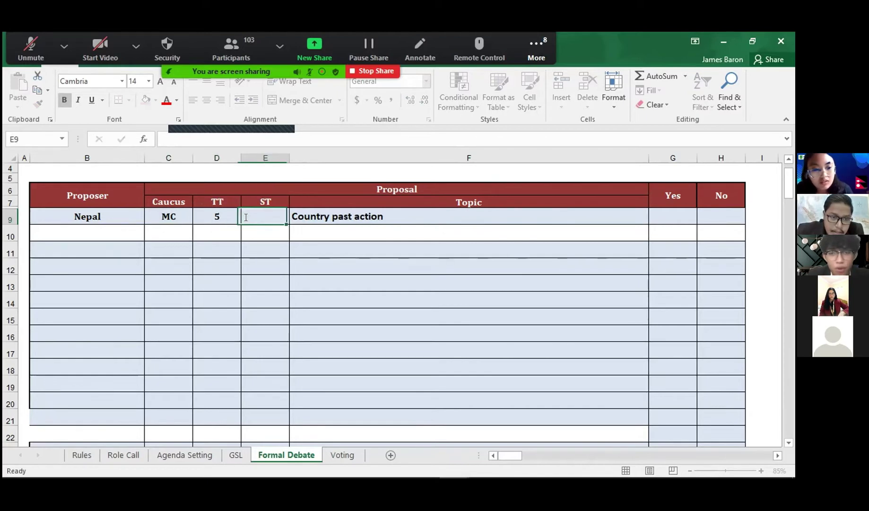
{"action": "type", "text": "1"}
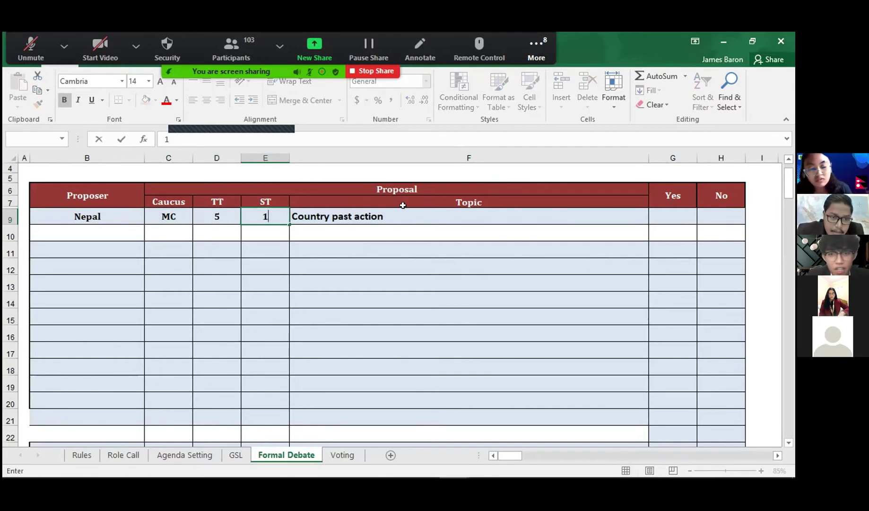
{"action": "key", "text": "Tab"}
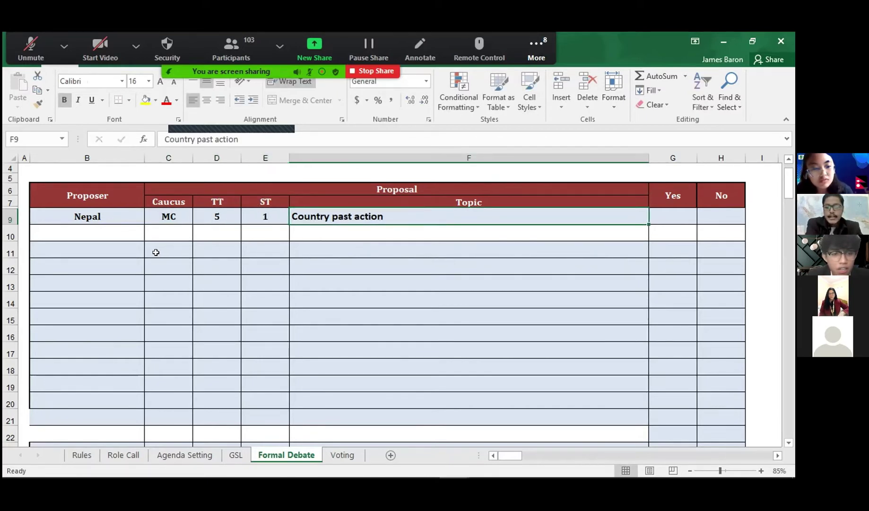
Change the TT value of Nepal's proposal in cell D9 to 20.
{"action": "double_click", "coordinate": [219, 215]}
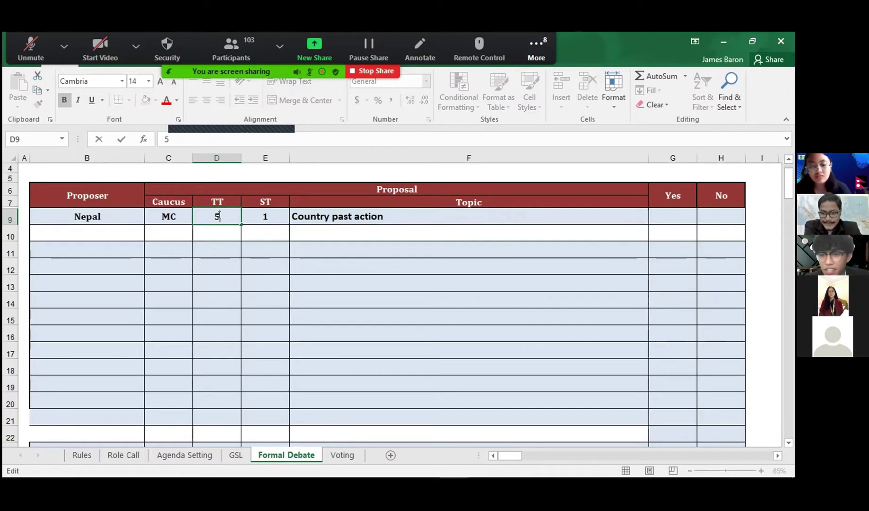
{"action": "key", "text": "BackSpace"}
{"action": "type", "text": "20"}
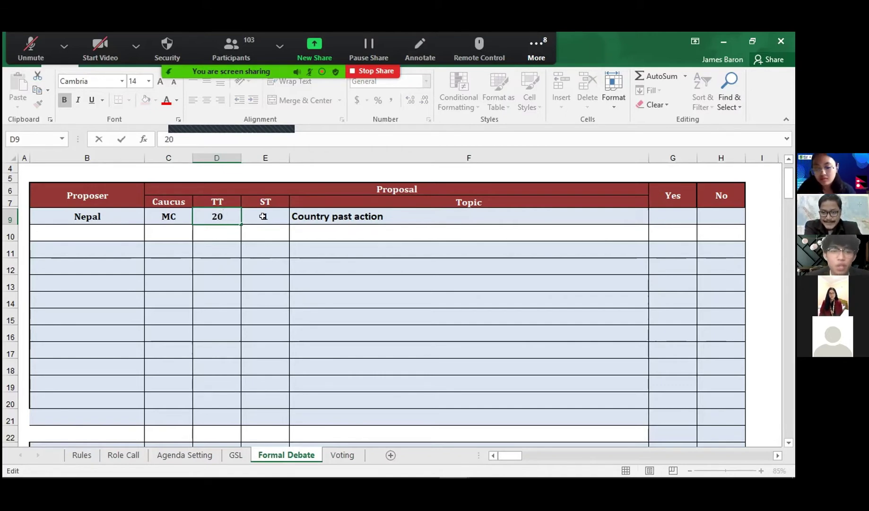
{"action": "left_click", "coordinate": [353, 210]}
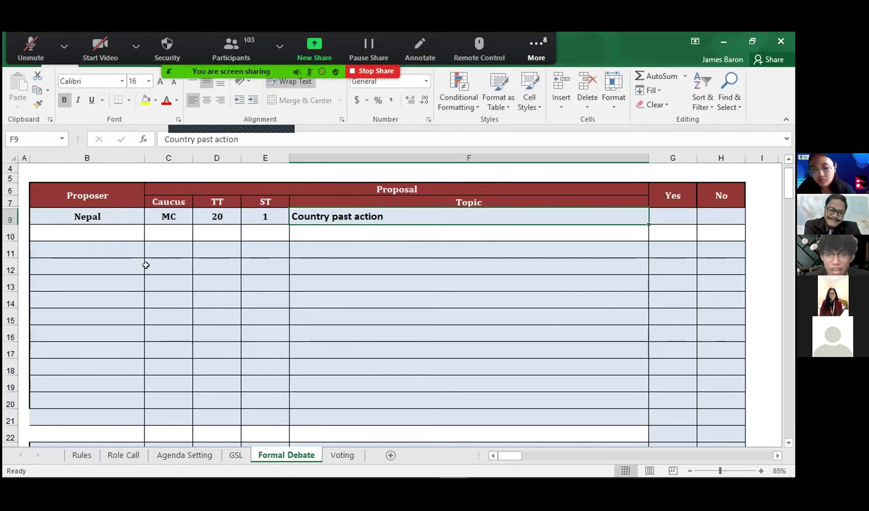
Add Russia as the second proposer in row 10, with caucus MC and TT 10.
{"action": "left_click", "coordinate": [118, 227]}
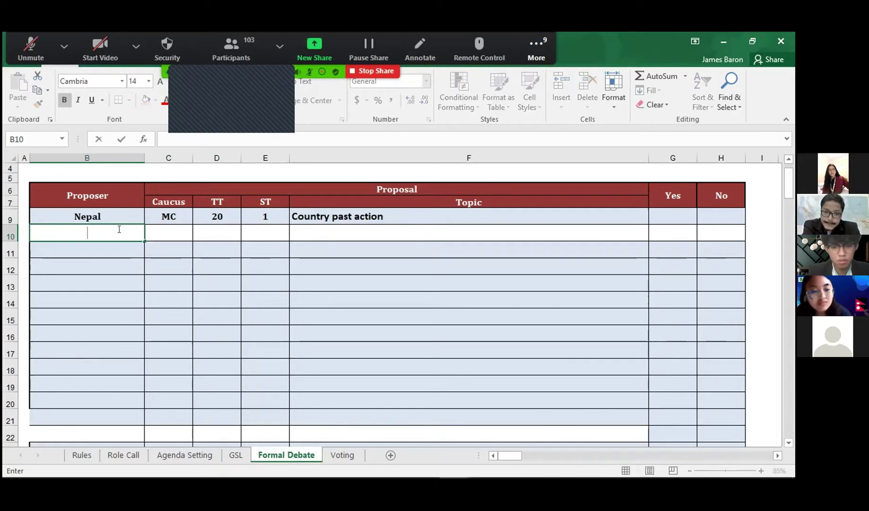
{"action": "type", "text": "Russia"}
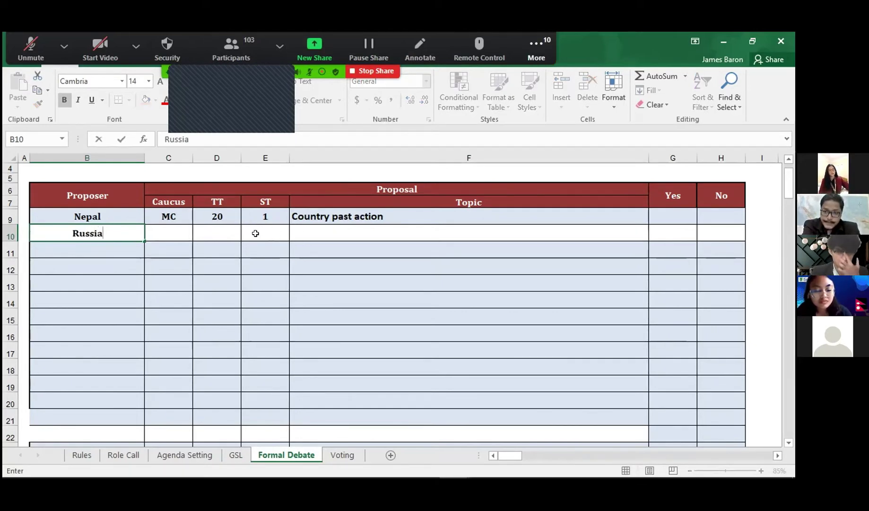
{"action": "left_click", "coordinate": [167, 230]}
{"action": "type", "text": "MC"}
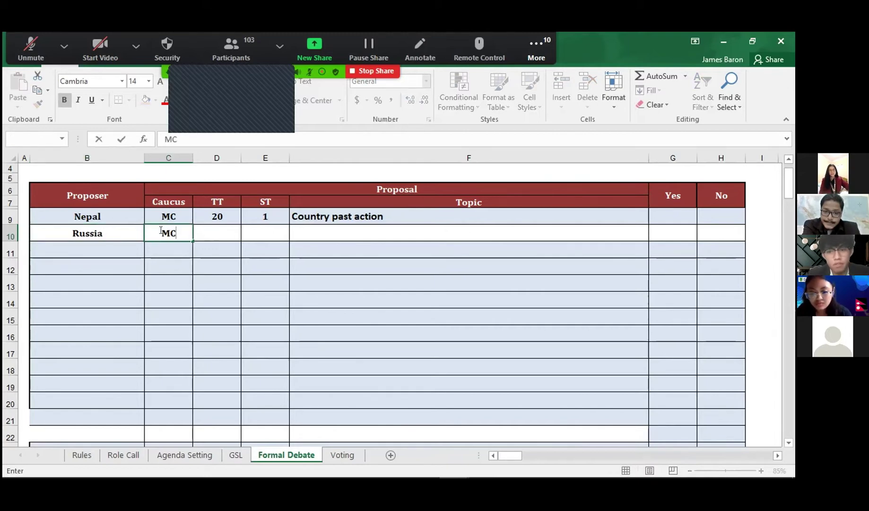
{"action": "left_click", "coordinate": [219, 232]}
{"action": "double_click", "coordinate": [225, 229]}
{"action": "type", "text": "10"}
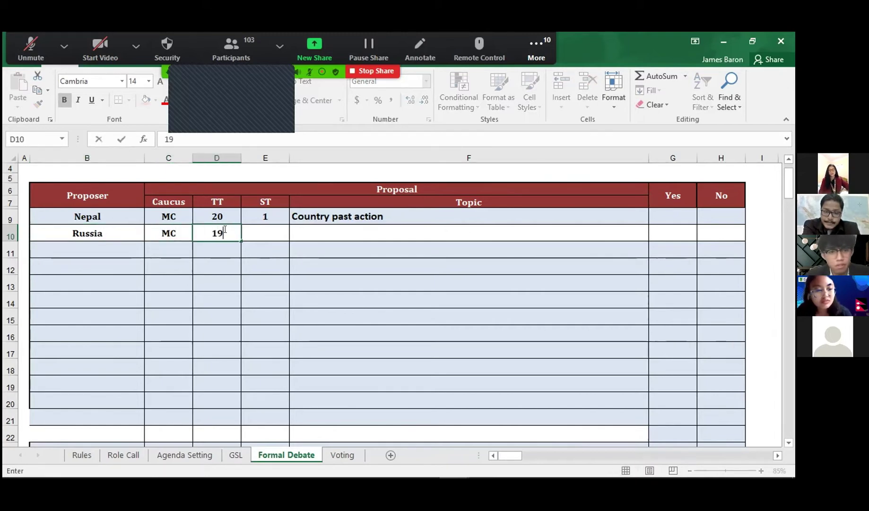
Enter "Covid 19 Health System" as the topic of Russia's proposal in cell F10.
{"action": "left_click", "coordinate": [264, 235]}
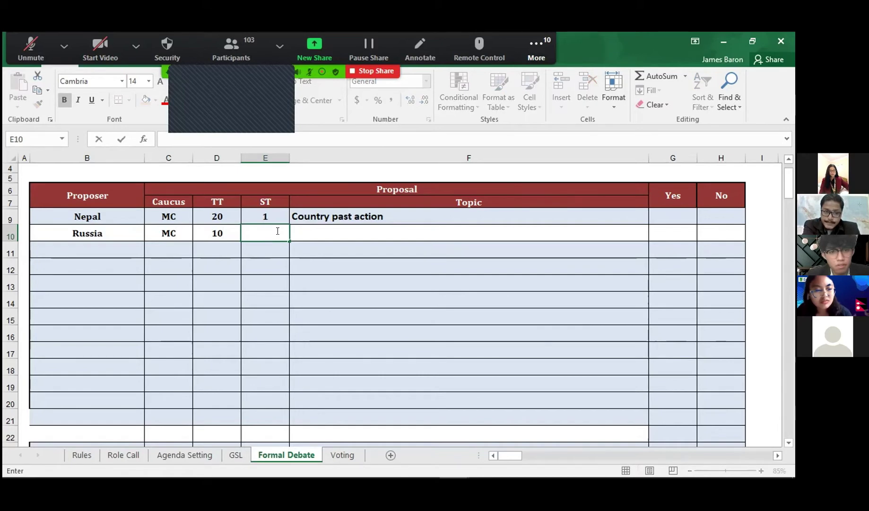
{"action": "left_click", "coordinate": [306, 232]}
{"action": "type", "text": "Covid 19"}
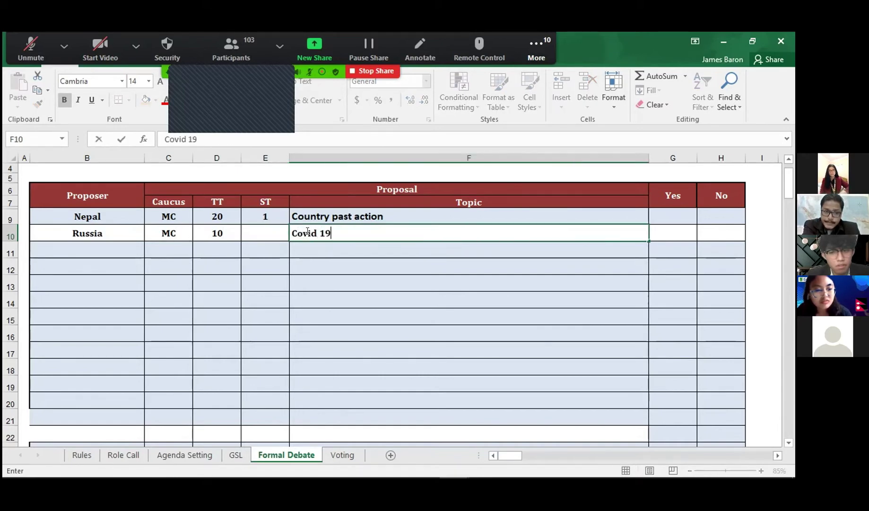
{"action": "type", "text": " Health System"}
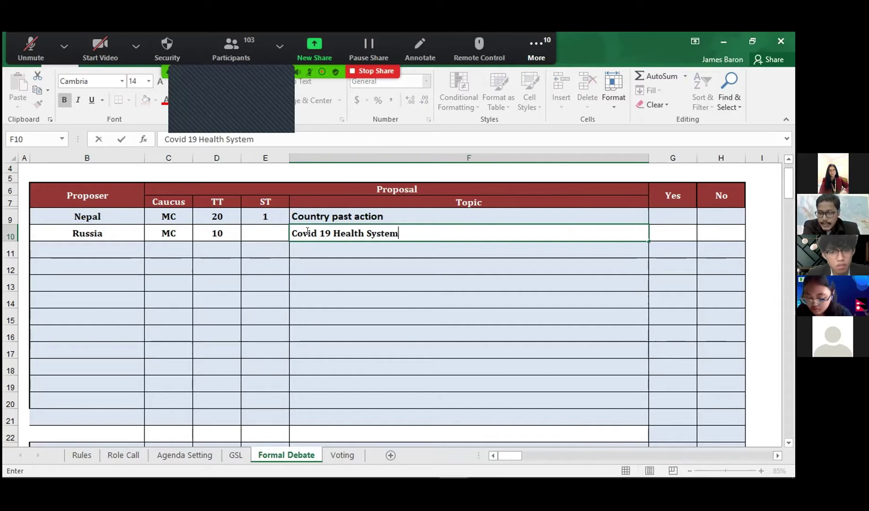
{"action": "key", "text": "Left"}
{"action": "key", "text": "Left"}
{"action": "key", "text": "Left"}
{"action": "key", "text": "Left"}
{"action": "key", "text": "Left"}
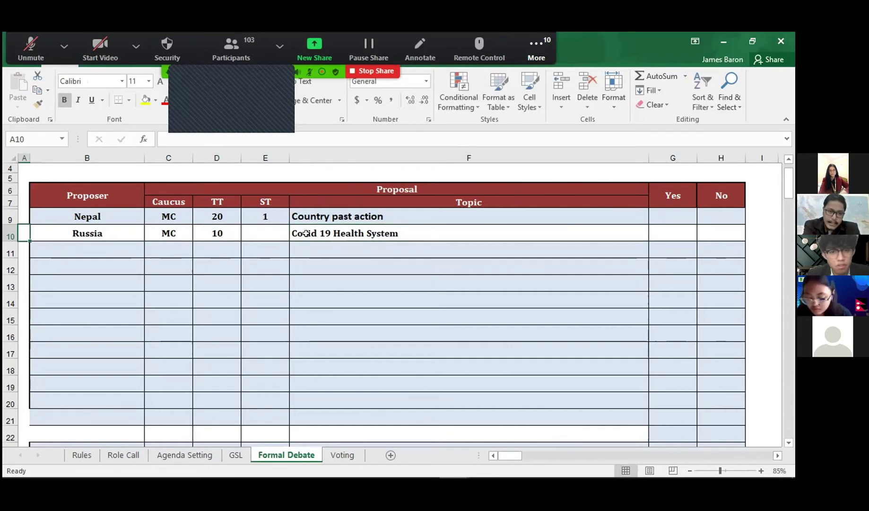
Set the ST value of Russia's proposal in cell E10 to 5.
{"action": "left_click", "coordinate": [273, 230]}
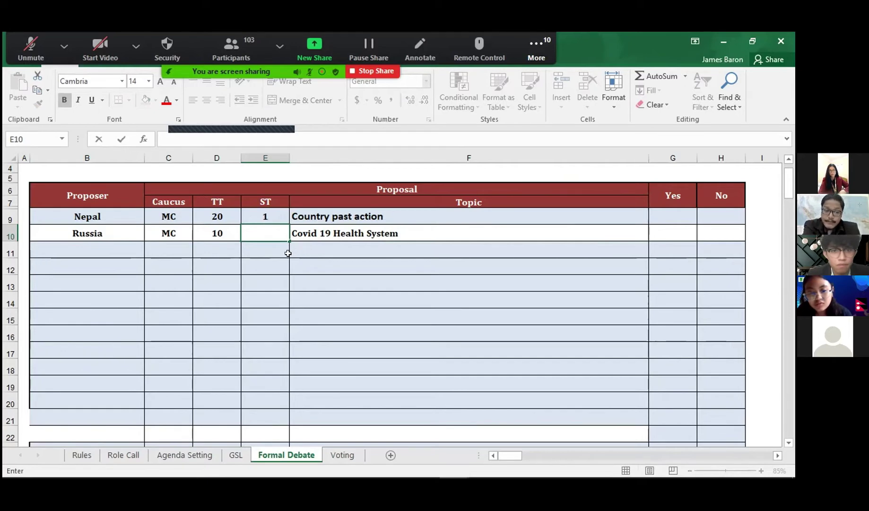
{"action": "type", "text": "5"}
{"action": "left_click", "coordinate": [264, 260]}
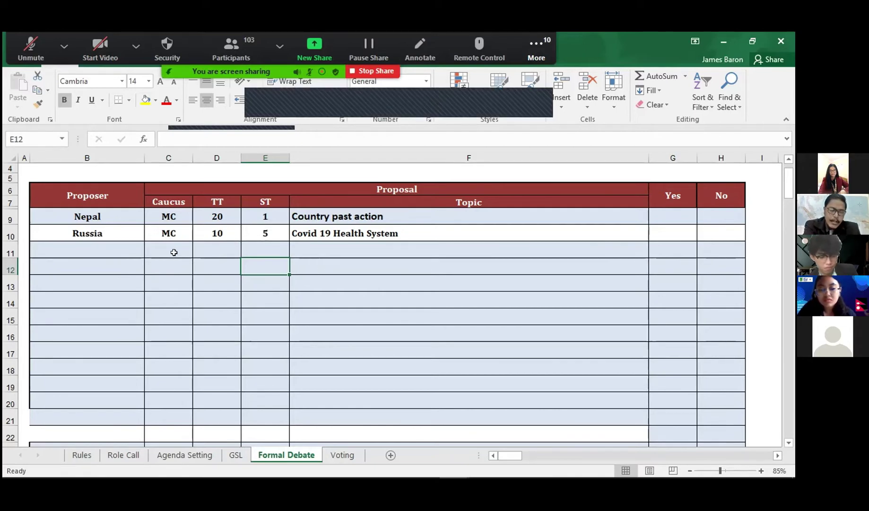
Add Argentina as the third proposer in row 11, with MC as its caucus type.
{"action": "double_click", "coordinate": [106, 247]}
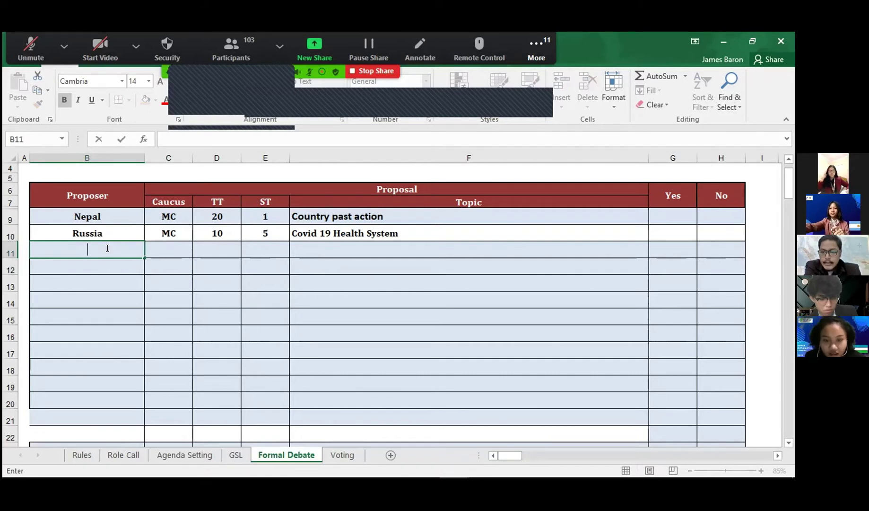
{"action": "type", "text": "Argentine"}
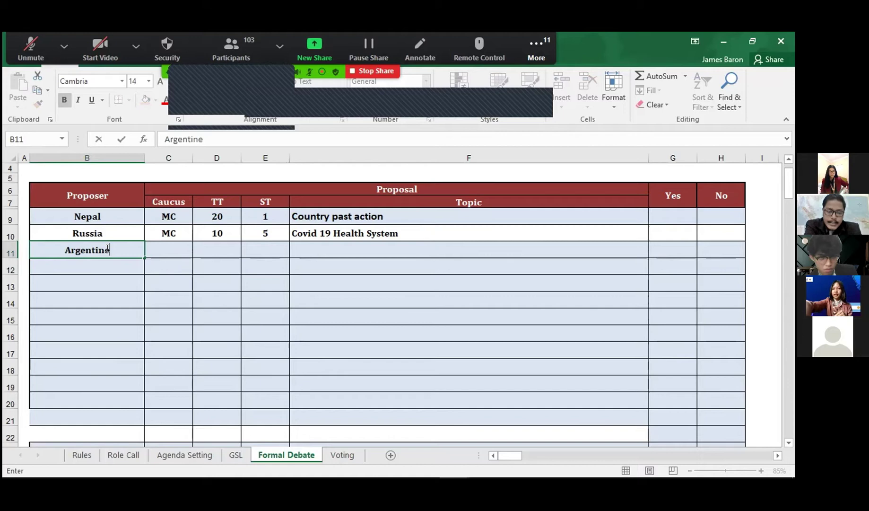
{"action": "key", "text": "BackSpace"}
{"action": "type", "text": "a"}
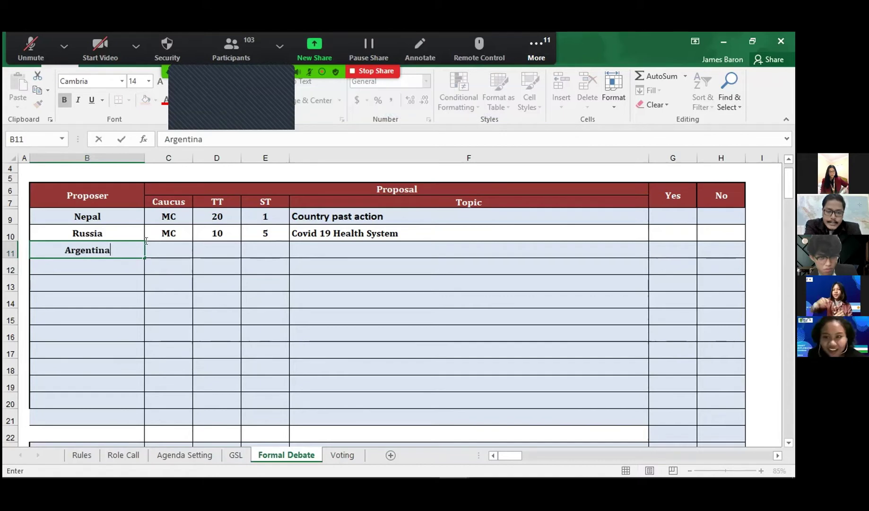
{"action": "left_click", "coordinate": [168, 249]}
{"action": "type", "text": "M"}
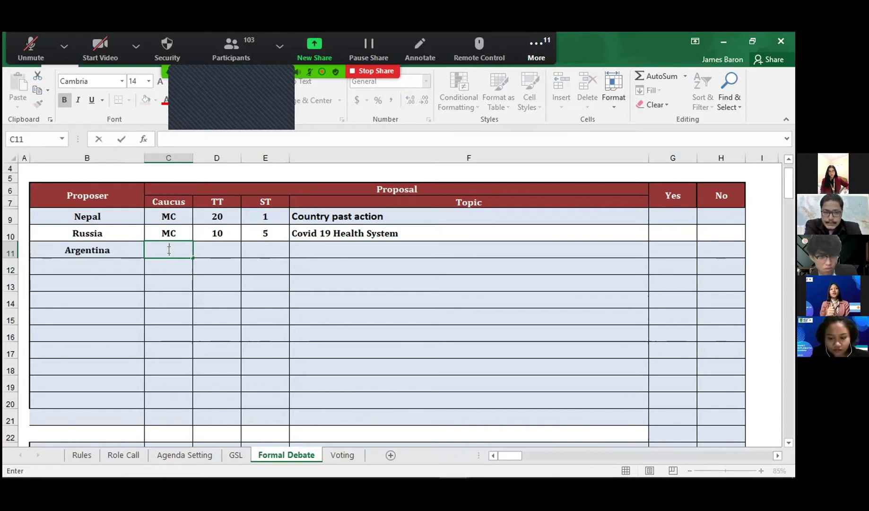
{"action": "type", "text": "MC"}
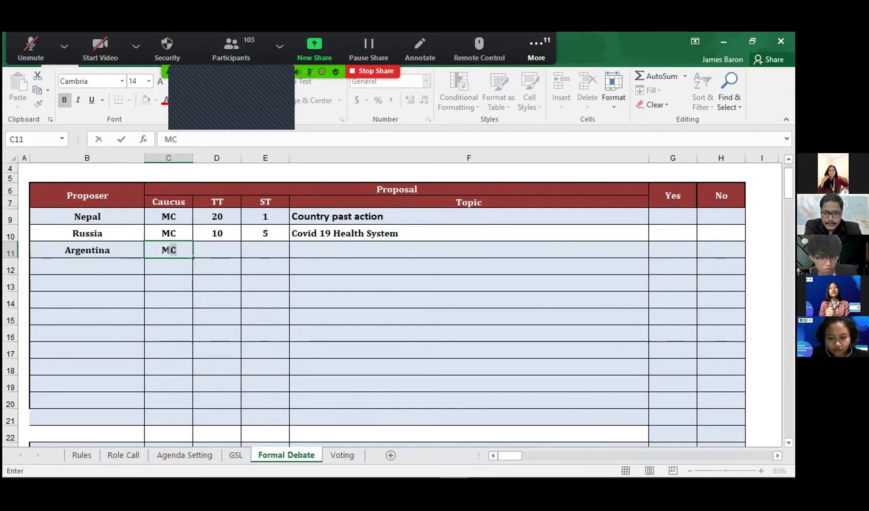
Set both the TT and ST values of Argentina's proposal in row 11 to 1.
{"action": "left_click", "coordinate": [224, 246]}
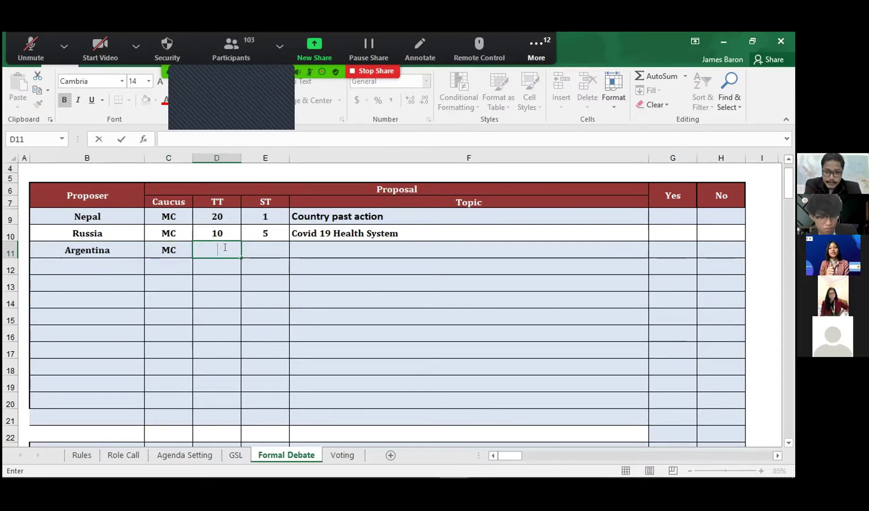
{"action": "type", "text": "1"}
{"action": "left_click", "coordinate": [248, 248]}
{"action": "type", "text": "1"}
Enter "New public design for life after covid" as the topic of Argentina's proposal in cell F11.
{"action": "left_click", "coordinate": [313, 247]}
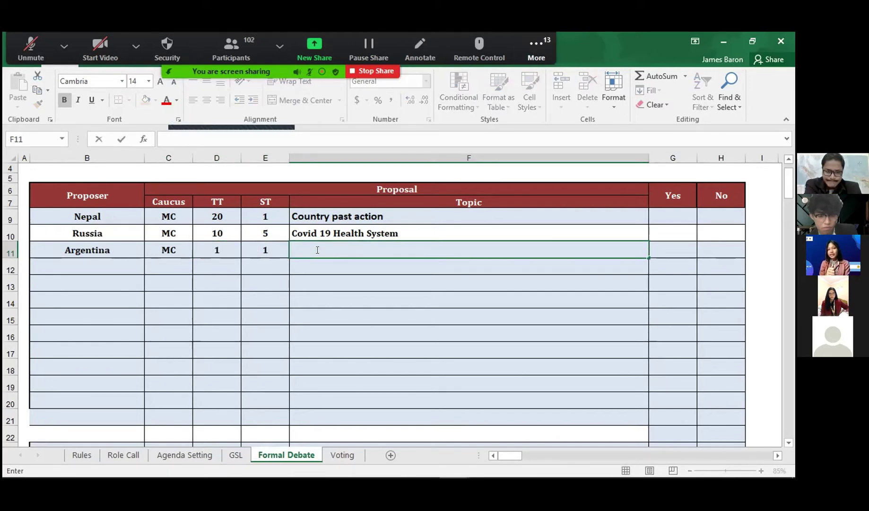
{"action": "type", "text": "New public "}
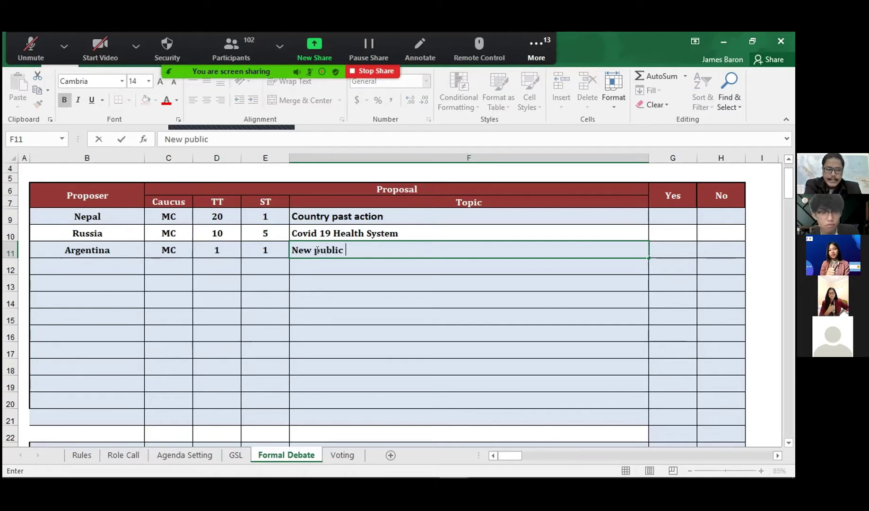
{"action": "type", "text": "design for lif"}
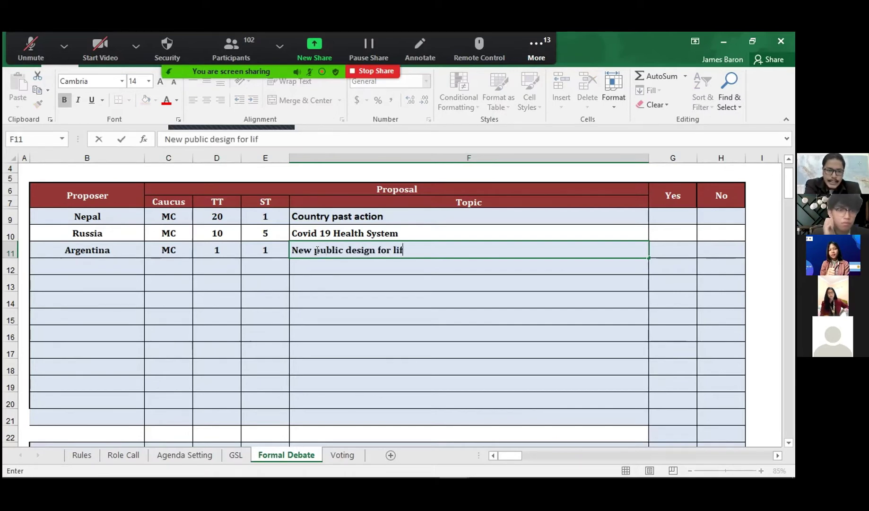
{"action": "type", "text": "e after cov"}
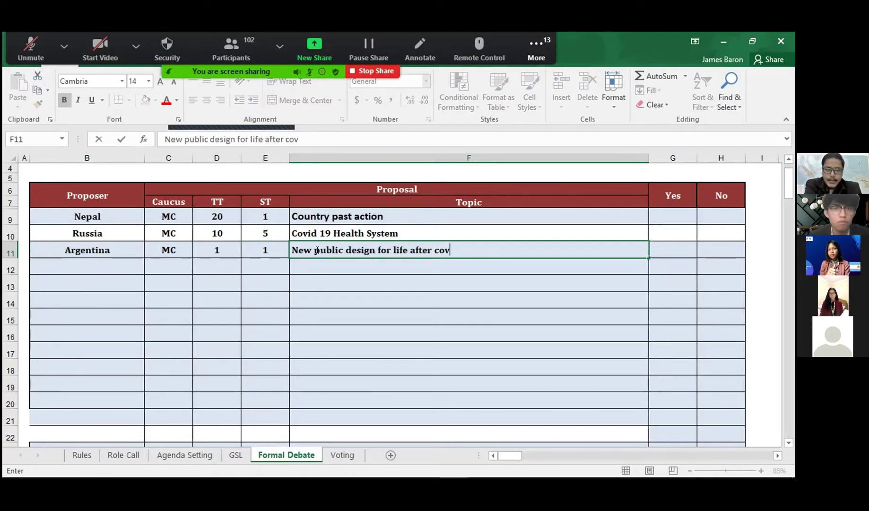
{"action": "type", "text": "id"}
{"action": "key", "text": "Return"}
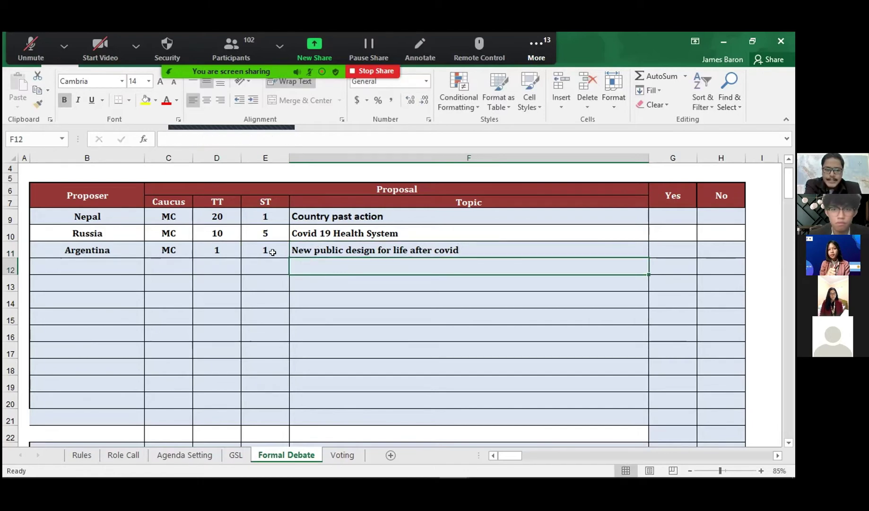
Set the TT value of Argentina's proposal in cell D11 to 20.
{"action": "left_click", "coordinate": [273, 251]}
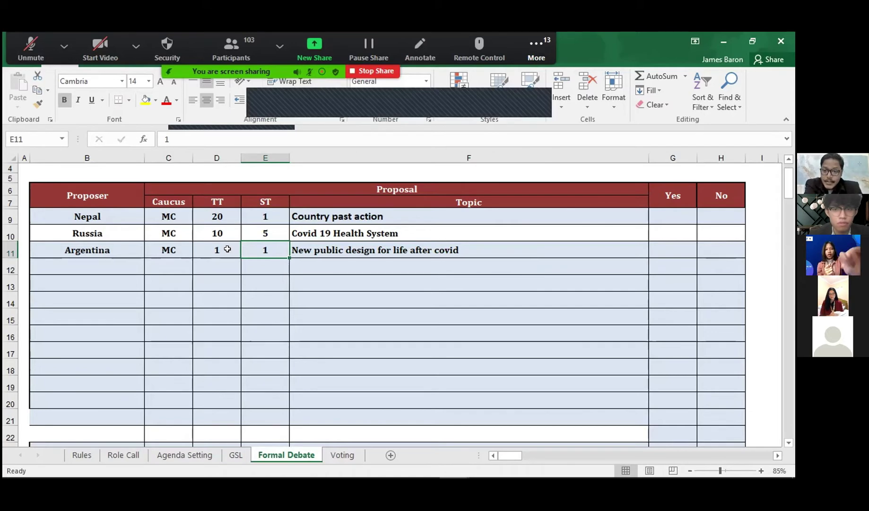
{"action": "left_click", "coordinate": [227, 249]}
{"action": "key", "text": "BackSpace"}
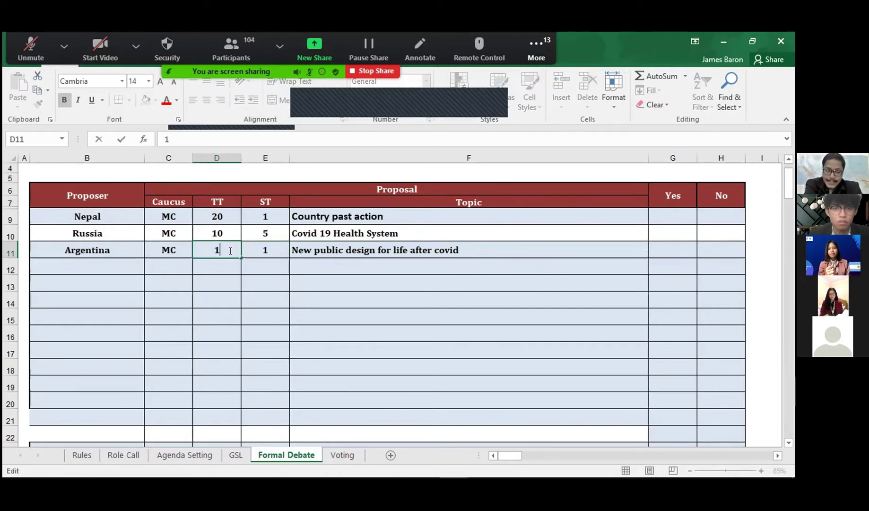
{"action": "type", "text": "20"}
{"action": "left_click", "coordinate": [259, 295]}
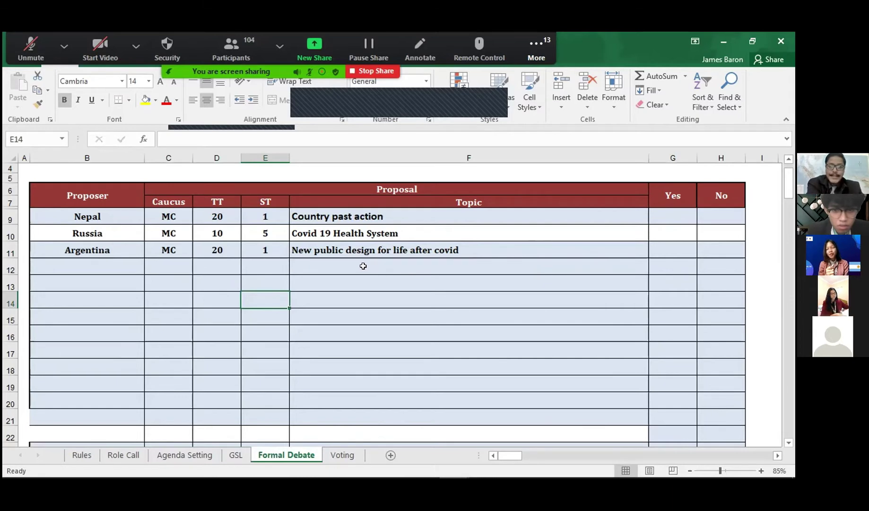
Insert the word "health" before "design" in the topic of Argentina's proposal in cell F11.
{"action": "double_click", "coordinate": [346, 249]}
{"action": "type", "text": "health"}
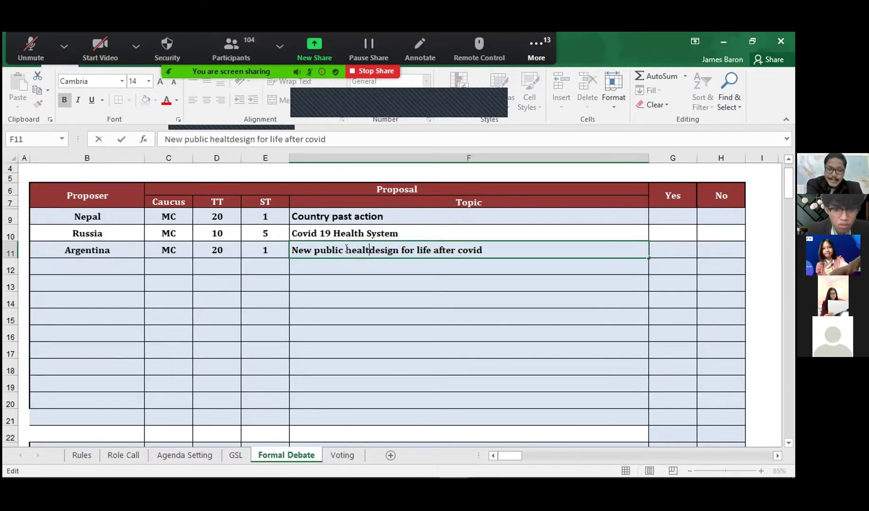
{"action": "left_click", "coordinate": [353, 262]}
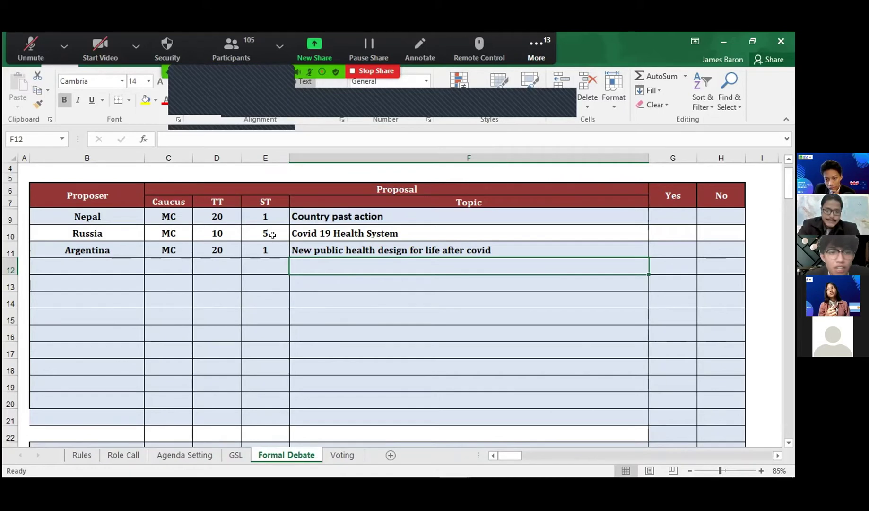
Set the ST value of Russia's proposal in cell E10 to 1.
{"action": "double_click", "coordinate": [273, 235]}
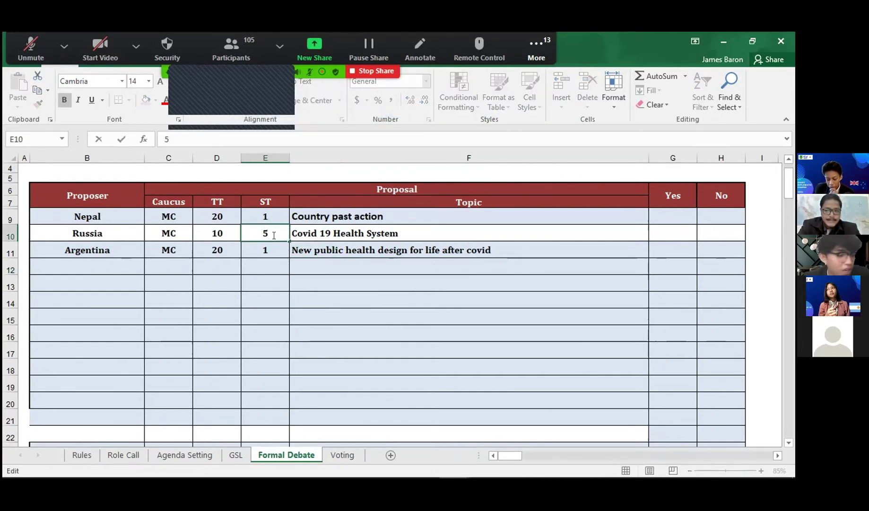
{"action": "key", "text": "BackSpace"}
{"action": "type", "text": "1"}
{"action": "left_click", "coordinate": [321, 261]}
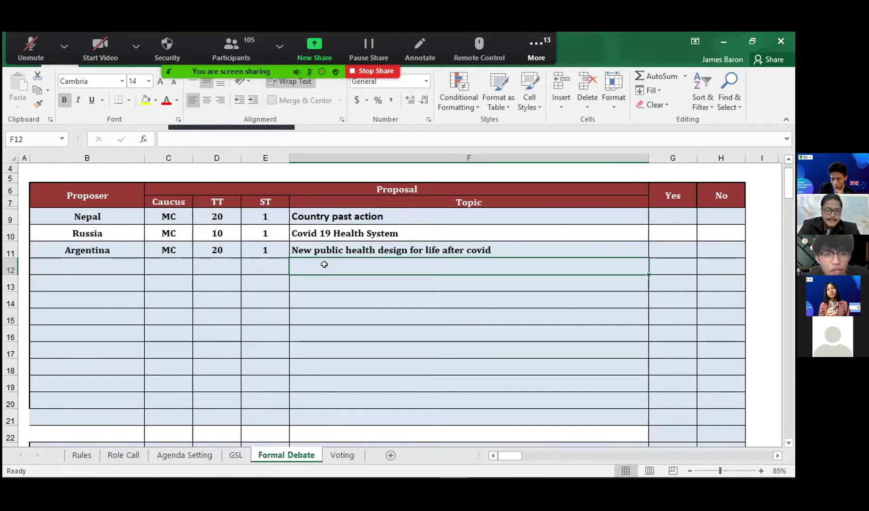
{"action": "left_click", "coordinate": [268, 230]}
{"action": "double_click", "coordinate": [267, 230]}
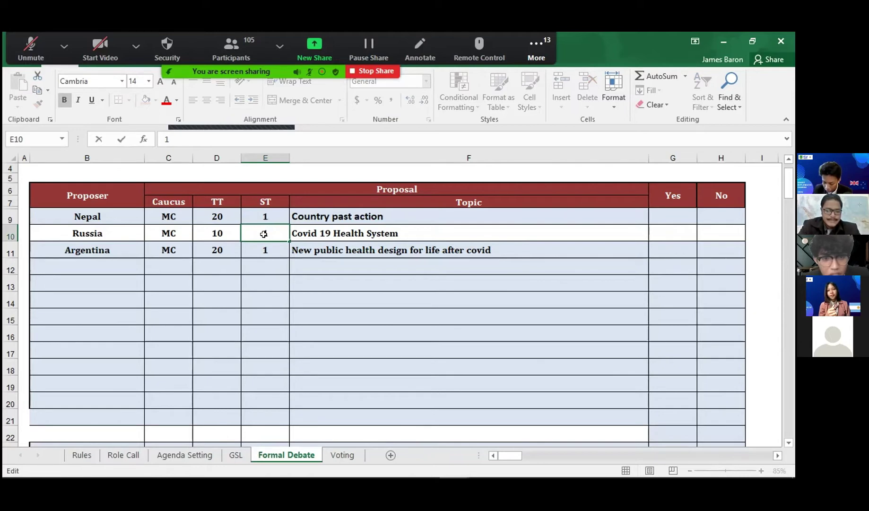
{"action": "left_click_drag", "start_coordinate": [268, 232], "coordinate": [254, 235]}
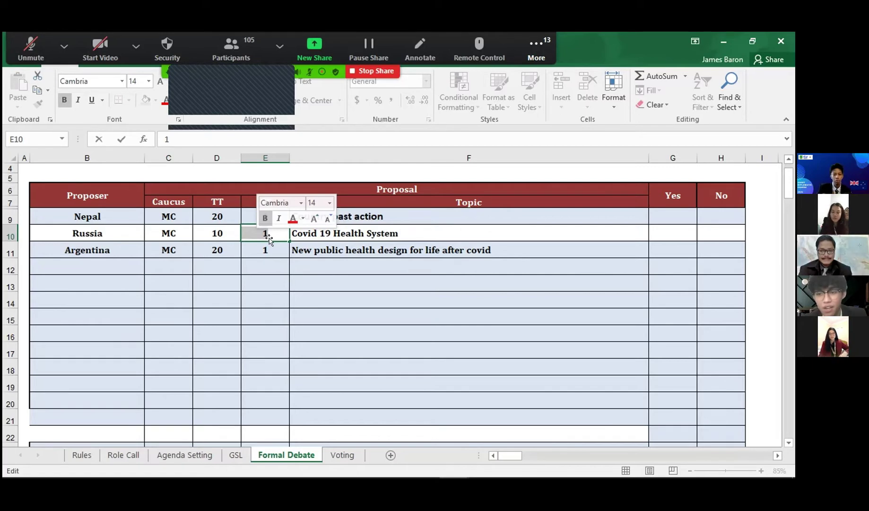
{"action": "left_click", "coordinate": [266, 263]}
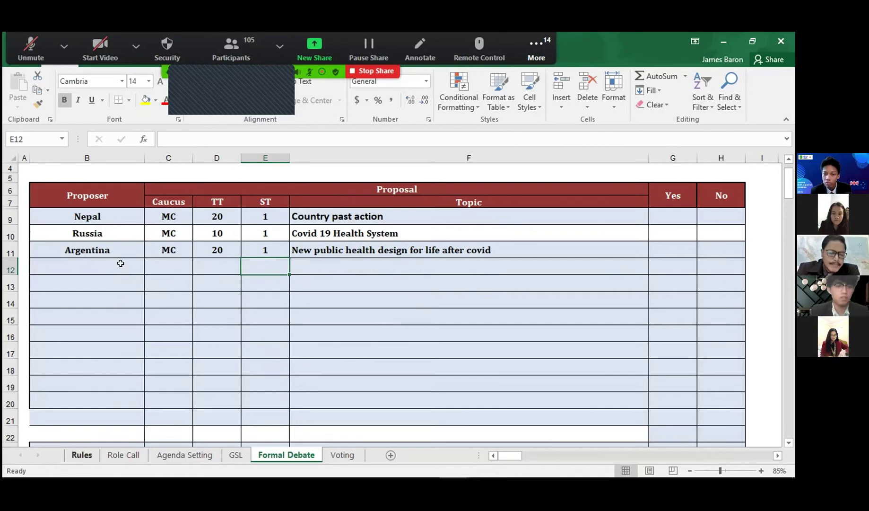
Check the vote thresholds and caucus time limits on the Rules sheet and return to the Formal Debate sheet.
{"action": "left_click", "coordinate": [83, 454]}
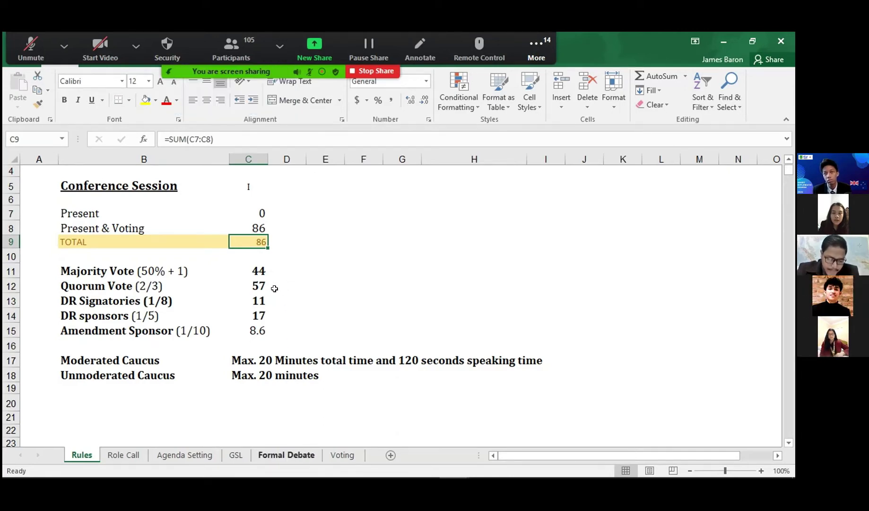
{"action": "left_click", "coordinate": [283, 455]}
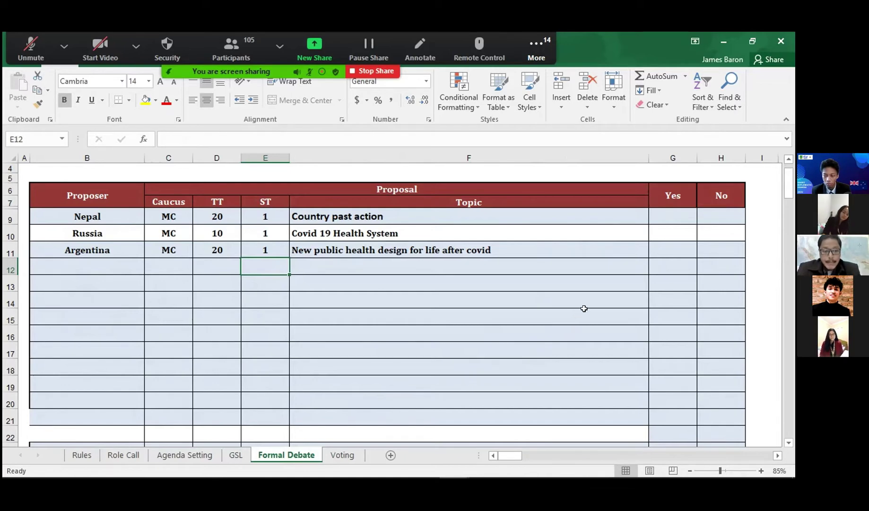
{"action": "left_click", "coordinate": [669, 240]}
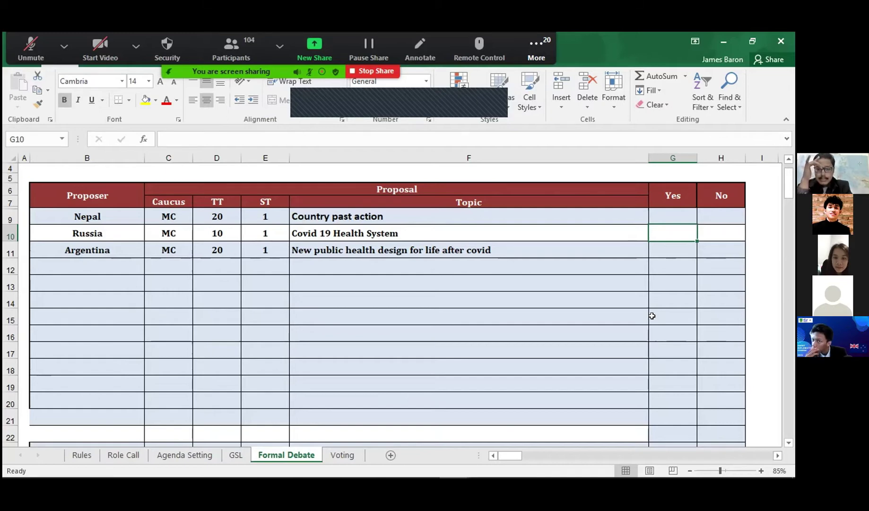
Unmute the microphone in the Zoom meeting, look at the audio device options, and mute it again.
{"action": "left_click", "coordinate": [538, 46]}
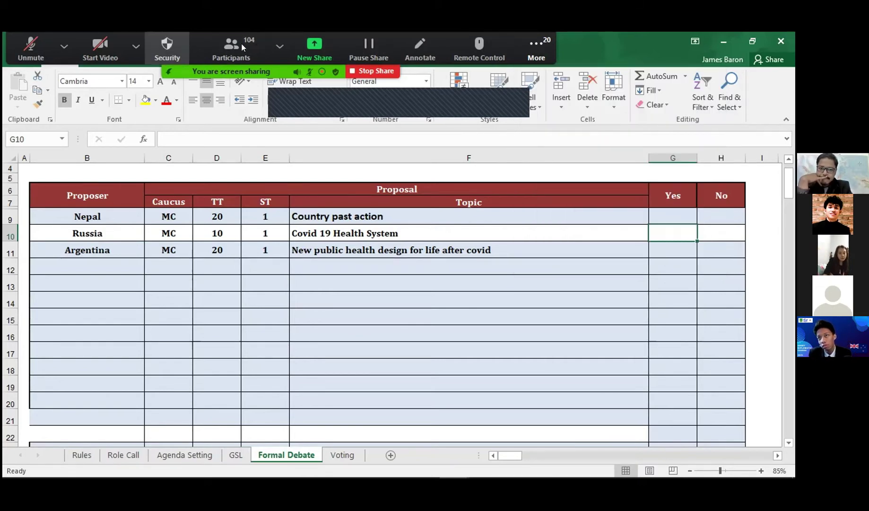
{"action": "left_click", "coordinate": [59, 44]}
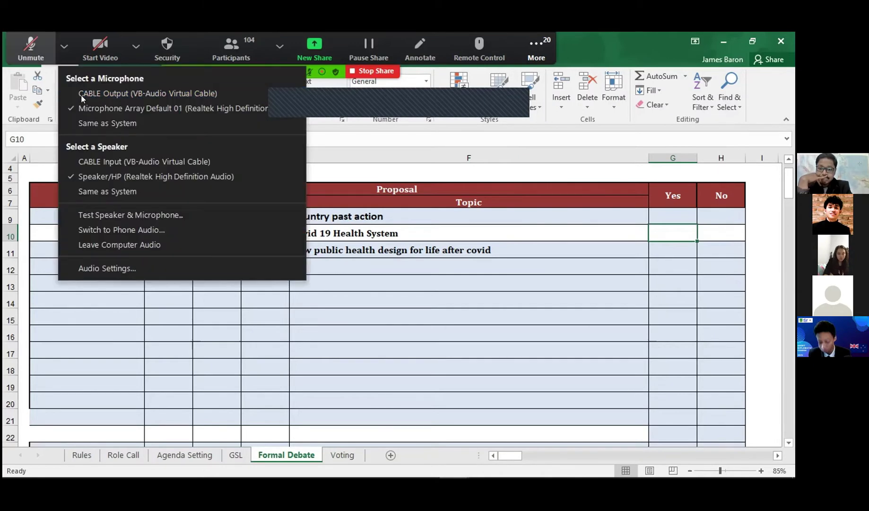
{"action": "left_click", "coordinate": [45, 44]}
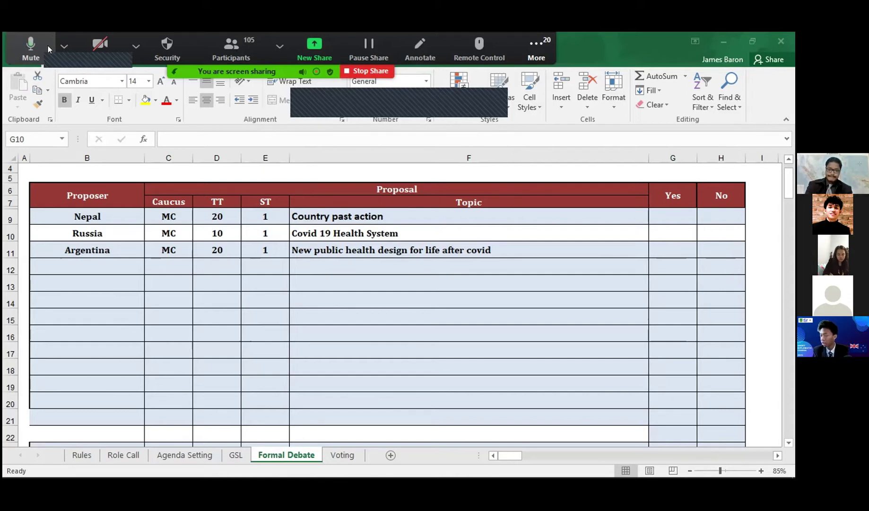
{"action": "left_click", "coordinate": [63, 46]}
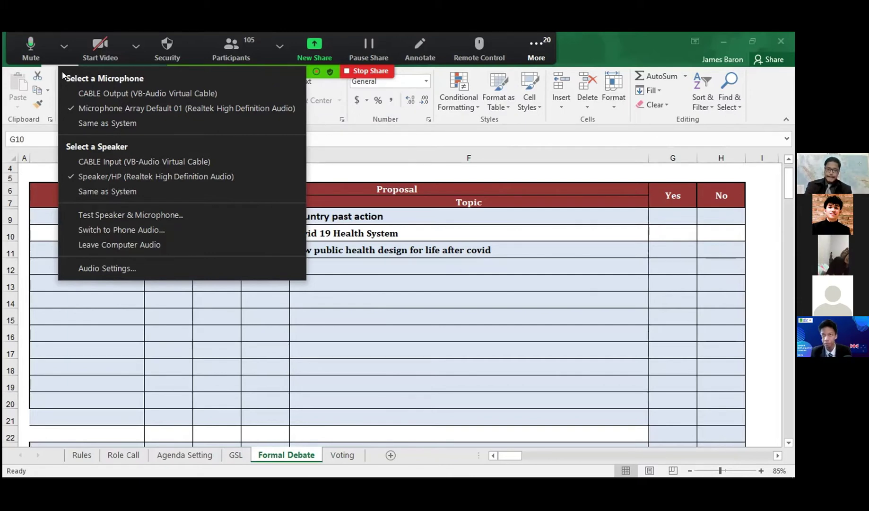
{"action": "left_click", "coordinate": [37, 76]}
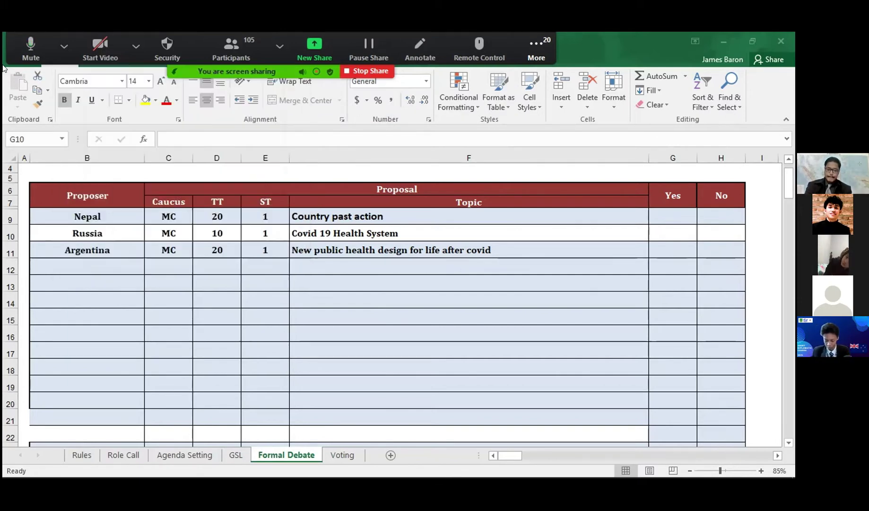
{"action": "left_click", "coordinate": [17, 42]}
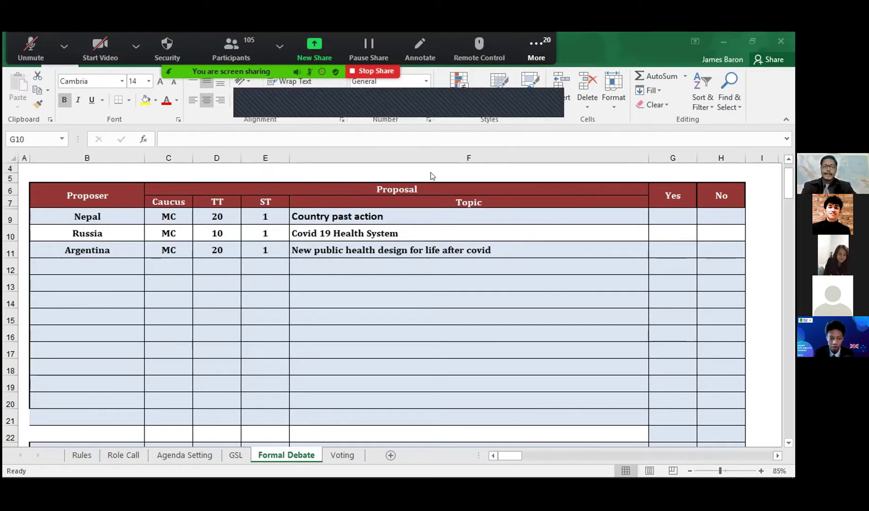
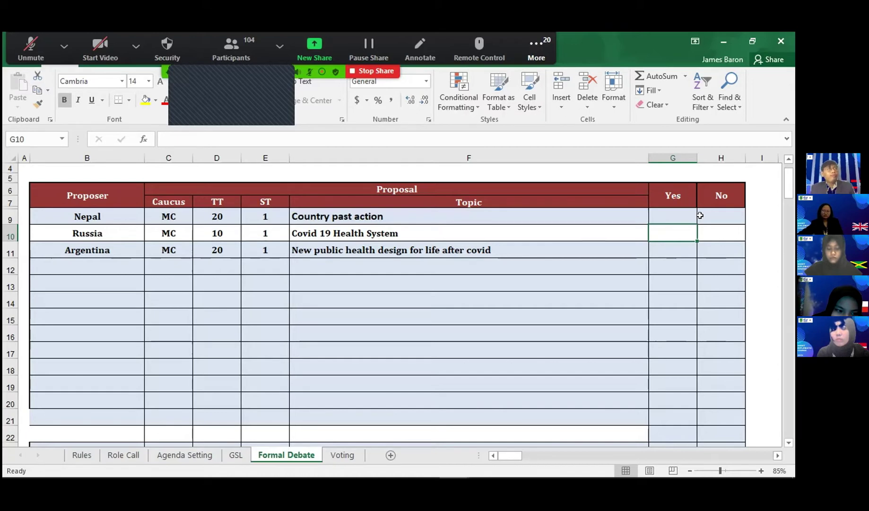
Record 19 Yes votes for Nepal's proposal in cell G9 and 44 for Russia's proposal in cell G10.
{"action": "left_click", "coordinate": [672, 214]}
{"action": "type", "text": "19"}
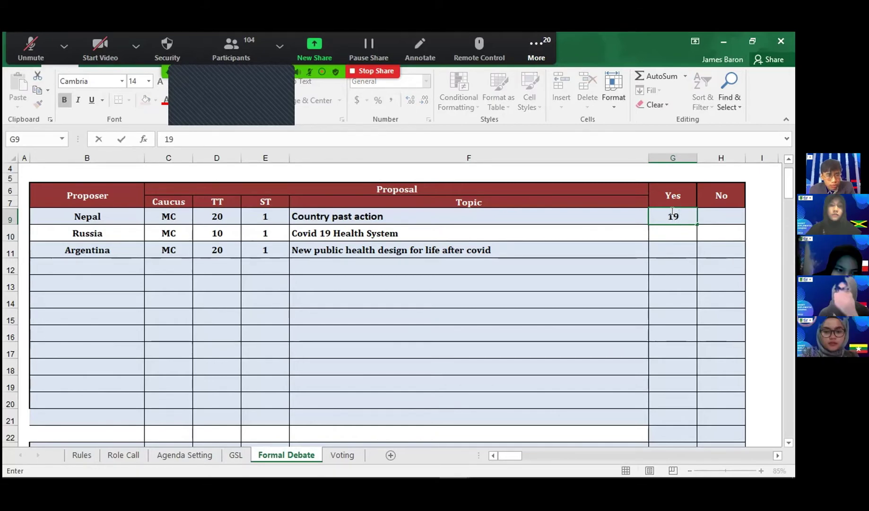
{"action": "left_click", "coordinate": [654, 227]}
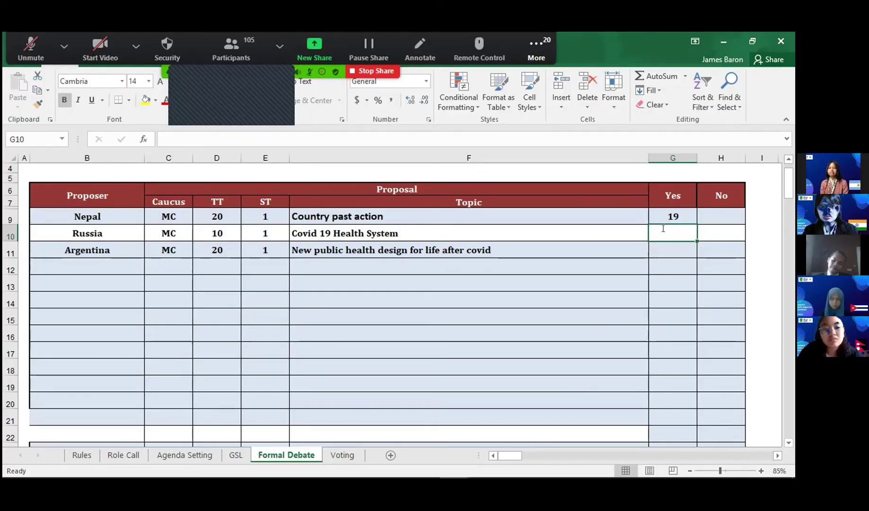
{"action": "type", "text": "44"}
{"action": "left_click", "coordinate": [674, 254]}
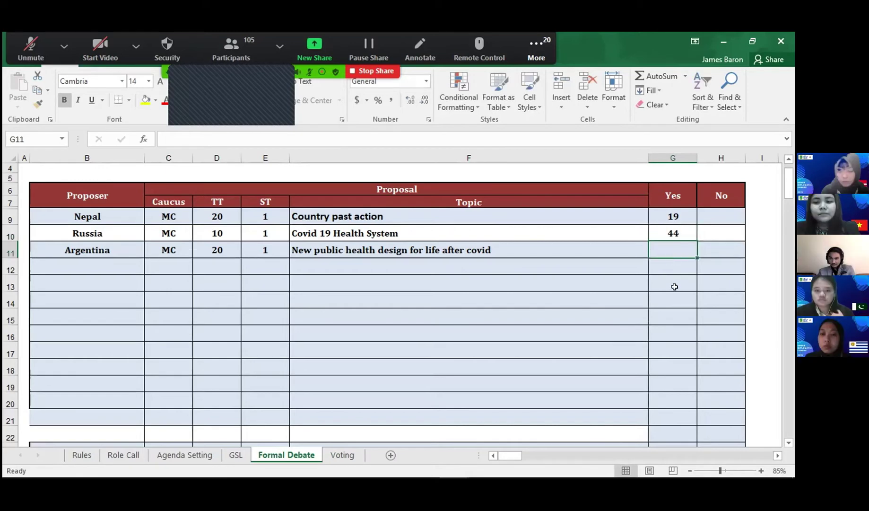
{"action": "left_click", "coordinate": [483, 236]}
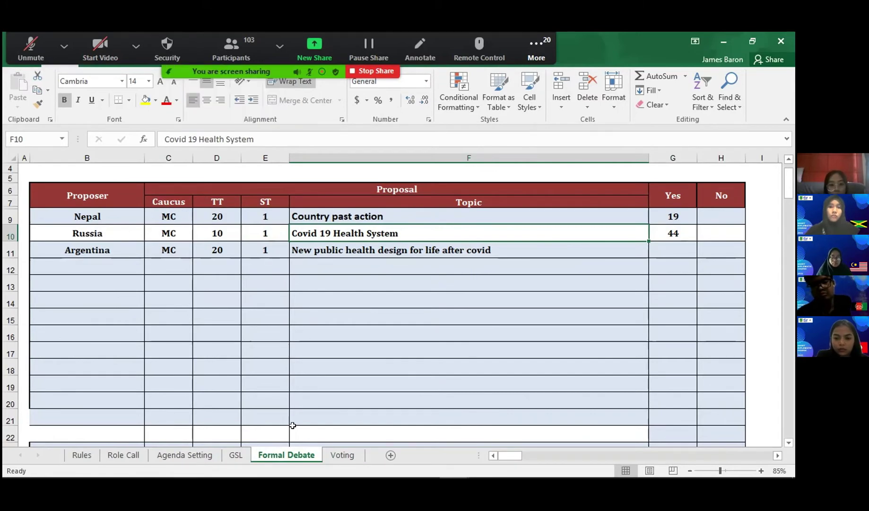
{"action": "left_click", "coordinate": [243, 454]}
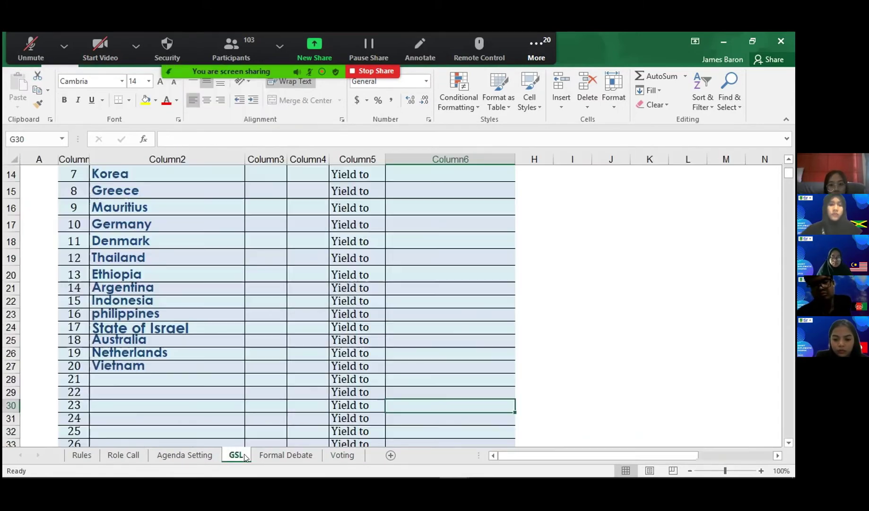
{"action": "left_click", "coordinate": [290, 457]}
{"action": "left_click", "coordinate": [158, 456]}
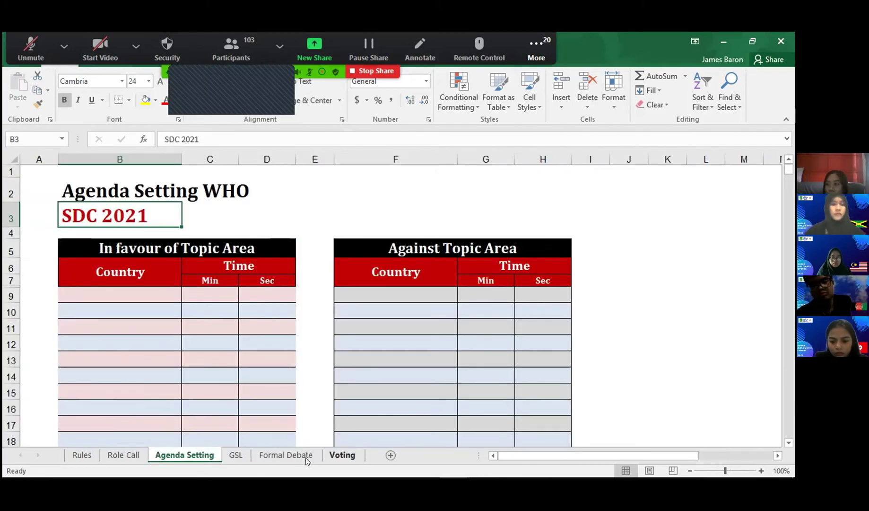
{"action": "scroll", "coordinate": [285, 414], "scroll_direction": "down", "scroll_amount": 1}
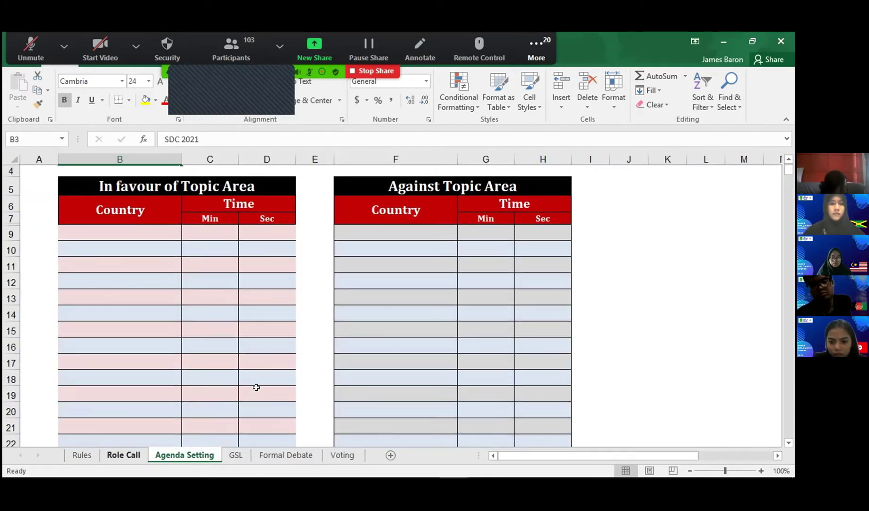
{"action": "key", "text": "ctrl+Page_Up"}
{"action": "key", "text": "ctrl+Page_Down"}
{"action": "key", "text": "ctrl+Page_Down"}
{"action": "key", "text": "ctrl+Page_Down"}
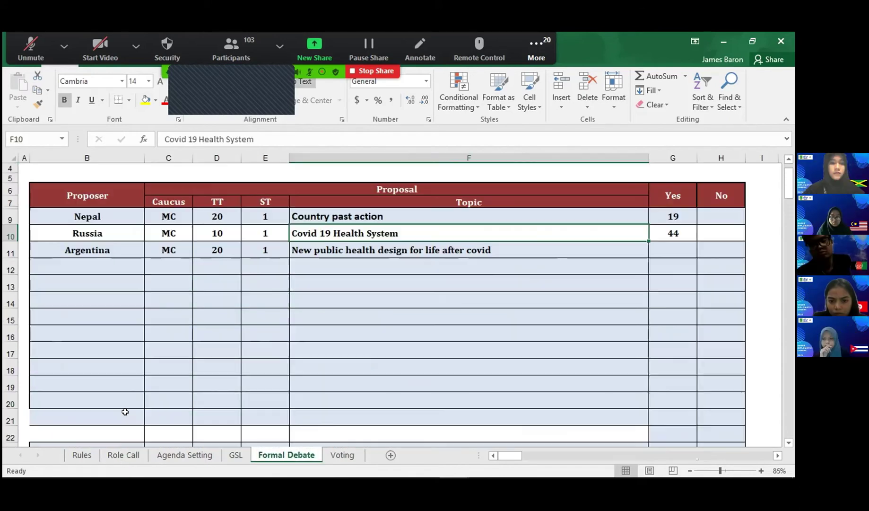
Start a list of countries below the proposals with Argentina in cell B13 and Korea in cell B14.
{"action": "left_click", "coordinate": [94, 267]}
{"action": "scroll", "coordinate": [179, 423], "scroll_direction": "down", "scroll_amount": 4}
{"action": "scroll", "coordinate": [198, 438], "scroll_direction": "up", "scroll_amount": 3}
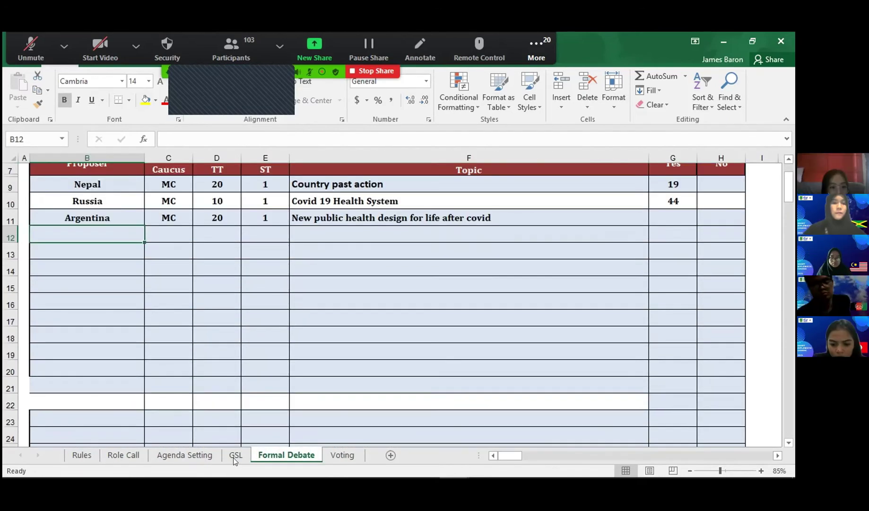
{"action": "key", "text": "Down"}
{"action": "type", "text": "A"}
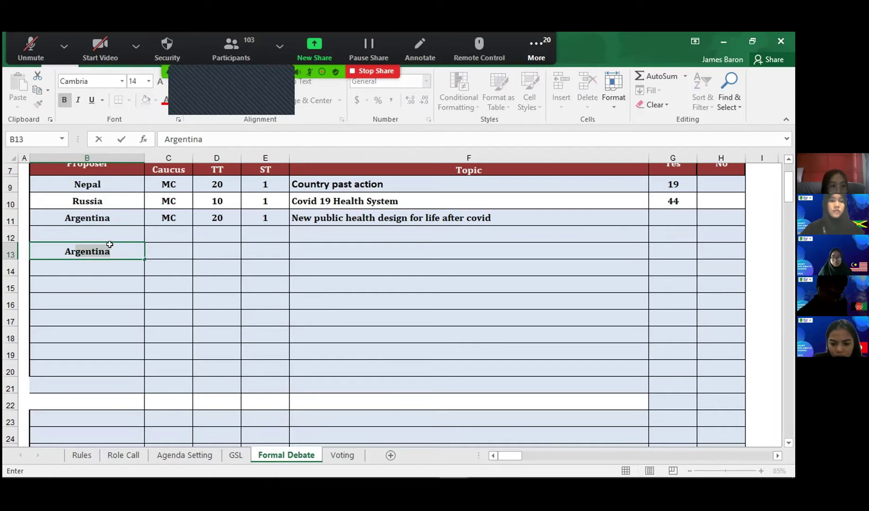
{"action": "key", "text": "Return"}
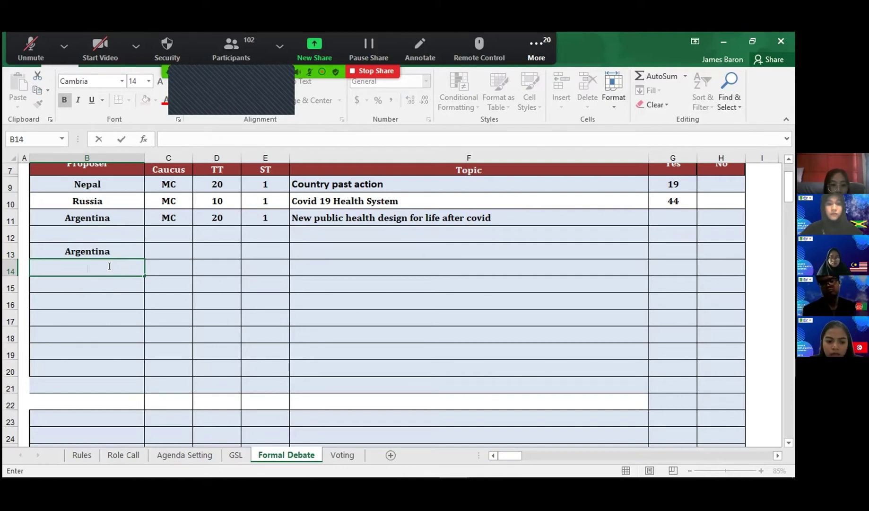
{"action": "type", "text": "Korea"}
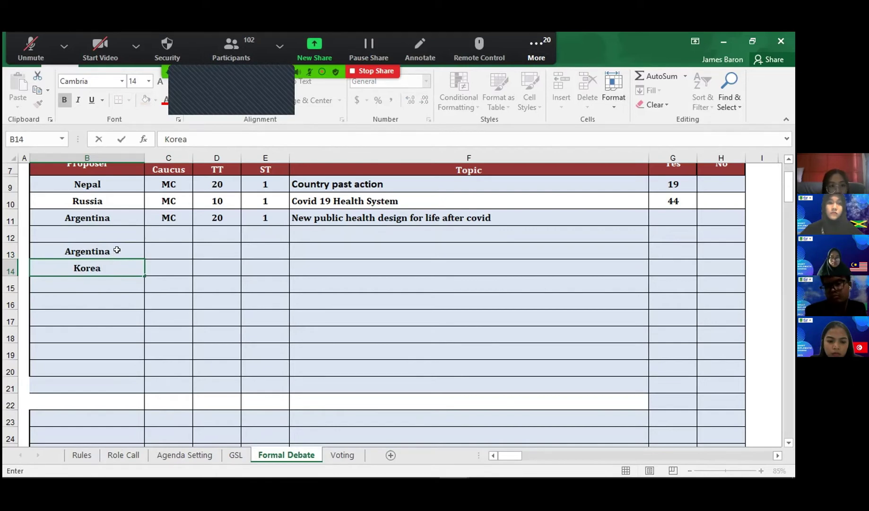
Move the Argentina entry of the country list from cell B13 down to cell B24.
{"action": "double_click", "coordinate": [117, 250]}
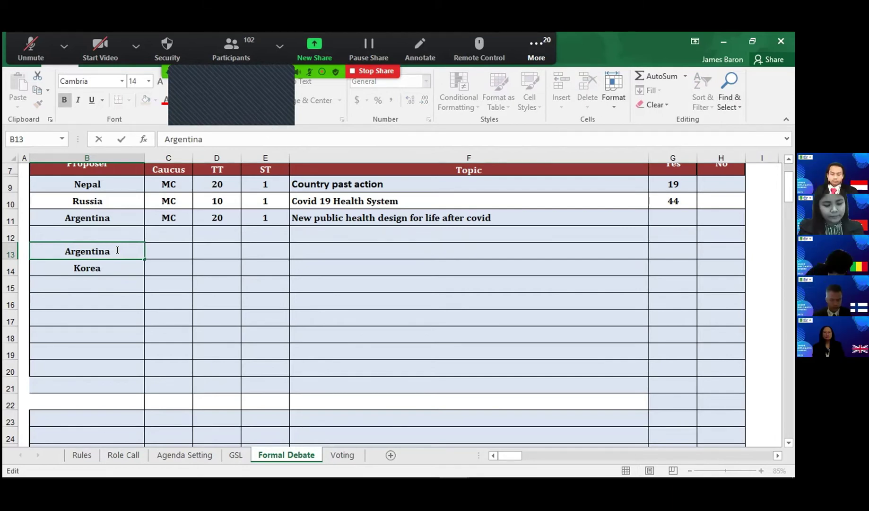
{"action": "double_click", "coordinate": [68, 250]}
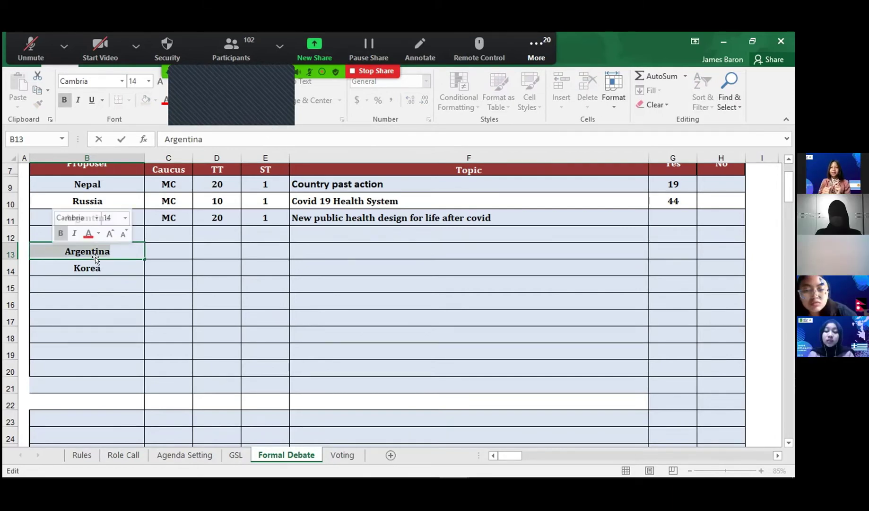
{"action": "key", "text": "BackSpace"}
{"action": "scroll", "coordinate": [117, 269], "scroll_direction": "down", "scroll_amount": 2}
{"action": "left_click", "coordinate": [90, 357]}
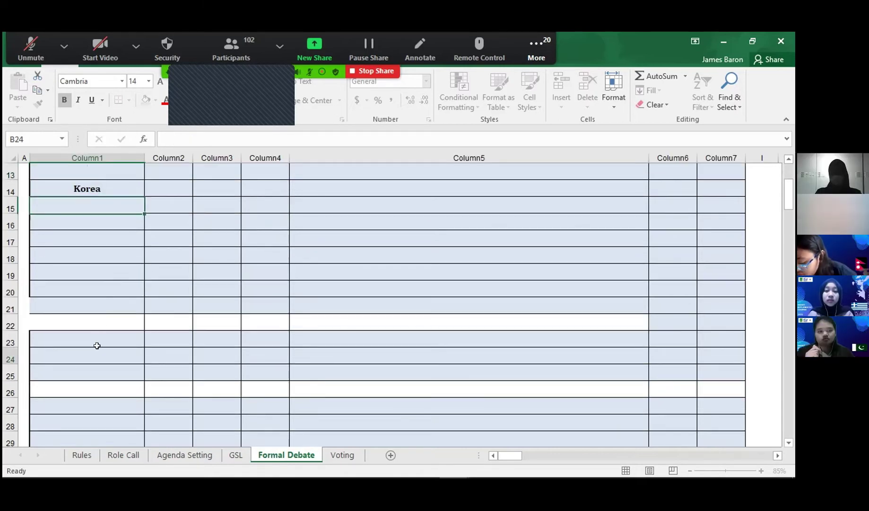
{"action": "type", "text": "Argentina"}
{"action": "key", "text": "Return"}
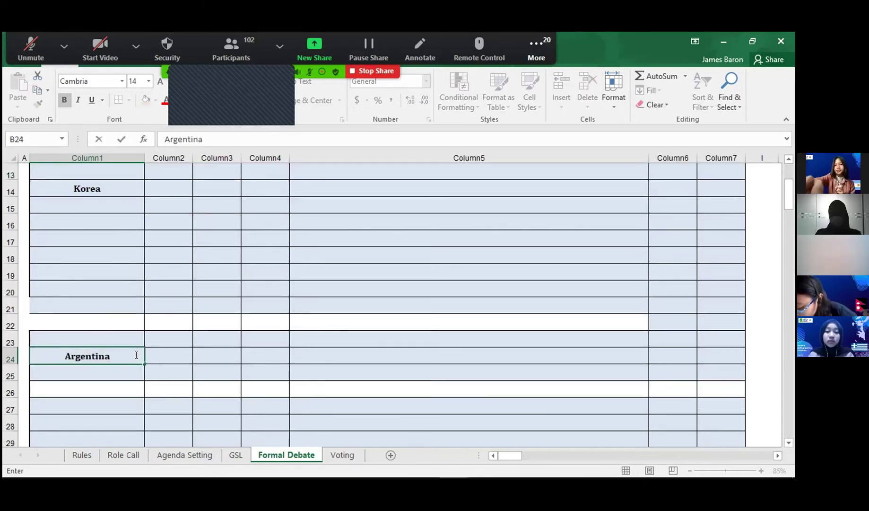
Add Brunei to the country list in cell B15, directly below Korea.
{"action": "scroll", "coordinate": [130, 322], "scroll_direction": "up", "scroll_amount": 1}
{"action": "left_click", "coordinate": [117, 259]}
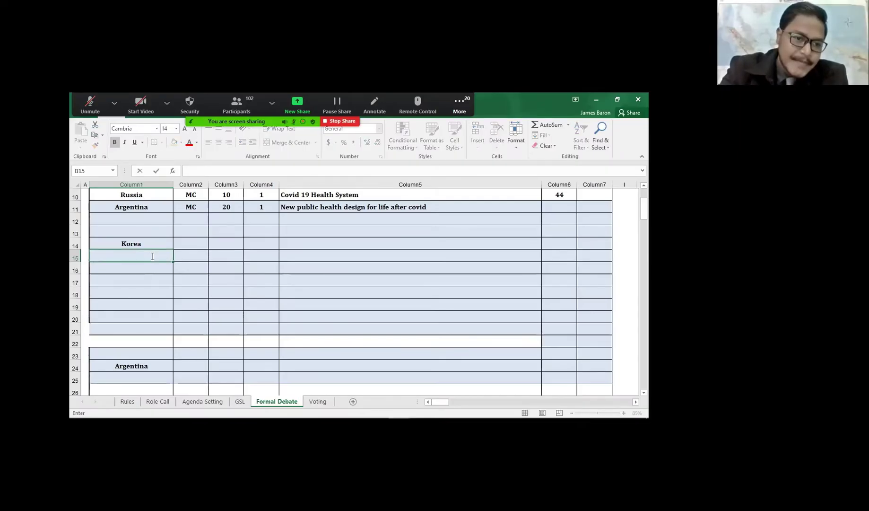
{"action": "type", "text": "Brunei"}
{"action": "left_click", "coordinate": [147, 268]}
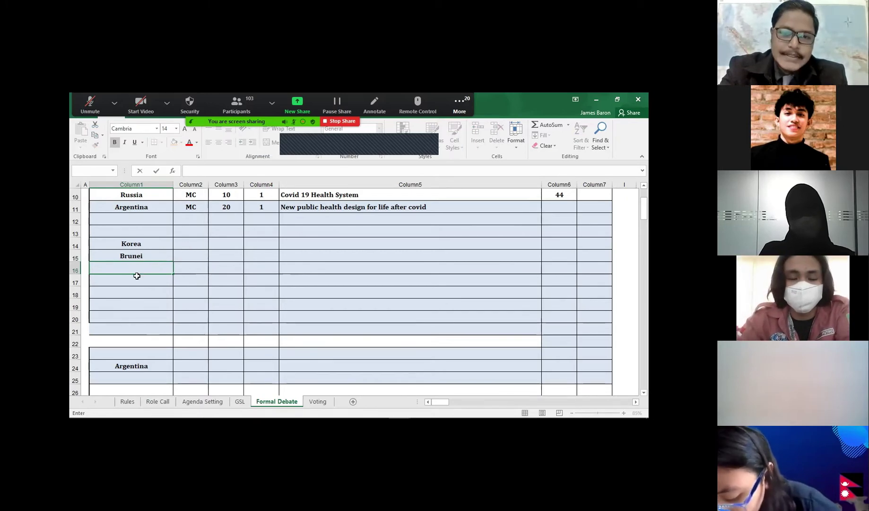
{"action": "key", "text": "Up"}
{"action": "key", "text": "Up"}
{"action": "key", "text": "Right"}
{"action": "key", "text": "Right"}
{"action": "key", "text": "Right"}
{"action": "key", "text": "Right"}
{"action": "type", "text": "10 "}
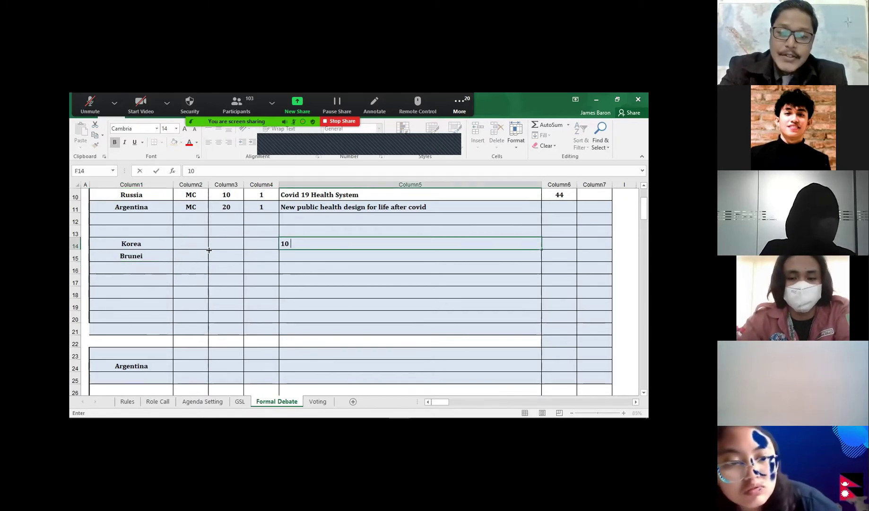
{"action": "type", "text": "speaker"}
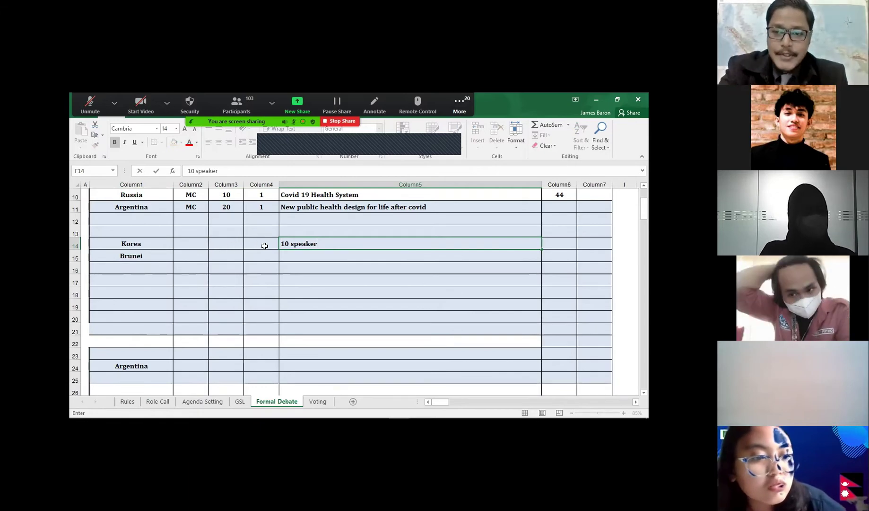
{"action": "key", "text": "BackSpace"}
{"action": "key", "text": "BackSpace"}
{"action": "key", "text": "BackSpace"}
{"action": "key", "text": "BackSpace"}
{"action": "key", "text": "BackSpace"}
{"action": "key", "text": "BackSpace"}
{"action": "key", "text": "BackSpace"}
{"action": "key", "text": "BackSpace"}
{"action": "key", "text": "BackSpace"}
{"action": "key", "text": "BackSpace"}
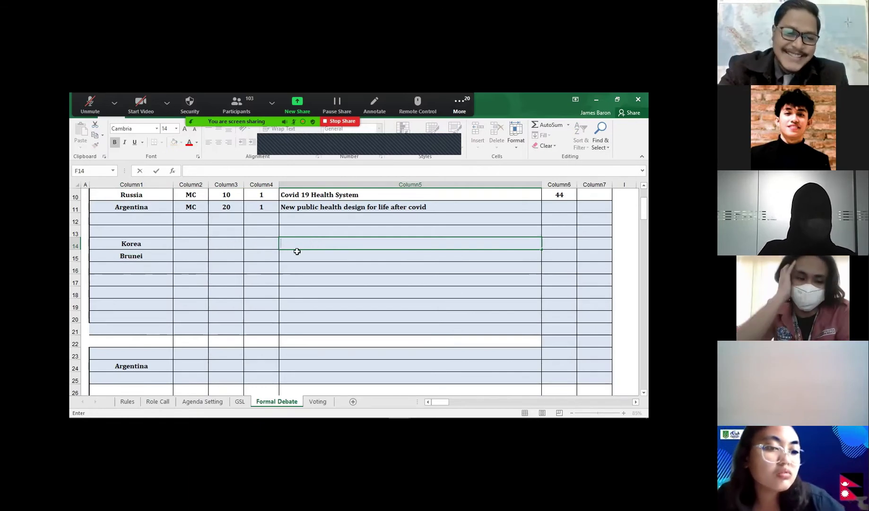
Add Spain to the country list in cell B16, directly below Brunei.
{"action": "key", "text": "Down"}
{"action": "key", "text": "Down"}
{"action": "key", "text": "Left"}
{"action": "key", "text": "Left"}
{"action": "key", "text": "Left"}
{"action": "key", "text": "Left"}
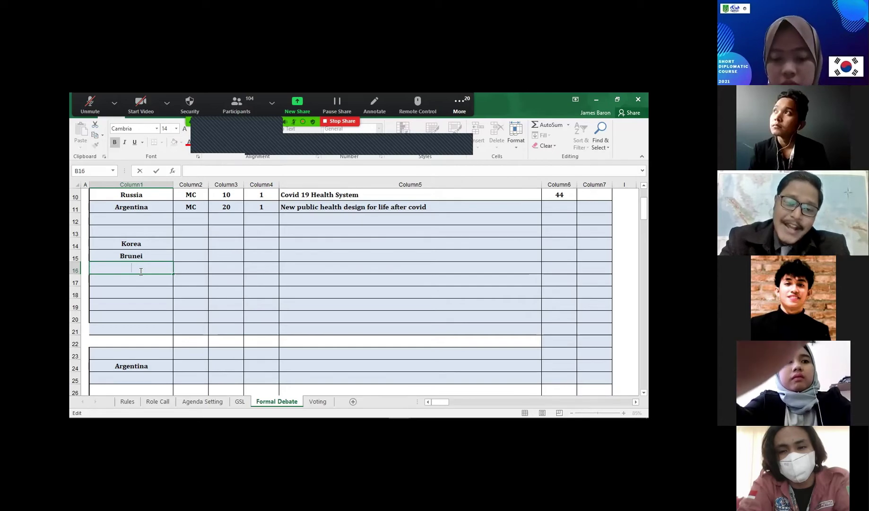
{"action": "type", "text": "Spai"}
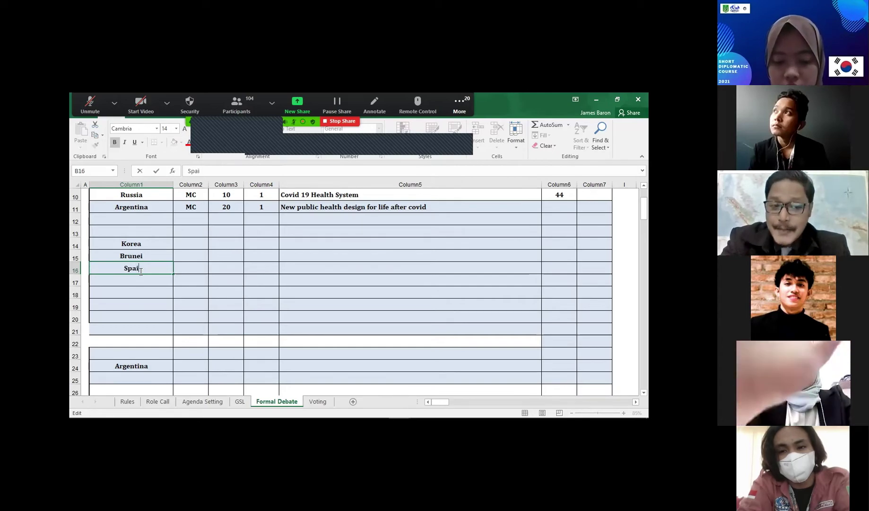
{"action": "type", "text": "n"}
{"action": "left_click", "coordinate": [140, 282]}
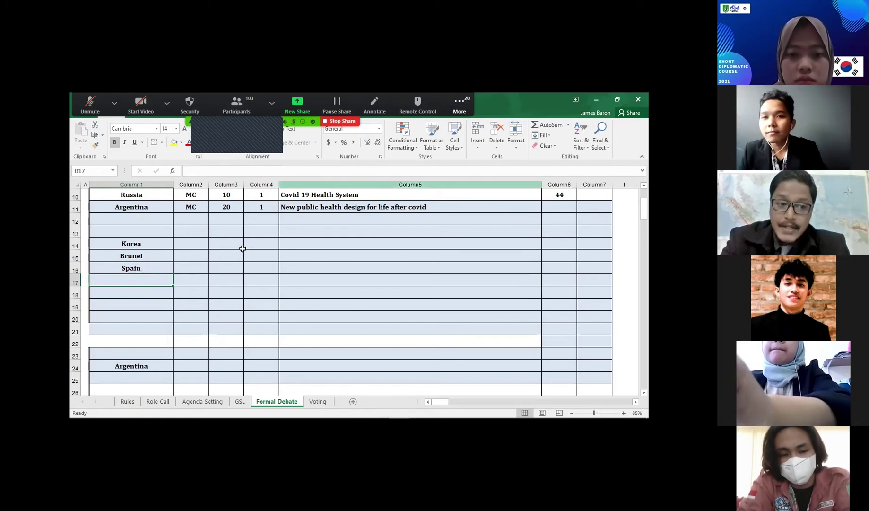
Move the 44 Yes votes from Russia's proposal to Argentina's in cell G11 and add China to the country list in cell B17.
{"action": "left_click", "coordinate": [559, 194]}
{"action": "key", "text": "BackSpace"}
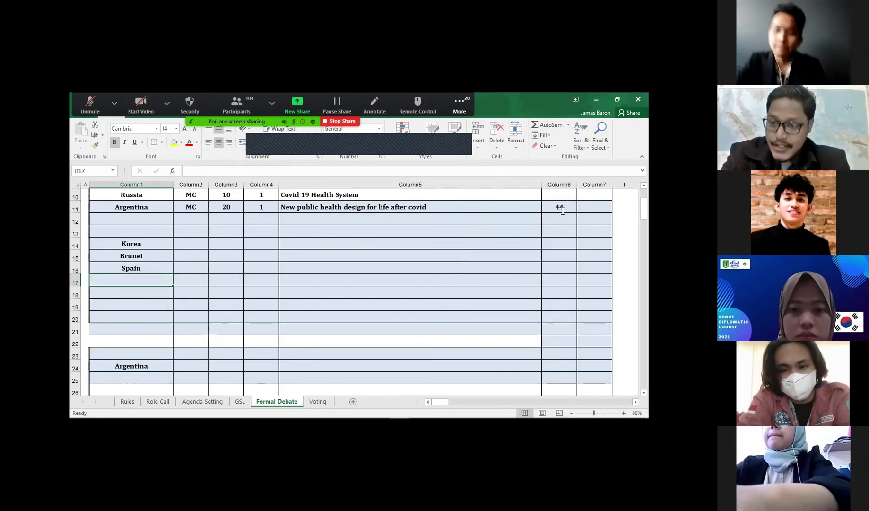
{"action": "left_click", "coordinate": [535, 210]}
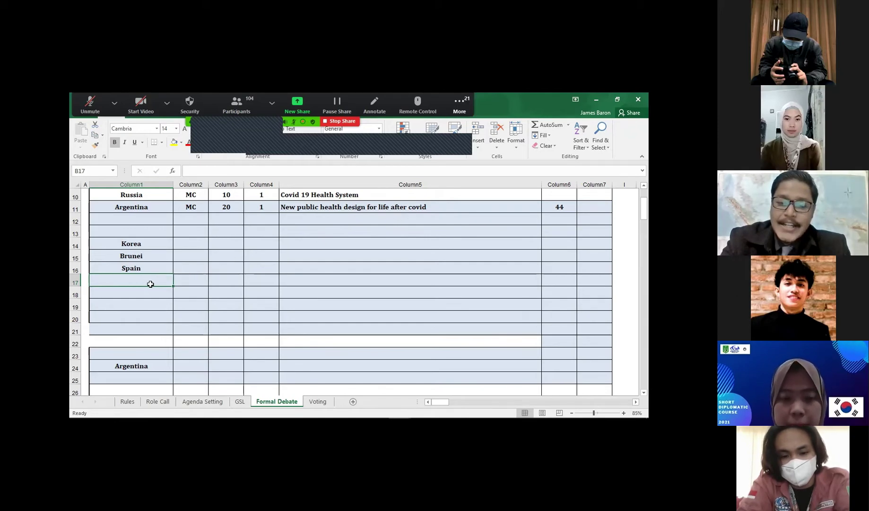
{"action": "type", "text": "China"}
{"action": "key", "text": "Return"}
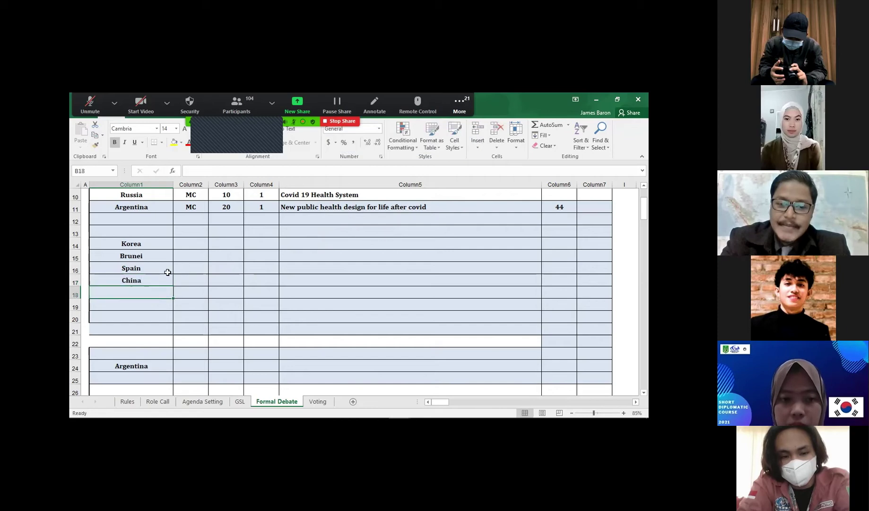
Clear Argentina from cell B24 and enter argentina in cell B34, further down the country list.
{"action": "key", "text": "Down"}
{"action": "key", "text": "Down"}
{"action": "key", "text": "Down"}
{"action": "key", "text": "Down"}
{"action": "key", "text": "Down"}
{"action": "key", "text": "Down"}
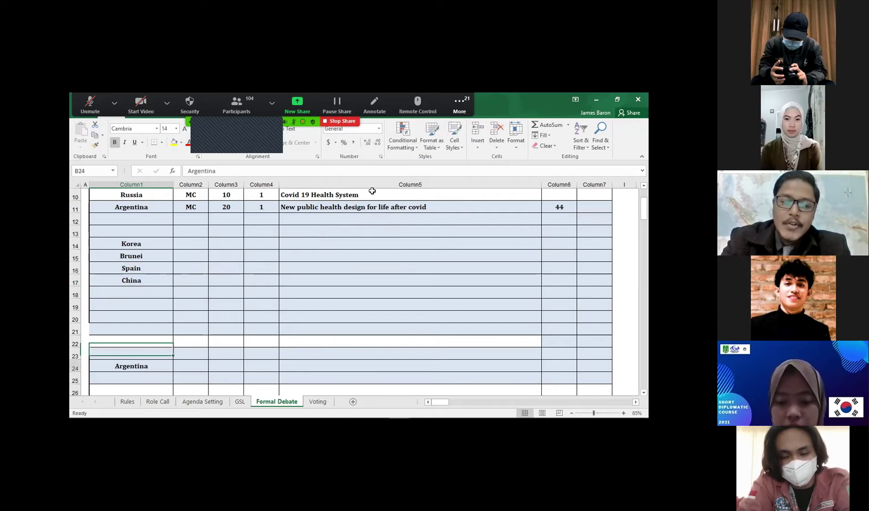
{"action": "key", "text": "shift+End"}
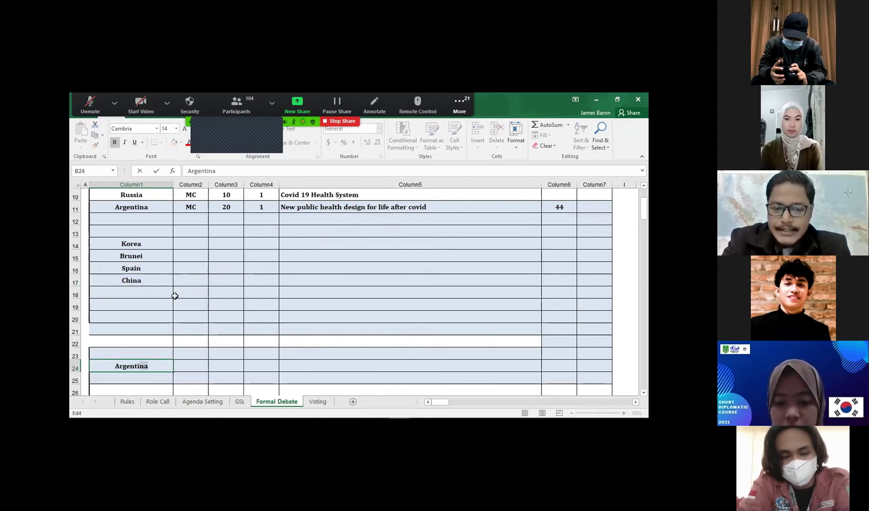
{"action": "key", "text": "BackSpace"}
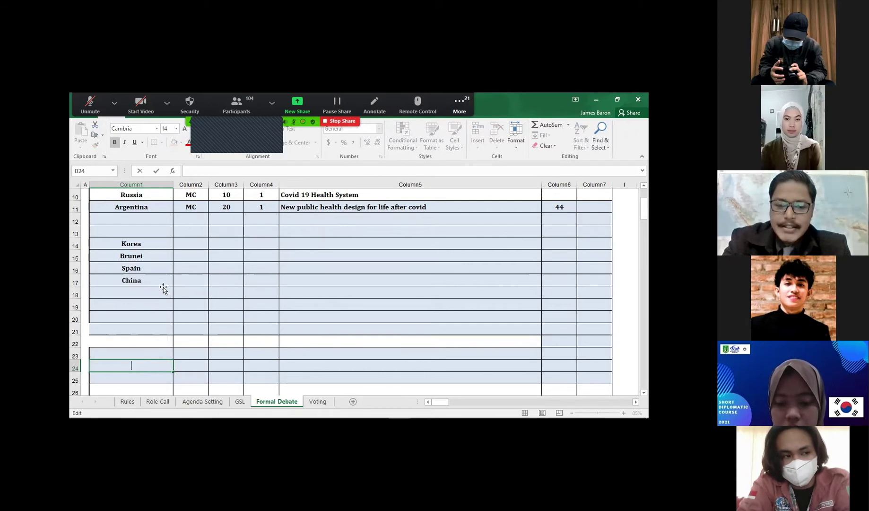
{"action": "type", "text": "A"}
{"action": "key", "text": "Down"}
{"action": "key", "text": "Down"}
{"action": "key", "text": "Down"}
{"action": "key", "text": "Down"}
{"action": "key", "text": "Down"}
{"action": "key", "text": "Down"}
{"action": "key", "text": "Down"}
{"action": "key", "text": "Down"}
{"action": "key", "text": "Down"}
{"action": "key", "text": "Down"}
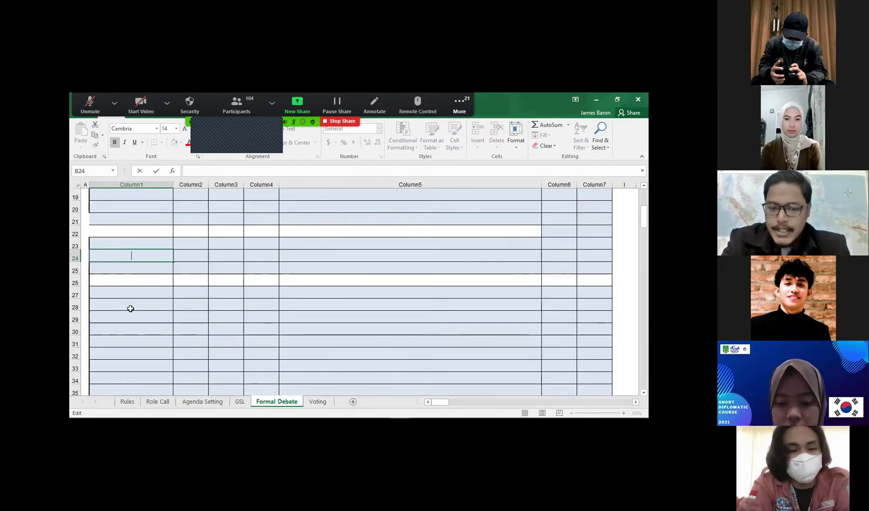
{"action": "type", "text": "argentina"}
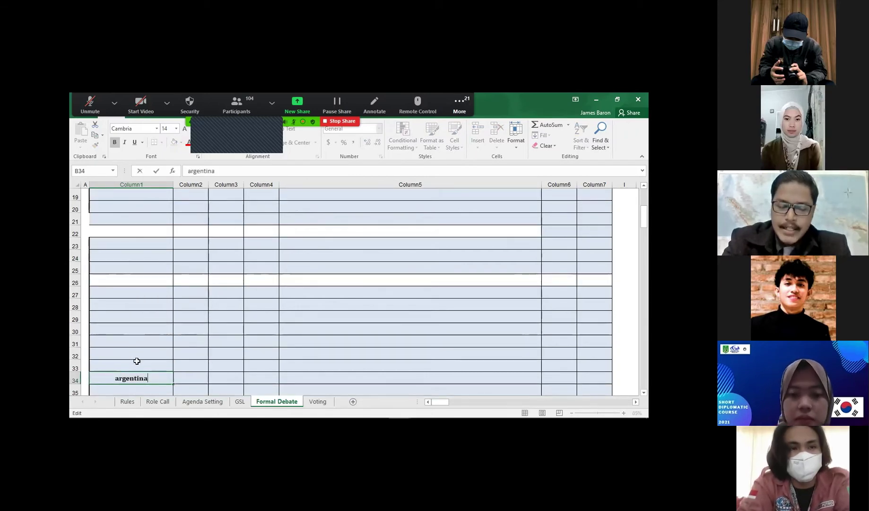
{"action": "key", "text": "F2"}
{"action": "scroll", "coordinate": [136, 364], "scroll_direction": "up", "scroll_amount": 3}
{"action": "scroll", "coordinate": [142, 364], "scroll_direction": "down", "scroll_amount": 4}
{"action": "key", "text": "Escape"}
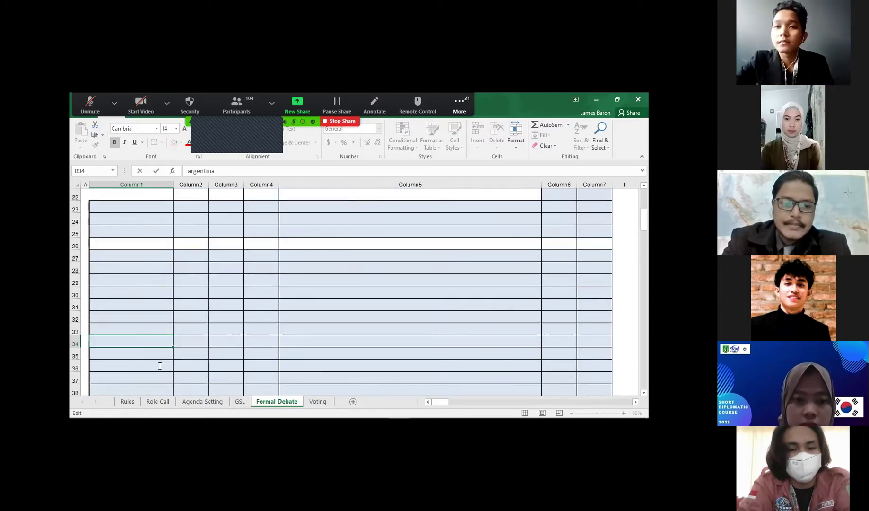
Add Japan in cell B18 and Angola in cell B19 to the country list.
{"action": "scroll", "coordinate": [142, 368], "scroll_direction": "up", "scroll_amount": 4}
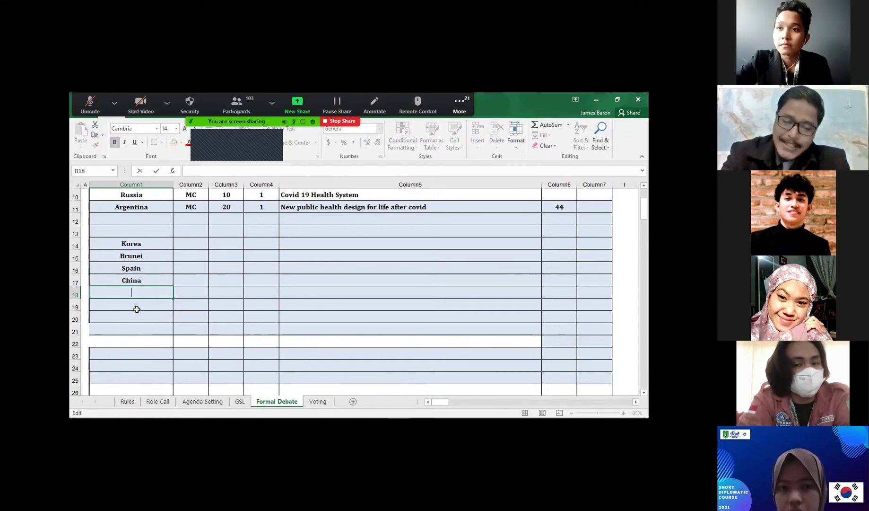
{"action": "left_click", "coordinate": [142, 288]}
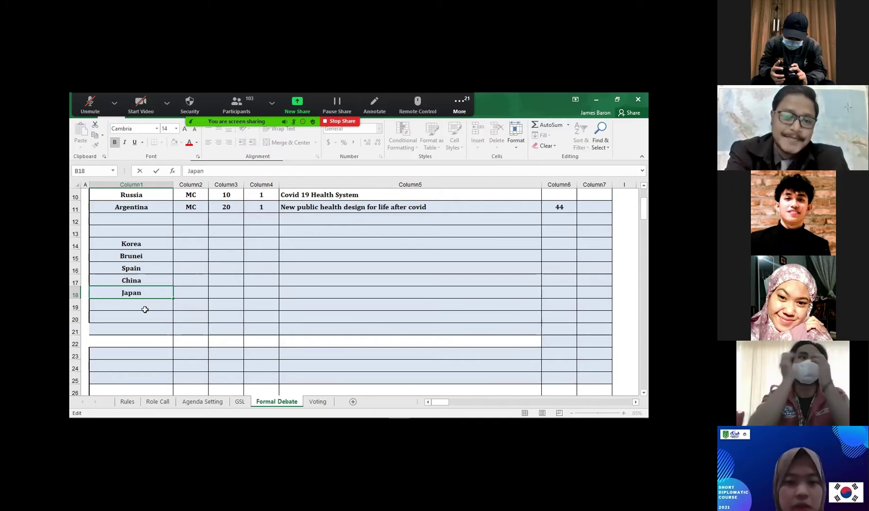
{"action": "left_click", "coordinate": [145, 307]}
{"action": "key", "text": "F2"}
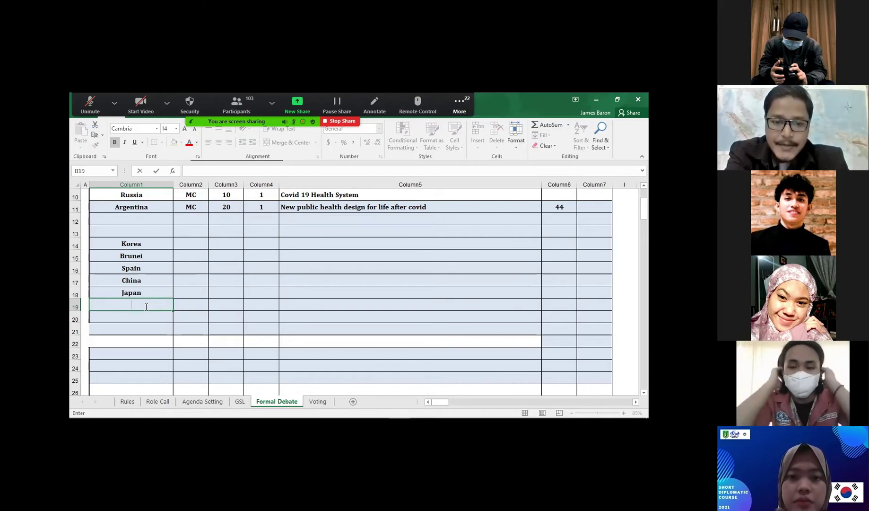
{"action": "type", "text": "ngola"}
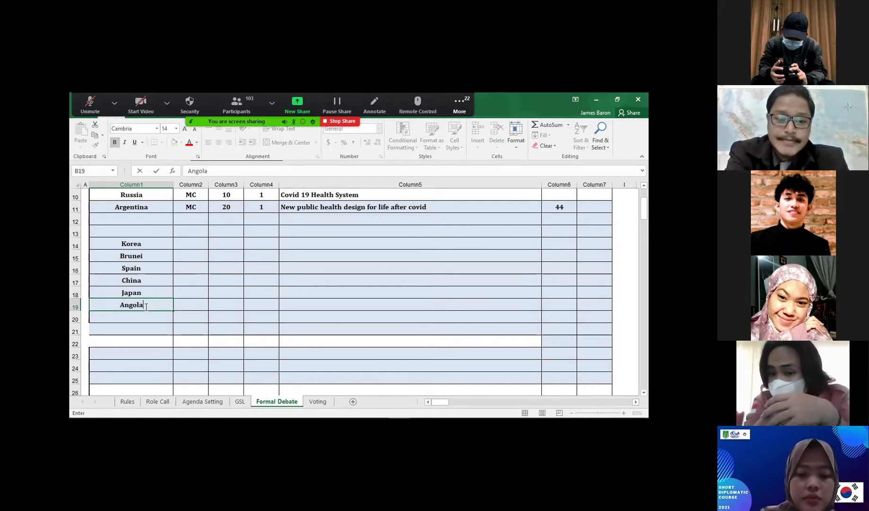
{"action": "key", "text": "Return"}
Add Bulgaria in cell B20 and Haiti in cell B21 of the country list.
{"action": "scroll", "coordinate": [142, 312], "scroll_direction": "down", "scroll_amount": 3}
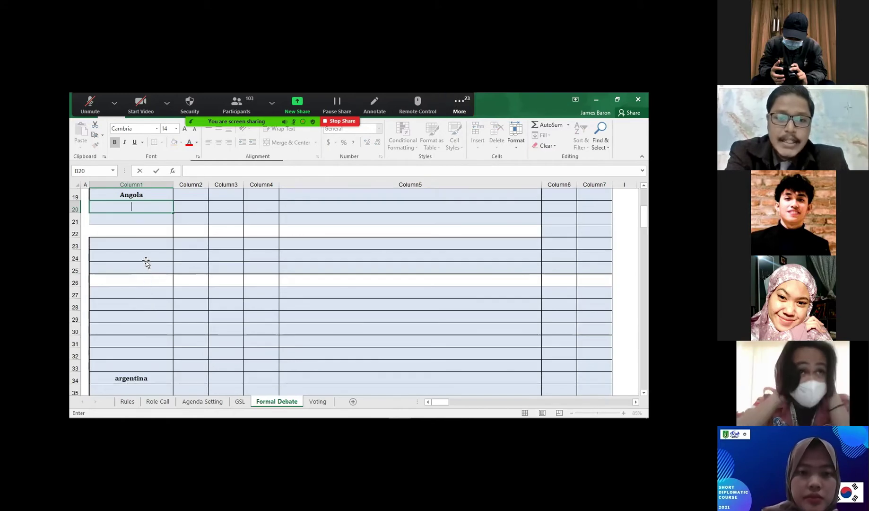
{"action": "type", "text": "Bulga"}
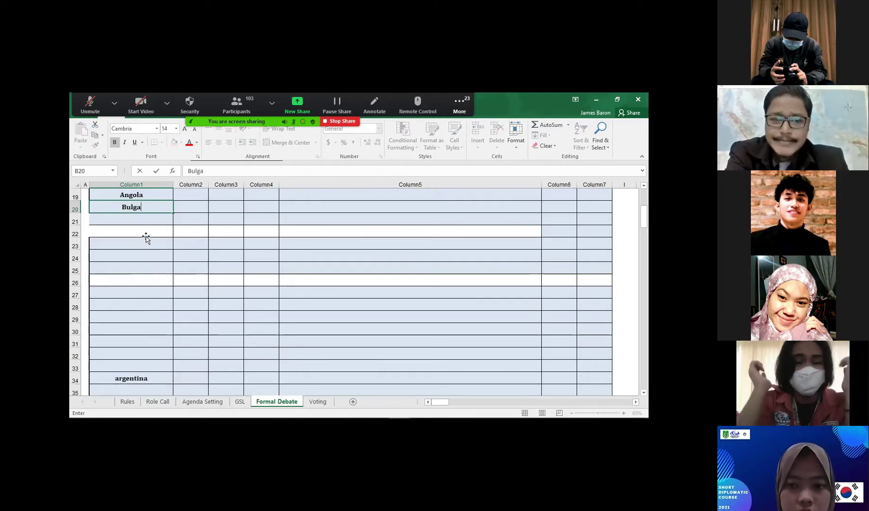
{"action": "type", "text": "ria"}
{"action": "left_click", "coordinate": [150, 221]}
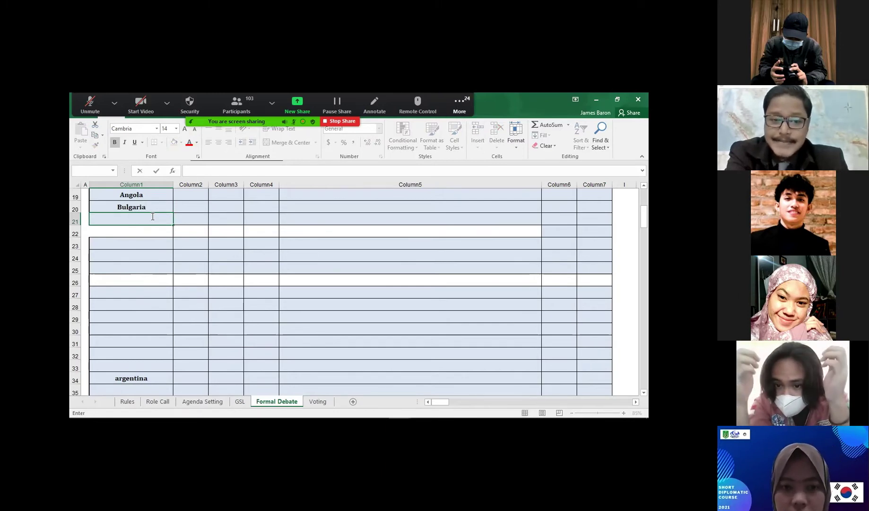
Continue the country list with USA in cell B22 and Mauritius in cell B23.
{"action": "left_click", "coordinate": [146, 227]}
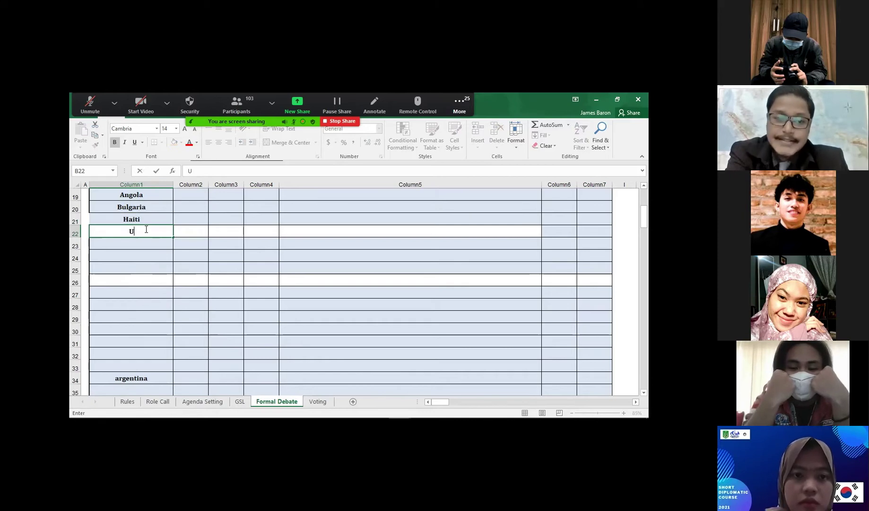
{"action": "left_click", "coordinate": [146, 248]}
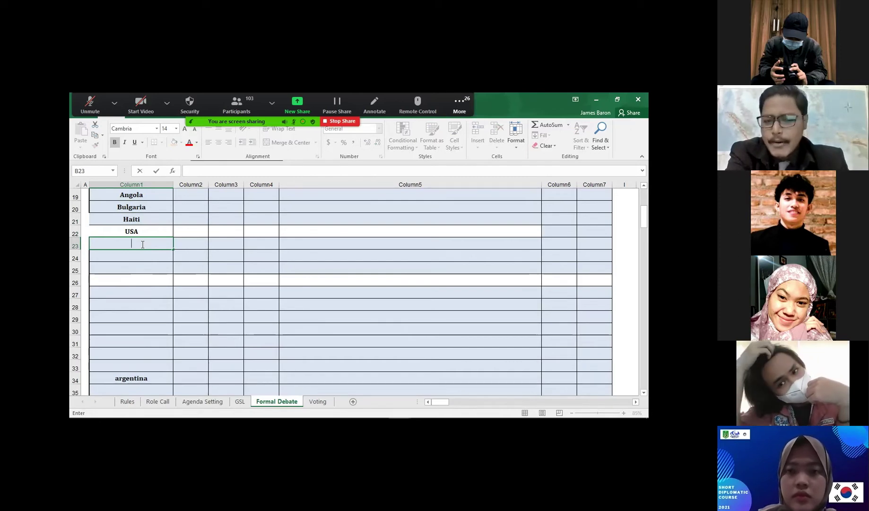
{"action": "type", "text": "Mauritu"}
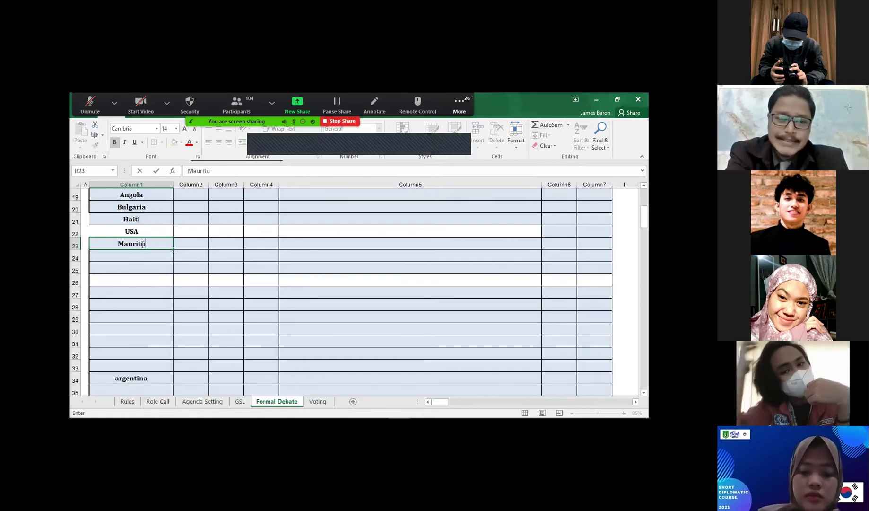
Enter Singapore in cell B24 and Trinidad and Tobago in cell B25, directly below Mauritius.
{"action": "left_click", "coordinate": [143, 256]}
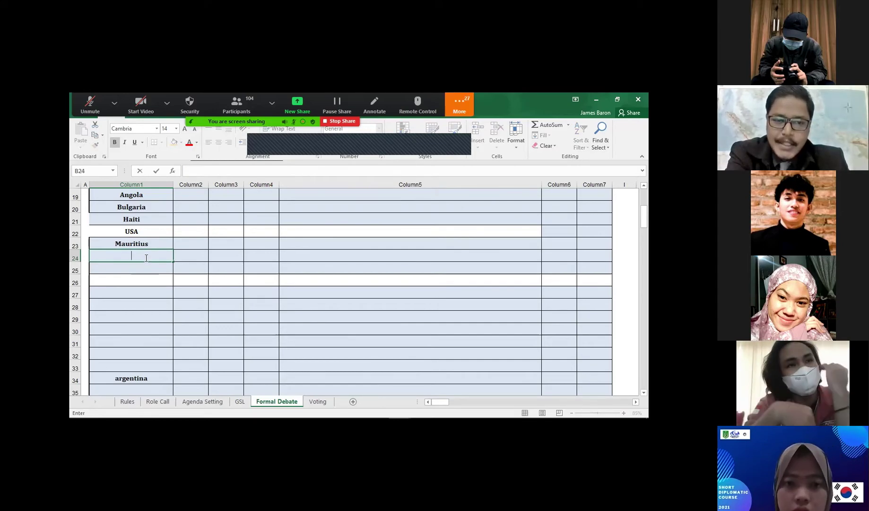
{"action": "type", "text": "Singa"}
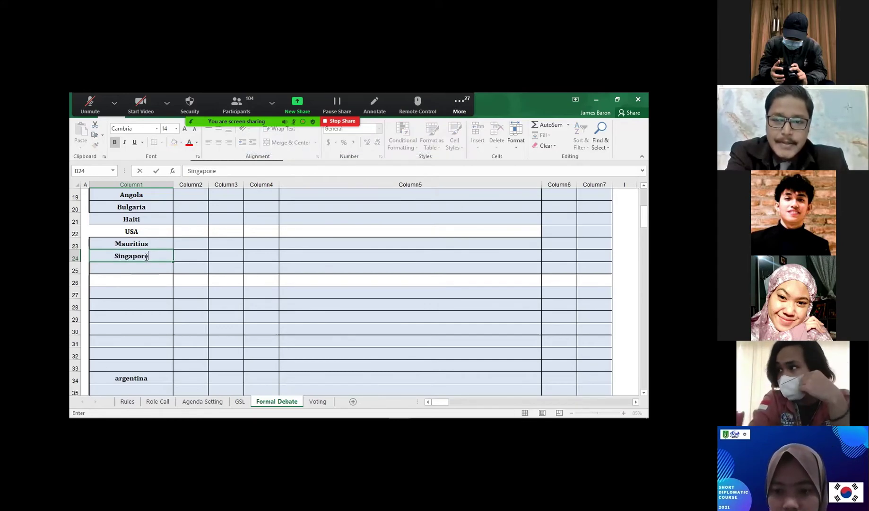
{"action": "type", "text": "pore"}
{"action": "left_click", "coordinate": [144, 265]}
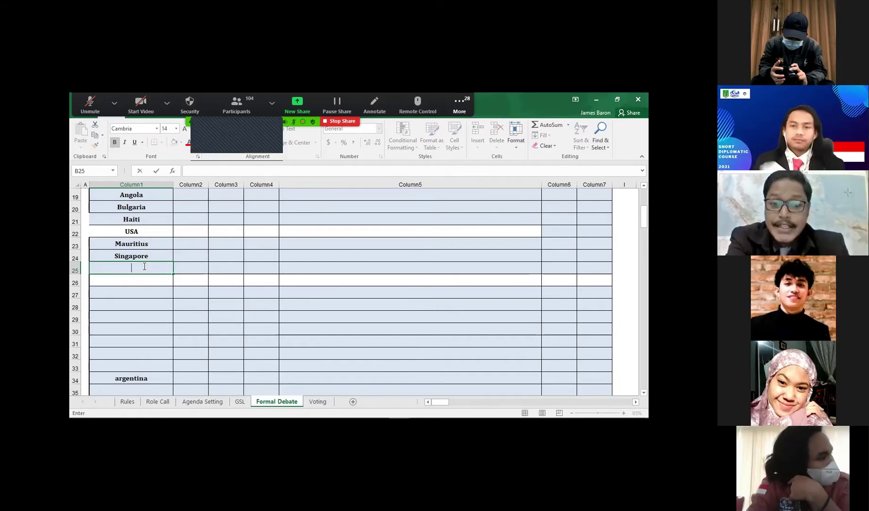
{"action": "type", "text": "Trinidad and"}
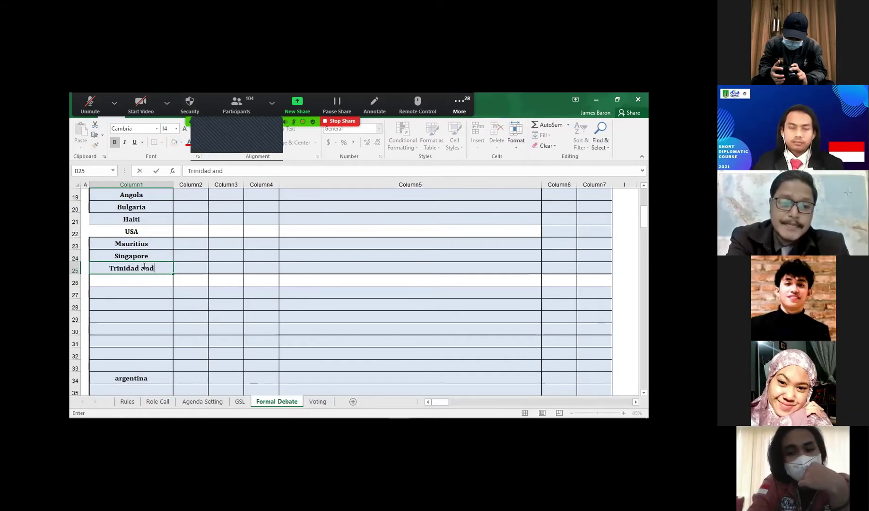
{"action": "type", "text": " Tobago"}
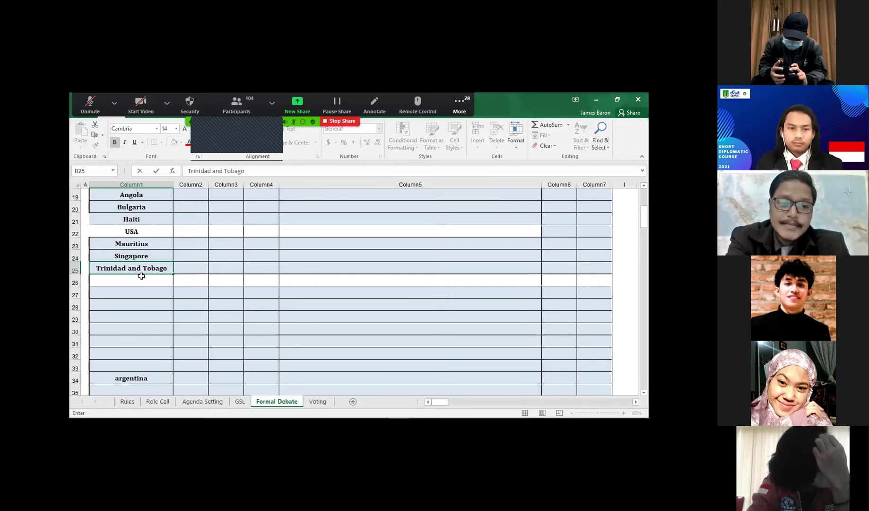
{"action": "key", "text": "Return"}
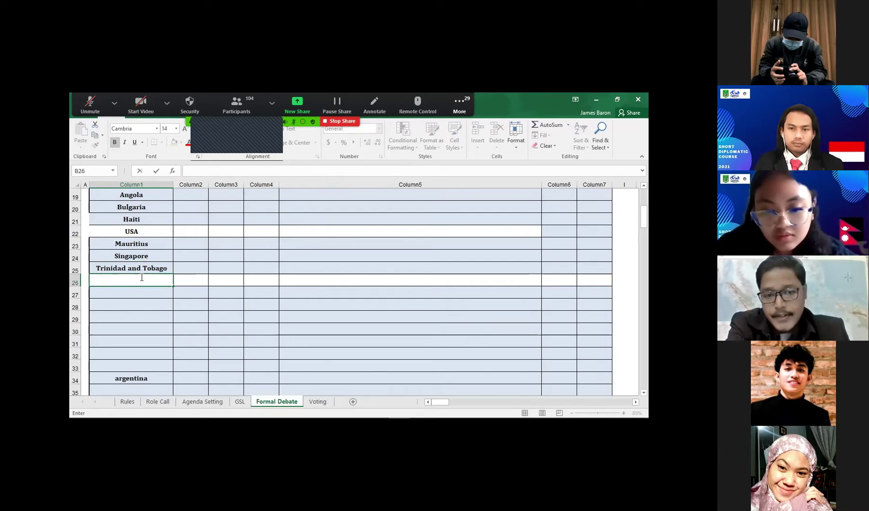
Add Ukraine to the country list in cell B26, below Trinidad and Tobago.
{"action": "type", "text": "Ukraina"}
{"action": "key", "text": "BackSpace"}
{"action": "type", "text": "e"}
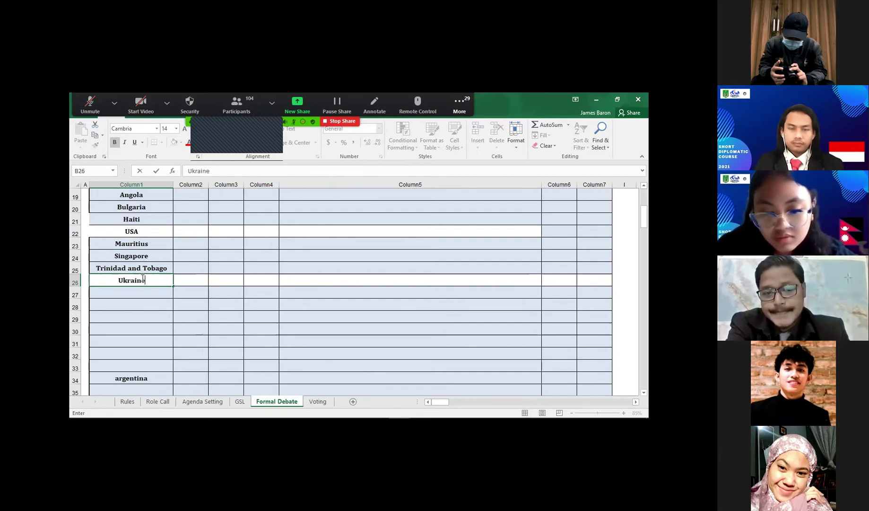
{"action": "key", "text": "Return"}
{"action": "scroll", "coordinate": [160, 292], "scroll_direction": "down", "scroll_amount": 2}
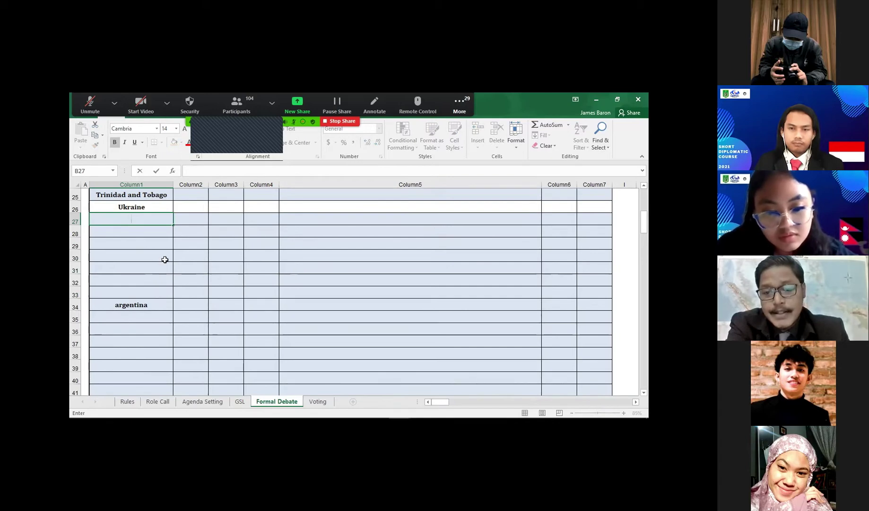
{"action": "double_click", "coordinate": [150, 222]}
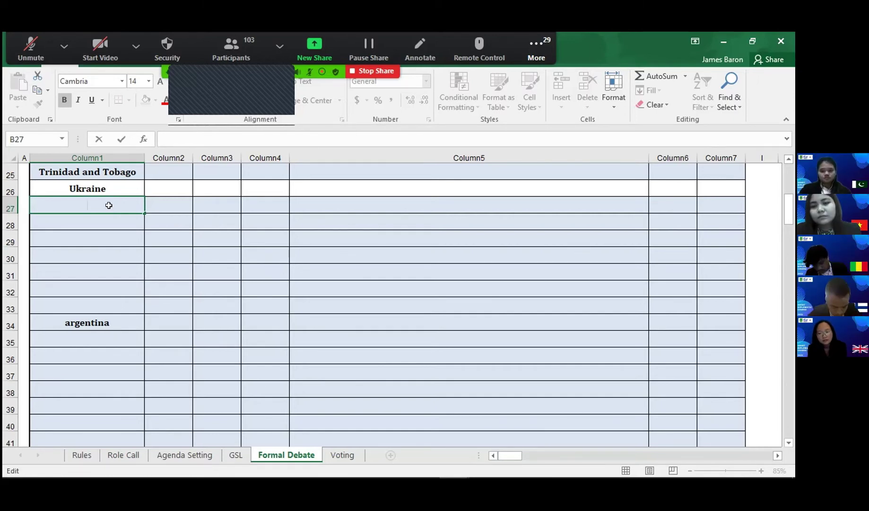
Highlight Argentina's topic, New public health design for life after covid, in cell F11 with a yellow fill.
{"action": "scroll", "coordinate": [223, 235], "scroll_direction": "up", "scroll_amount": 8}
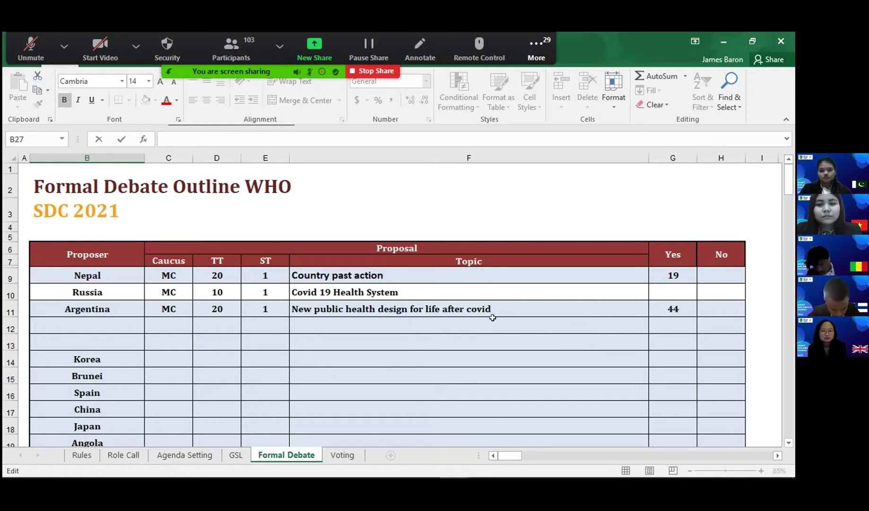
{"action": "left_click", "coordinate": [461, 306]}
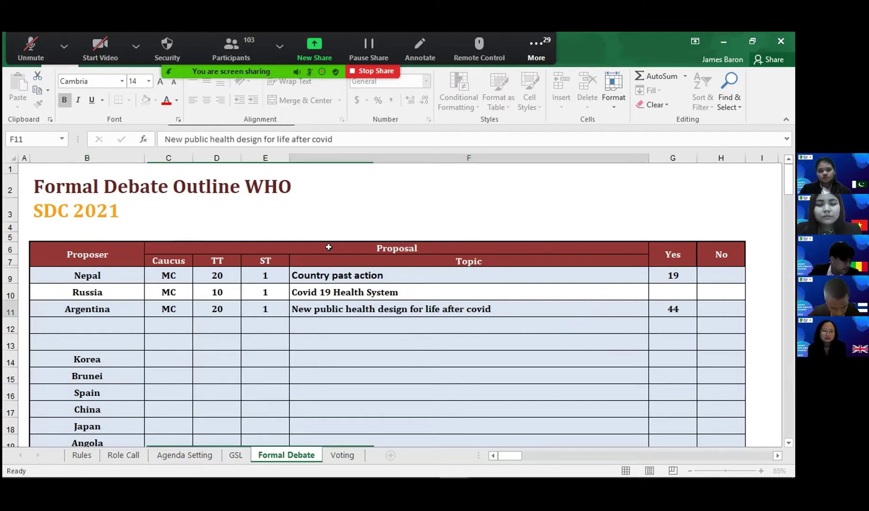
{"action": "left_click", "coordinate": [144, 105]}
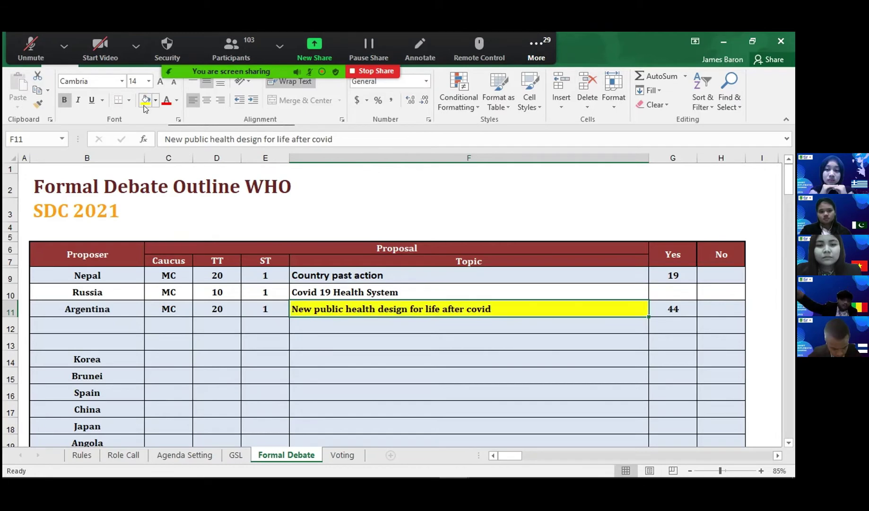
{"action": "left_click", "coordinate": [352, 337]}
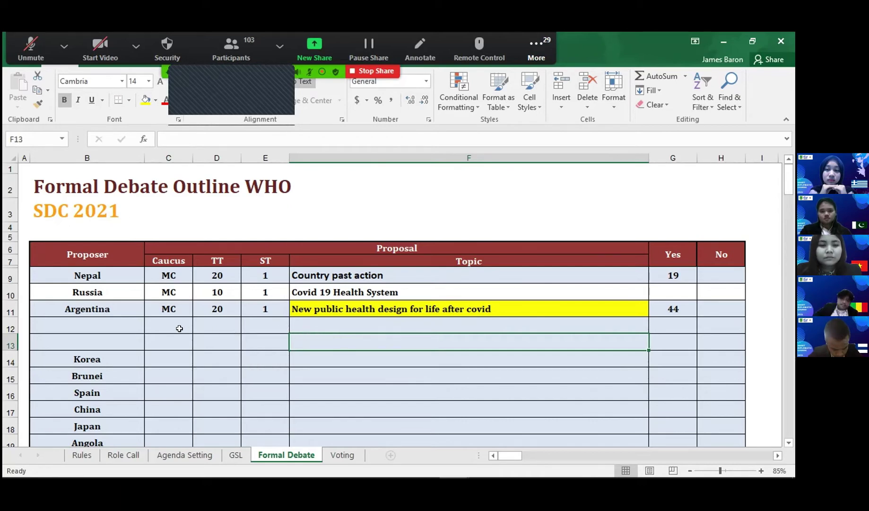
Add Kenya in cell B27 and Indonesia in cell B28, below Ukraine in the country list.
{"action": "scroll", "coordinate": [178, 328], "scroll_direction": "down", "scroll_amount": 4}
{"action": "scroll", "coordinate": [128, 333], "scroll_direction": "down", "scroll_amount": 2}
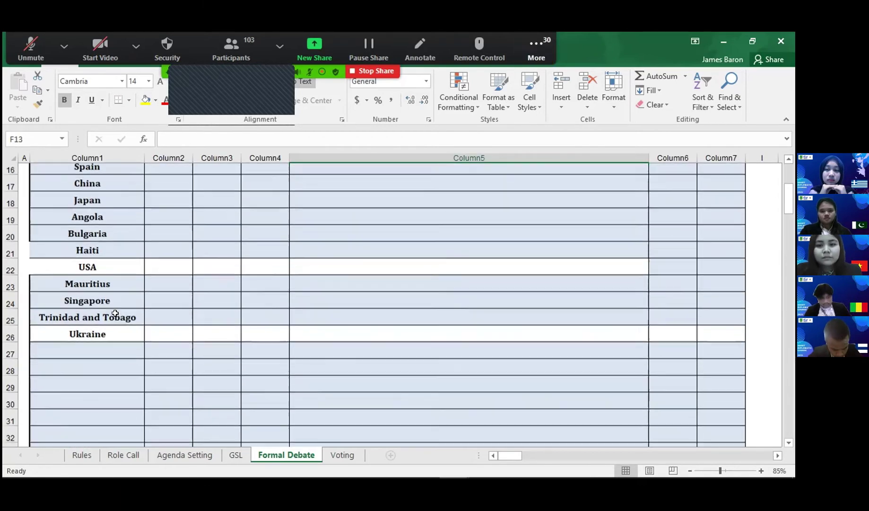
{"action": "double_click", "coordinate": [114, 305]}
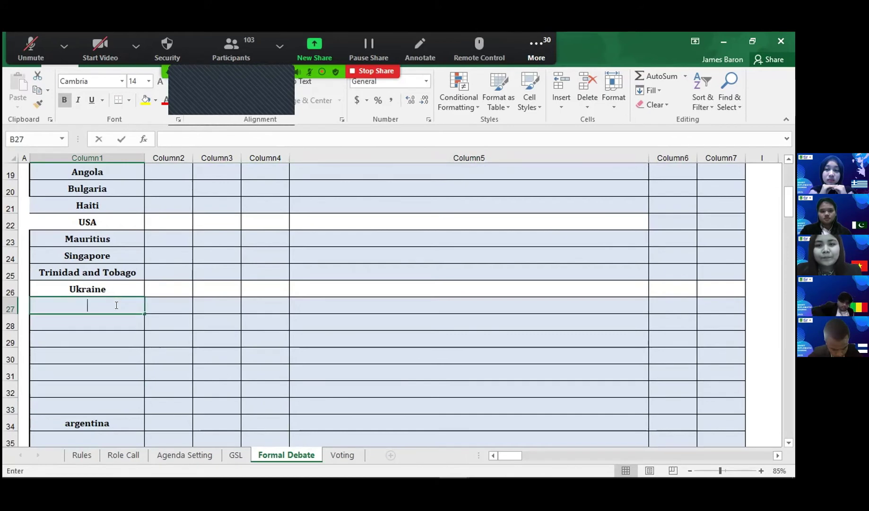
{"action": "type", "text": "Kenya"}
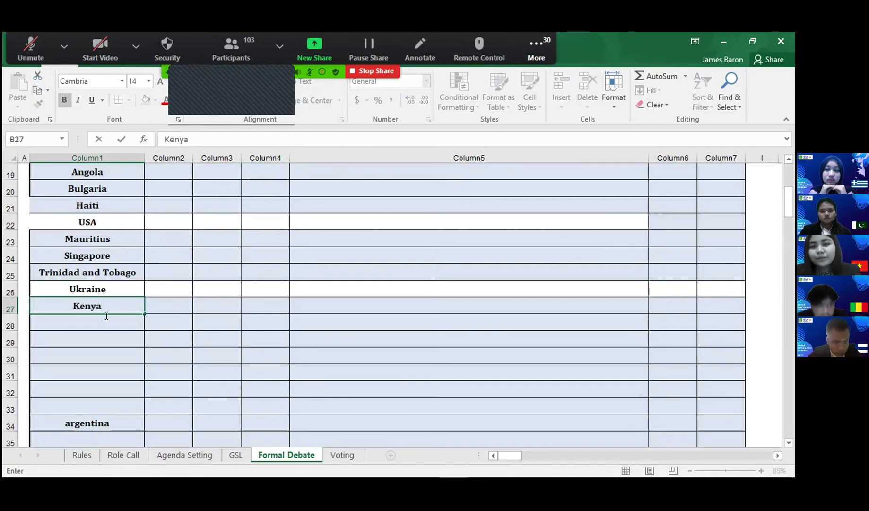
{"action": "double_click", "coordinate": [107, 316]}
{"action": "type", "text": "Indonesia"}
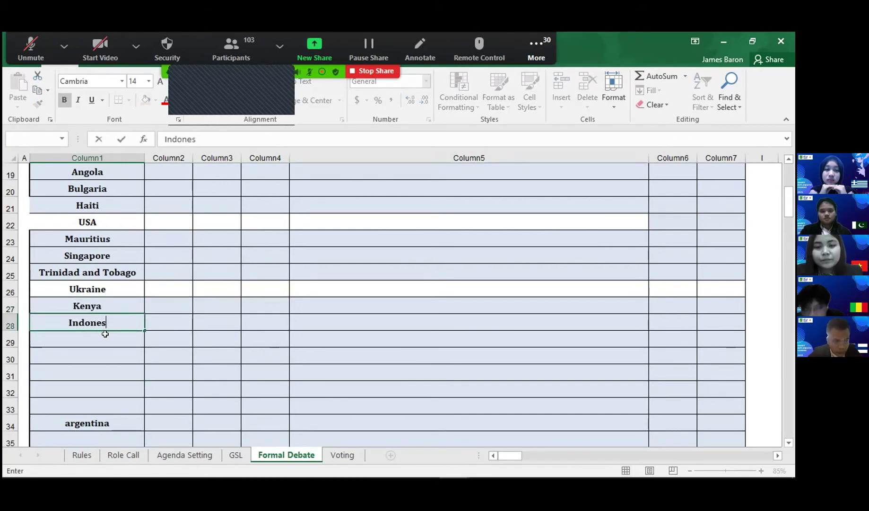
Enter Nepal in cell B29 and Thailand in cell B30, below Indonesia in the country list.
{"action": "double_click", "coordinate": [106, 334]}
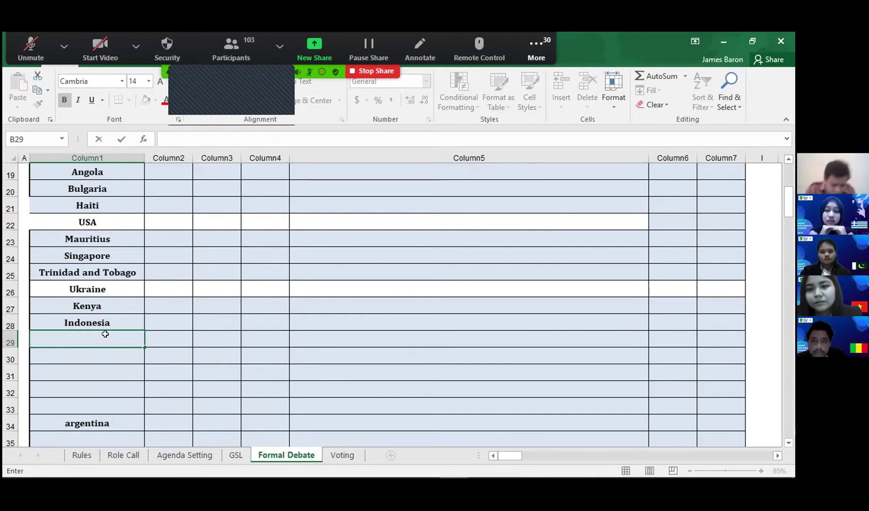
{"action": "type", "text": "Nepal"}
{"action": "scroll", "coordinate": [105, 336], "scroll_direction": "up", "scroll_amount": 2}
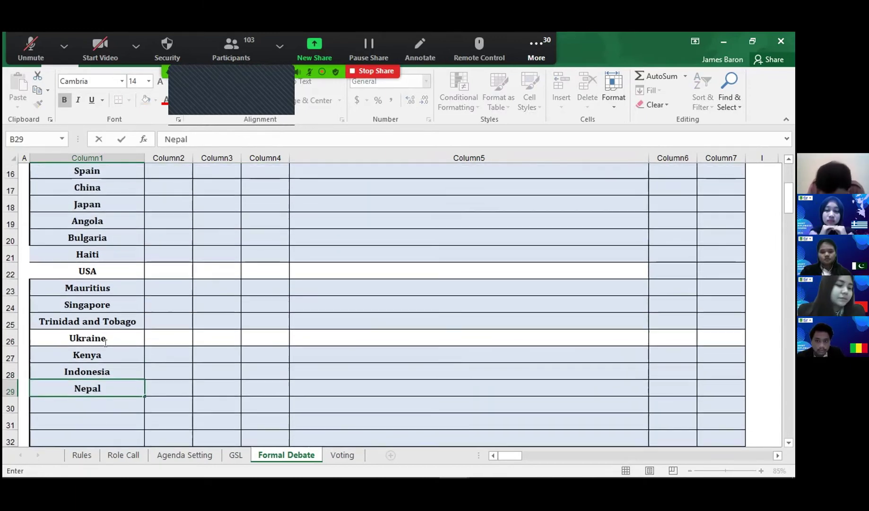
{"action": "scroll", "coordinate": [108, 341], "scroll_direction": "up", "scroll_amount": 2}
{"action": "scroll", "coordinate": [131, 341], "scroll_direction": "down", "scroll_amount": 3}
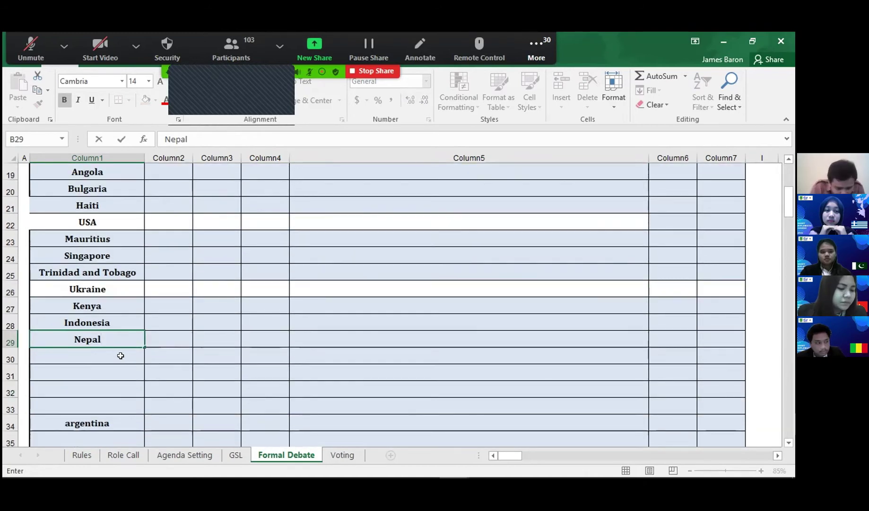
{"action": "left_click", "coordinate": [122, 356]}
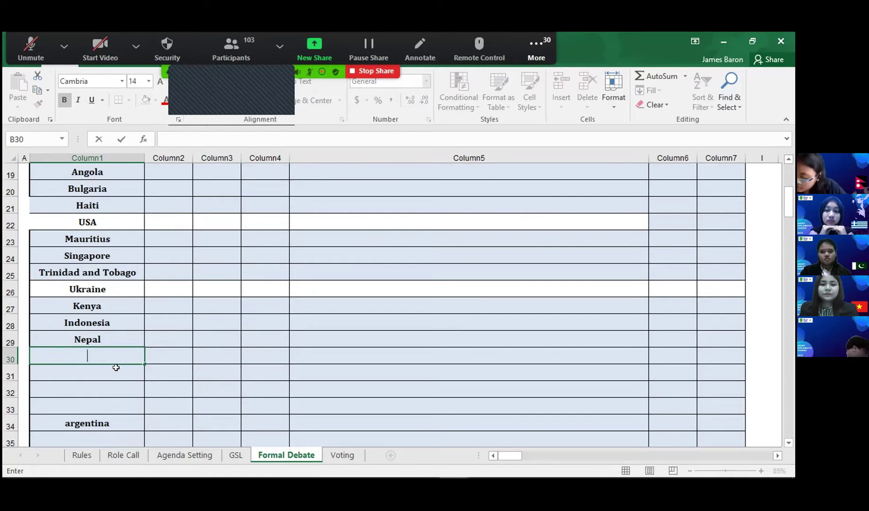
{"action": "type", "text": "Thailand"}
{"action": "left_click", "coordinate": [116, 368]}
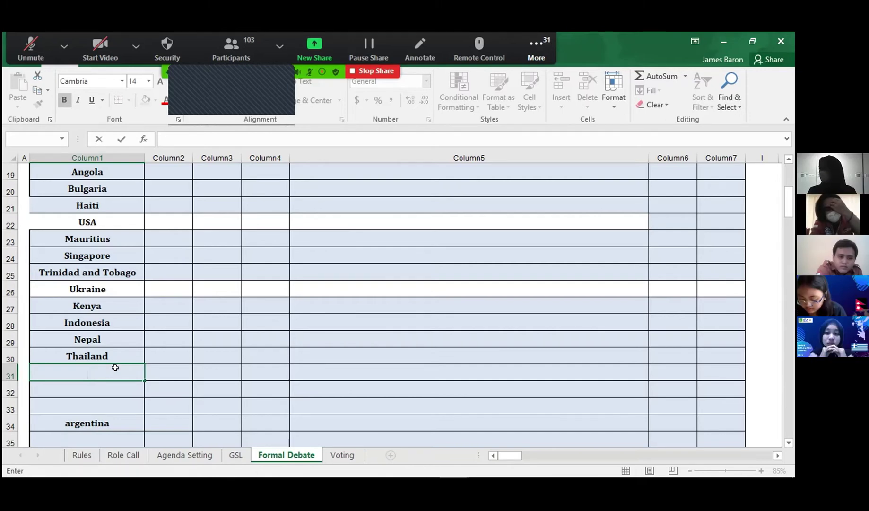
{"action": "scroll", "coordinate": [114, 367], "scroll_direction": "up", "scroll_amount": 3}
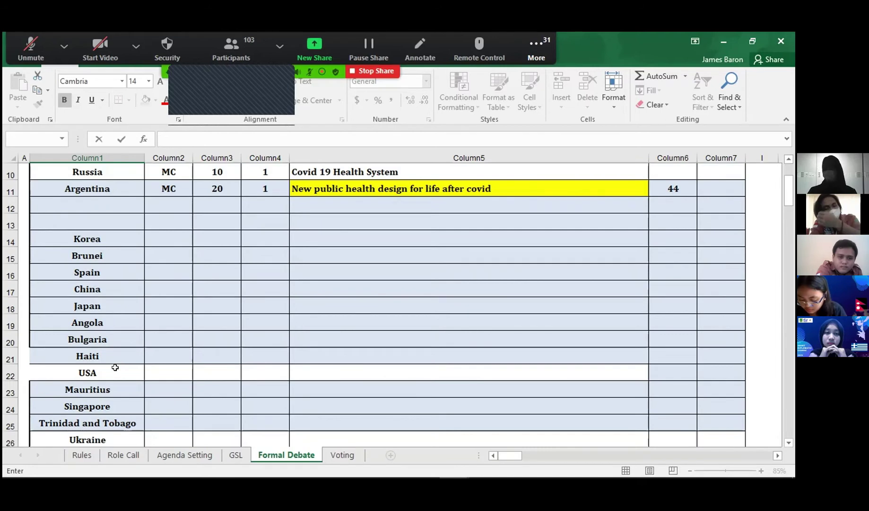
{"action": "scroll", "coordinate": [115, 367], "scroll_direction": "down", "scroll_amount": 3}
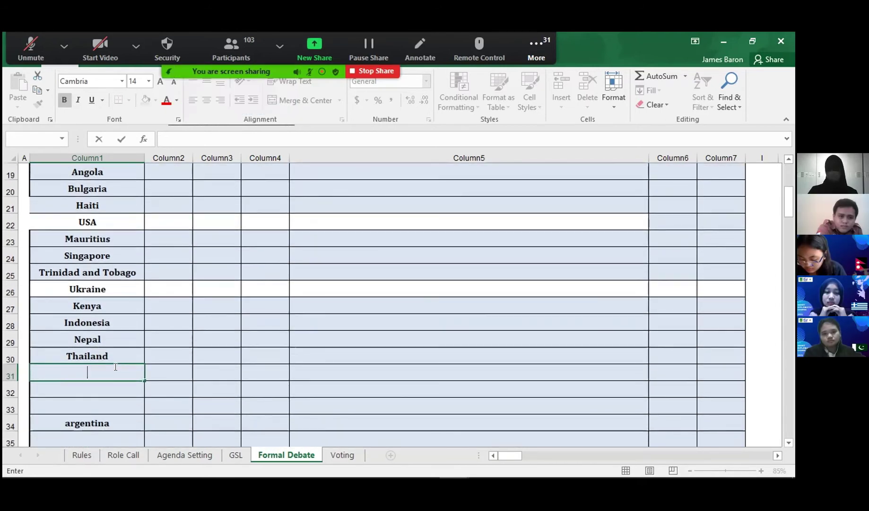
{"action": "type", "text": "R"}
{"action": "key", "text": "Delete"}
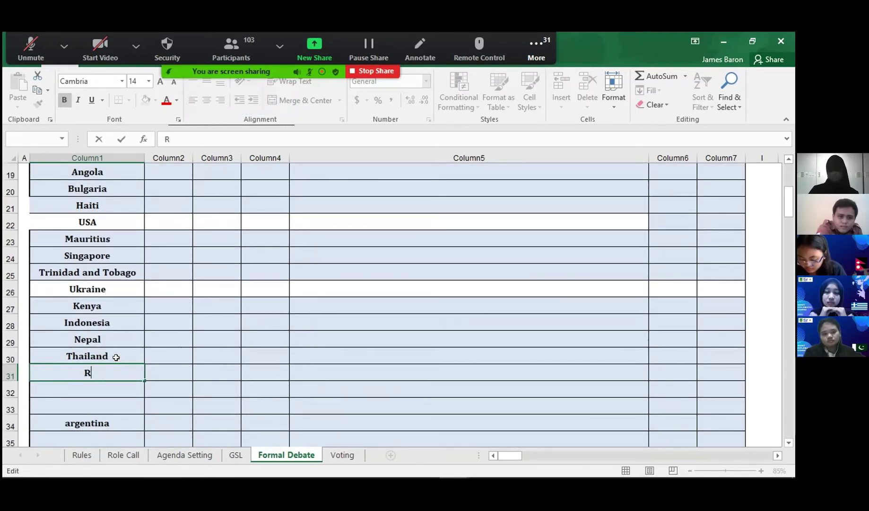
{"action": "scroll", "coordinate": [116, 357], "scroll_direction": "up", "scroll_amount": 3}
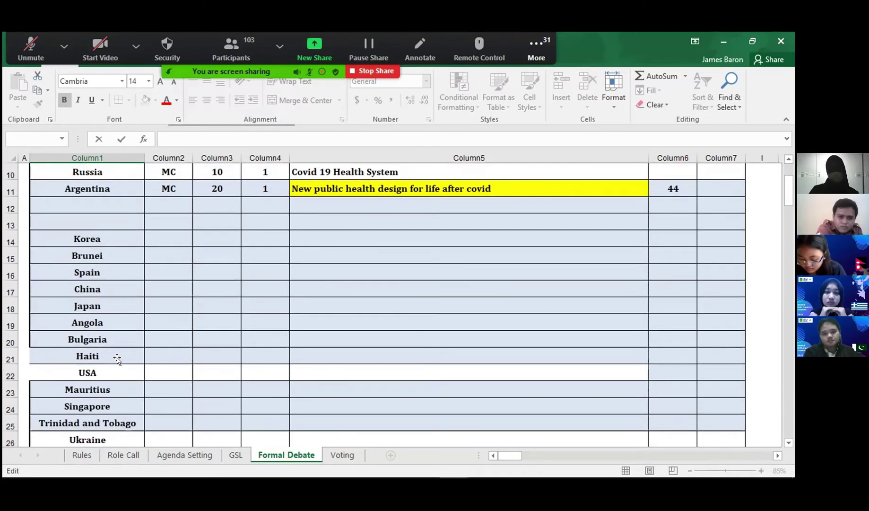
{"action": "scroll", "coordinate": [118, 360], "scroll_direction": "up", "scroll_amount": 1}
{"action": "scroll", "coordinate": [123, 363], "scroll_direction": "down", "scroll_amount": 4}
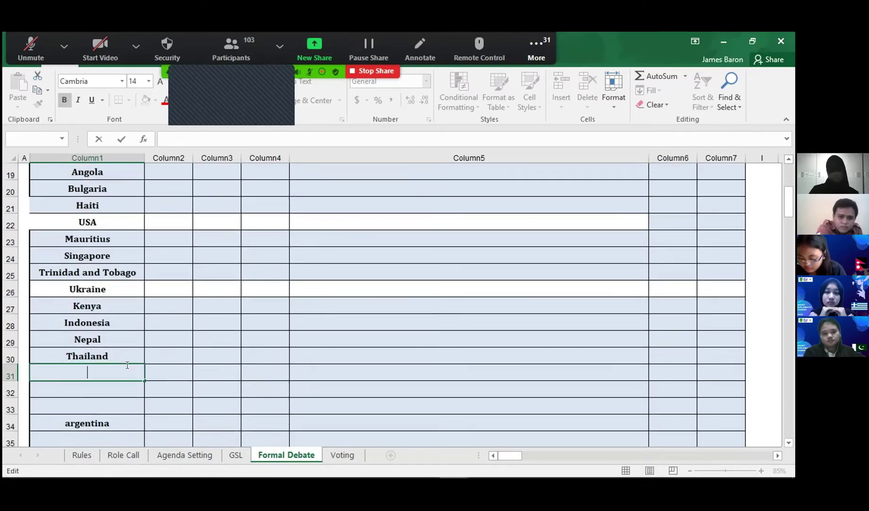
{"action": "type", "text": "Rus"}
{"action": "key", "text": "BackSpace"}
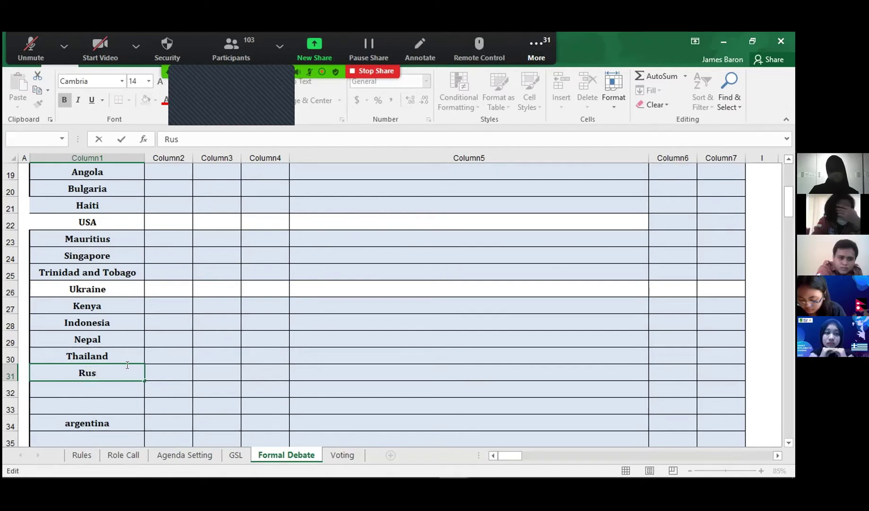
Enter India in cell B31, below Thailand.
{"action": "type", "text": "India"}
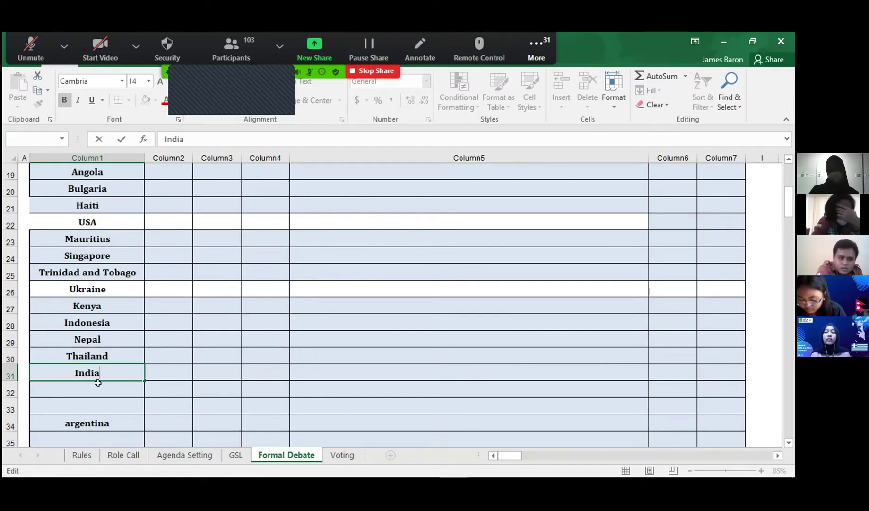
{"action": "key", "text": "Return"}
{"action": "type", "text": "Russia"}
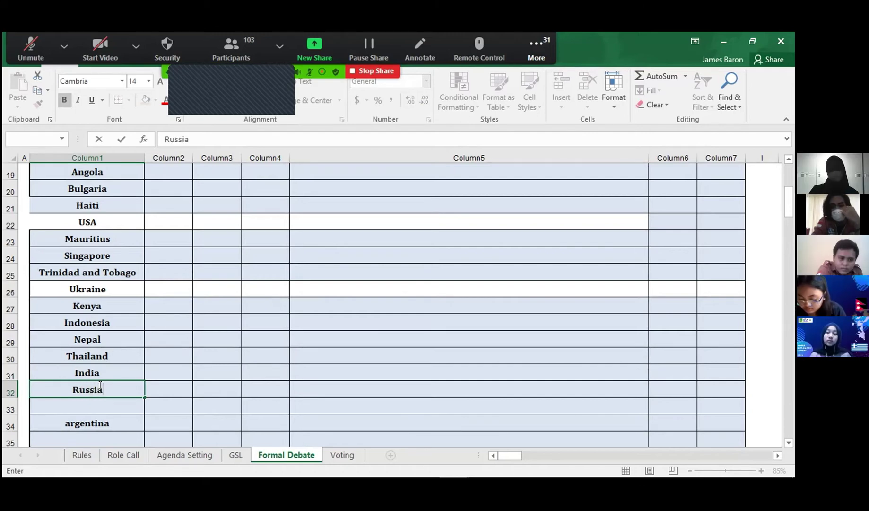
{"action": "key", "text": "BackSpace"}
{"action": "key", "text": "BackSpace"}
{"action": "key", "text": "BackSpace"}
{"action": "key", "text": "BackSpace"}
{"action": "key", "text": "BackSpace"}
{"action": "key", "text": "BackSpace"}
Enter "New zealand" in cell B32 and "Vanuatu" in cell B33 to continue the country list.
{"action": "type", "text": "New zealand"}
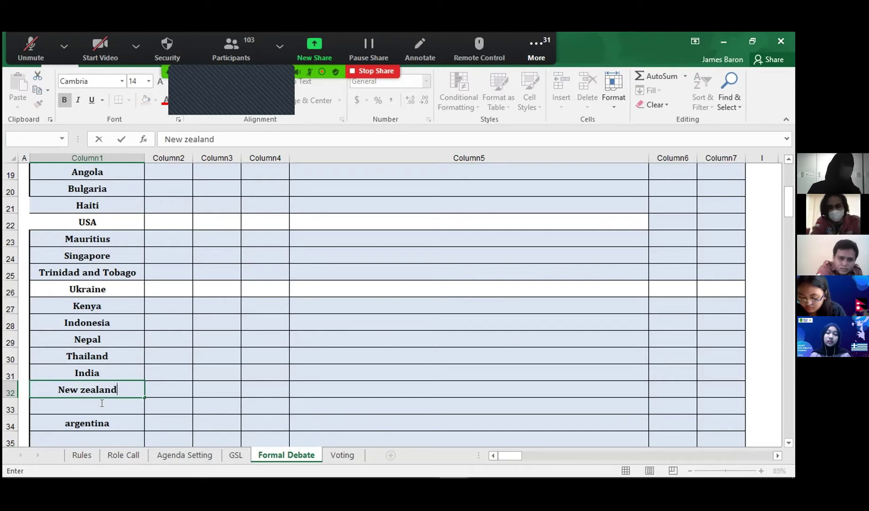
{"action": "key", "text": "Return"}
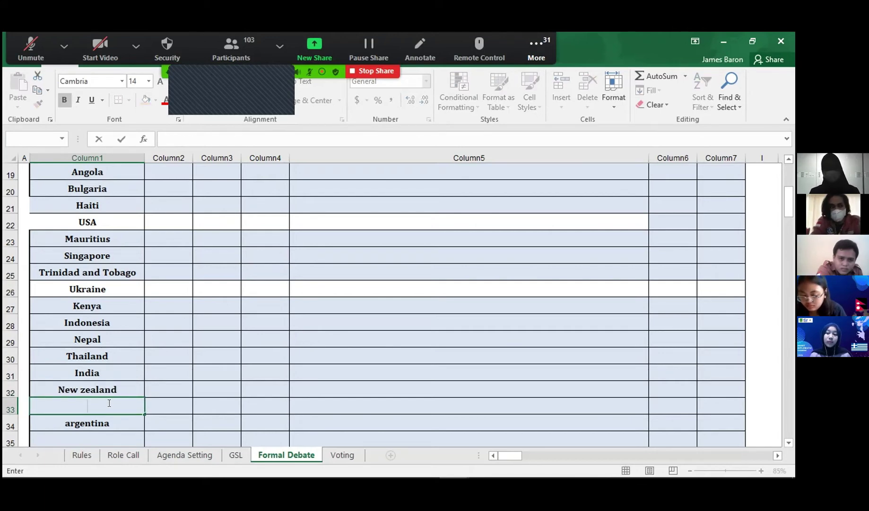
{"action": "type", "text": "Vanuatu"}
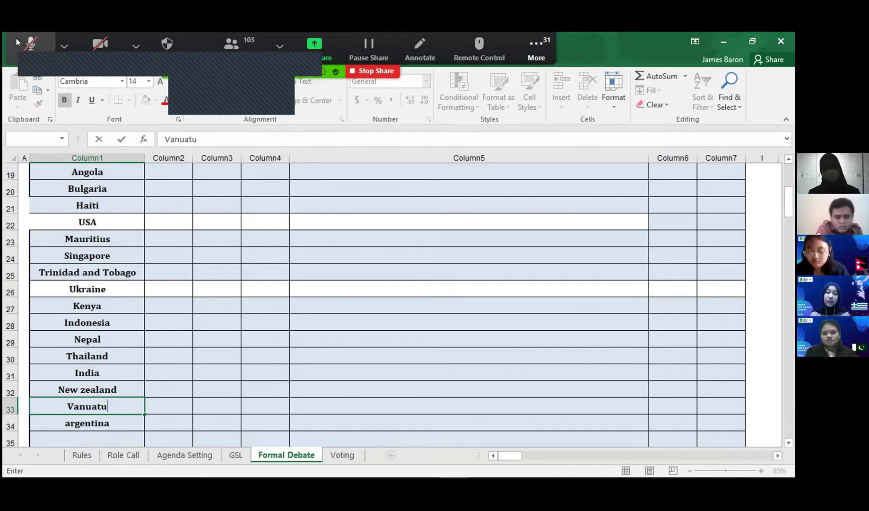
{"action": "left_click", "coordinate": [277, 46]}
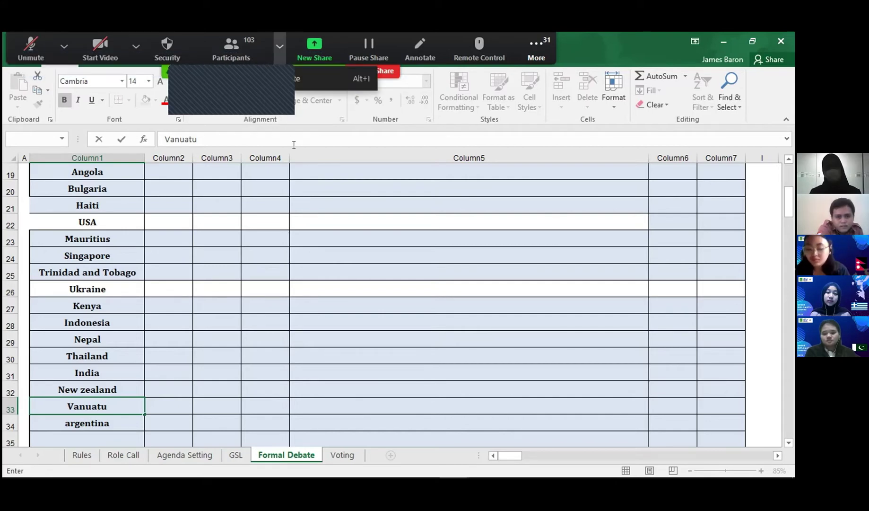
{"action": "scroll", "coordinate": [242, 244], "scroll_direction": "up", "scroll_amount": 4}
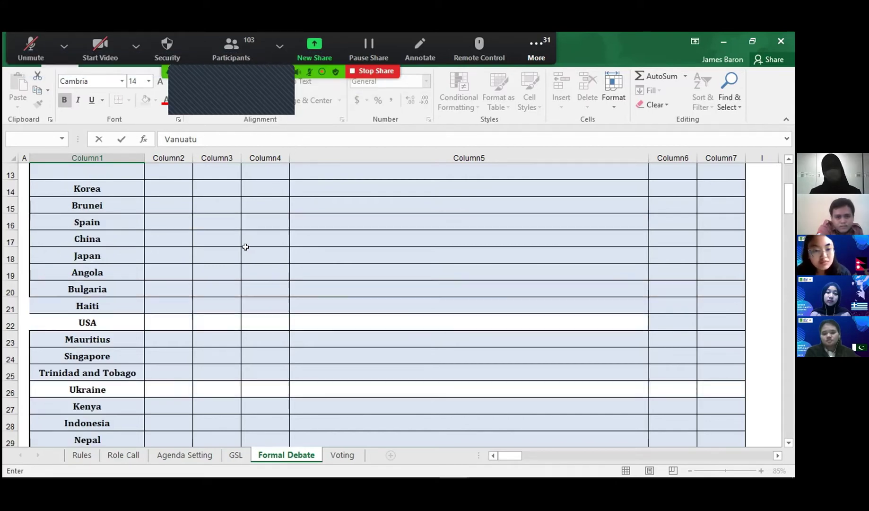
{"action": "left_click", "coordinate": [173, 267]}
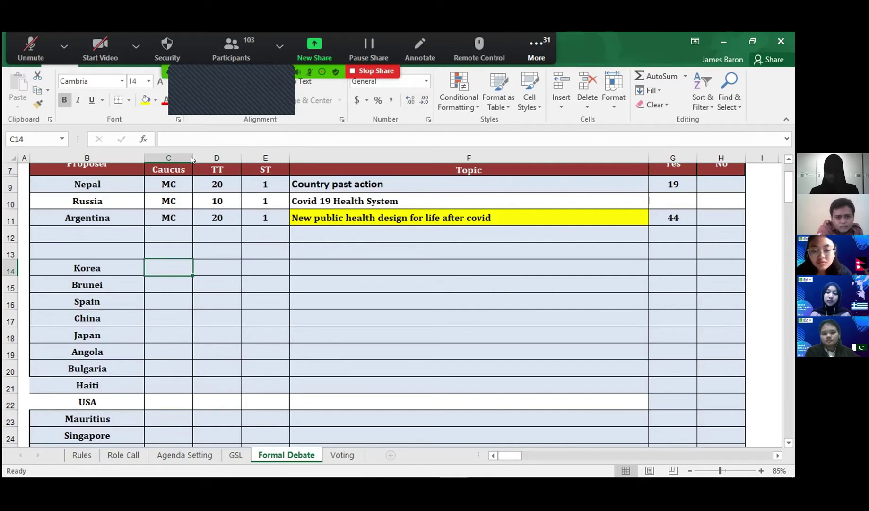
{"action": "left_click", "coordinate": [64, 45]}
{"action": "left_click", "coordinate": [285, 322]}
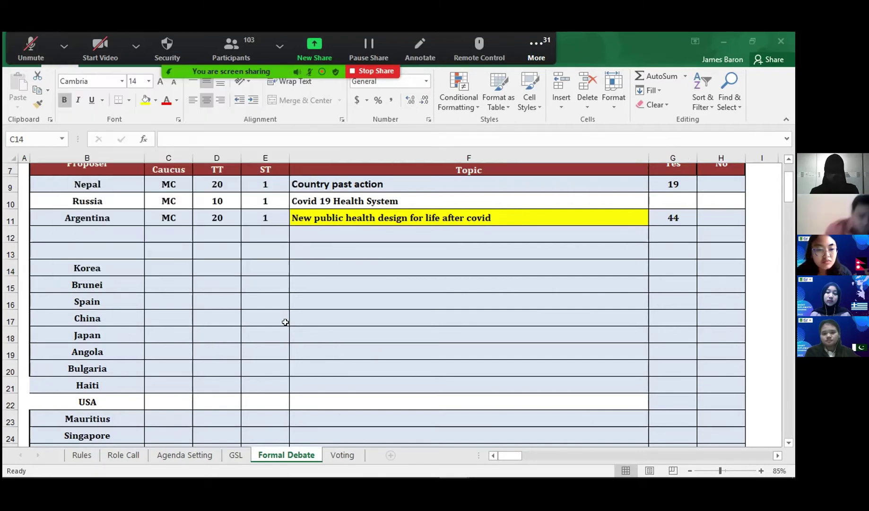
{"action": "left_click", "coordinate": [185, 272]}
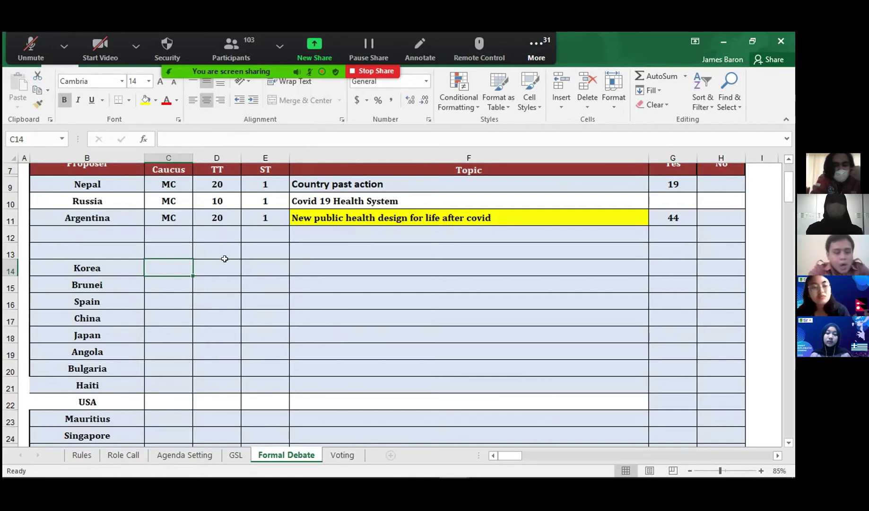
Switch to the Google timer in Chrome, set it to 1 minute 00 seconds and start the countdown.
{"action": "key", "text": "alt+Tab"}
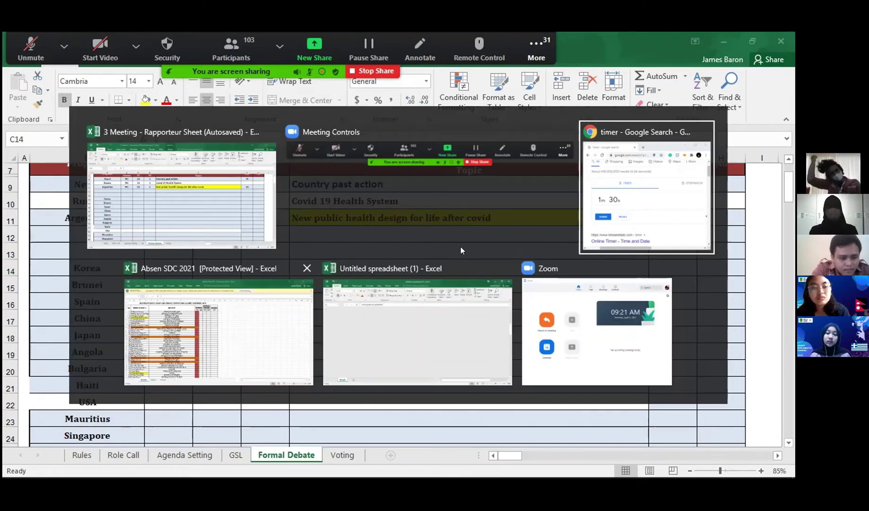
{"action": "left_click", "coordinate": [515, 204]}
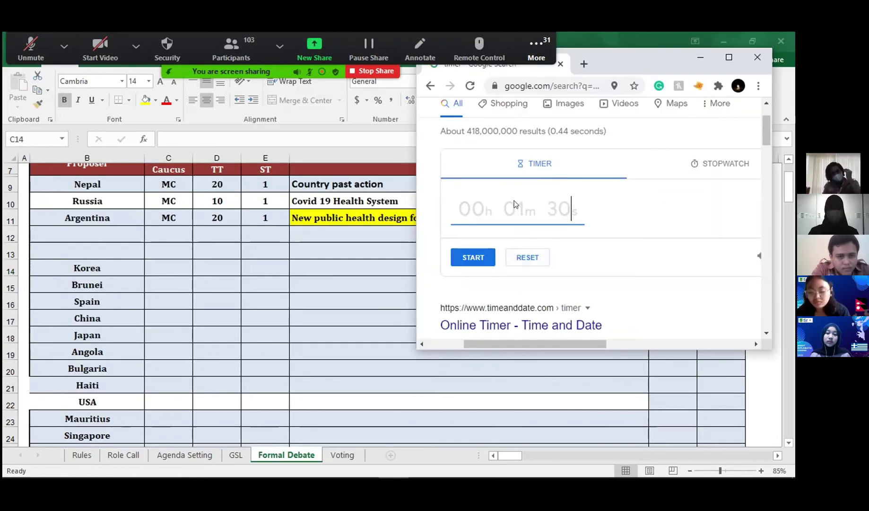
{"action": "type", "text": "100"}
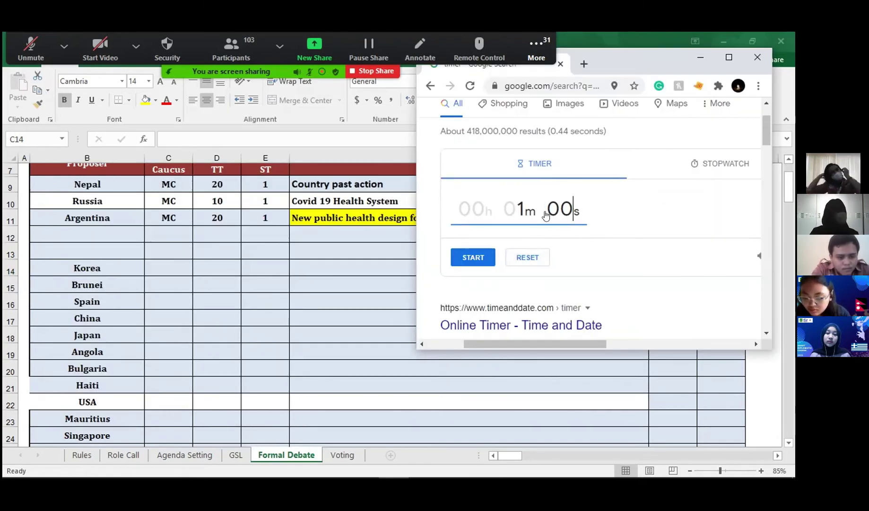
{"action": "left_click", "coordinate": [481, 258]}
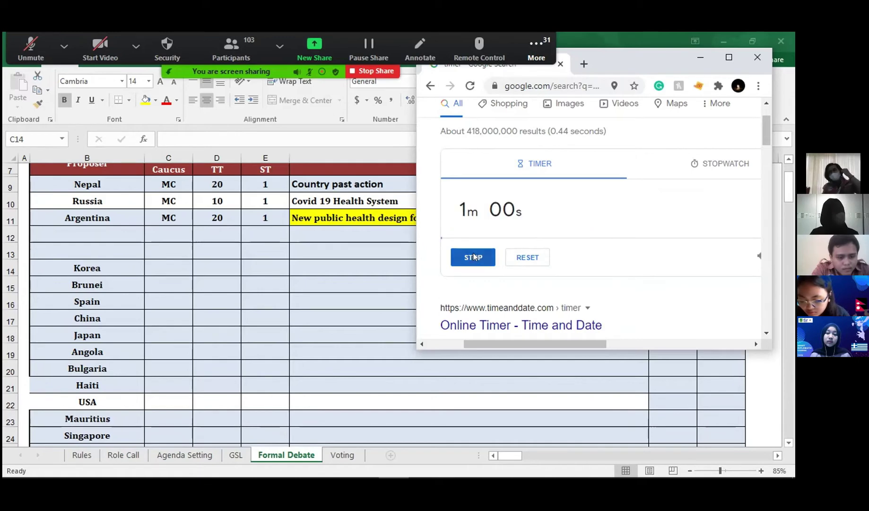
Reset the one-minute timer, run it again for another countdown and reset it once more.
{"action": "left_click", "coordinate": [519, 258]}
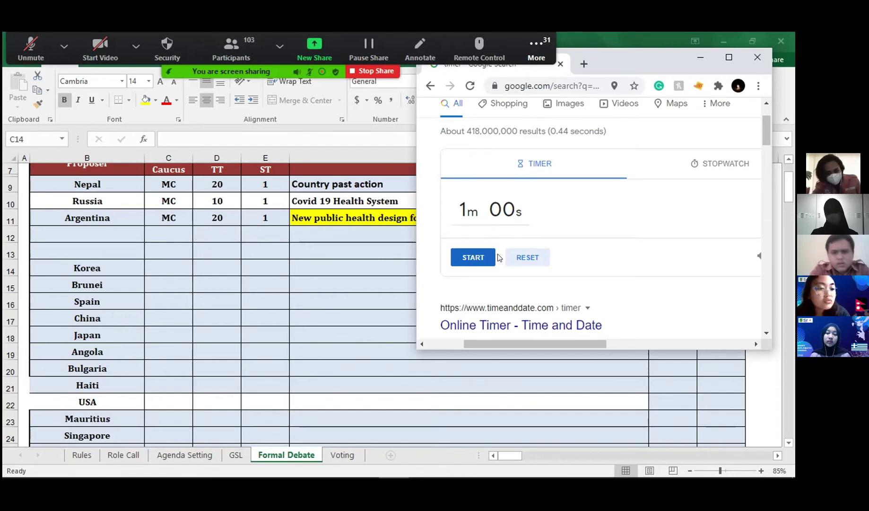
{"action": "left_click", "coordinate": [472, 257]}
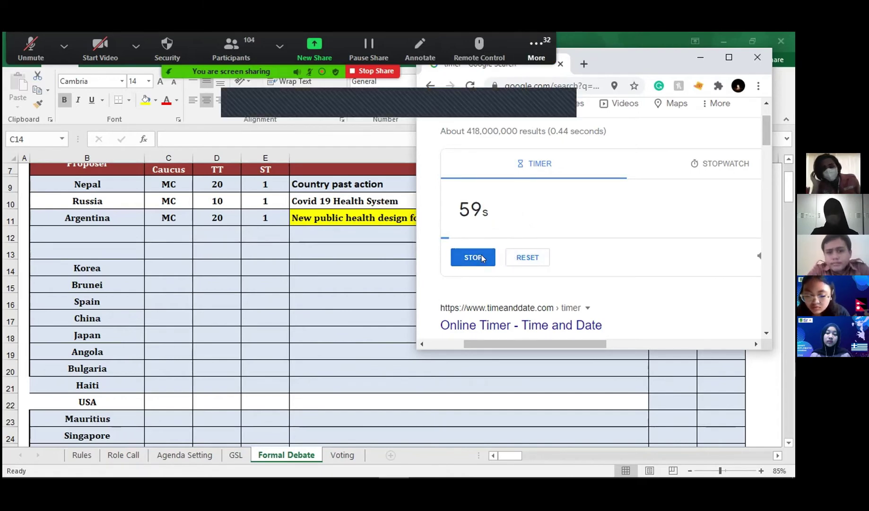
{"action": "left_click", "coordinate": [526, 257]}
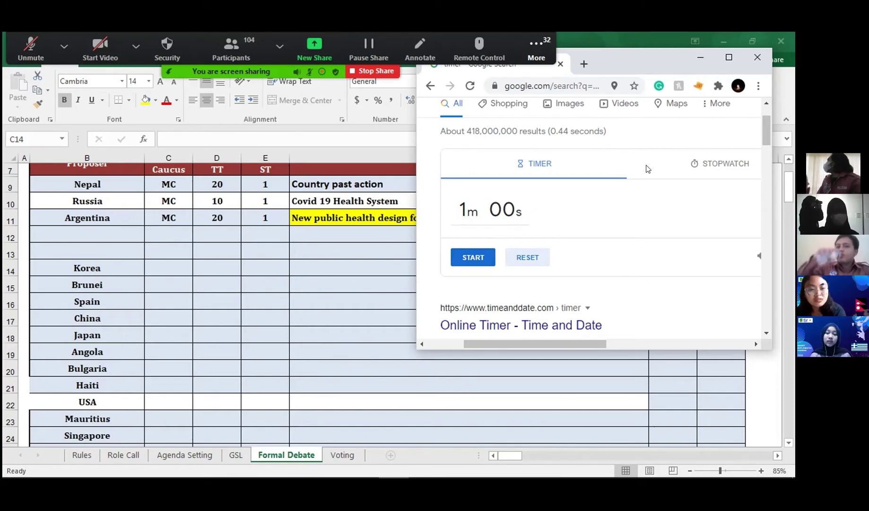
Move the timer window down over the empty topic rows so the proposed topics above stay uncovered.
{"action": "left_click_drag", "start_coordinate": [622, 57], "coordinate": [615, 204]}
{"action": "scroll", "coordinate": [621, 324], "scroll_direction": "down", "scroll_amount": 1}
{"action": "scroll", "coordinate": [623, 329], "scroll_direction": "up", "scroll_amount": 1}
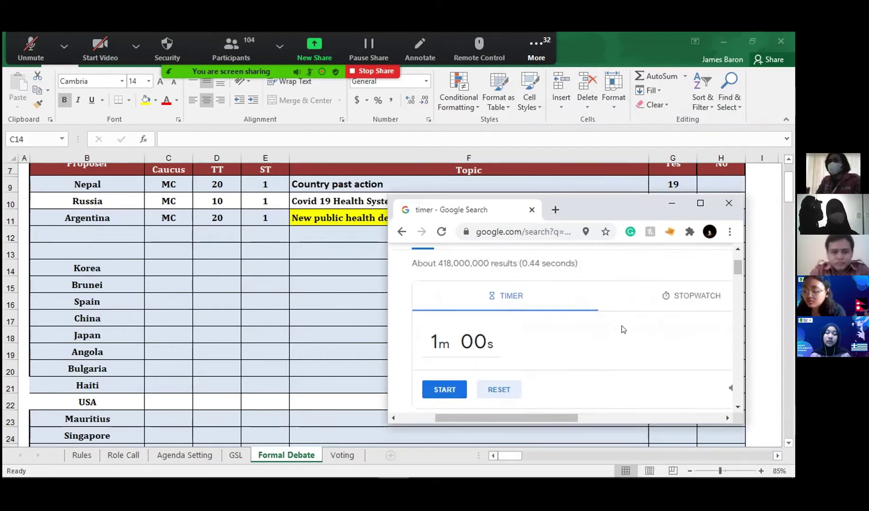
{"action": "scroll", "coordinate": [621, 326], "scroll_direction": "up", "scroll_amount": 1}
{"action": "scroll", "coordinate": [732, 274], "scroll_direction": "down", "scroll_amount": 1}
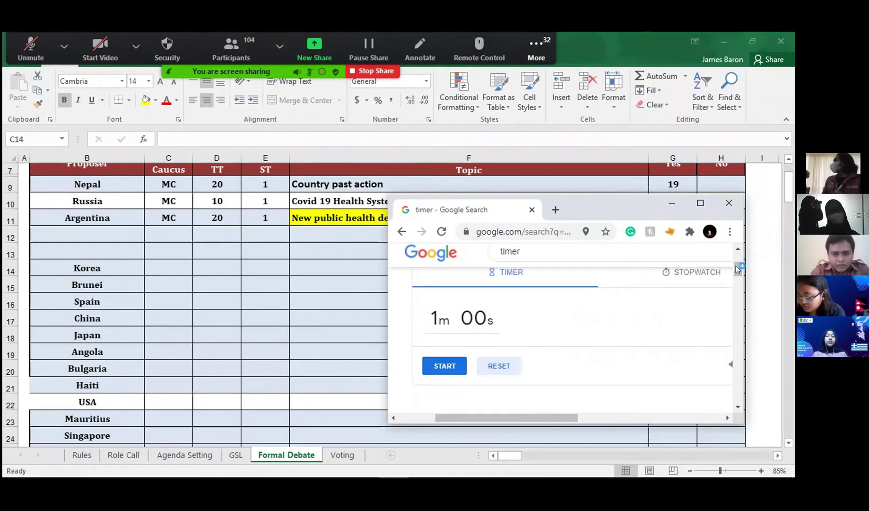
{"action": "left_click_drag", "start_coordinate": [628, 212], "coordinate": [596, 250]}
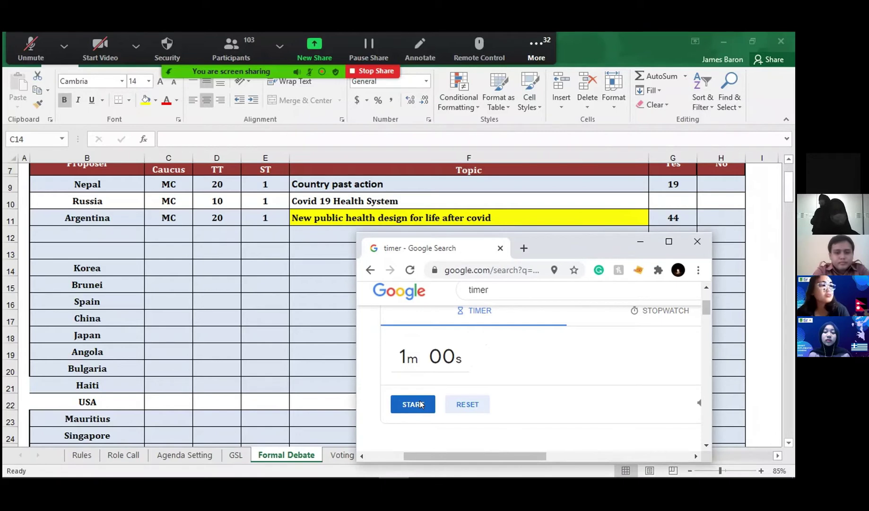
Start the one-minute countdown from the repositioned timer window and reset it when the turn ends.
{"action": "left_click", "coordinate": [420, 401]}
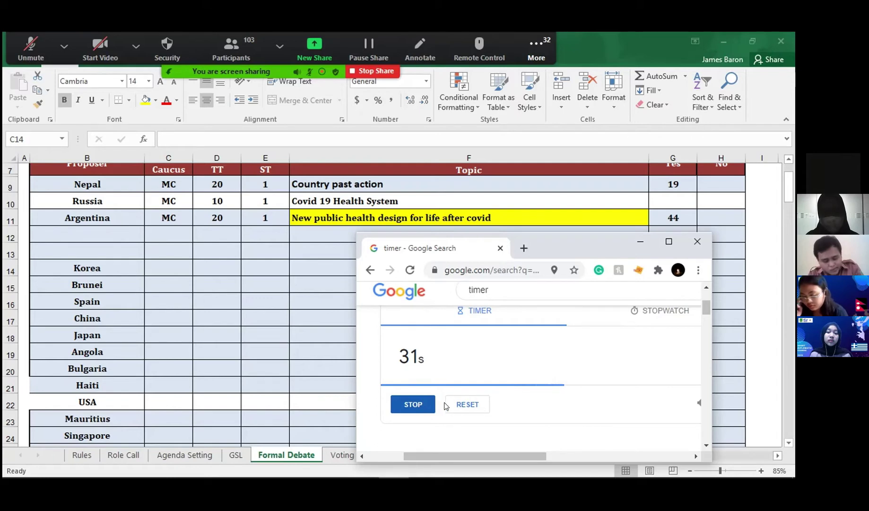
{"action": "key", "text": "Return"}
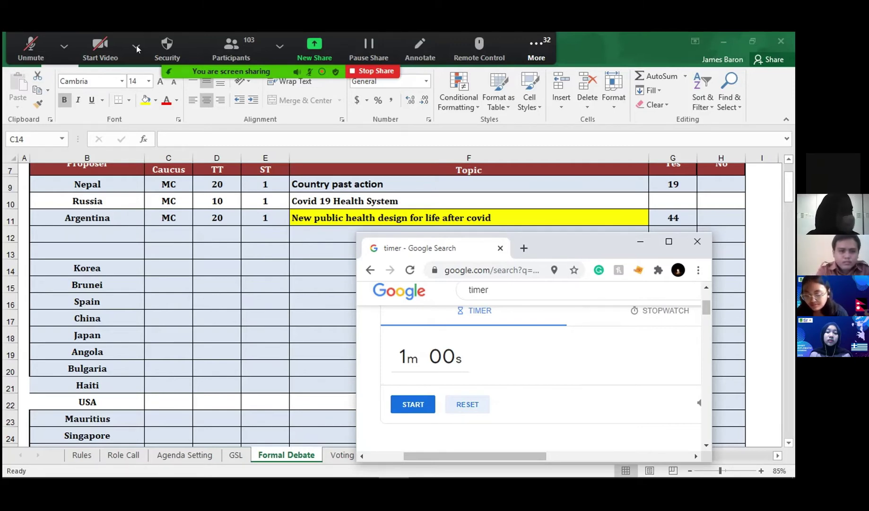
Unmute the Zoom microphone briefly, mute it again, and shift the timer window slightly higher over the sheet.
{"action": "left_click", "coordinate": [26, 46]}
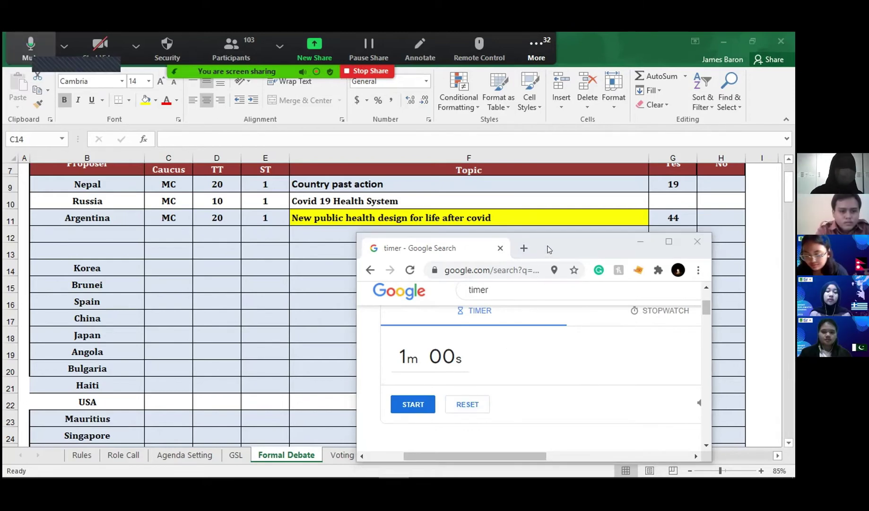
{"action": "key", "text": "alt+a"}
{"action": "left_click_drag", "start_coordinate": [551, 247], "coordinate": [577, 217]}
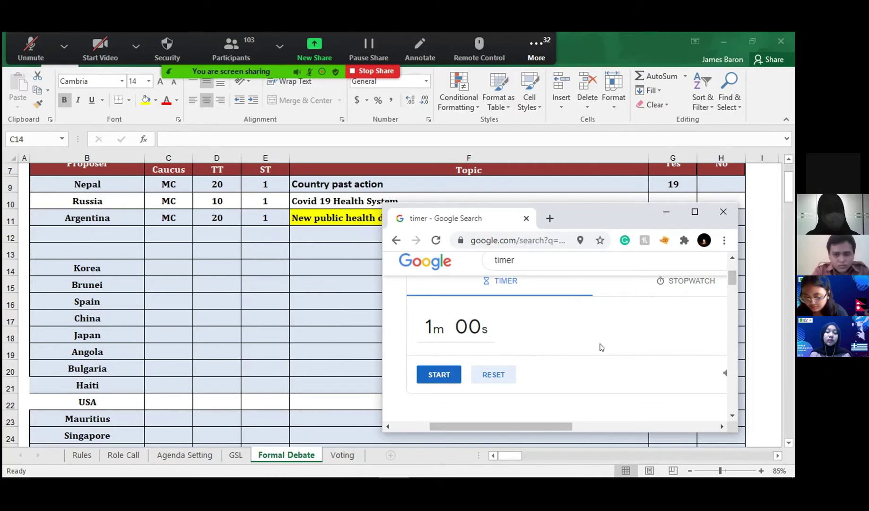
Start the one-minute countdown and shrink the timer window from above so the proposed topics are uncovered.
{"action": "key", "text": "space"}
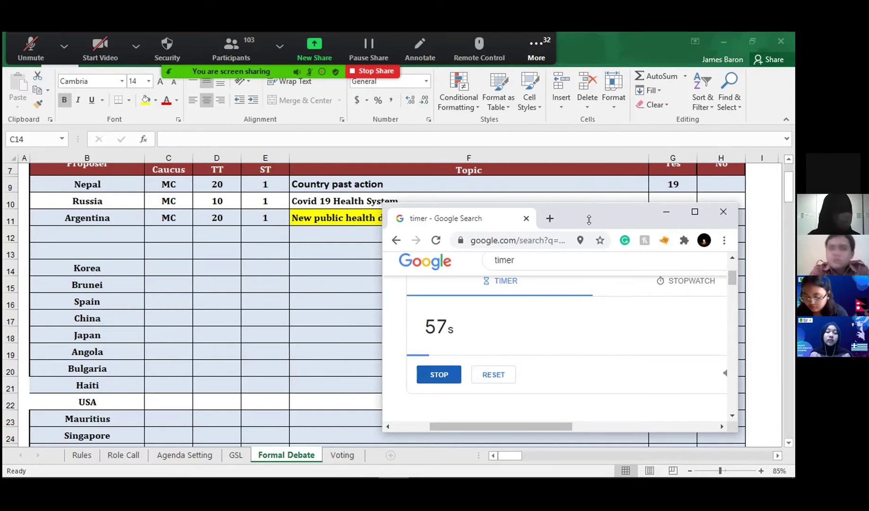
{"action": "left_click_drag", "start_coordinate": [589, 208], "coordinate": [590, 249]}
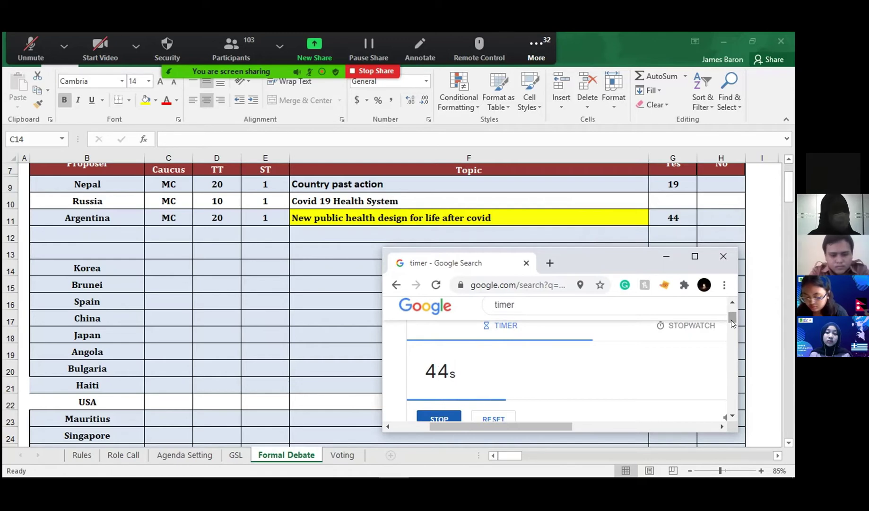
Show the delegation list from Korea to Indonesia in the Formal Debate sheet and bring the timer back in front of it.
{"action": "left_click", "coordinate": [786, 193]}
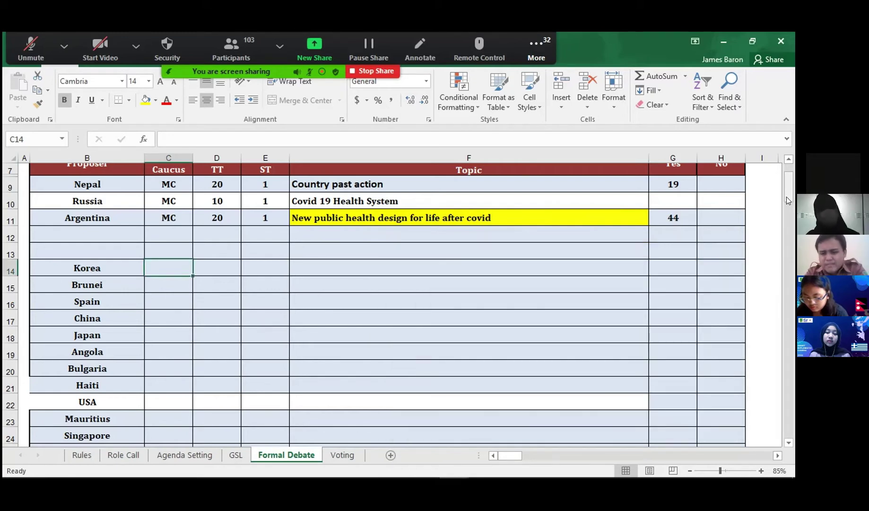
{"action": "left_click_drag", "start_coordinate": [787, 197], "coordinate": [786, 200]}
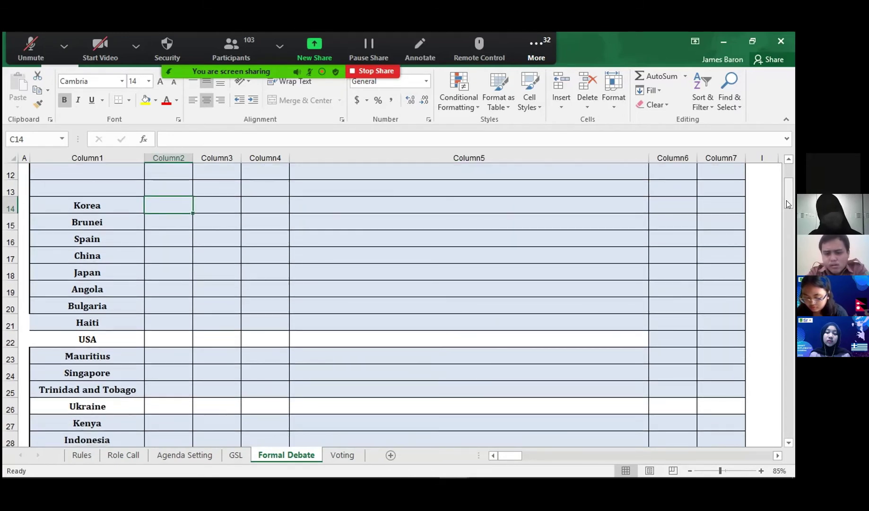
{"action": "key", "text": "alt+Tab"}
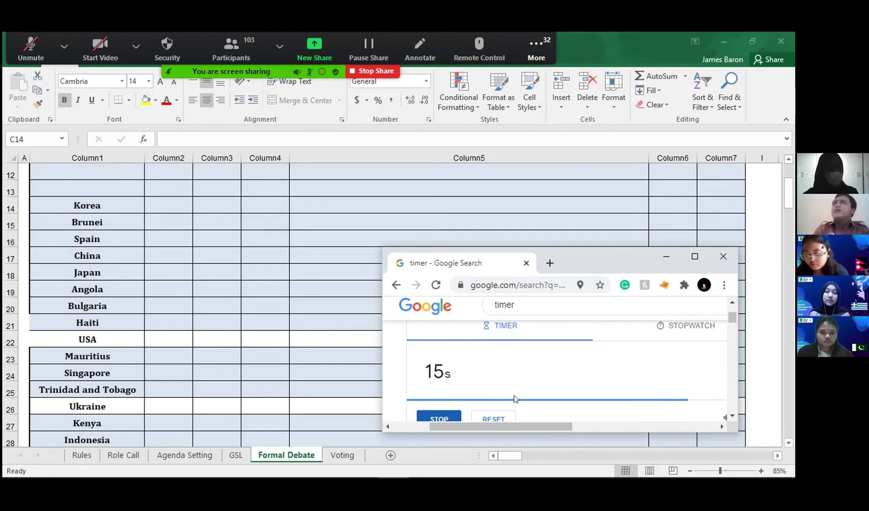
Reset the running timer and start a fresh one-minute countdown.
{"action": "left_click", "coordinate": [493, 418]}
{"action": "left_click_drag", "start_coordinate": [736, 313], "coordinate": [732, 318]}
{"action": "scroll", "coordinate": [671, 362], "scroll_direction": "up", "scroll_amount": 3}
{"action": "scroll", "coordinate": [670, 362], "scroll_direction": "down", "scroll_amount": 1}
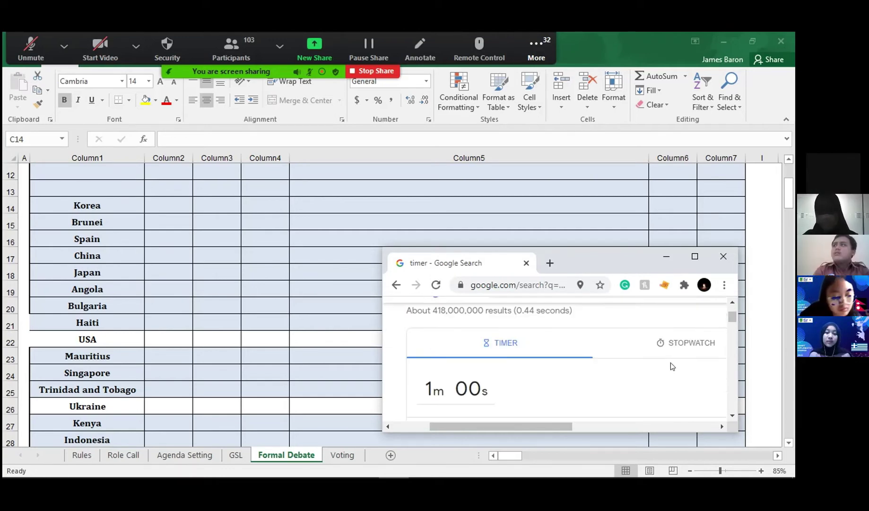
{"action": "scroll", "coordinate": [671, 365], "scroll_direction": "down", "scroll_amount": 1}
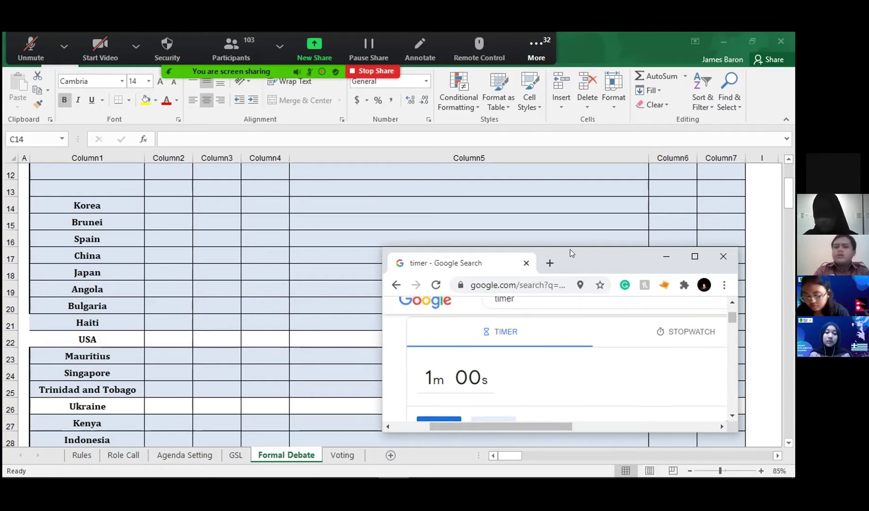
{"action": "left_click", "coordinate": [443, 416]}
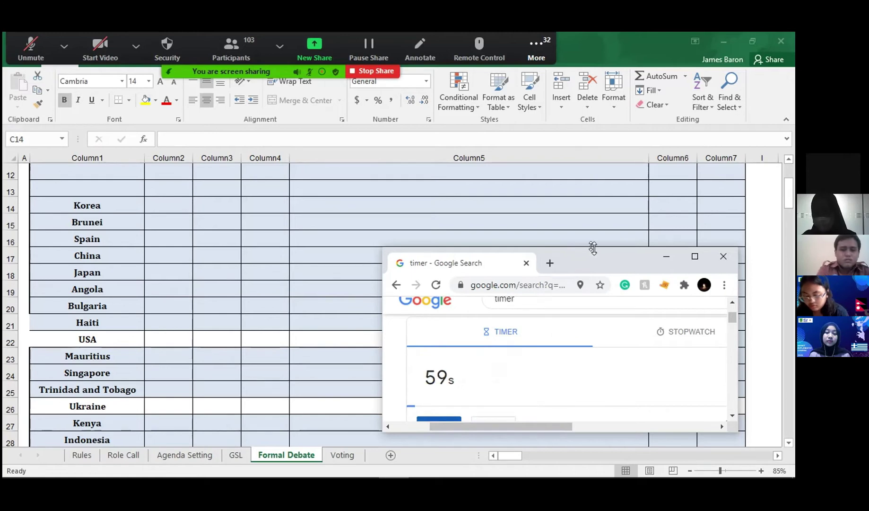
Make the timer window taller to uncover its controls, and restart the one-minute countdown when the turn ends.
{"action": "left_click_drag", "start_coordinate": [593, 248], "coordinate": [590, 197]}
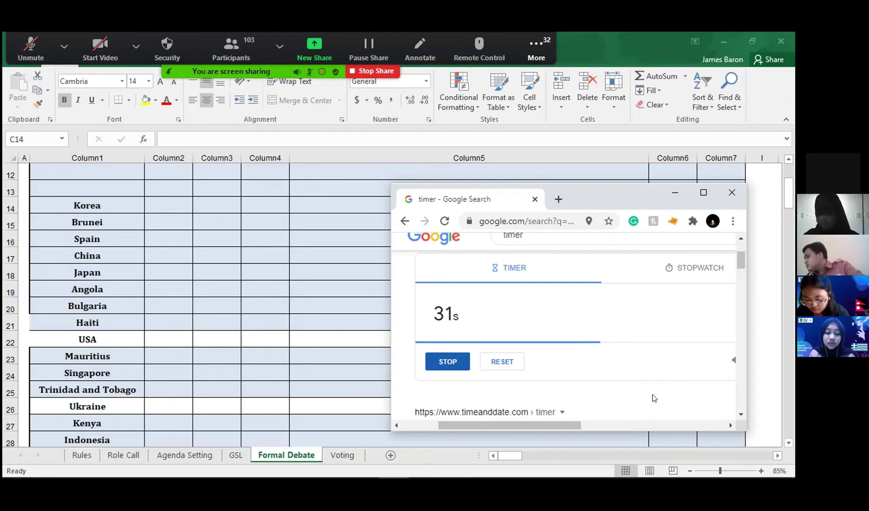
{"action": "left_click", "coordinate": [518, 357]}
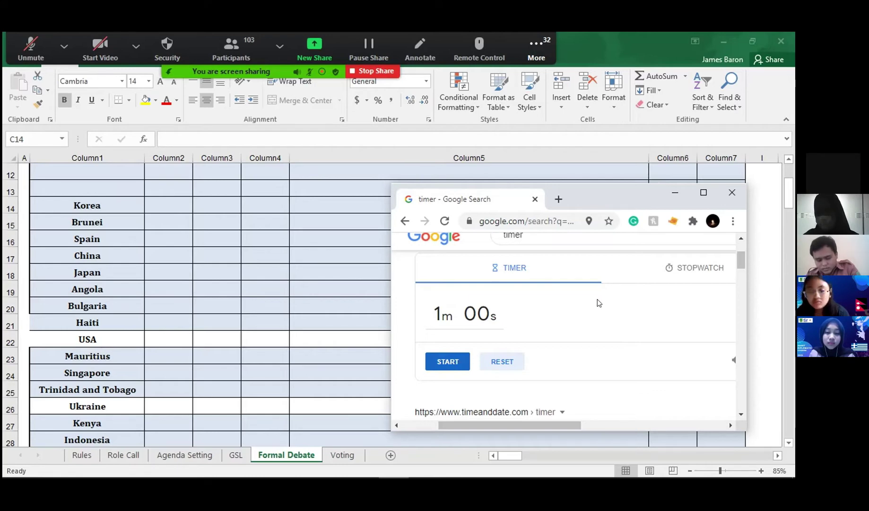
{"action": "key", "text": "space"}
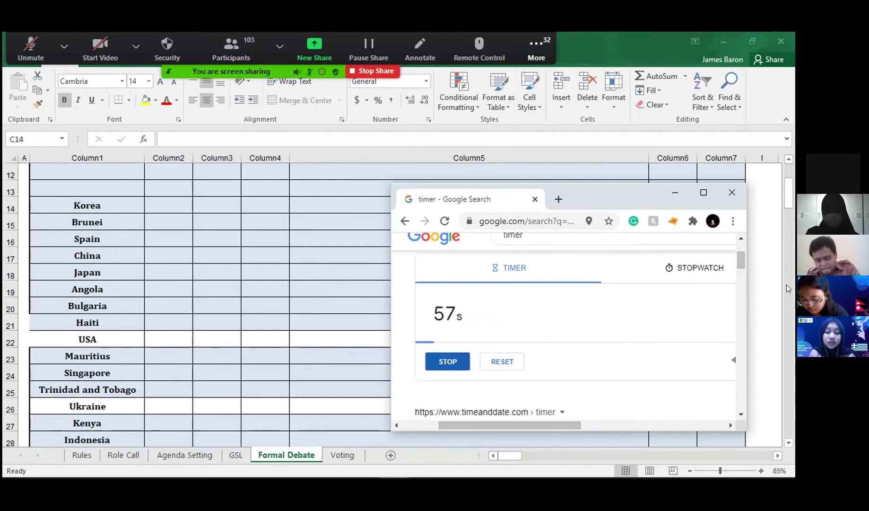
Look through the sheet's delegation list down to argentina and back up to Korea, returning to the timer window.
{"action": "key", "text": "alt+Tab"}
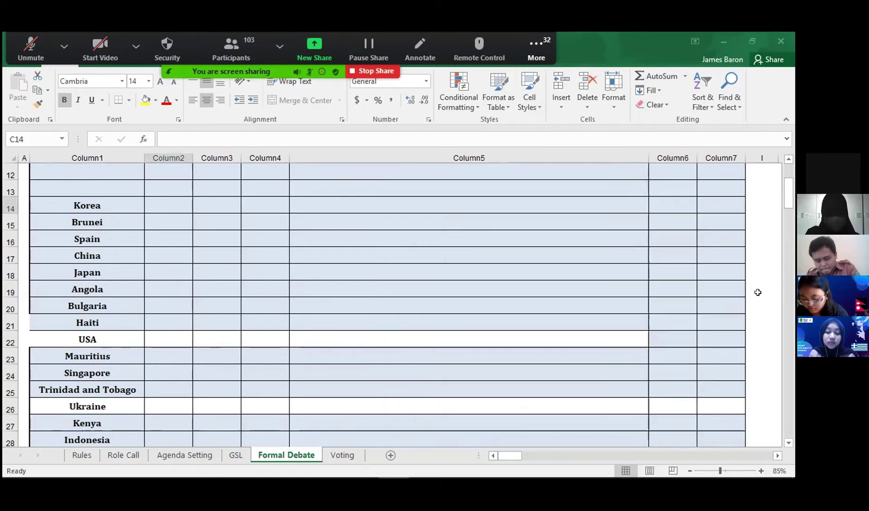
{"action": "scroll", "coordinate": [751, 291], "scroll_direction": "down", "scroll_amount": 3}
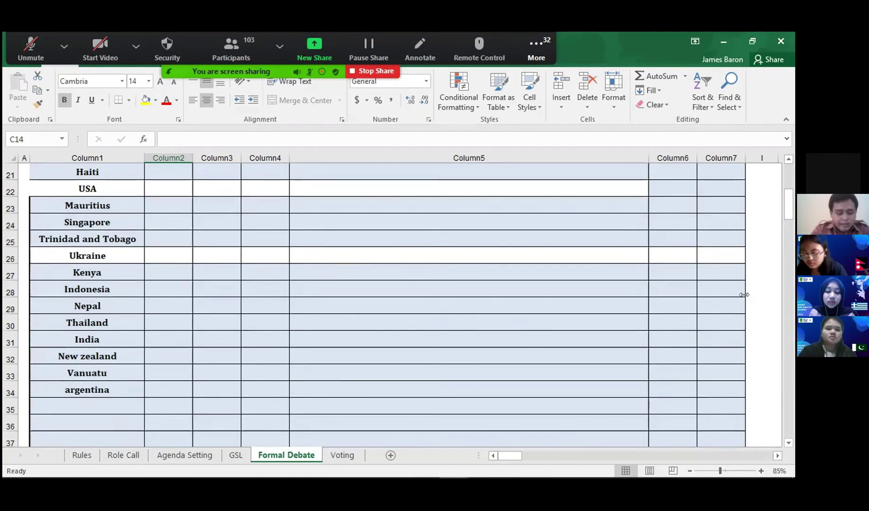
{"action": "key", "text": "alt+Tab"}
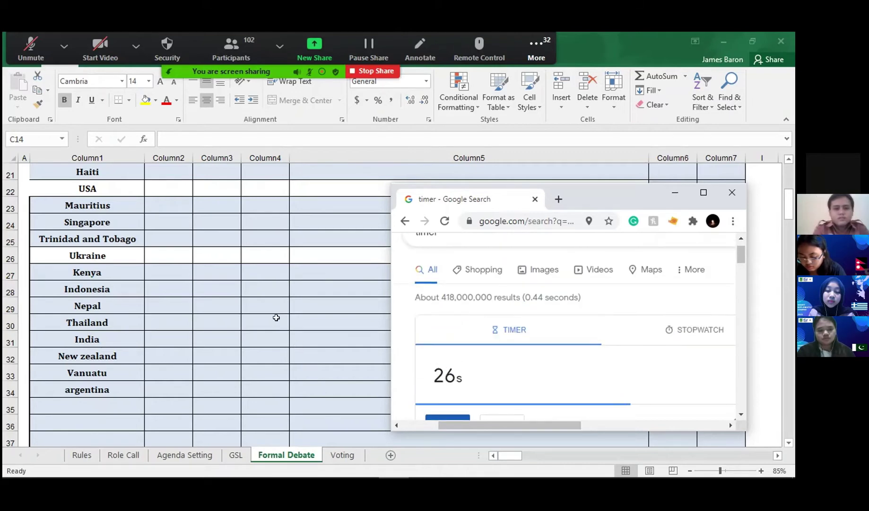
{"action": "left_click", "coordinate": [145, 257]}
{"action": "scroll", "coordinate": [124, 299], "scroll_direction": "up", "scroll_amount": 2}
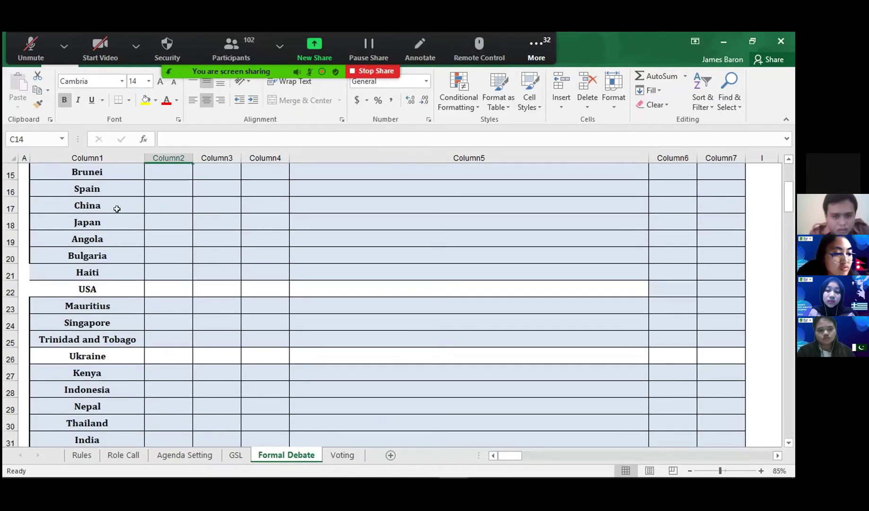
{"action": "scroll", "coordinate": [283, 282], "scroll_direction": "up", "scroll_amount": 1}
{"action": "key", "text": "alt+Tab"}
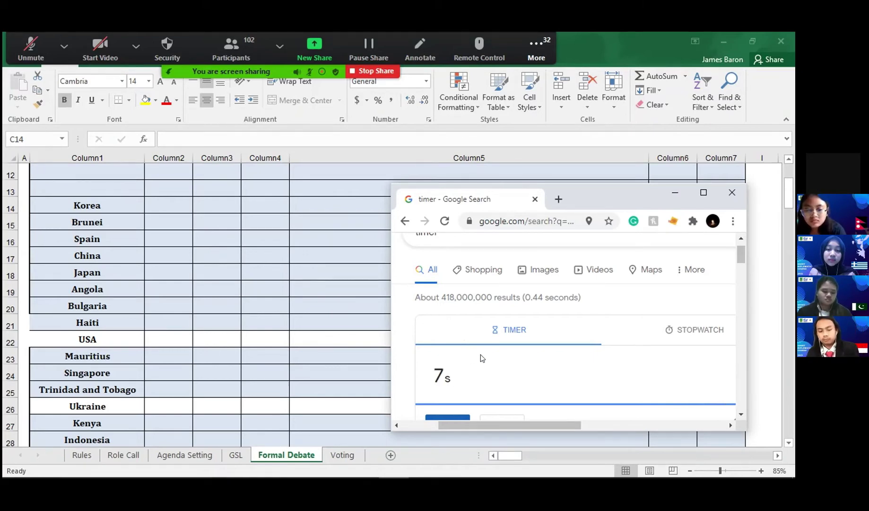
Run the one-minute countdown for three successive turns, resetting the timer before each one.
{"action": "scroll", "coordinate": [484, 359], "scroll_direction": "down", "scroll_amount": 1}
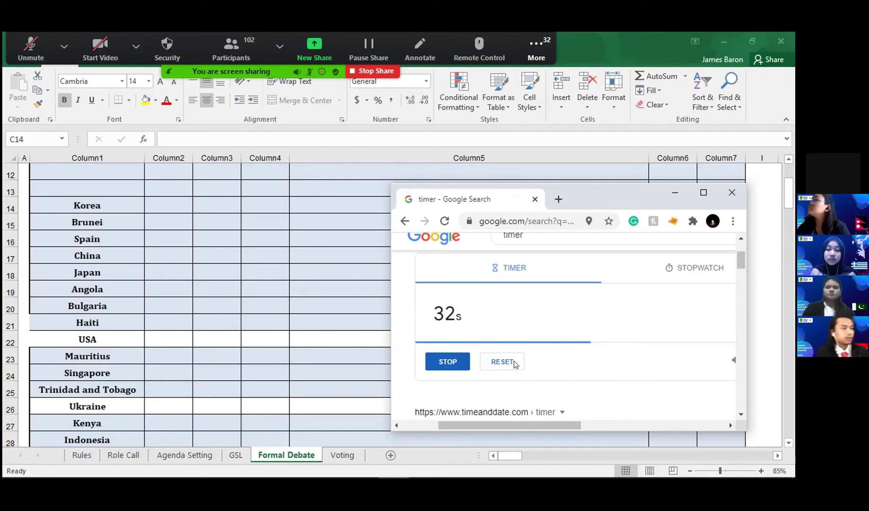
{"action": "left_click", "coordinate": [450, 362]}
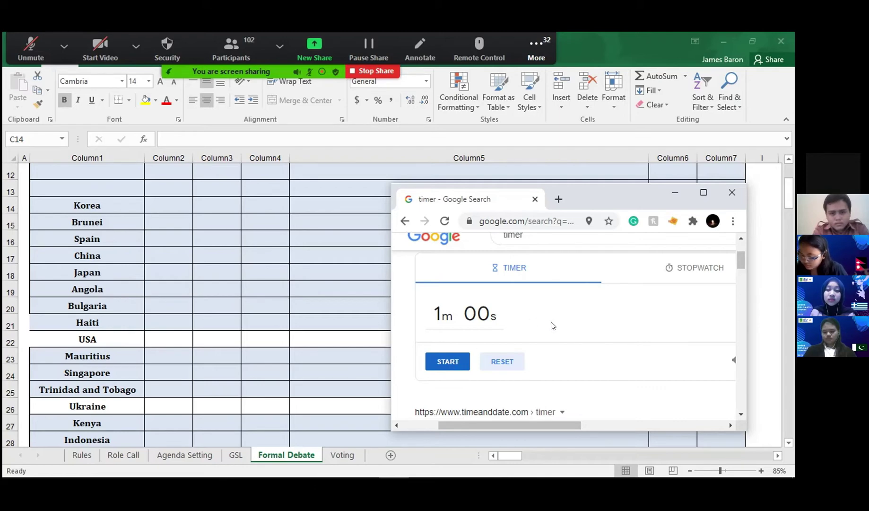
{"action": "key", "text": "space"}
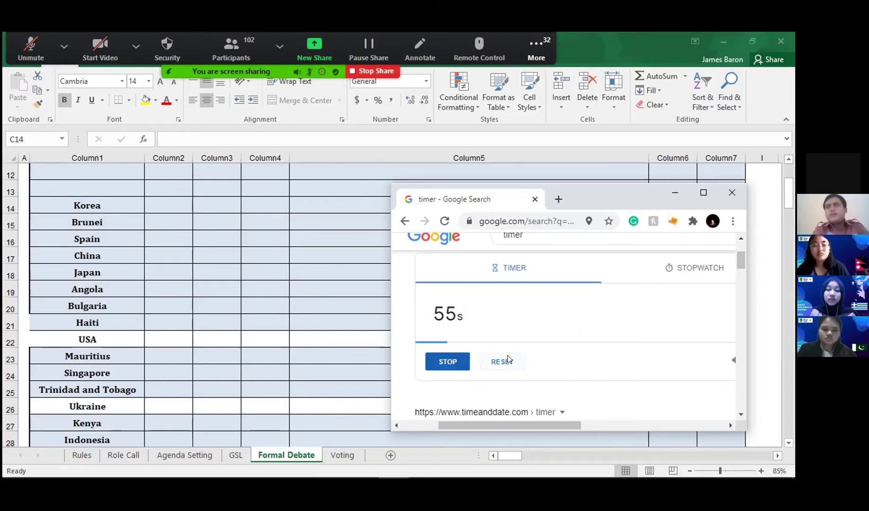
{"action": "left_click", "coordinate": [435, 362]}
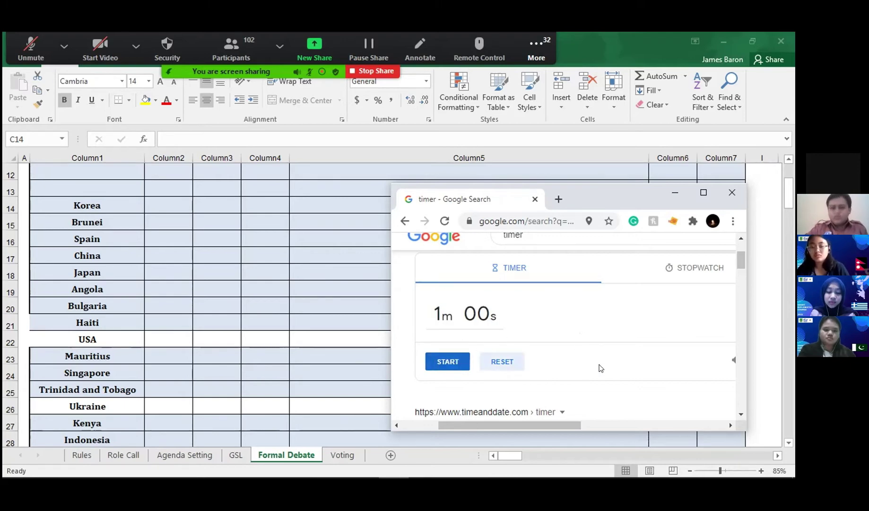
{"action": "key", "text": "space"}
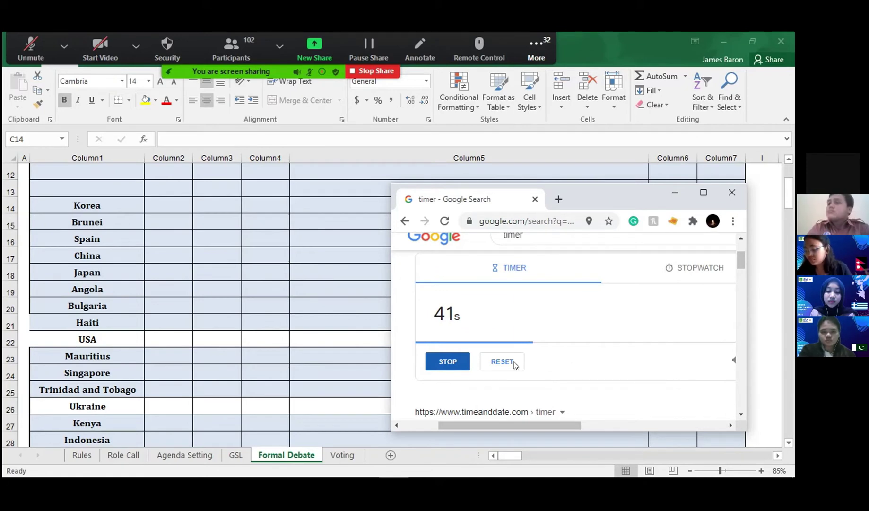
{"action": "left_click", "coordinate": [463, 364]}
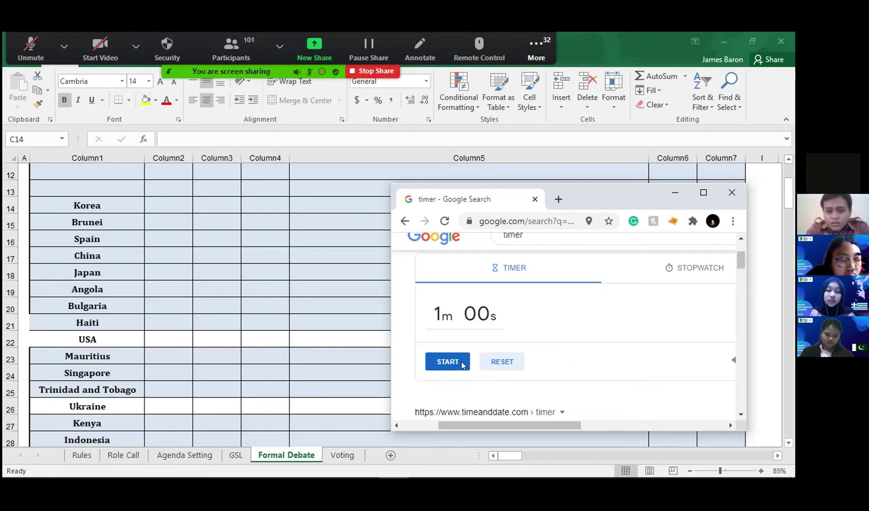
{"action": "key", "text": "space"}
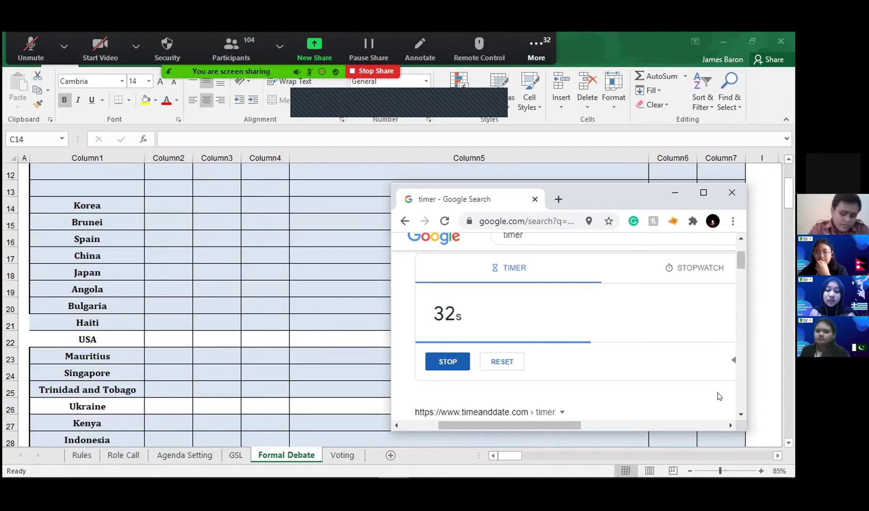
Reset the timer at the end of the speech and time three further turns of one minute each.
{"action": "left_click", "coordinate": [511, 360]}
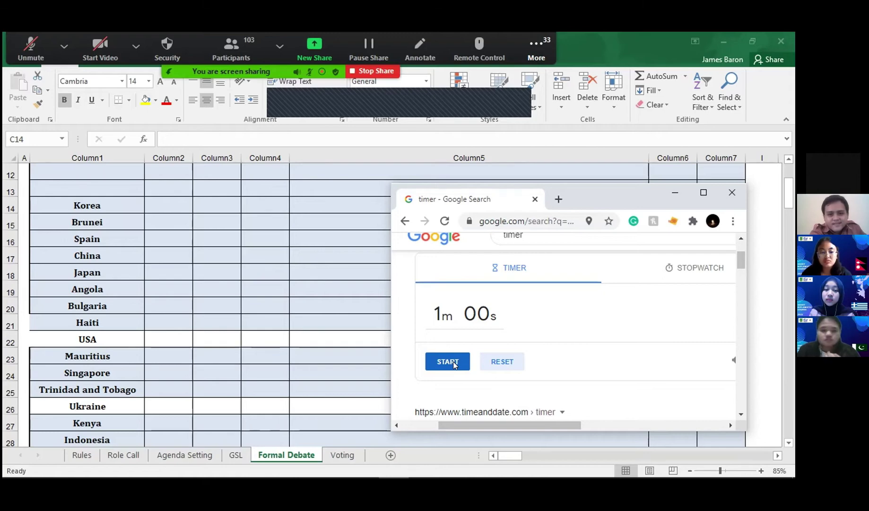
{"action": "left_click", "coordinate": [459, 362]}
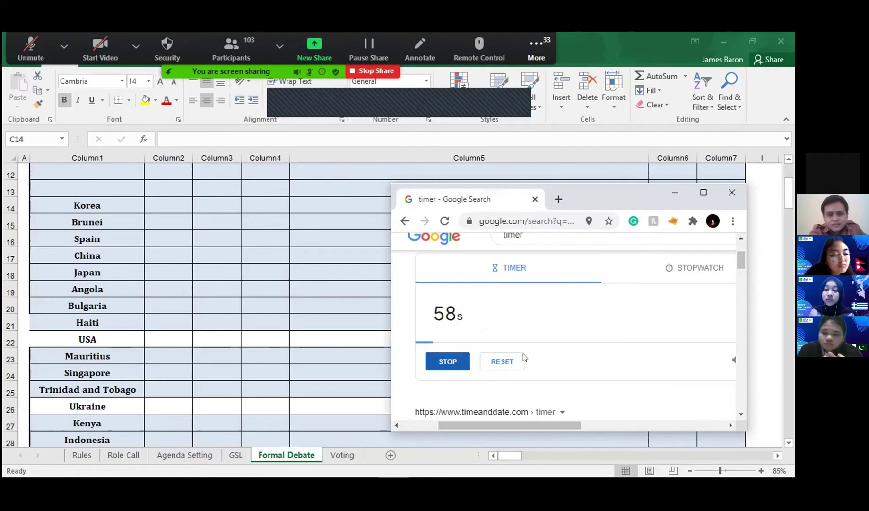
{"action": "left_click", "coordinate": [434, 361]}
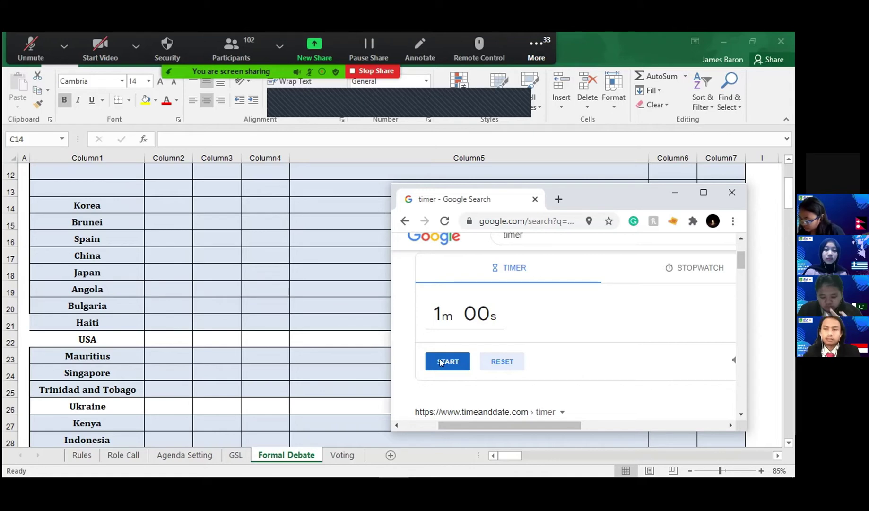
{"action": "key", "text": "space"}
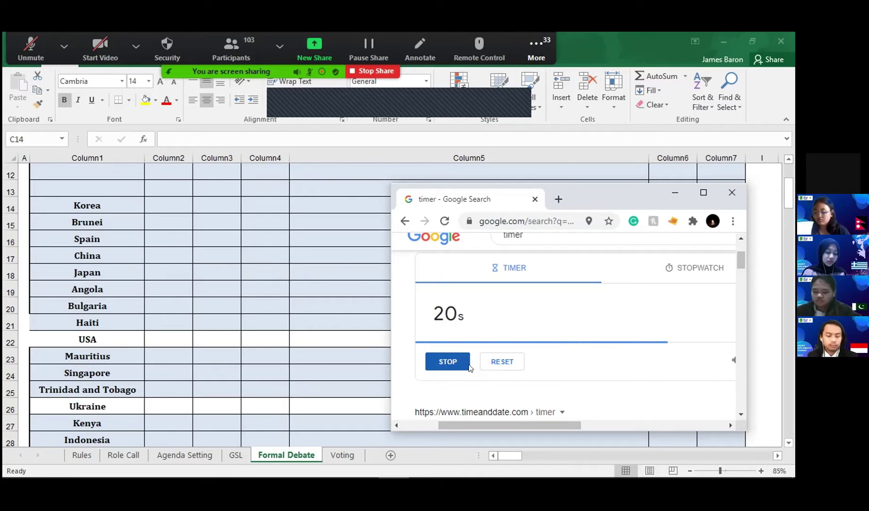
{"action": "left_click", "coordinate": [501, 361]}
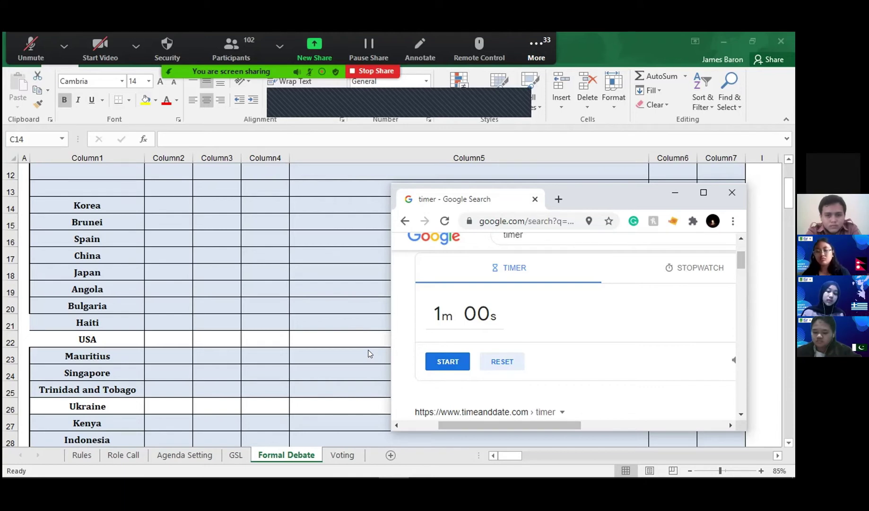
{"action": "left_click", "coordinate": [441, 362]}
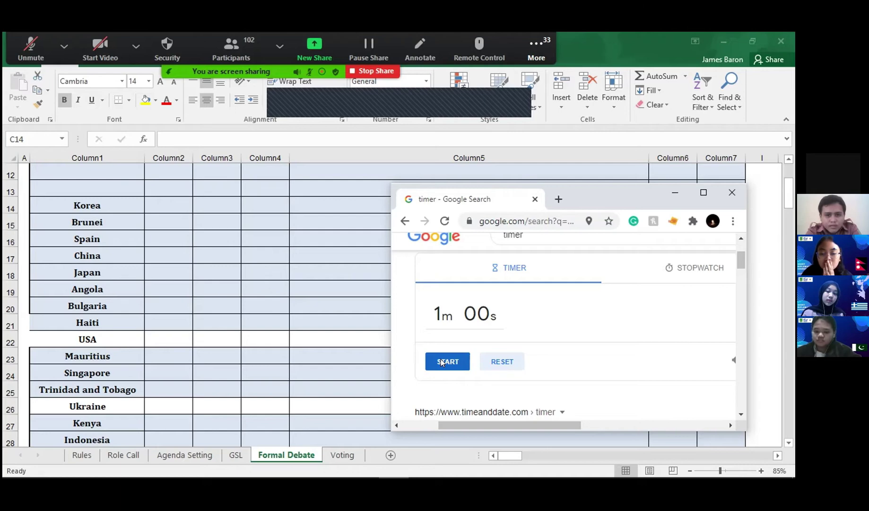
{"action": "left_click", "coordinate": [440, 360]}
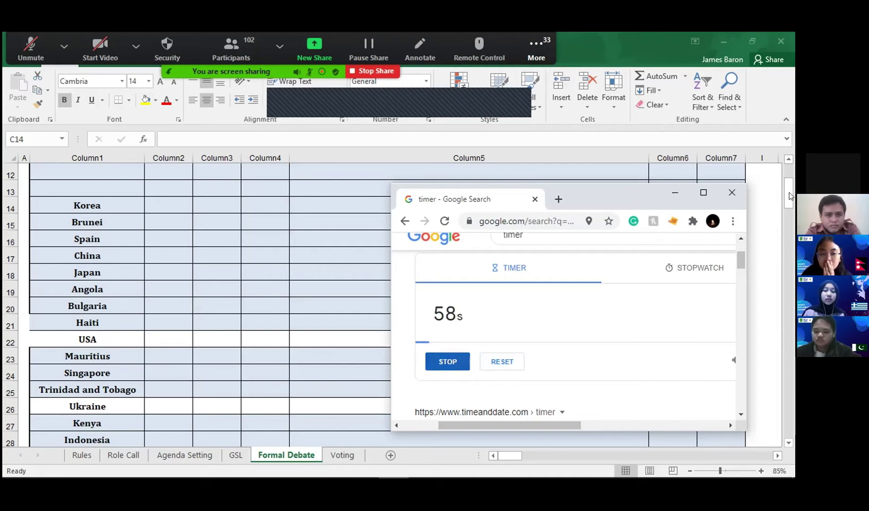
Check the delegation list down to argentina in the sheet, and restart the one-minute countdown for the following turn.
{"action": "left_click_drag", "start_coordinate": [789, 192], "coordinate": [789, 199]}
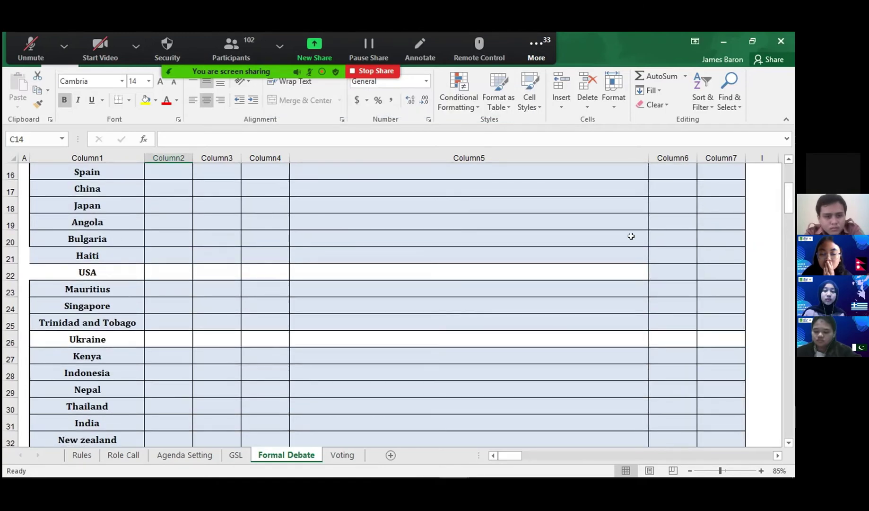
{"action": "scroll", "coordinate": [459, 297], "scroll_direction": "up", "scroll_amount": 1}
{"action": "scroll", "coordinate": [462, 302], "scroll_direction": "down", "scroll_amount": 3}
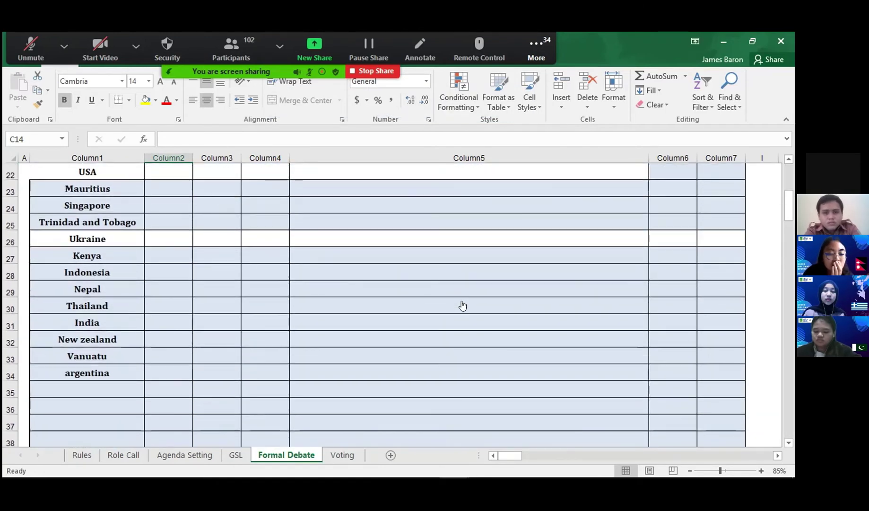
{"action": "key", "text": "alt+Tab"}
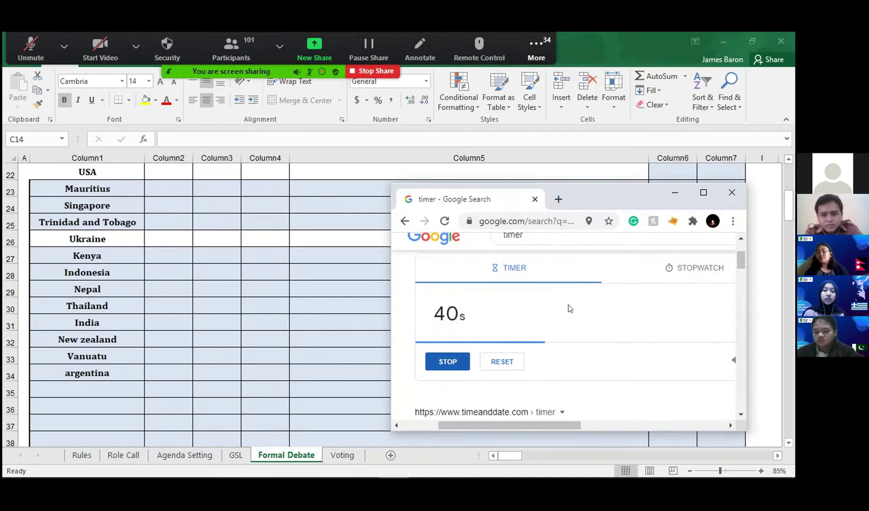
{"action": "left_click", "coordinate": [510, 362]}
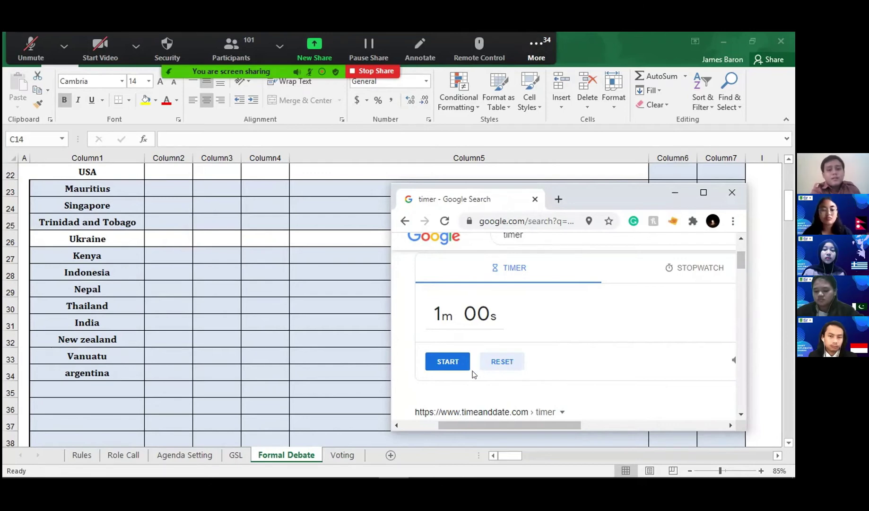
{"action": "left_click", "coordinate": [447, 362]}
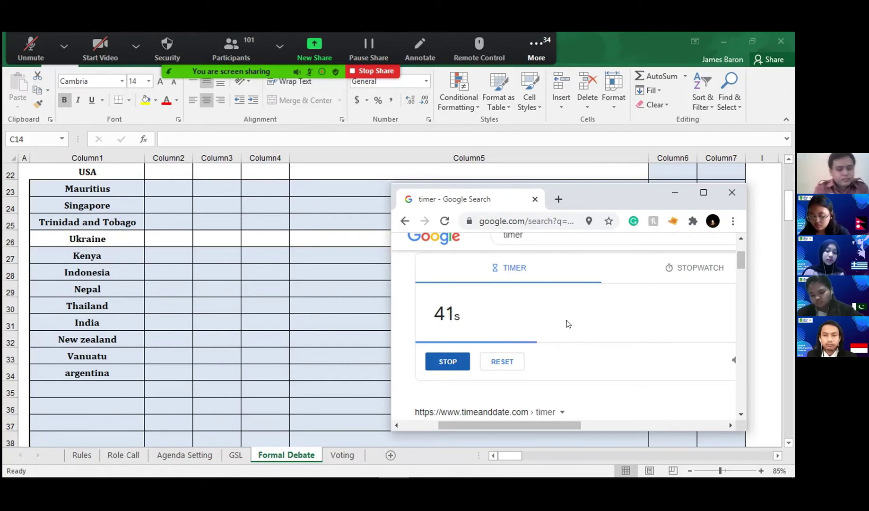
Reset the running timer and time three successive speaking turns of one minute each, resetting it between turns.
{"action": "left_click", "coordinate": [513, 362]}
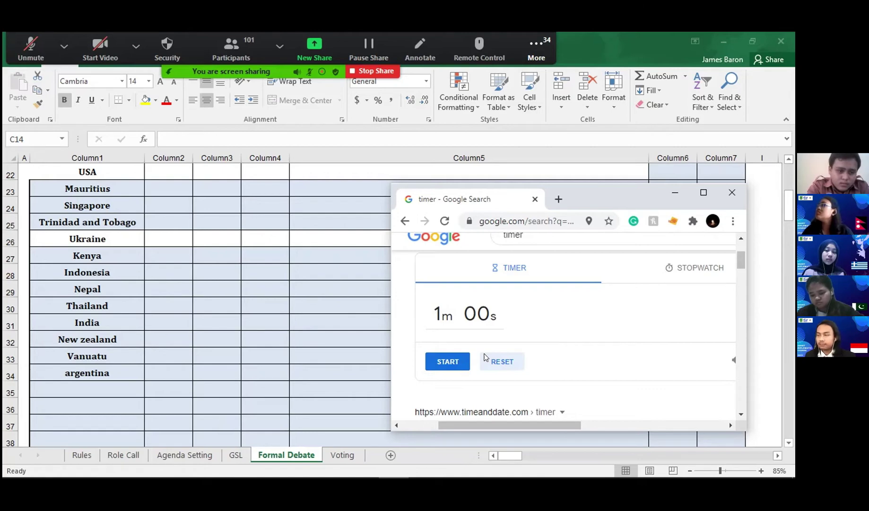
{"action": "left_click", "coordinate": [452, 359]}
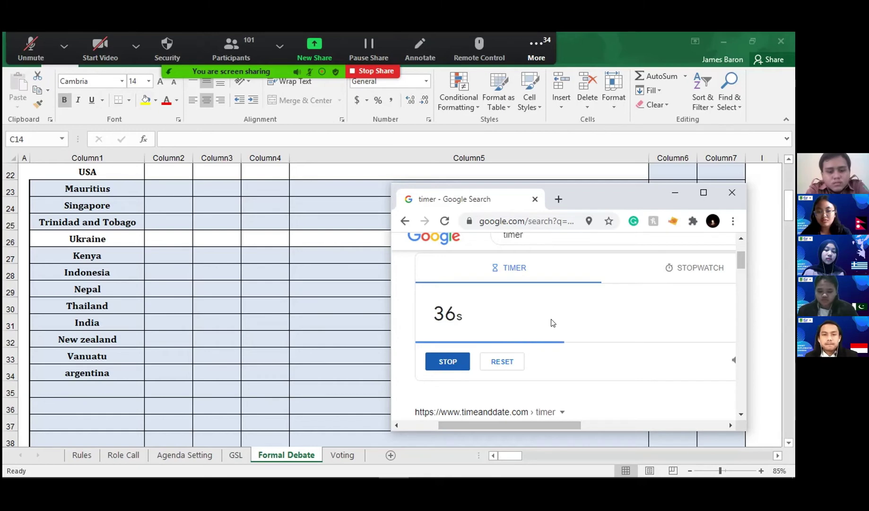
{"action": "left_click", "coordinate": [519, 358]}
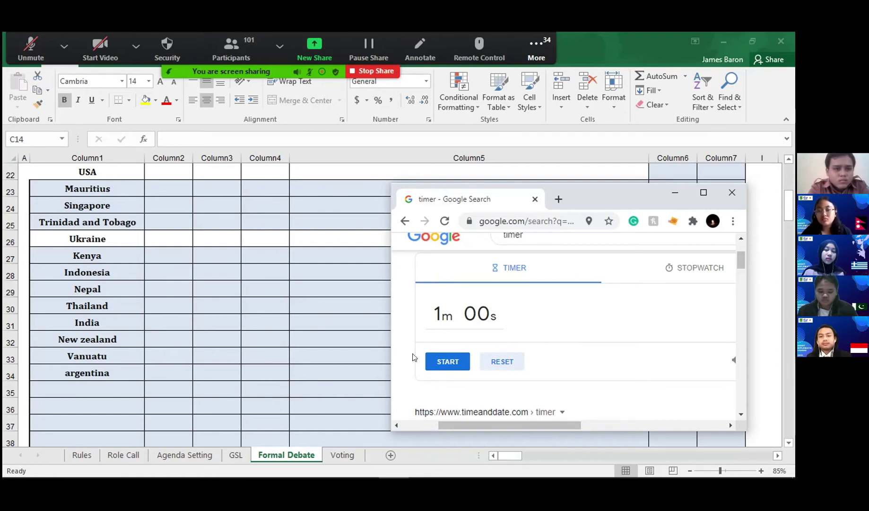
{"action": "left_click", "coordinate": [442, 365]}
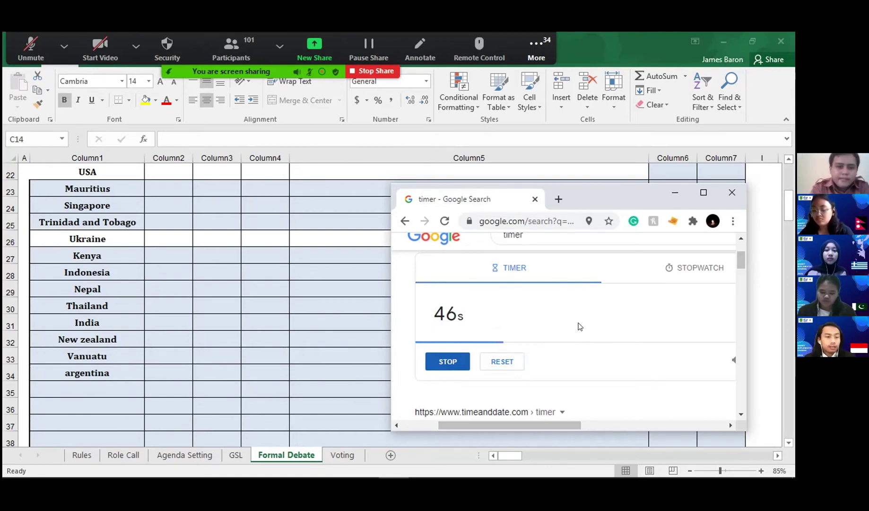
{"action": "left_click", "coordinate": [519, 358]}
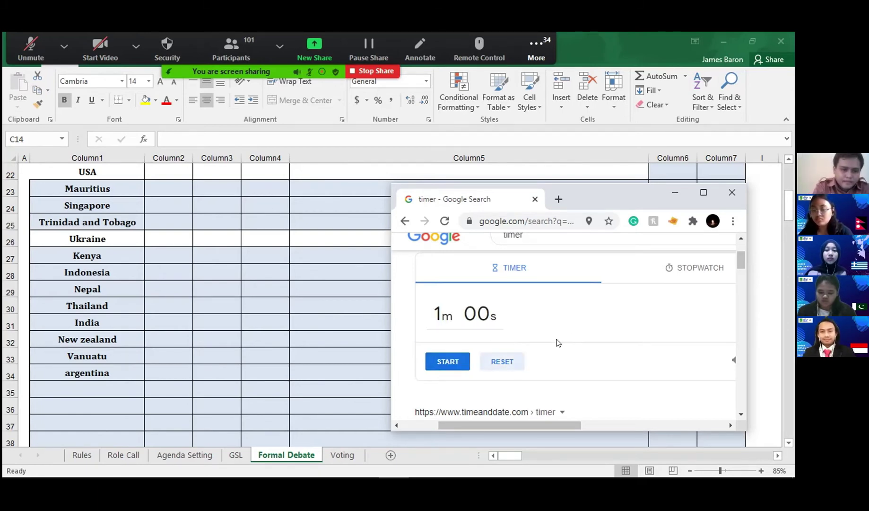
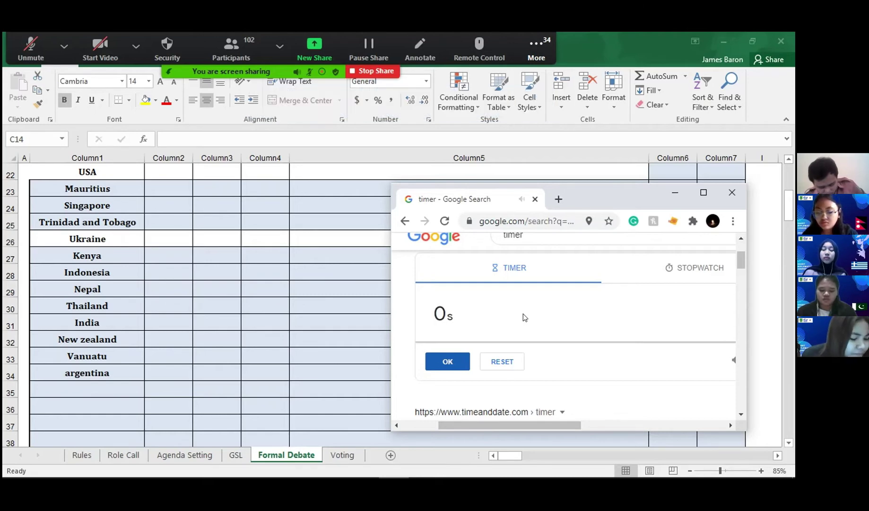
Time the following three turns with the one-minute countdown, resetting the timer before each speaker.
{"action": "left_click", "coordinate": [499, 361]}
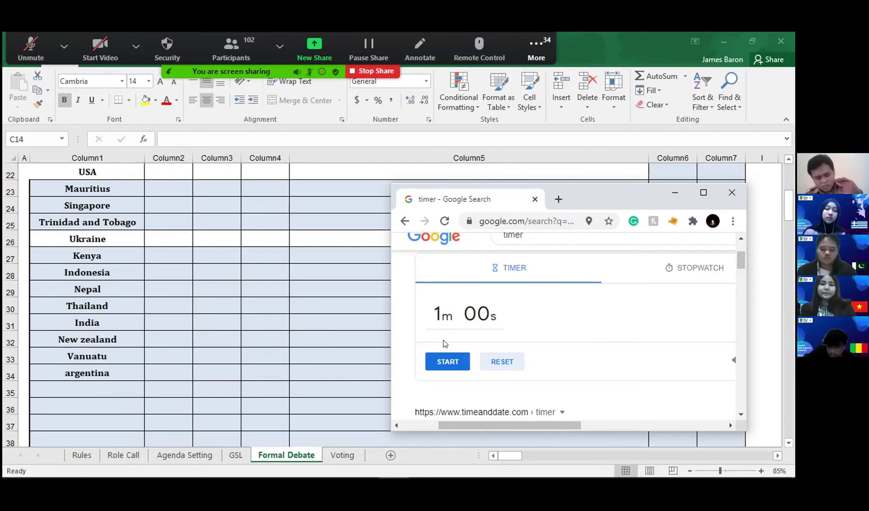
{"action": "left_click", "coordinate": [444, 355]}
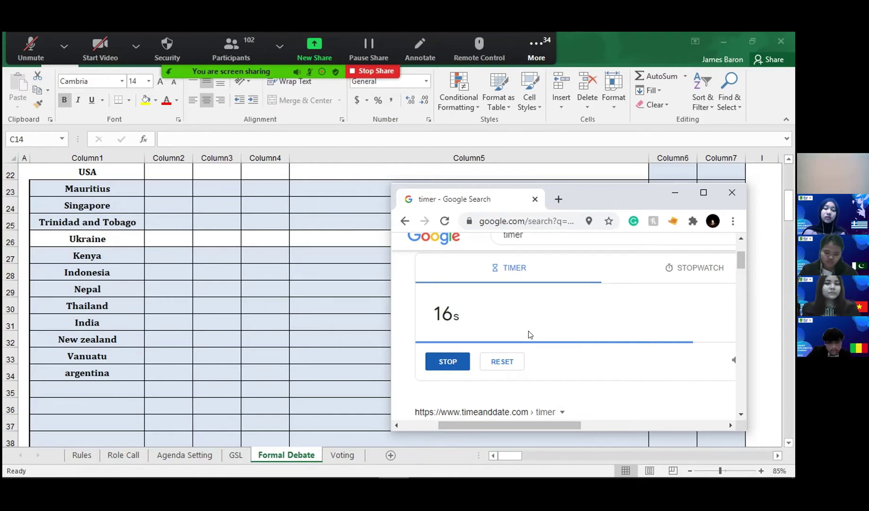
{"action": "left_click", "coordinate": [503, 360]}
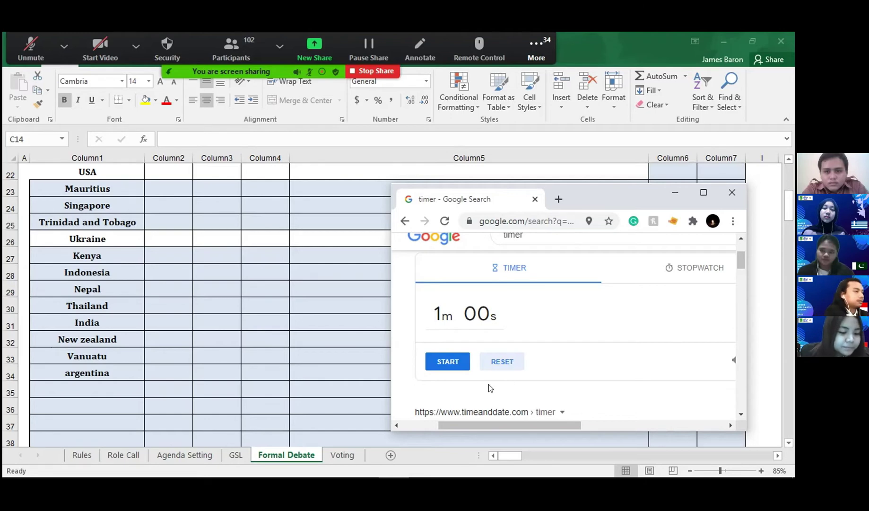
{"action": "left_click", "coordinate": [453, 359]}
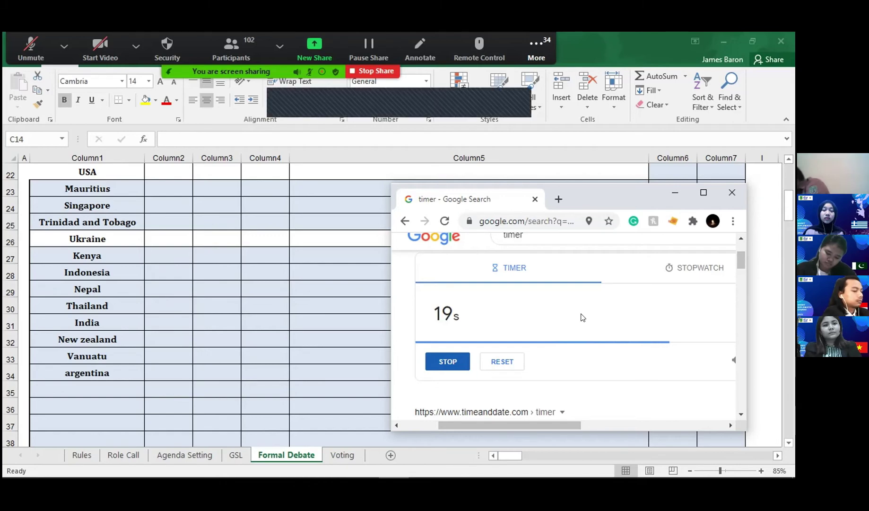
{"action": "left_click", "coordinate": [502, 361]}
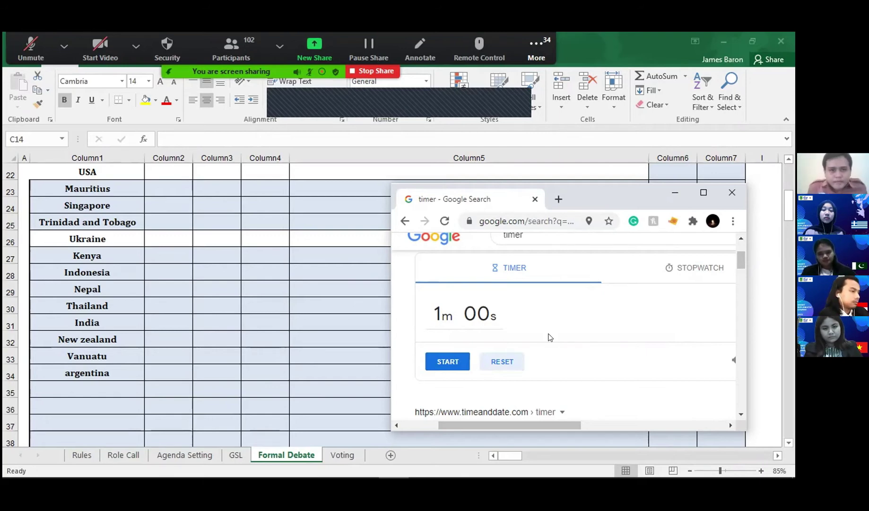
{"action": "left_click", "coordinate": [454, 363]}
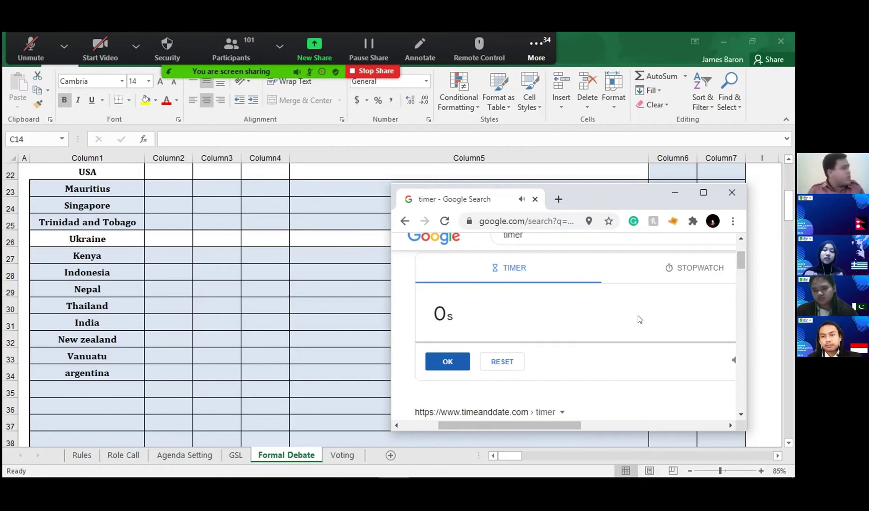
Run the one-minute countdown for three more turns and reset the timer after the last one.
{"action": "left_click", "coordinate": [510, 363]}
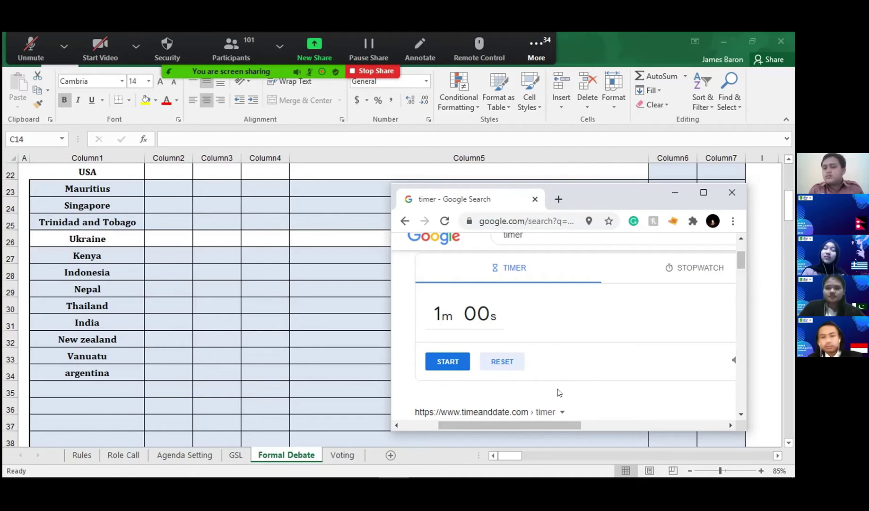
{"action": "left_click", "coordinate": [453, 363]}
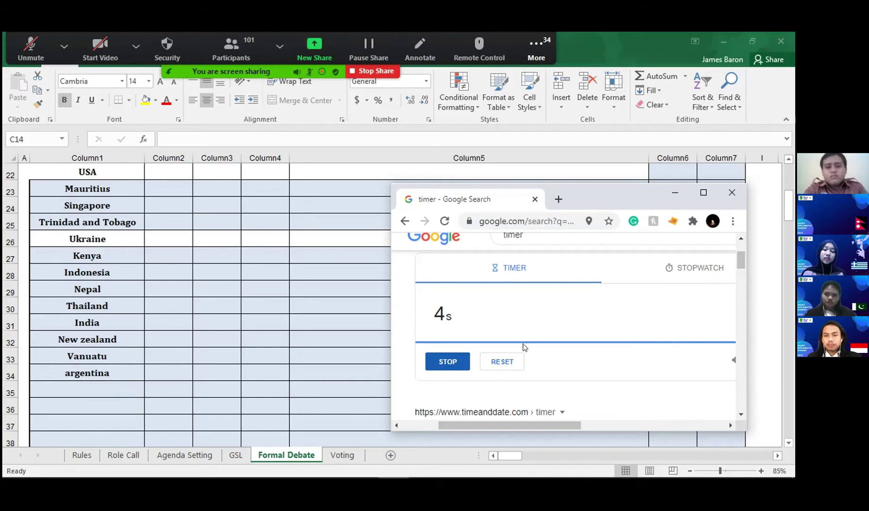
{"action": "left_click", "coordinate": [507, 360]}
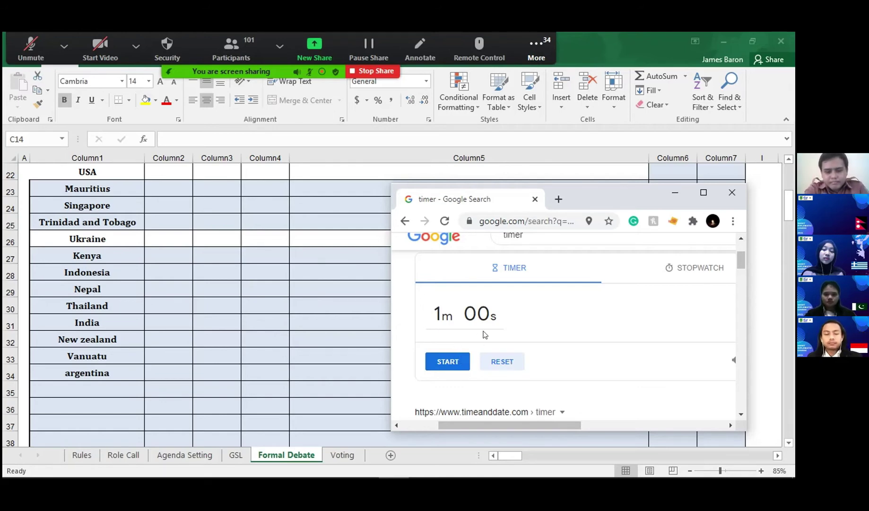
{"action": "key", "text": "Return"}
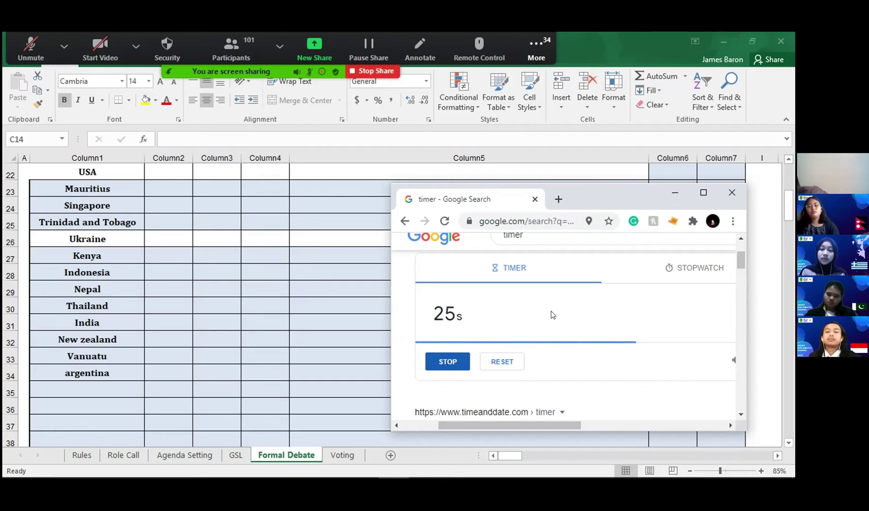
{"action": "left_click", "coordinate": [498, 362]}
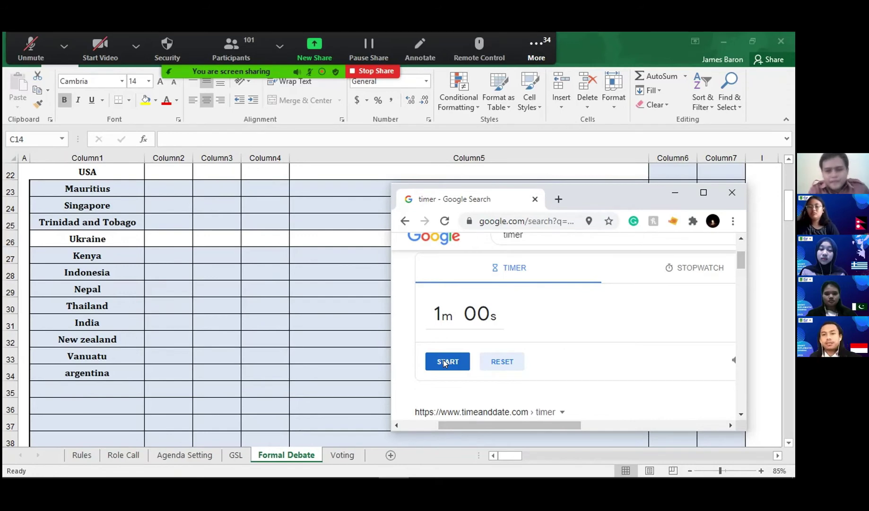
{"action": "key", "text": "space"}
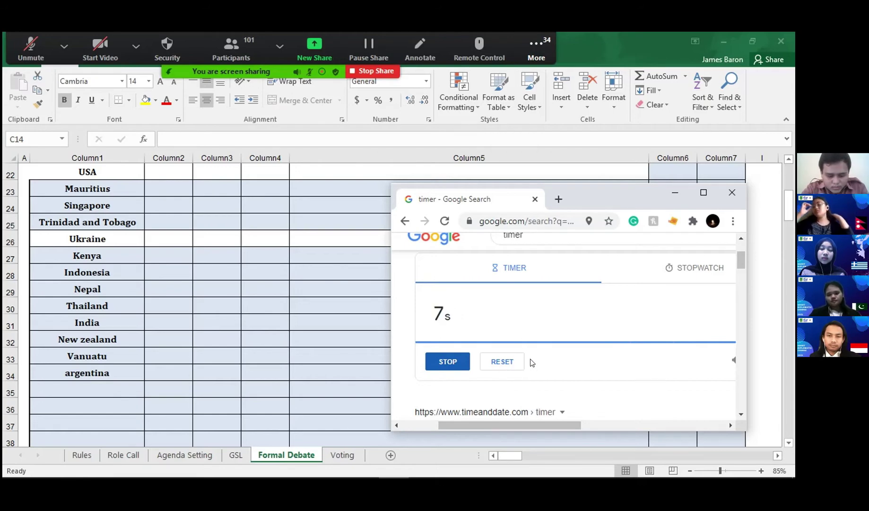
{"action": "left_click", "coordinate": [502, 361]}
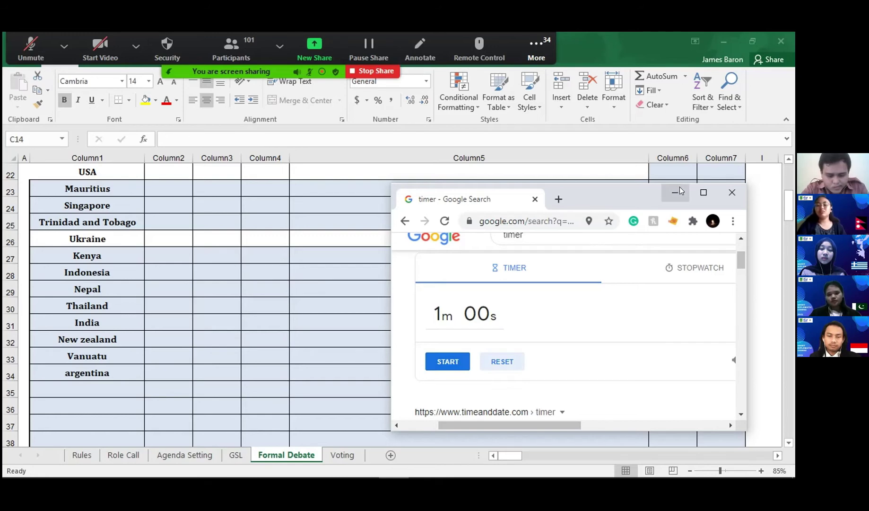
Minimize the timer window and clear the old proposals, votes and delegation list from the Formal Debate table, rows 9 to 34.
{"action": "left_click", "coordinate": [675, 191]}
{"action": "scroll", "coordinate": [343, 318], "scroll_direction": "up", "scroll_amount": 6}
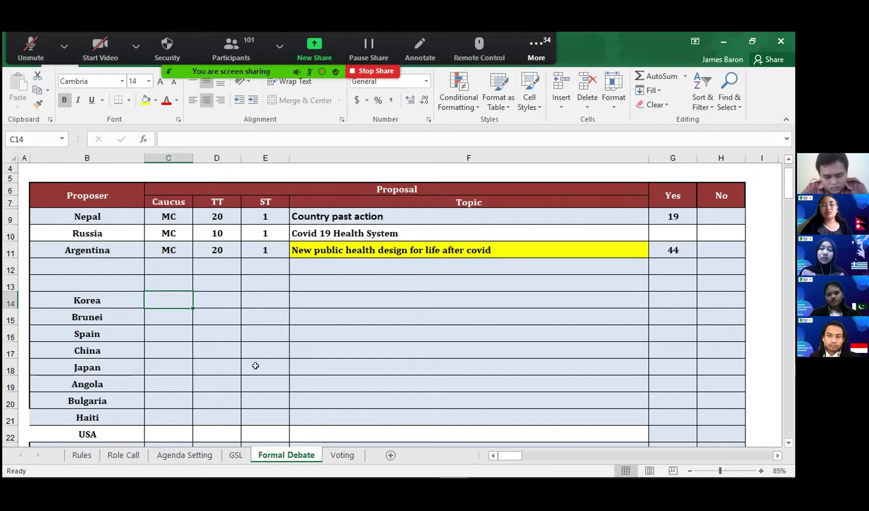
{"action": "scroll", "coordinate": [255, 366], "scroll_direction": "down", "scroll_amount": 5}
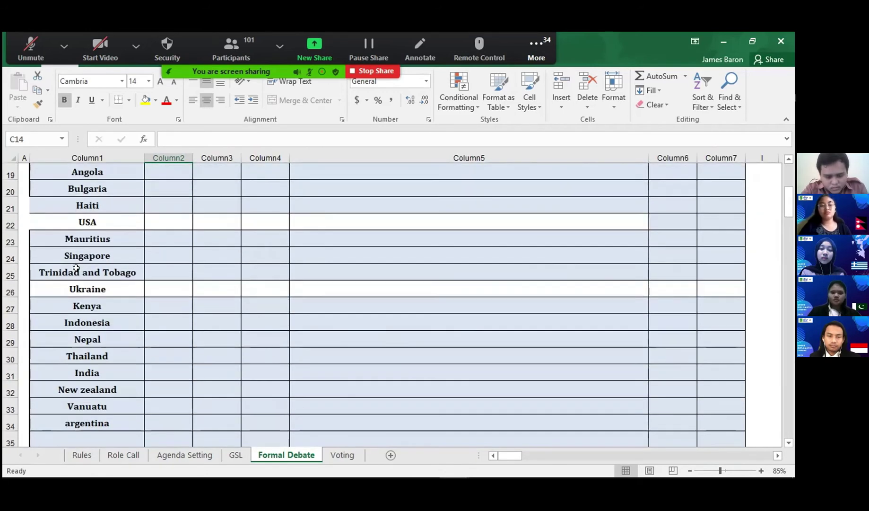
{"action": "scroll", "coordinate": [75, 268], "scroll_direction": "down", "scroll_amount": 3}
{"action": "left_click", "coordinate": [85, 271]}
{"action": "scroll", "coordinate": [547, 272], "scroll_direction": "up", "scroll_amount": 9}
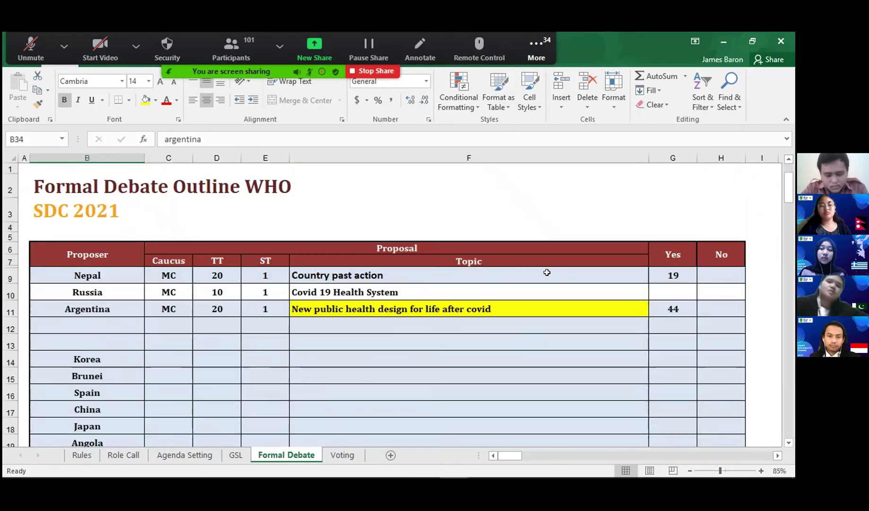
{"action": "key", "text": "ctrl+a"}
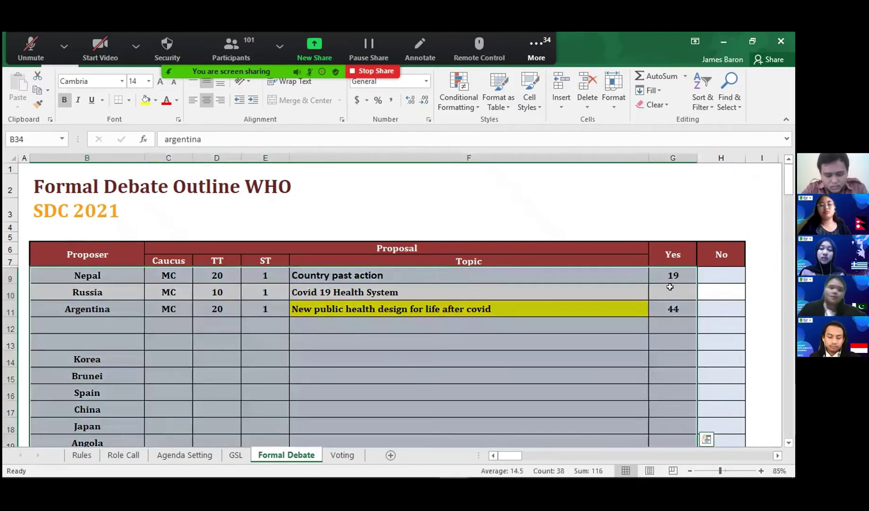
{"action": "scroll", "coordinate": [670, 286], "scroll_direction": "down", "scroll_amount": 5}
{"action": "key", "text": "Delete"}
{"action": "scroll", "coordinate": [596, 300], "scroll_direction": "up", "scroll_amount": 5}
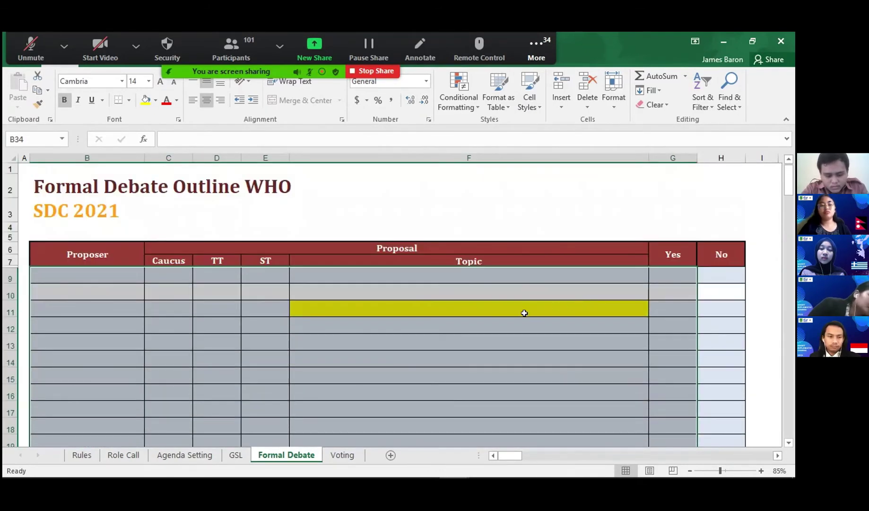
Replace the yellow highlight of topic cell F11 with the light blue fill of the surrounding rows.
{"action": "left_click", "coordinate": [524, 313]}
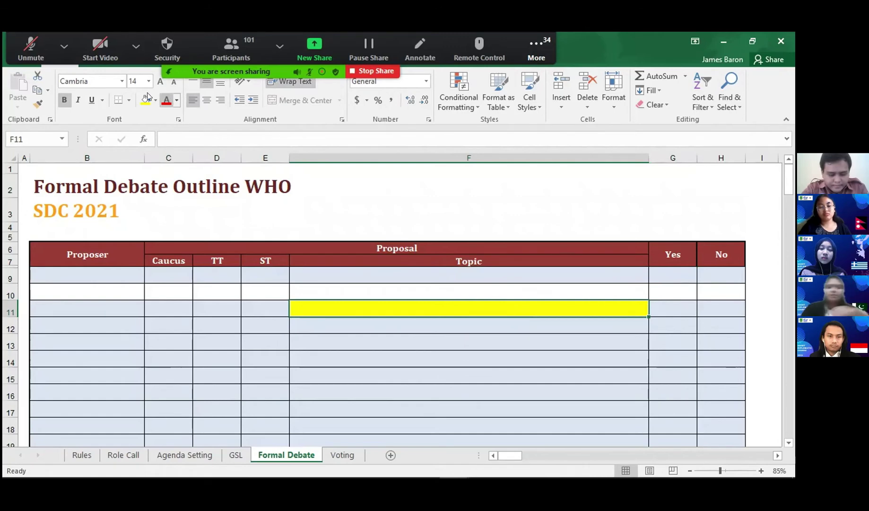
{"action": "left_click", "coordinate": [156, 100]}
{"action": "left_click", "coordinate": [169, 206]}
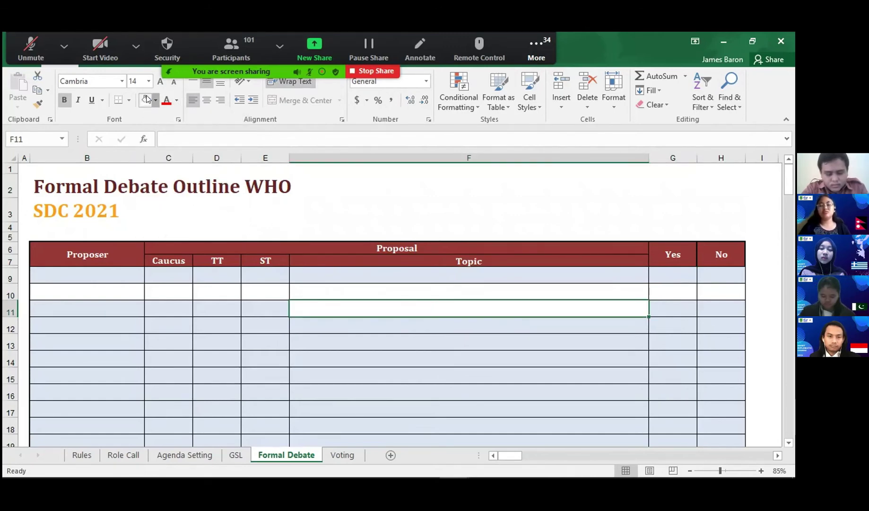
{"action": "left_click", "coordinate": [156, 100]}
{"action": "left_click", "coordinate": [184, 133]}
Enter China as the first proposer in cell B9 and raise the system volume to 100.
{"action": "left_click", "coordinate": [96, 276]}
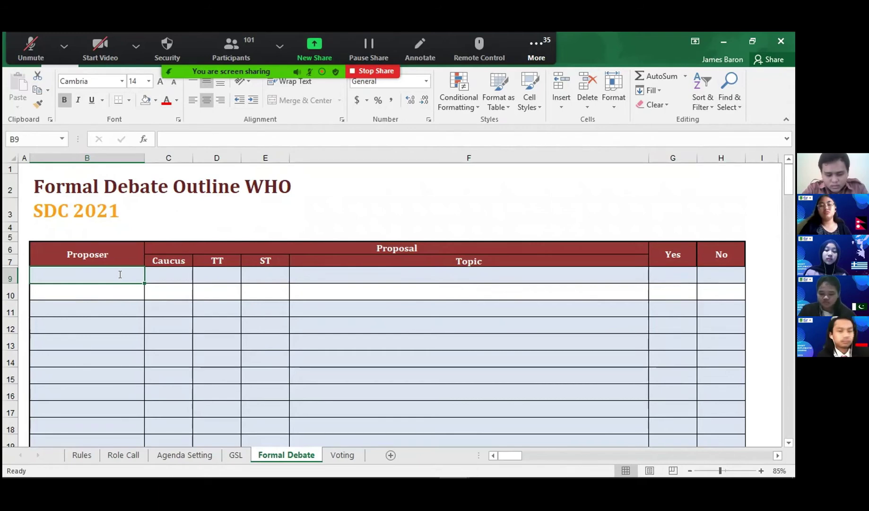
{"action": "double_click", "coordinate": [120, 274]}
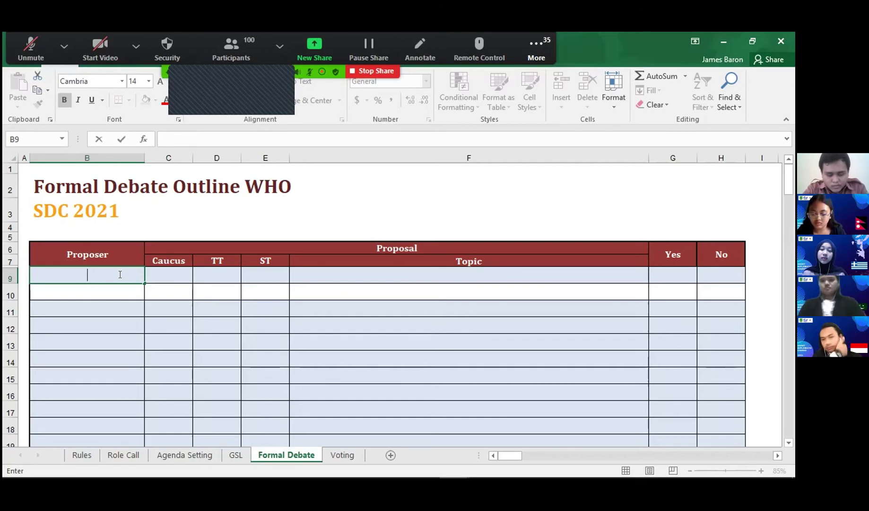
{"action": "type", "text": "China"}
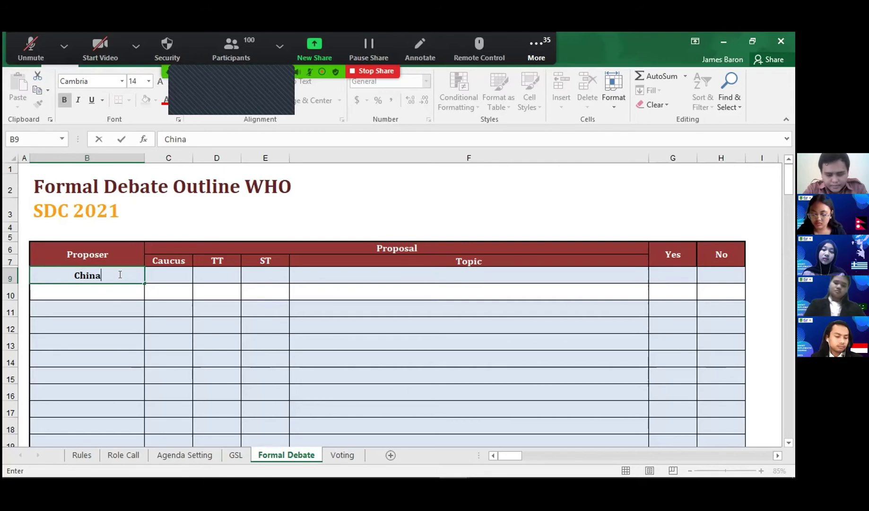
{"action": "key", "text": "XF86AudioRaiseVolume"}
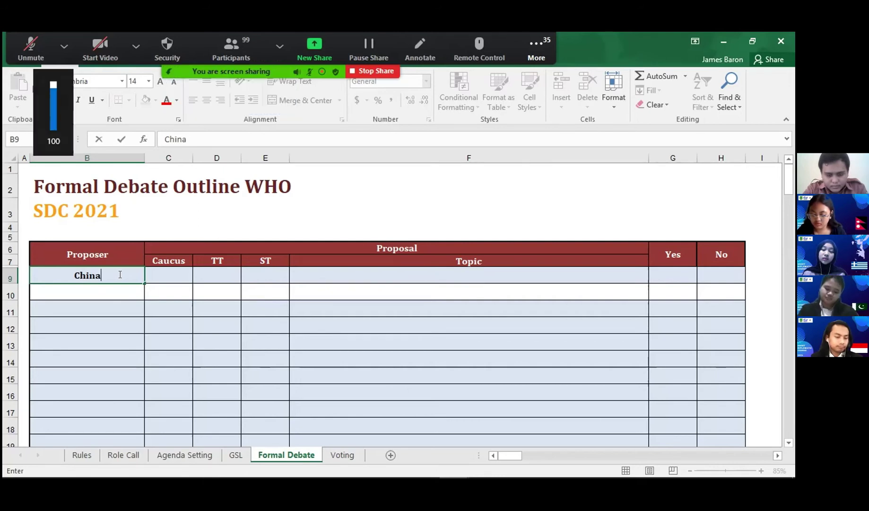
Enter MC as the caucus type for China in cell C9, and erase that entry again.
{"action": "left_click", "coordinate": [160, 275]}
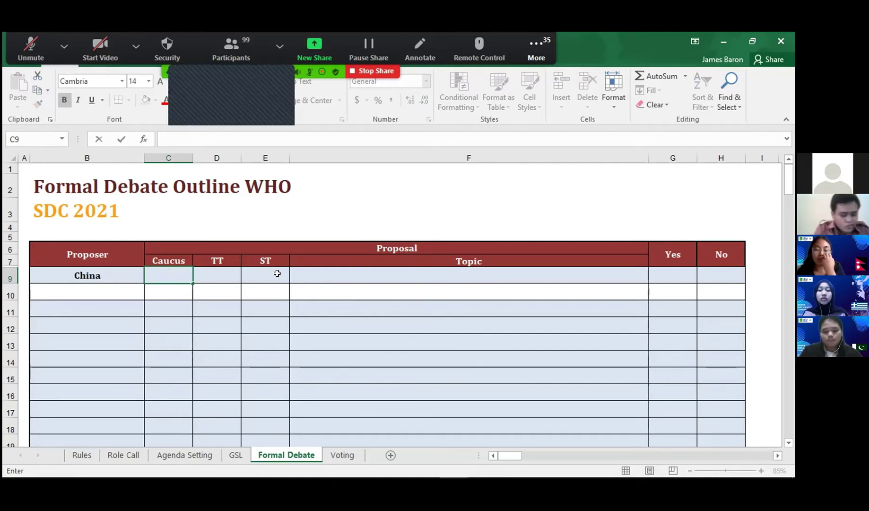
{"action": "left_click", "coordinate": [180, 275]}
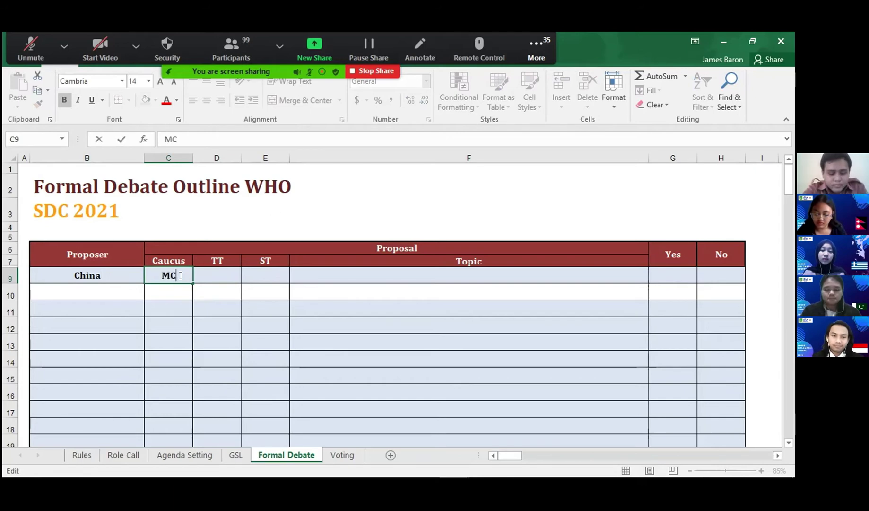
{"action": "double_click", "coordinate": [166, 275]}
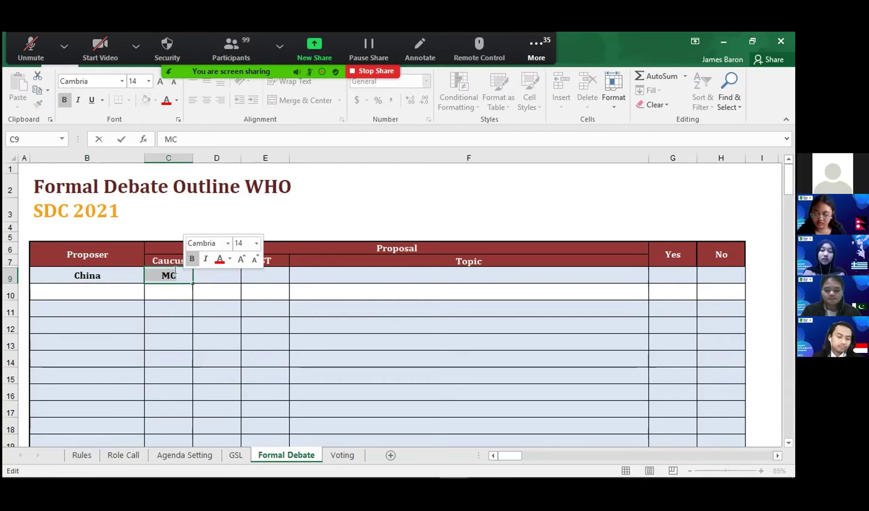
{"action": "left_click", "coordinate": [176, 270]}
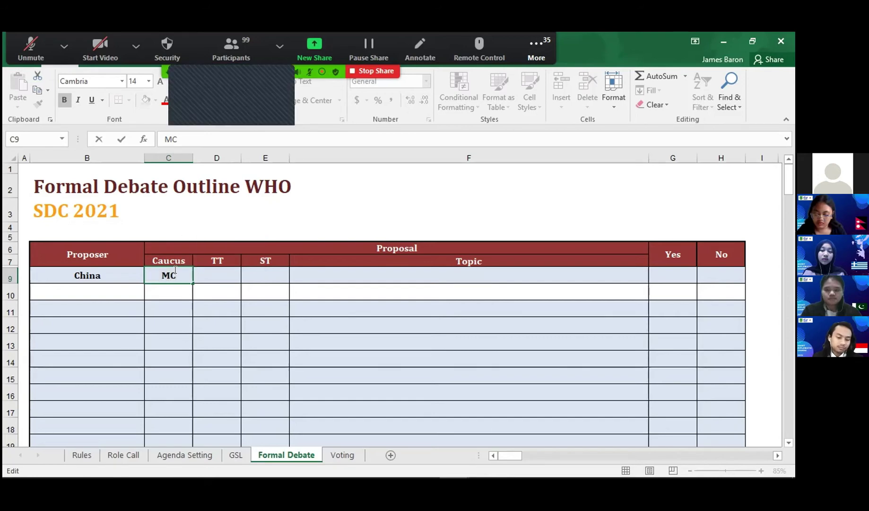
{"action": "key", "text": "BackSpace"}
{"action": "key", "text": "BackSpace"}
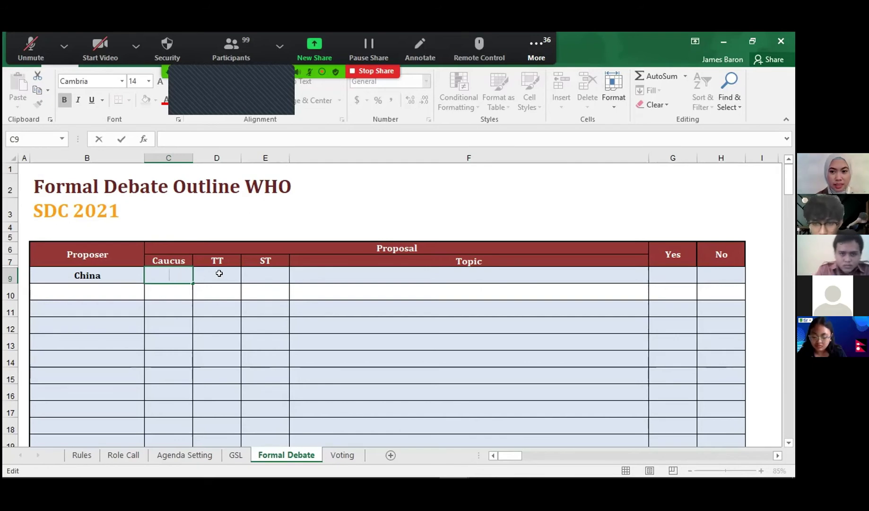
Enter 1 for both TT and ST of China's proposal in cells D9 and E9.
{"action": "left_click", "coordinate": [236, 275]}
{"action": "type", "text": "1"}
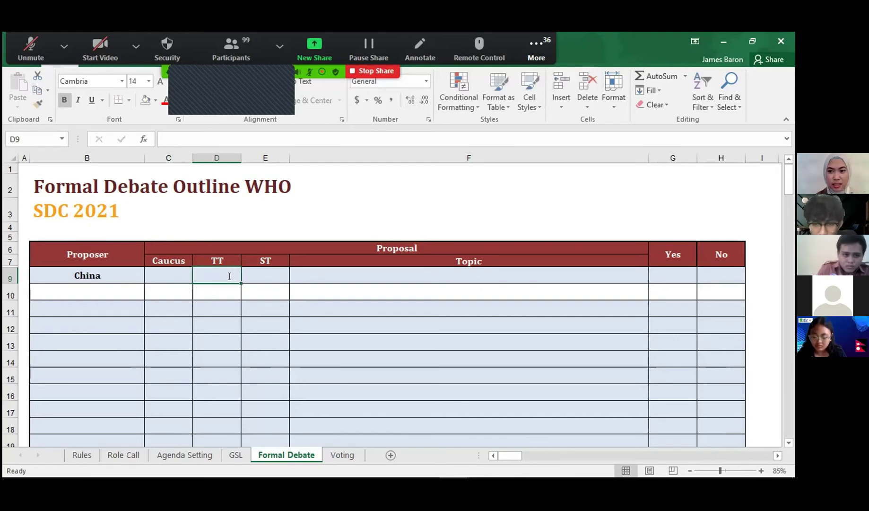
{"action": "left_click", "coordinate": [271, 273]}
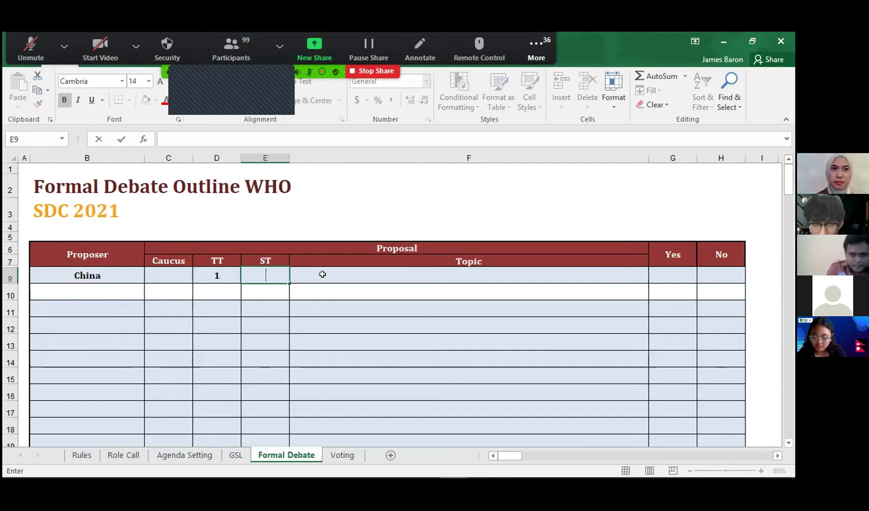
{"action": "type", "text": "1"}
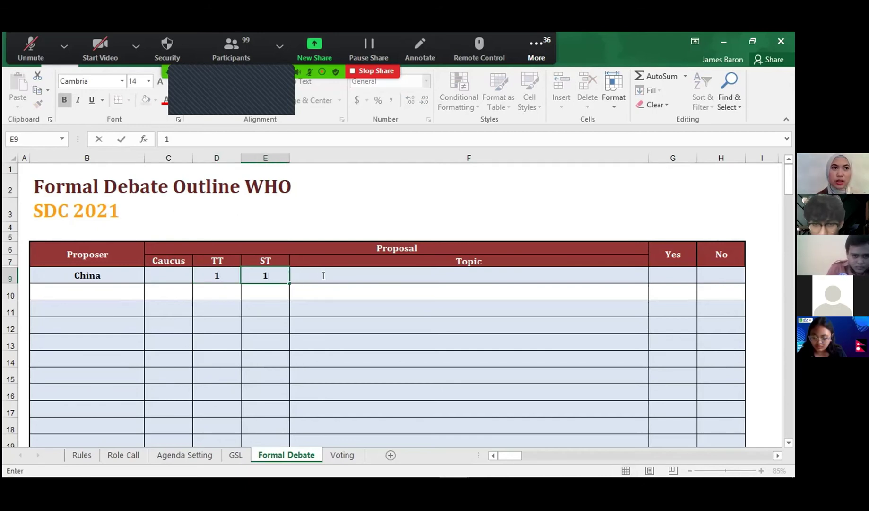
Enter "How to end the covid 19" as the topic of China's proposal in cell F9.
{"action": "left_click", "coordinate": [324, 275]}
{"action": "type", "text": "How "}
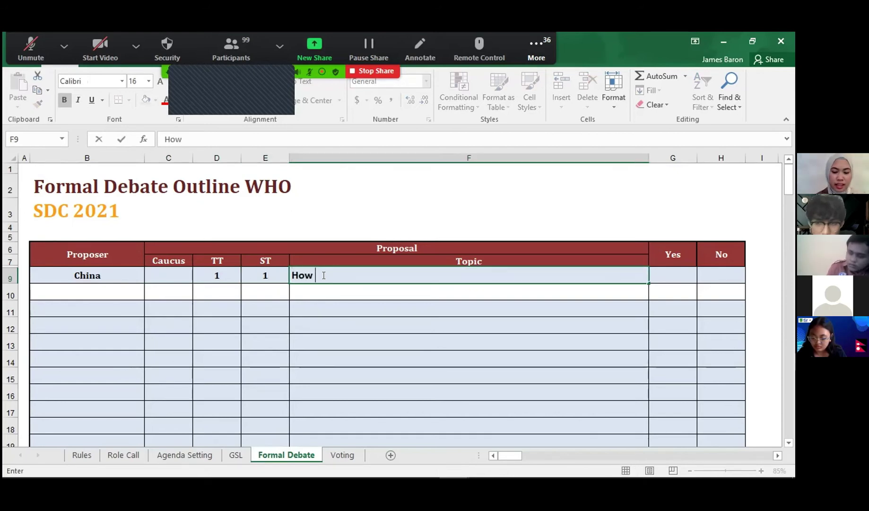
{"action": "type", "text": "to strug"}
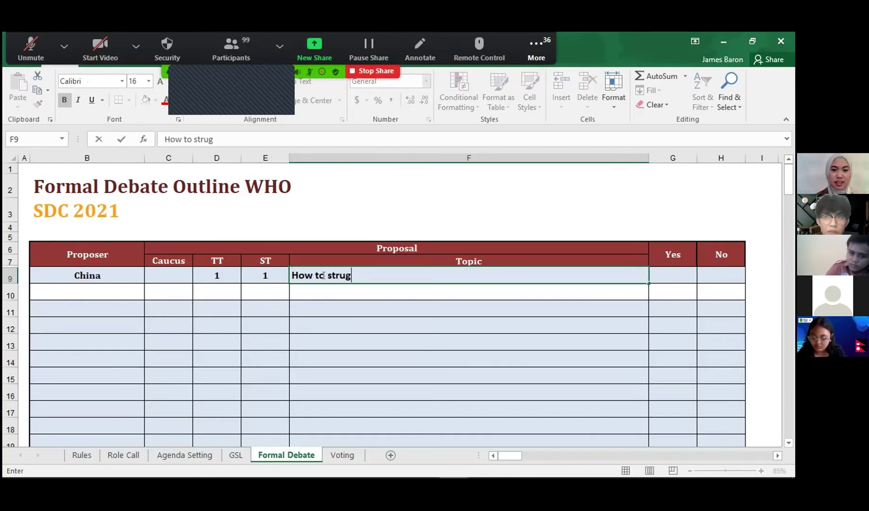
{"action": "type", "text": "gle"}
{"action": "key", "text": "BackSpace"}
{"action": "key", "text": "BackSpace"}
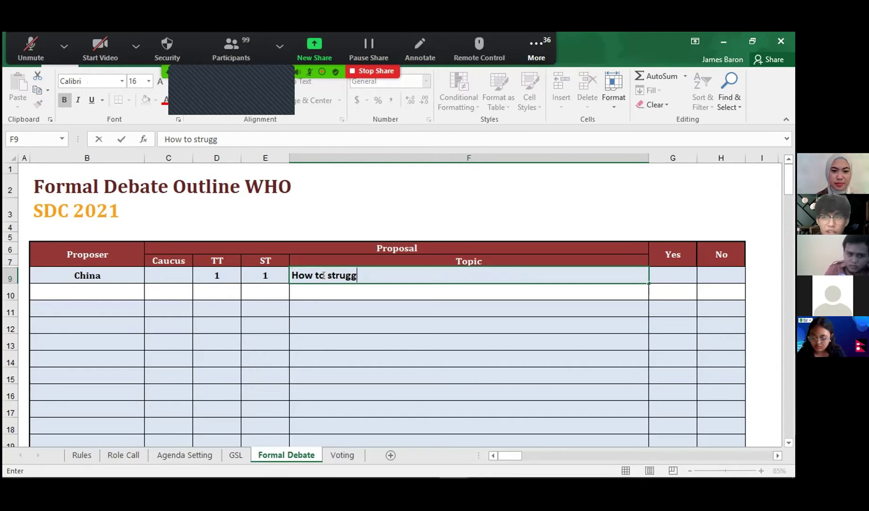
{"action": "key", "text": "BackSpace"}
{"action": "key", "text": "BackSpace"}
{"action": "key", "text": "BackSpace"}
{"action": "key", "text": "BackSpace"}
{"action": "key", "text": "BackSpace"}
{"action": "key", "text": "BackSpace"}
{"action": "type", "text": "end the "}
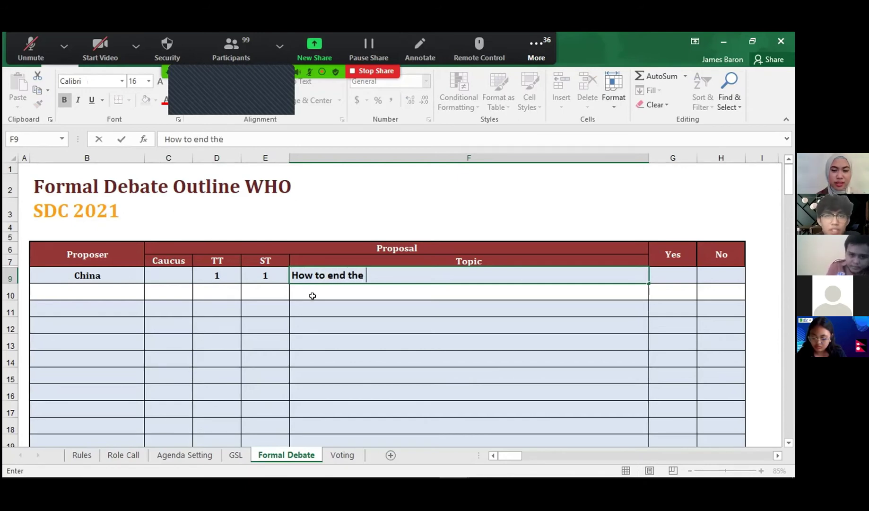
{"action": "type", "text": "covid 19"}
{"action": "key", "text": "Return"}
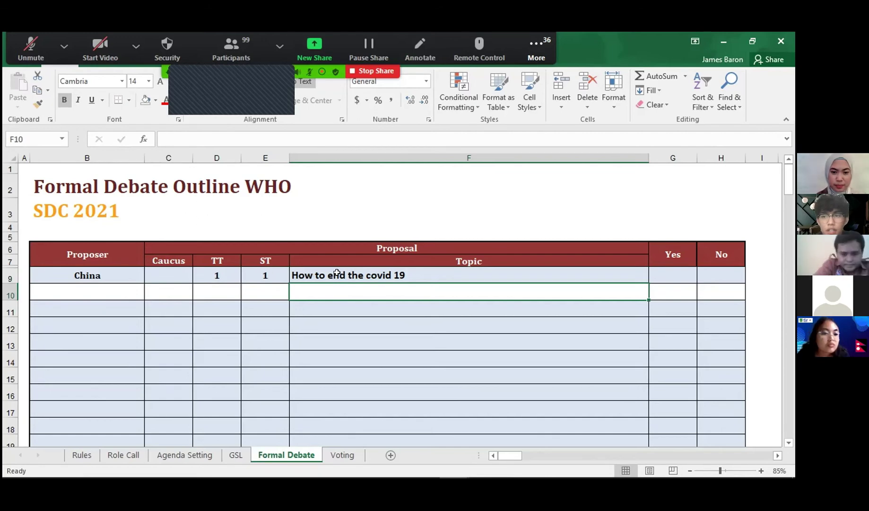
Replace the topic of China's proposal in cell F9 with "The Struggle to end the covid 19".
{"action": "left_click", "coordinate": [449, 269]}
{"action": "double_click", "coordinate": [290, 276]}
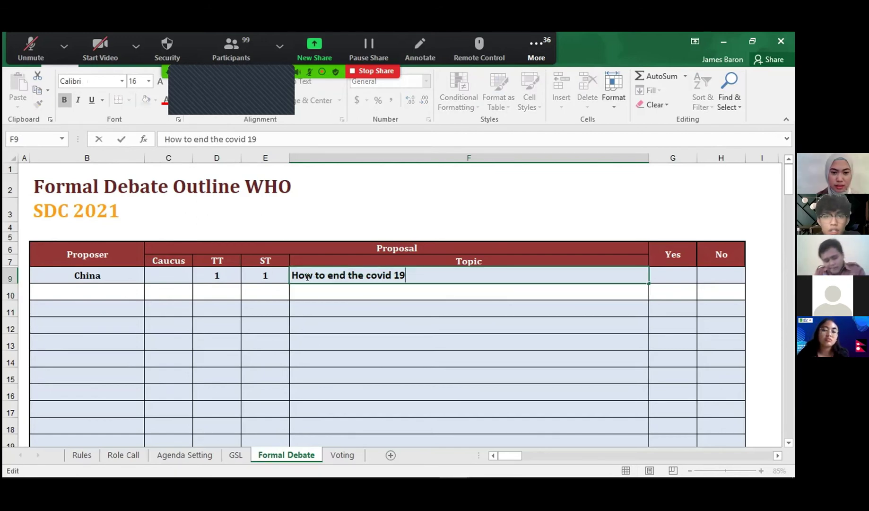
{"action": "left_click_drag", "start_coordinate": [289, 276], "coordinate": [465, 288]}
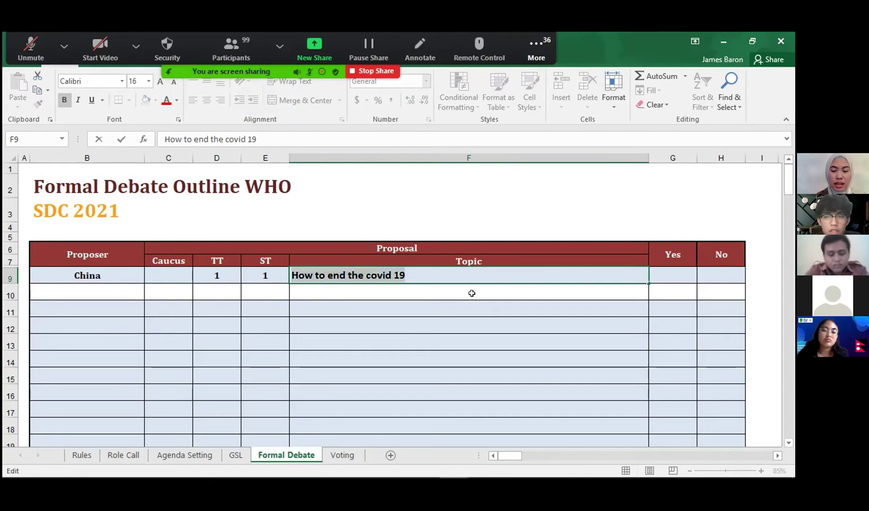
{"action": "key", "text": "BackSpace"}
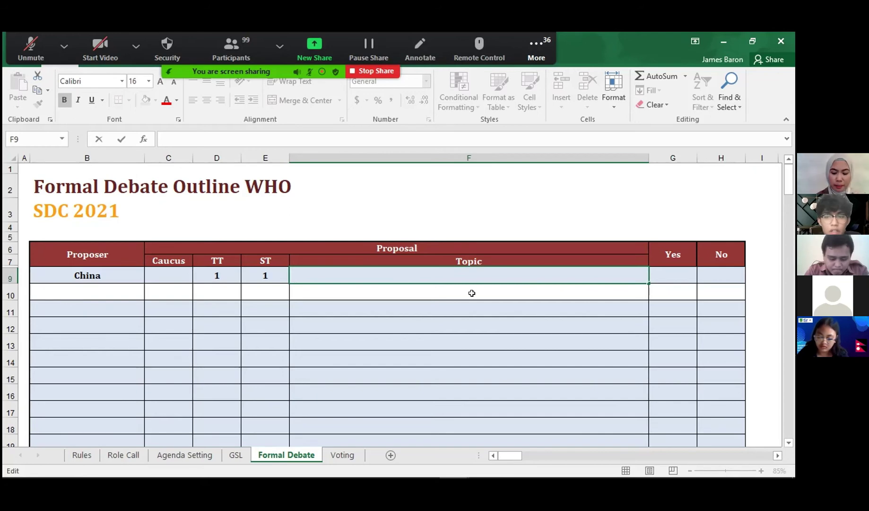
{"action": "type", "text": "Struggle to "}
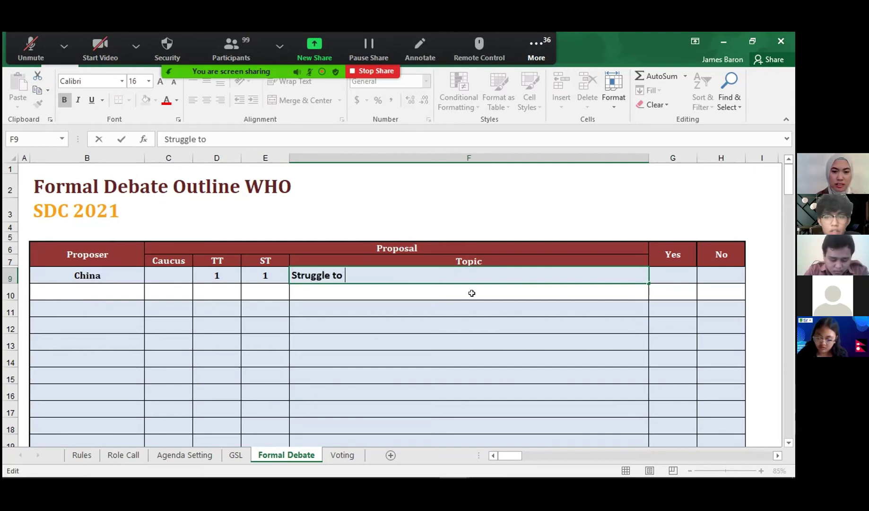
{"action": "type", "text": "end the covid 19"}
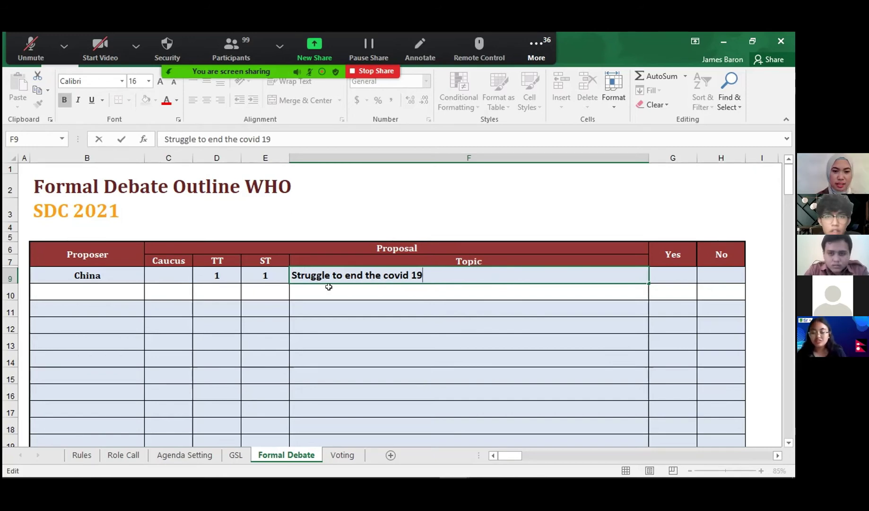
{"action": "key", "text": "Home"}
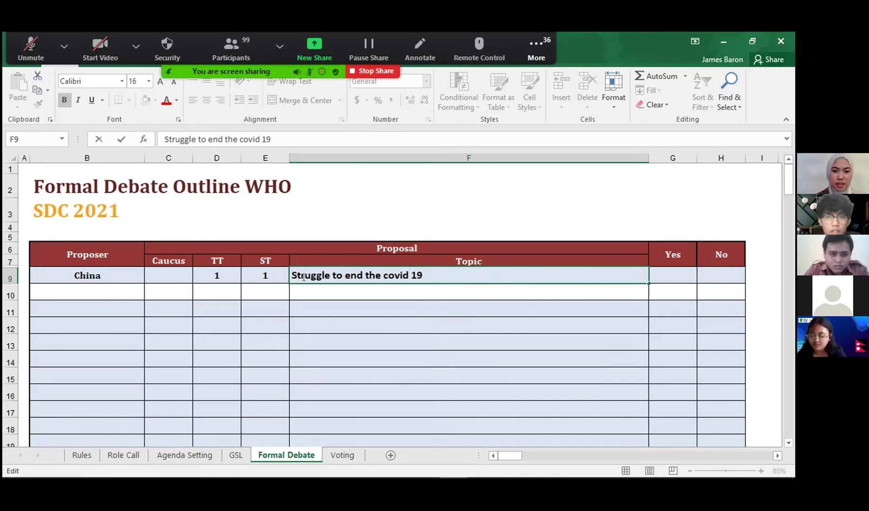
{"action": "type", "text": "The"}
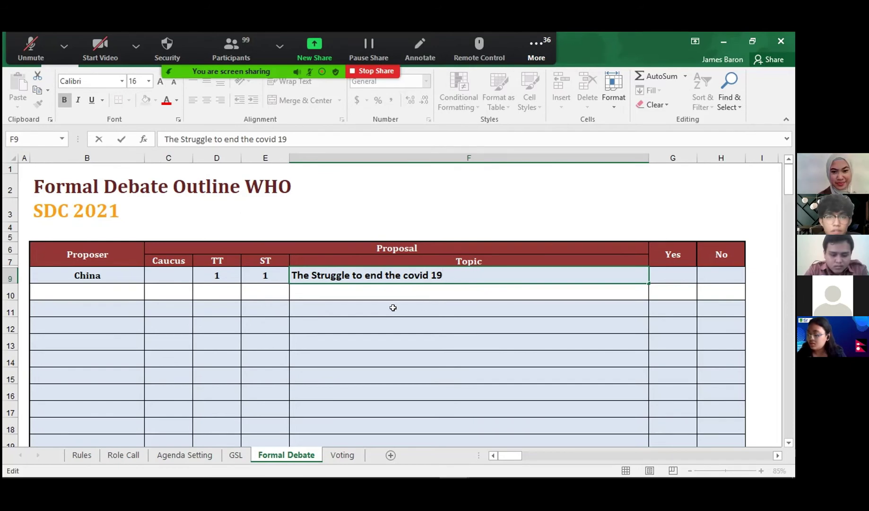
Set China's TT to 20 in cell D9 and enter MC as its caucus type in cell C9.
{"action": "double_click", "coordinate": [225, 275]}
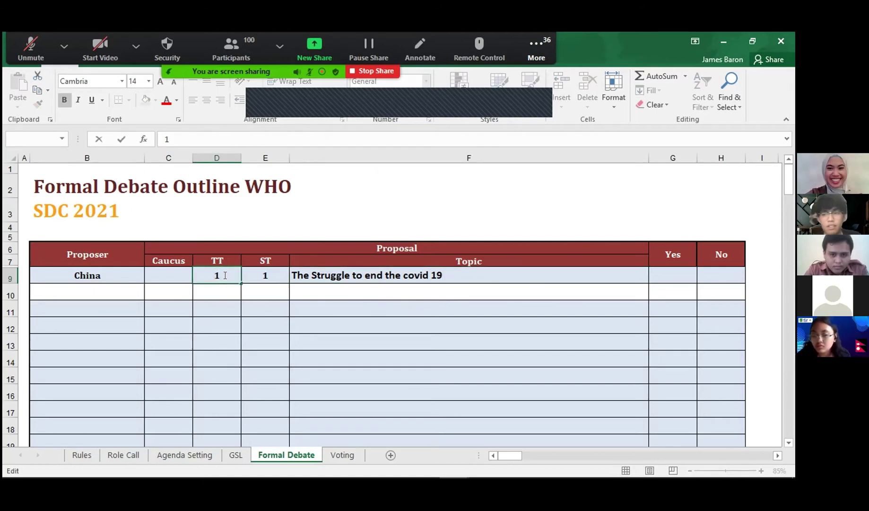
{"action": "key", "text": "BackSpace"}
{"action": "type", "text": "20"}
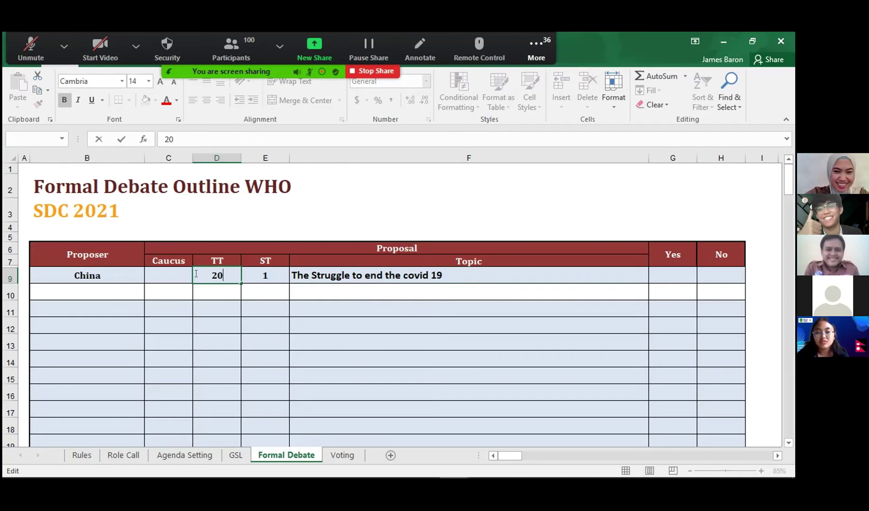
{"action": "left_click", "coordinate": [177, 275]}
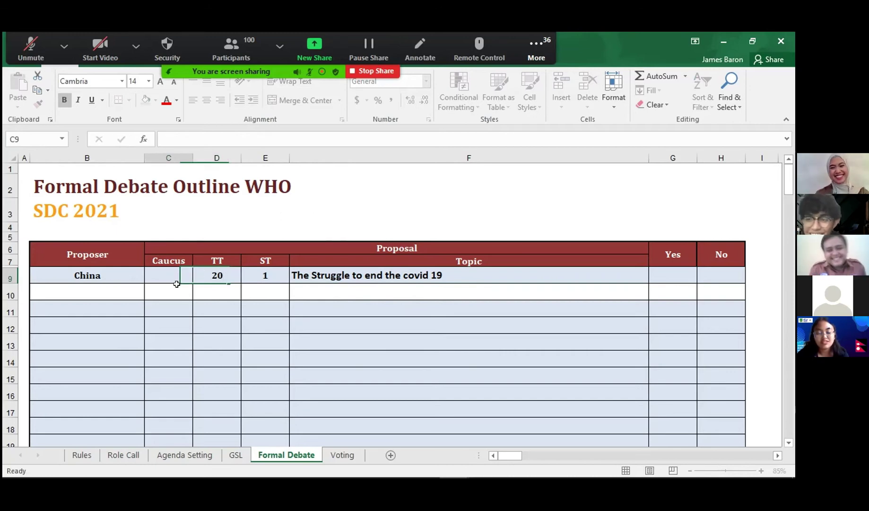
{"action": "type", "text": "MC"}
{"action": "key", "text": "Return"}
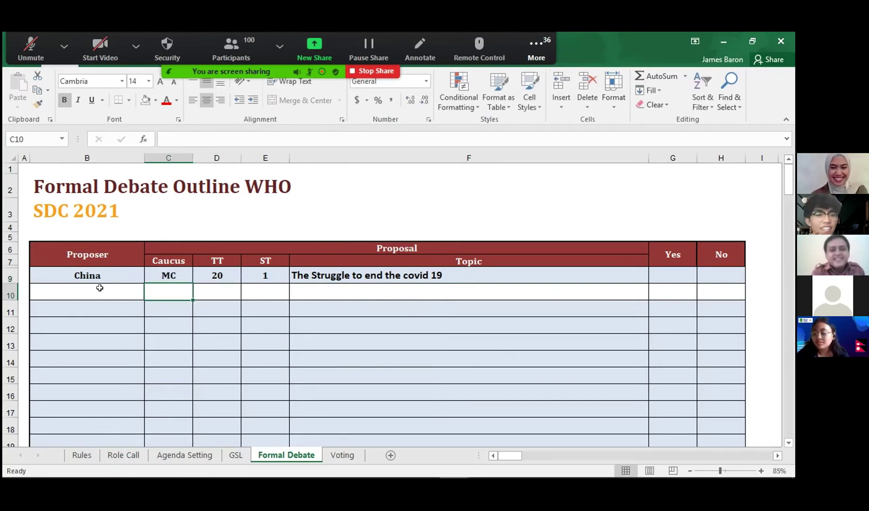
Enter Armenia as the proposer in row 10 with TT 20 and ST 1, and open its topic cell for entry.
{"action": "left_click", "coordinate": [100, 288]}
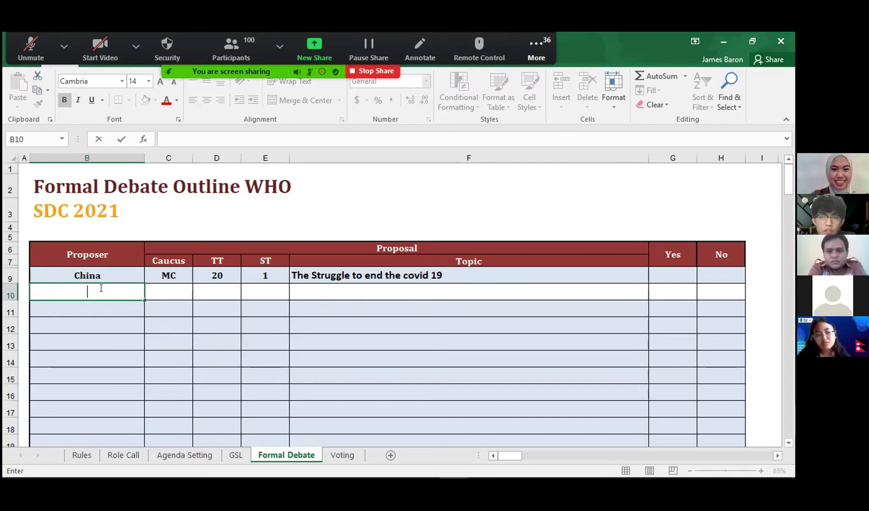
{"action": "type", "text": "Arm"}
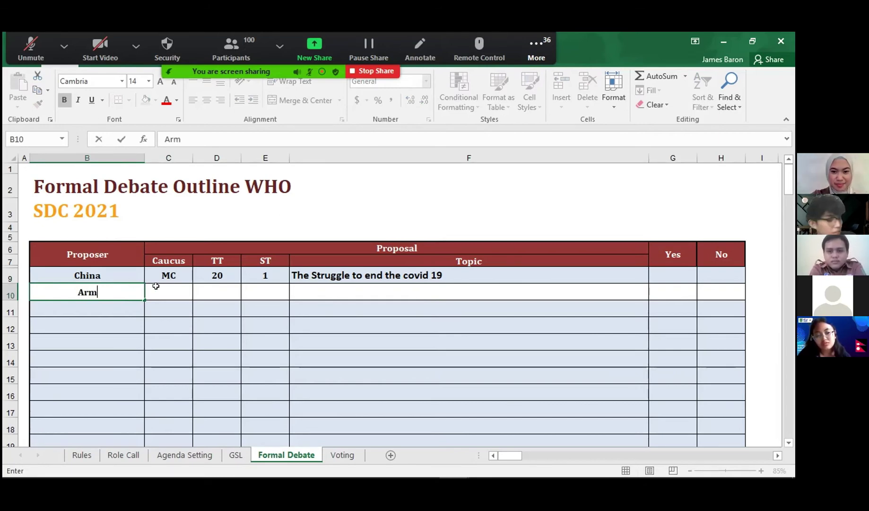
{"action": "type", "text": "enia"}
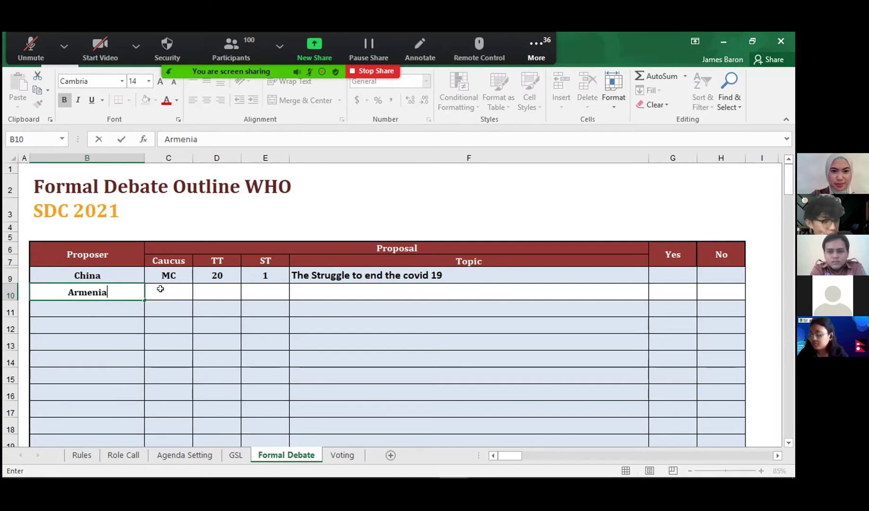
{"action": "left_click", "coordinate": [161, 288]}
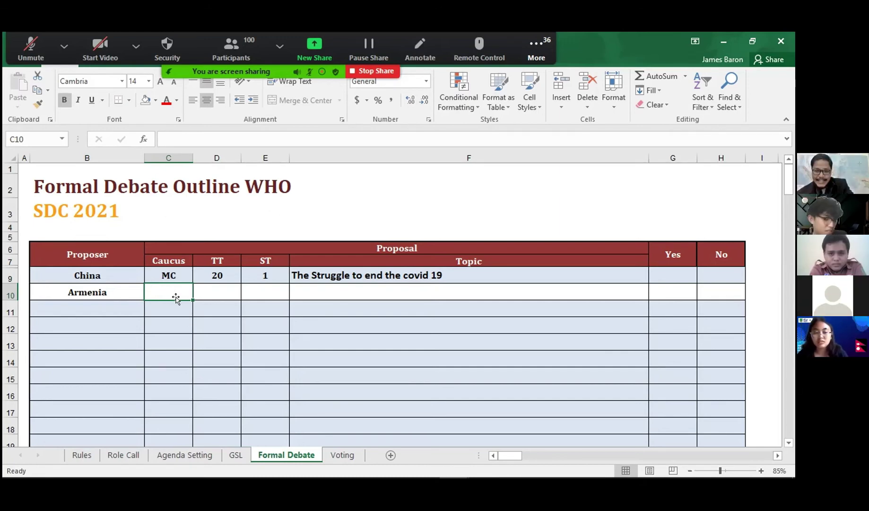
{"action": "left_click", "coordinate": [227, 288]}
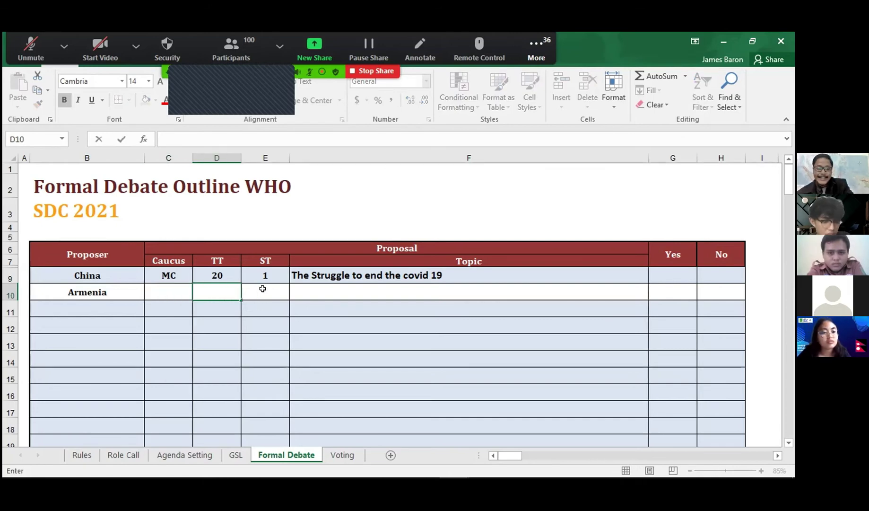
{"action": "type", "text": "20"}
{"action": "key", "text": "Tab"}
{"action": "type", "text": "1"}
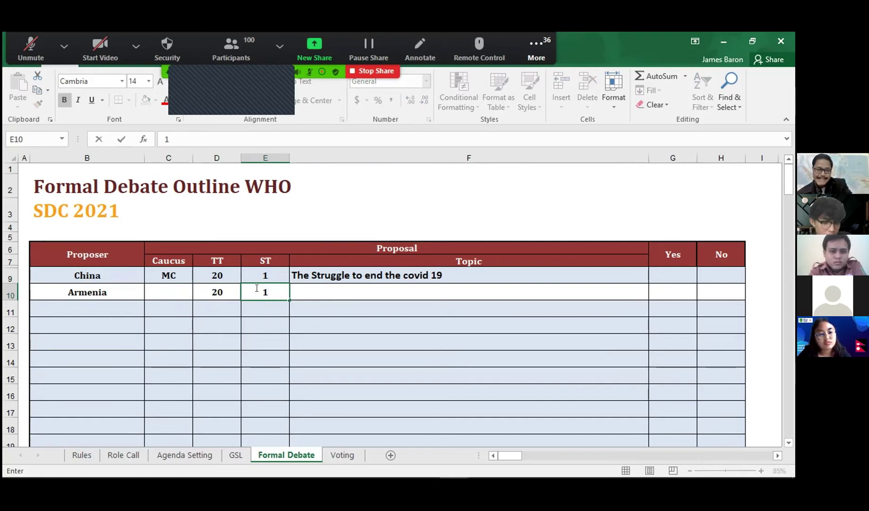
{"action": "double_click", "coordinate": [361, 286]}
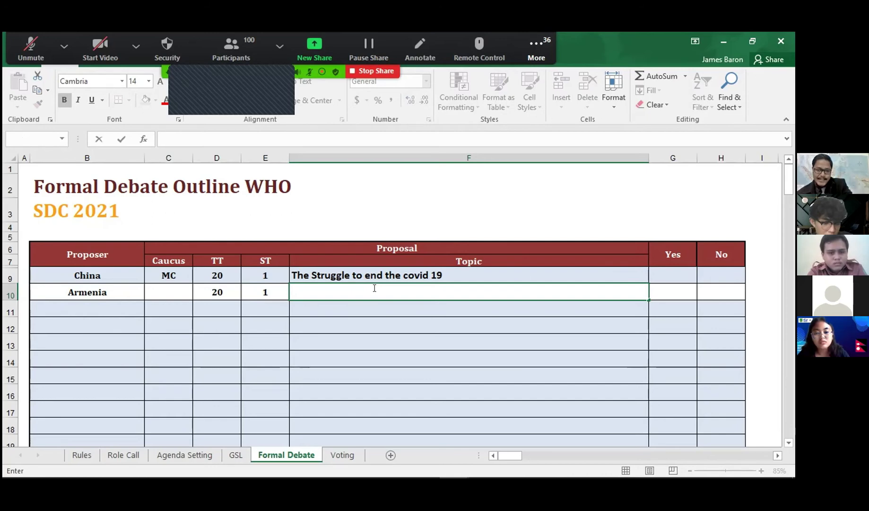
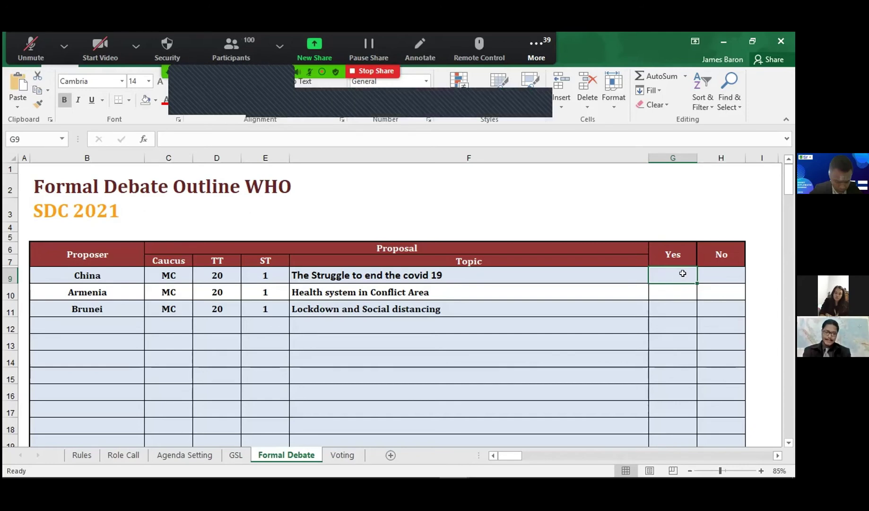
Record 9 Yes votes for China's proposal in cell G9.
{"action": "type", "text": "9"}
{"action": "key", "text": "Return"}
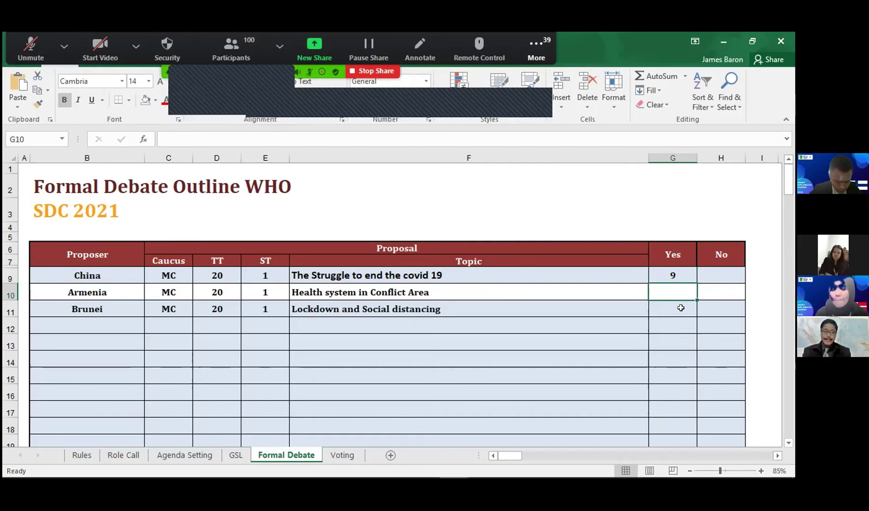
{"action": "left_click", "coordinate": [155, 100]}
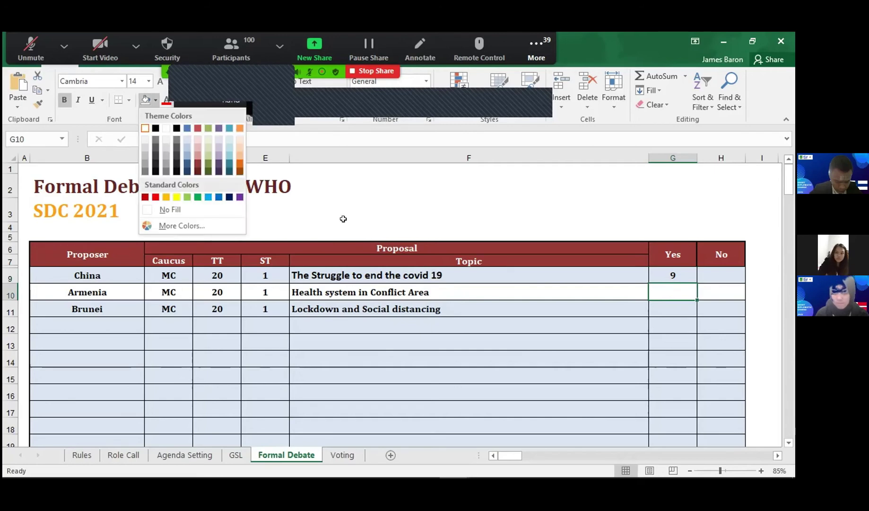
{"action": "left_click", "coordinate": [343, 219]}
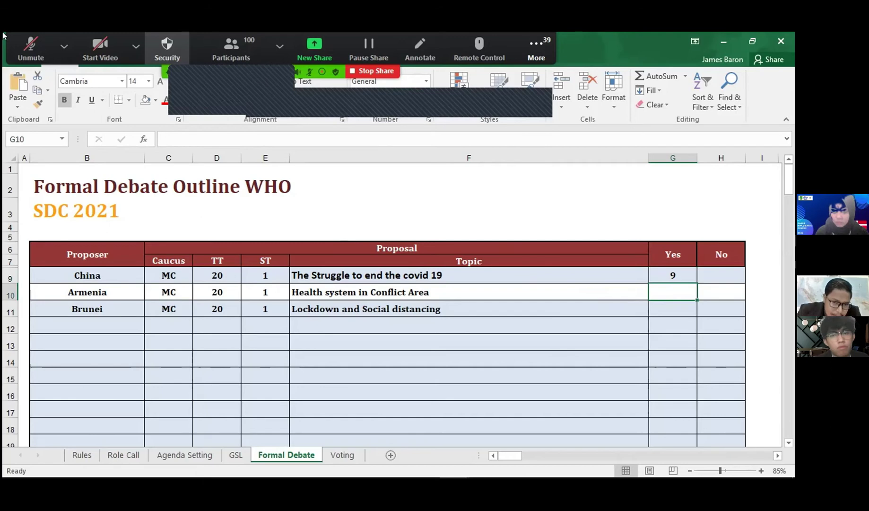
Unmute the meeting microphone to speak, and mute it again.
{"action": "left_click", "coordinate": [24, 42]}
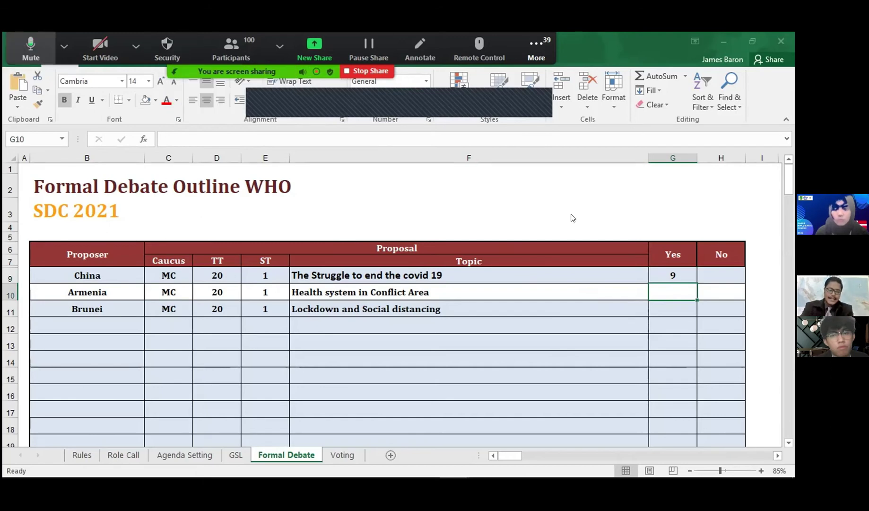
{"action": "key", "text": "alt+a"}
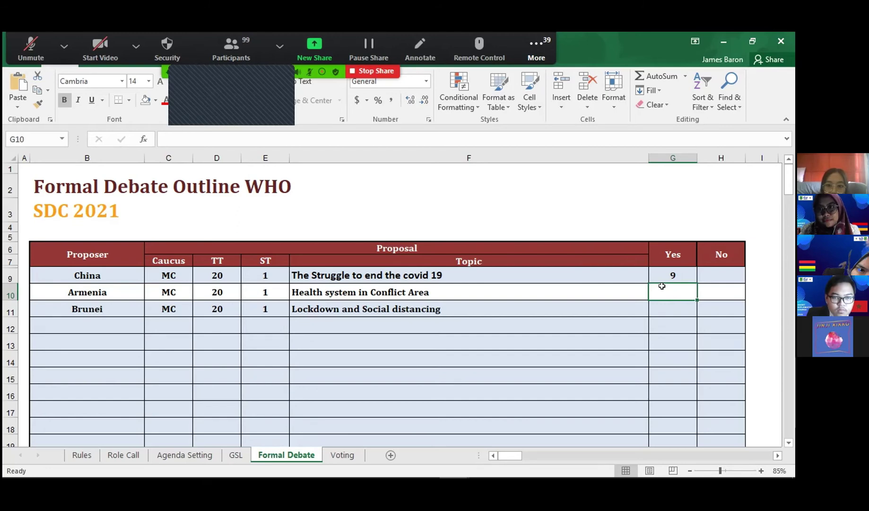
Record 15 Yes votes for Armenia's proposal in cell G10, and select Brunei's Yes cell G11.
{"action": "type", "text": "15"}
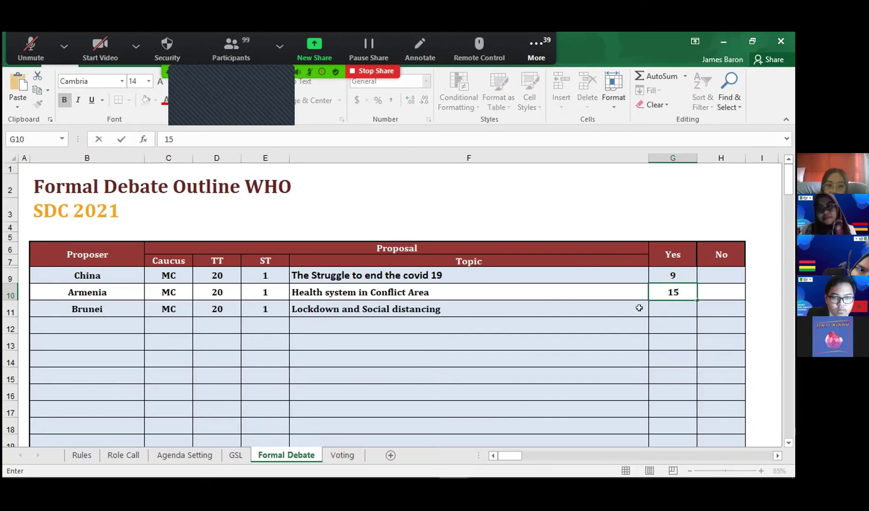
{"action": "left_click", "coordinate": [645, 307]}
{"action": "left_click", "coordinate": [665, 305]}
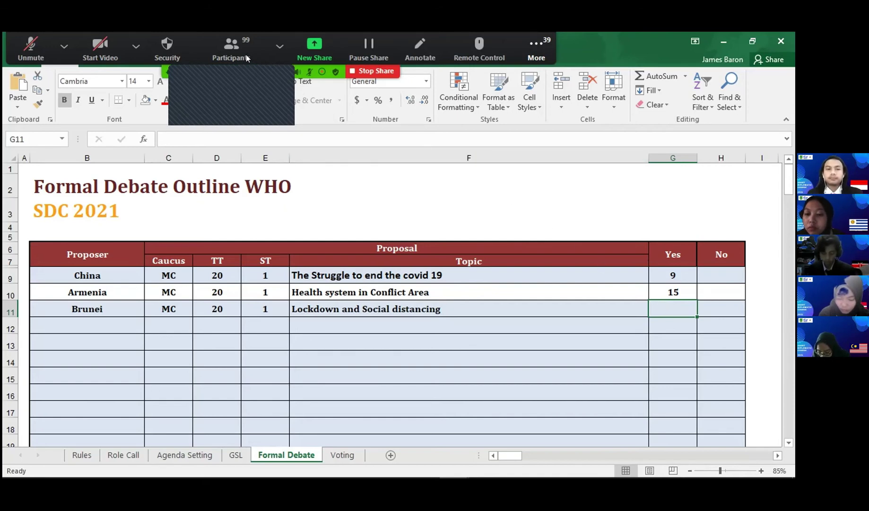
{"action": "left_click", "coordinate": [233, 44]}
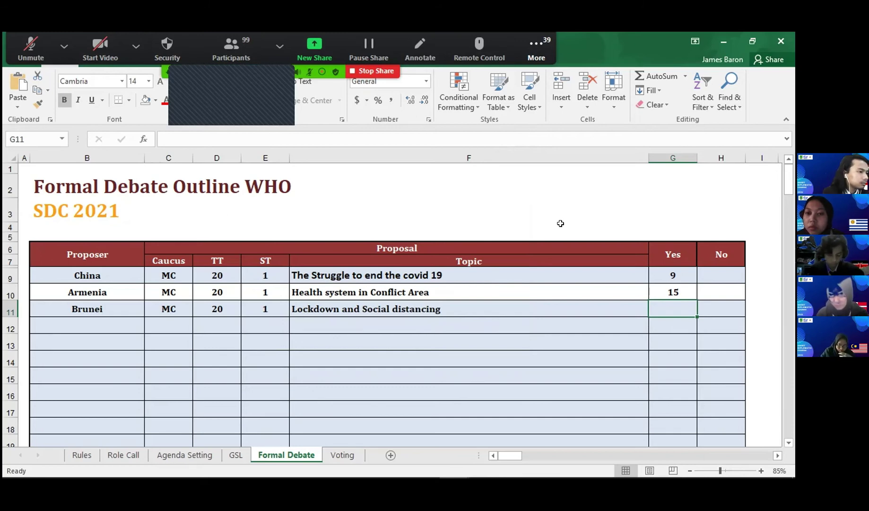
Record 44 Yes votes for Brunei's proposal in cell G11.
{"action": "double_click", "coordinate": [674, 305]}
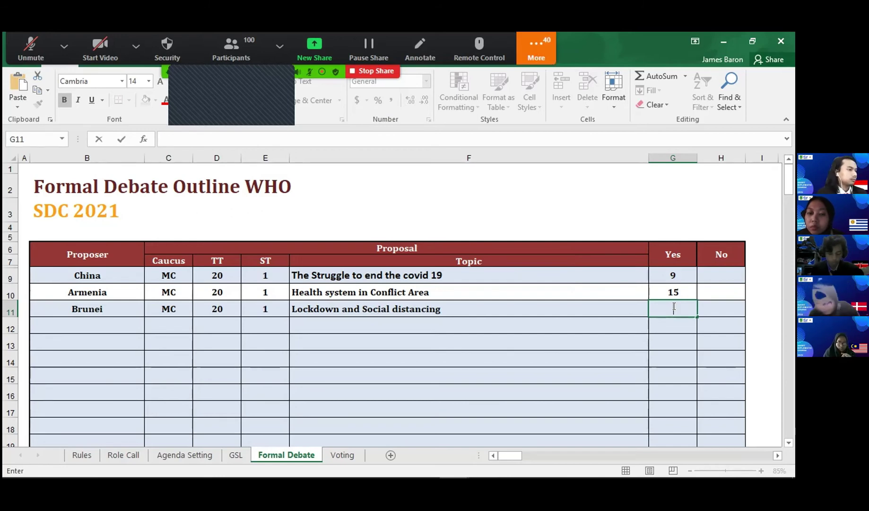
{"action": "type", "text": "44"}
{"action": "key", "text": "Return"}
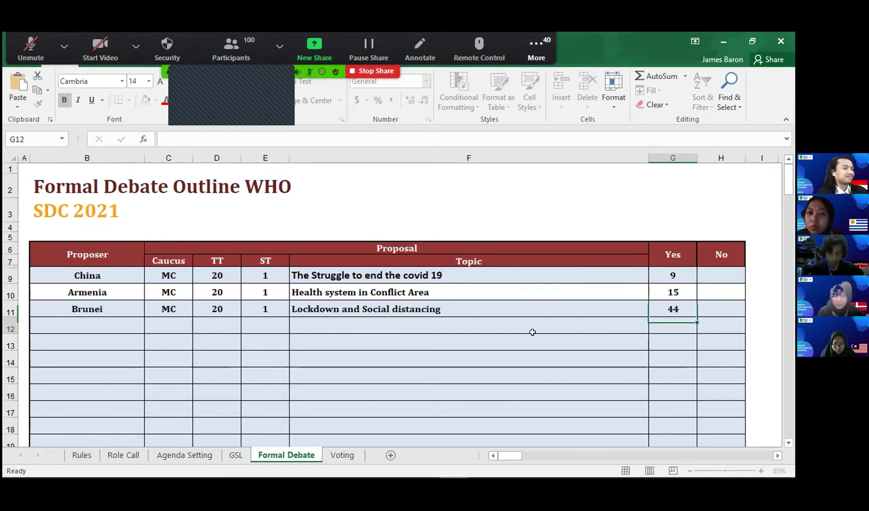
Highlight Brunei's topic "Lockdown and Social distancing" in cell F11 with a yellow fill.
{"action": "left_click", "coordinate": [480, 312]}
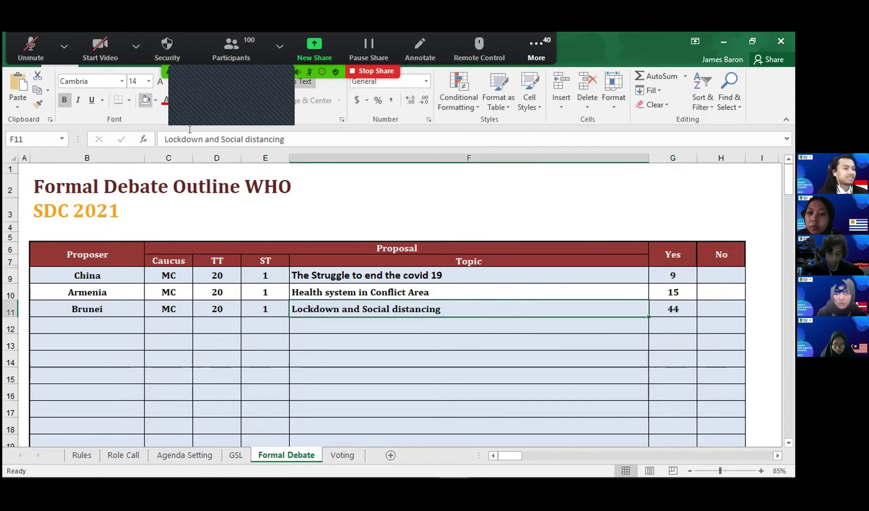
{"action": "left_click", "coordinate": [155, 99]}
{"action": "left_click", "coordinate": [177, 195]}
{"action": "key", "text": "Down"}
{"action": "key", "text": "Down"}
{"action": "key", "text": "Down"}
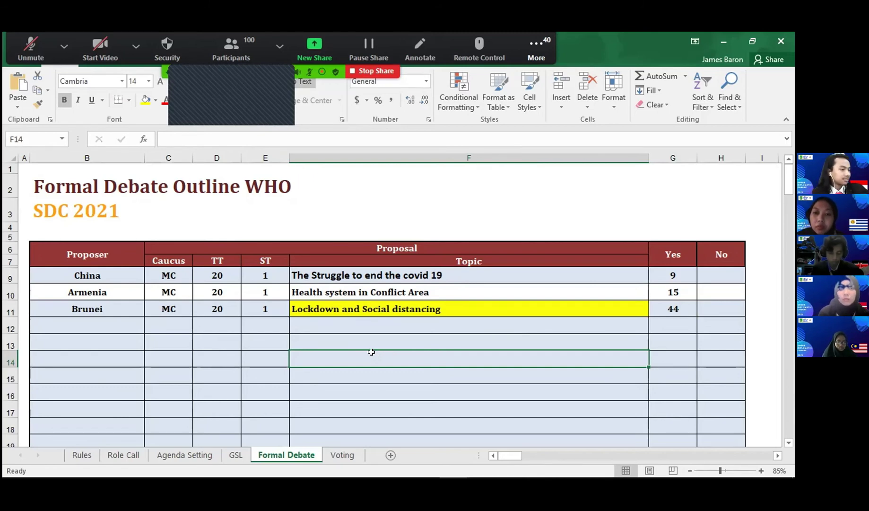
Start a country list below the proposals with Brunei in cell B13 and Morroco in B14.
{"action": "scroll", "coordinate": [234, 306], "scroll_direction": "down", "scroll_amount": 2}
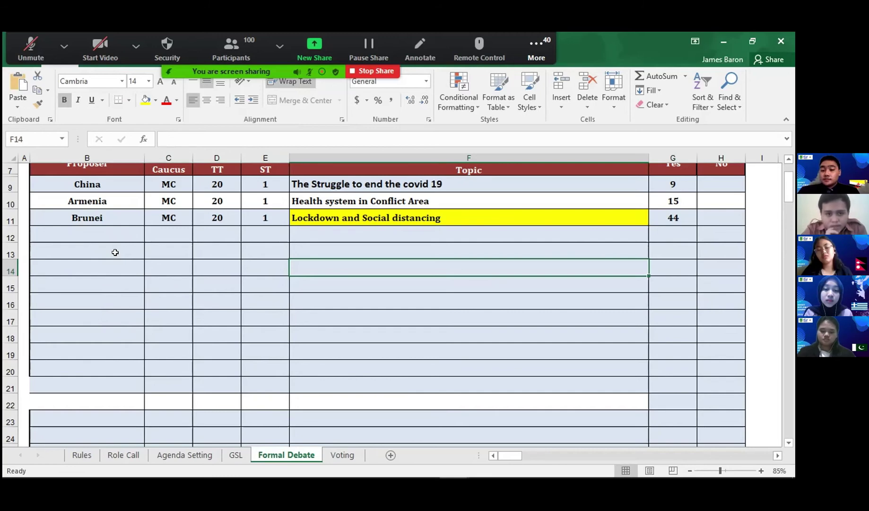
{"action": "left_click", "coordinate": [116, 251]}
{"action": "type", "text": "Brunei"}
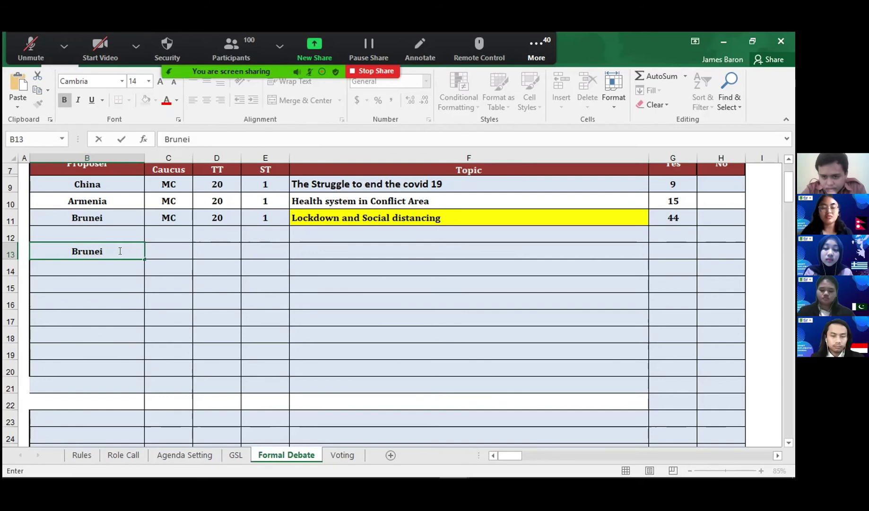
{"action": "left_click", "coordinate": [97, 266]}
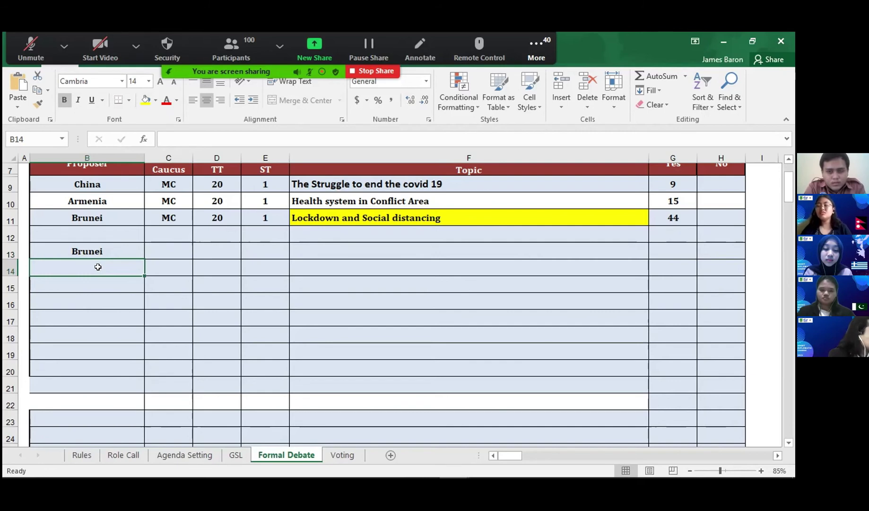
{"action": "scroll", "coordinate": [98, 266], "scroll_direction": "down", "scroll_amount": 1}
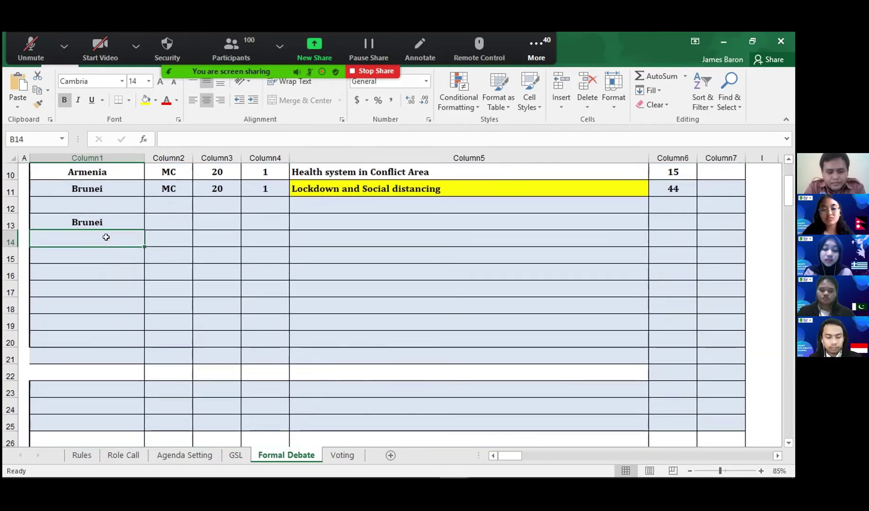
{"action": "double_click", "coordinate": [107, 237]}
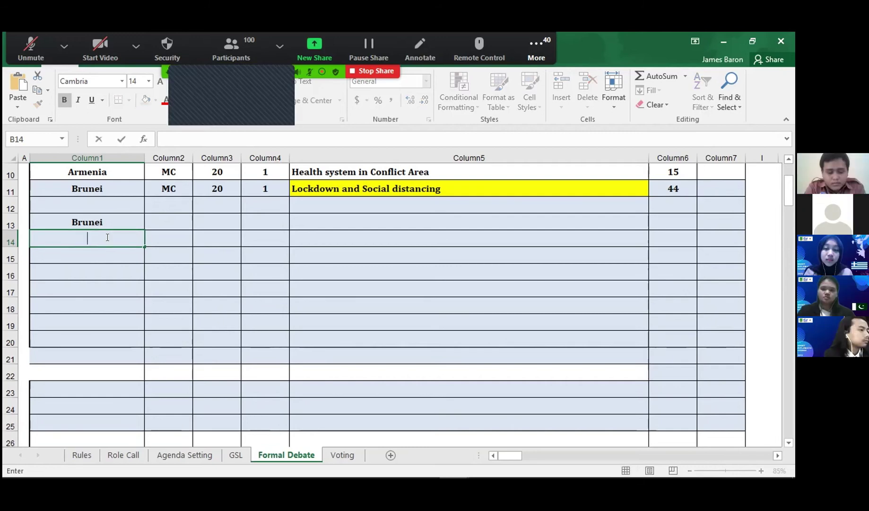
{"action": "type", "text": "Morroco"}
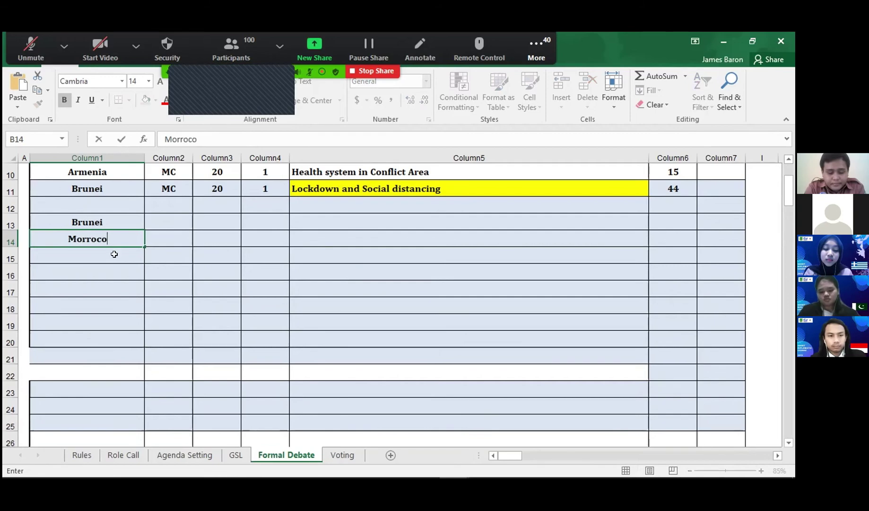
Add Nepal in cell B15 and China in B16 to the country list.
{"action": "double_click", "coordinate": [114, 256]}
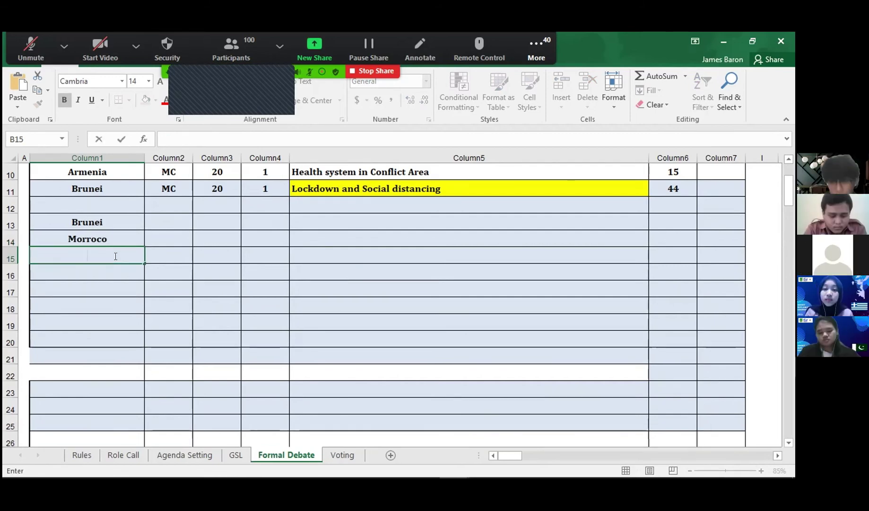
{"action": "type", "text": "Nepal"}
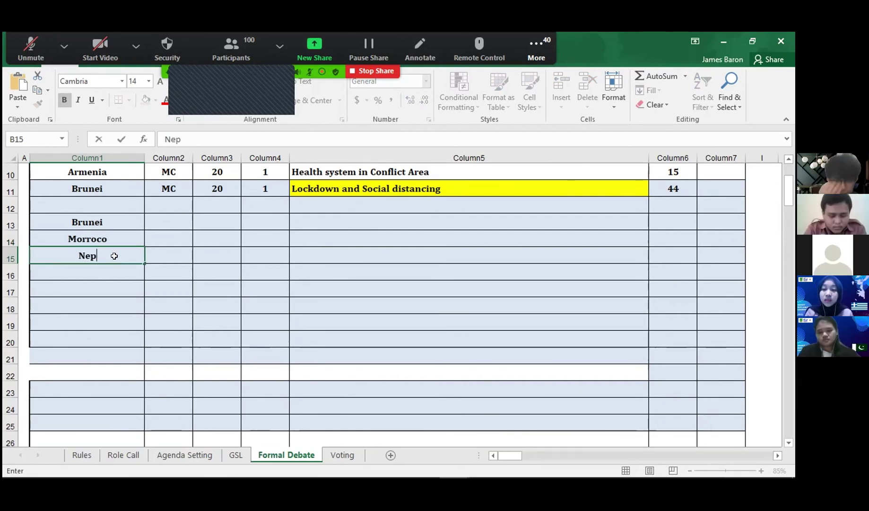
{"action": "key", "text": "Tab"}
{"action": "double_click", "coordinate": [108, 268]}
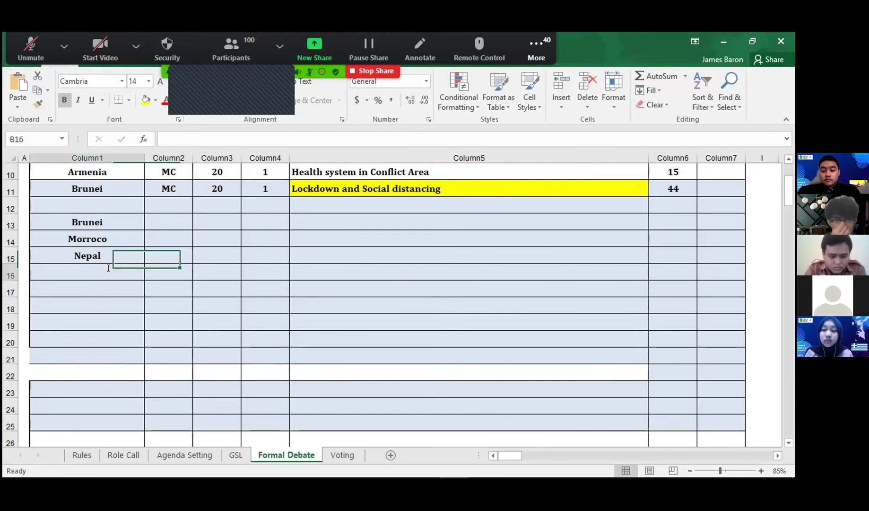
{"action": "type", "text": "China"}
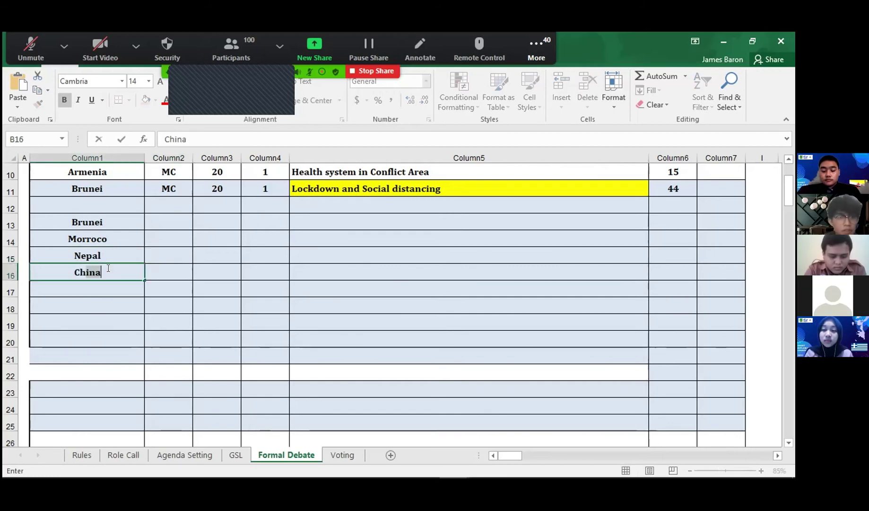
Add Spain in cell B17 and Norway in B18 to the country list.
{"action": "left_click", "coordinate": [86, 286]}
{"action": "scroll", "coordinate": [89, 278], "scroll_direction": "down", "scroll_amount": 1}
{"action": "type", "text": "Kingdo"}
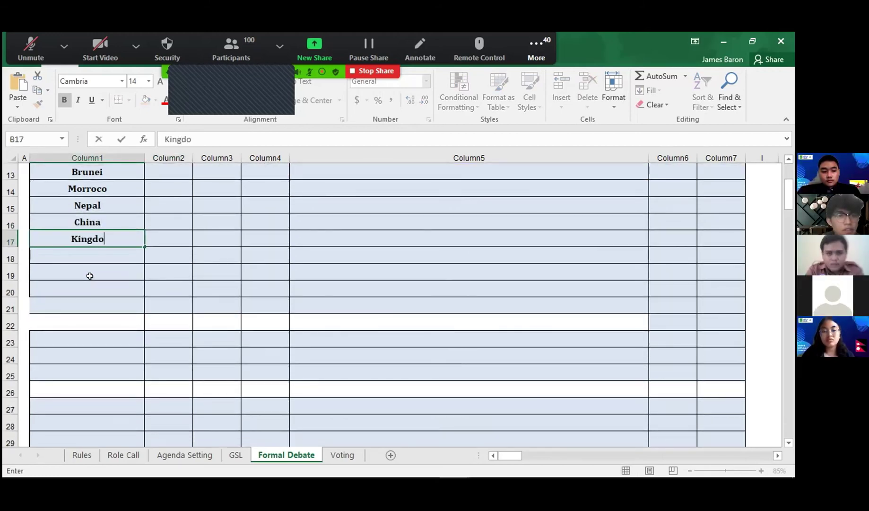
{"action": "key", "text": "BackSpace"}
{"action": "key", "text": "BackSpace"}
{"action": "key", "text": "BackSpace"}
{"action": "key", "text": "BackSpace"}
{"action": "key", "text": "BackSpace"}
{"action": "key", "text": "BackSpace"}
{"action": "type", "text": "Spain"}
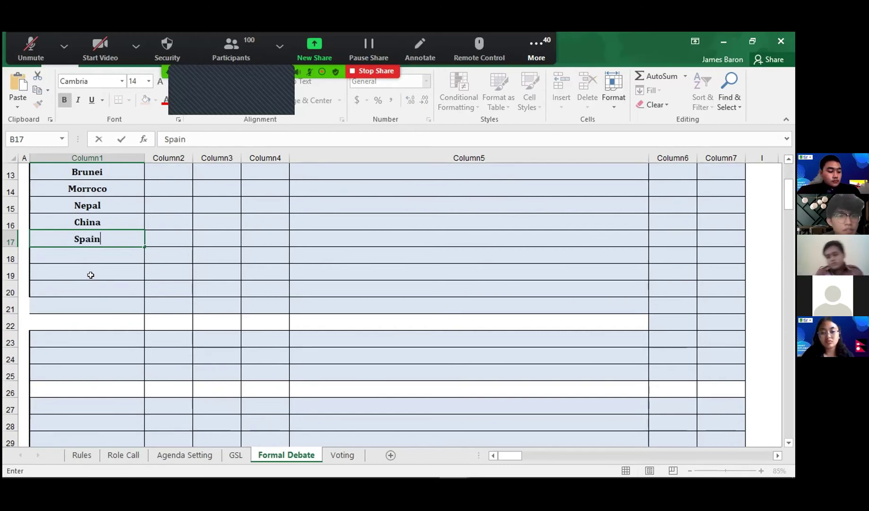
{"action": "key", "text": "Return"}
{"action": "double_click", "coordinate": [95, 249]}
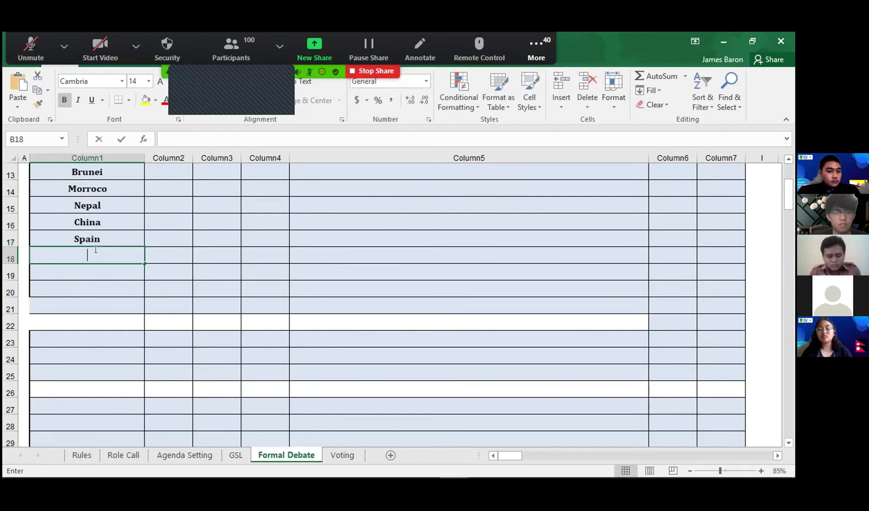
{"action": "type", "text": "Norway"}
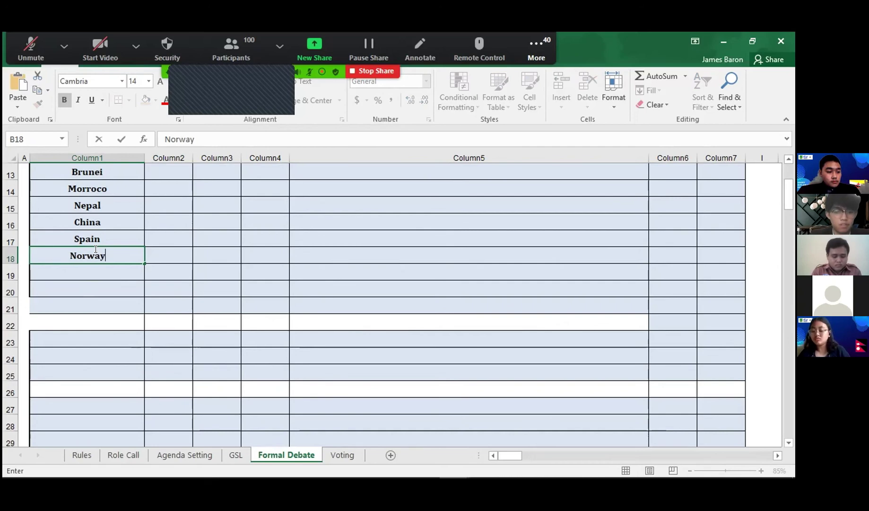
Add Kenya in cell B19 and Tunisia in B20 to the country list.
{"action": "double_click", "coordinate": [90, 268]}
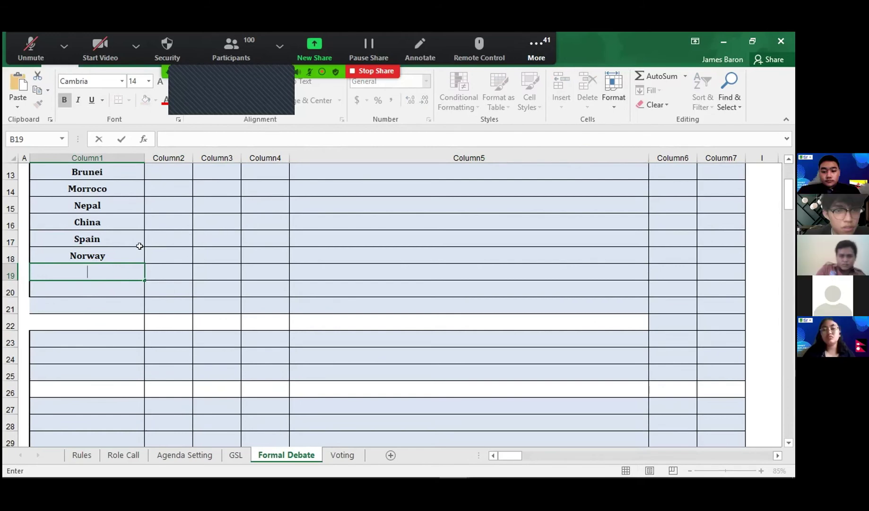
{"action": "type", "text": "Kenya"}
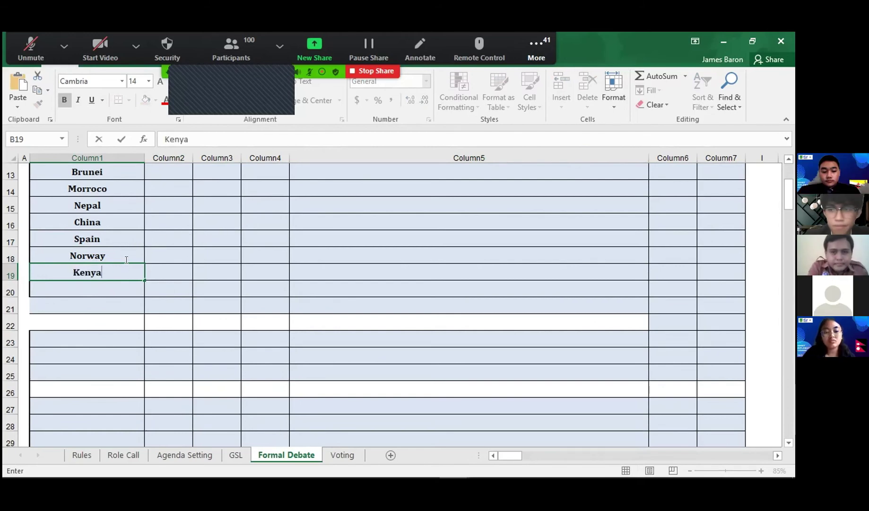
{"action": "left_click", "coordinate": [111, 287]}
{"action": "type", "text": "I"}
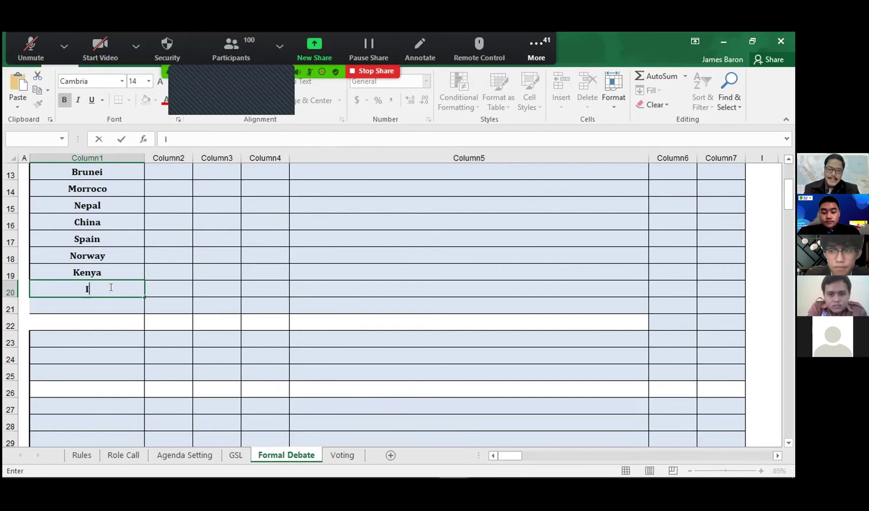
{"action": "key", "text": "BackSpace"}
{"action": "type", "text": "a"}
{"action": "key", "text": "BackSpace"}
{"action": "key", "text": "BackSpace"}
{"action": "type", "text": "TUnisi"}
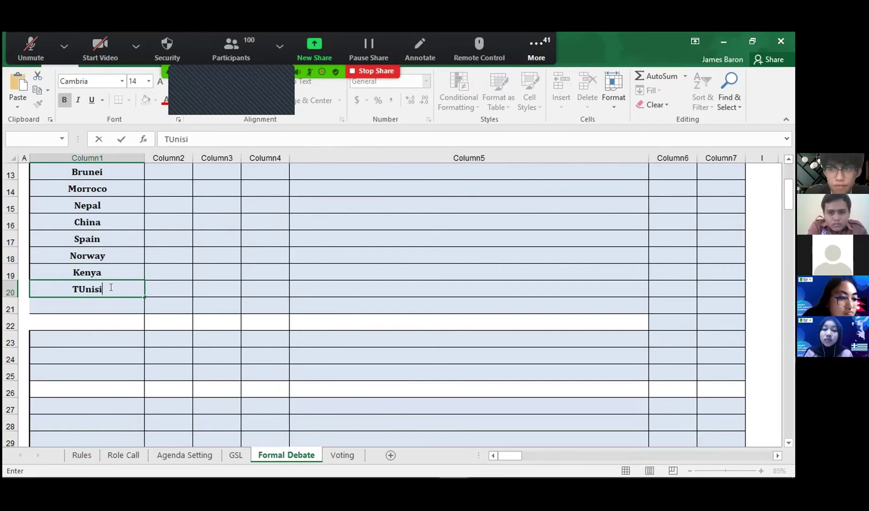
{"action": "type", "text": "a"}
Add Vietnam in cell B21 and Germany in B22 to the country list.
{"action": "left_click", "coordinate": [105, 300]}
{"action": "type", "text": "Vie"}
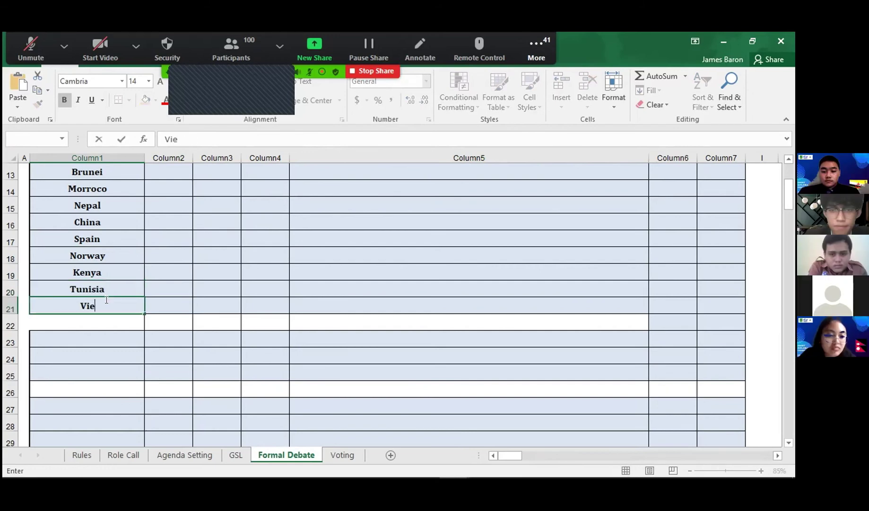
{"action": "type", "text": "tnam"}
{"action": "left_click", "coordinate": [92, 318]}
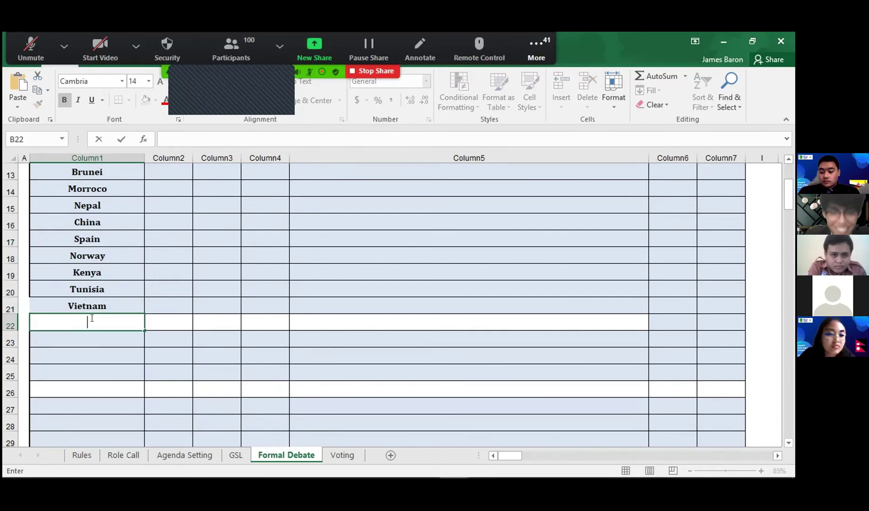
{"action": "type", "text": "Germany"}
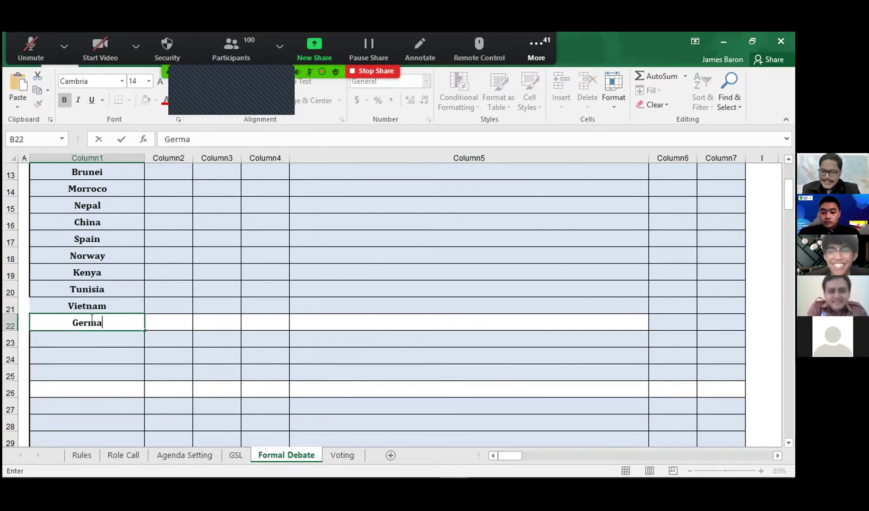
Add Thailand in cell B23 and Indonesia in B24 to the country list.
{"action": "left_click", "coordinate": [94, 337]}
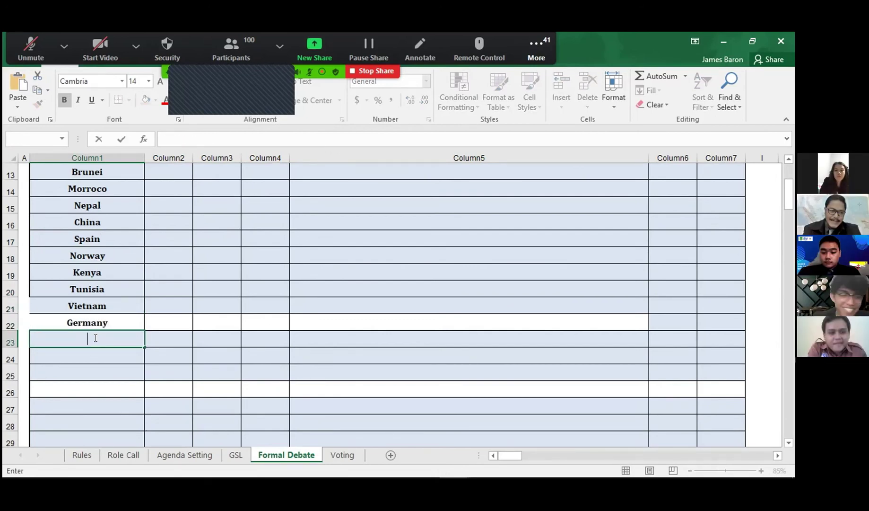
{"action": "type", "text": "Thailand"}
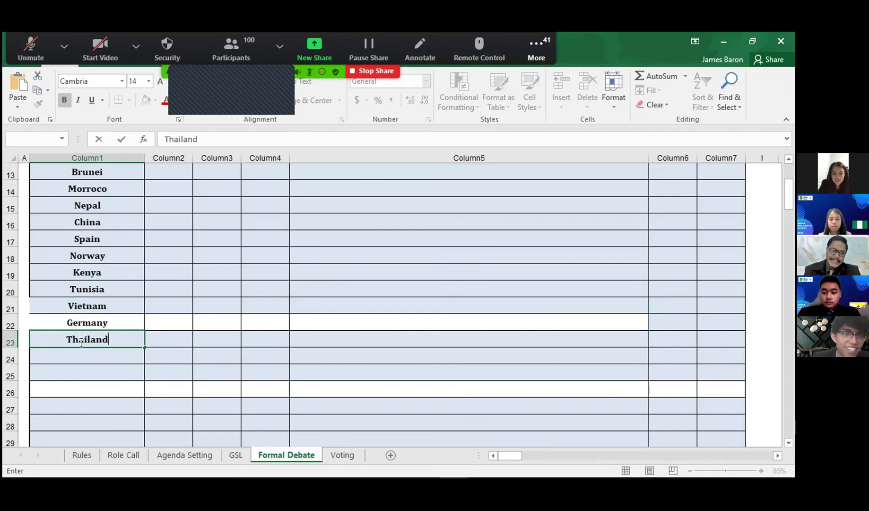
{"action": "left_click", "coordinate": [76, 355]}
{"action": "type", "text": "Ind"}
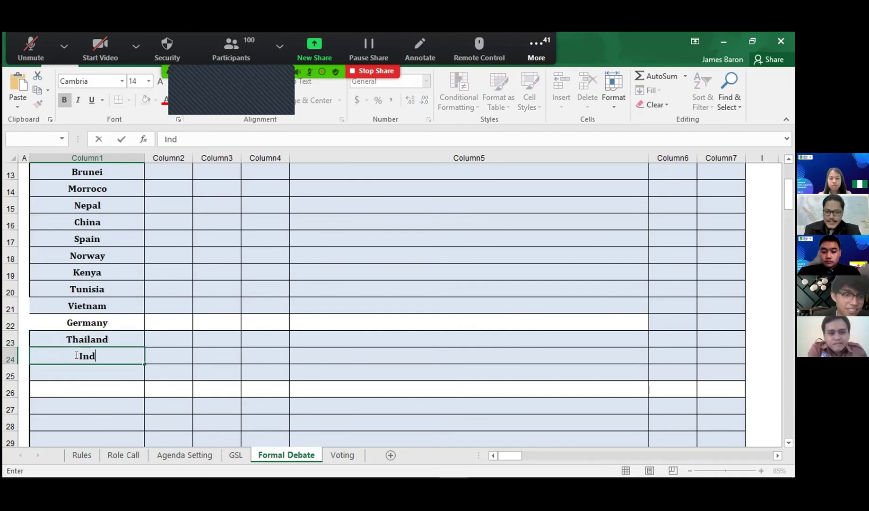
{"action": "type", "text": "onesia"}
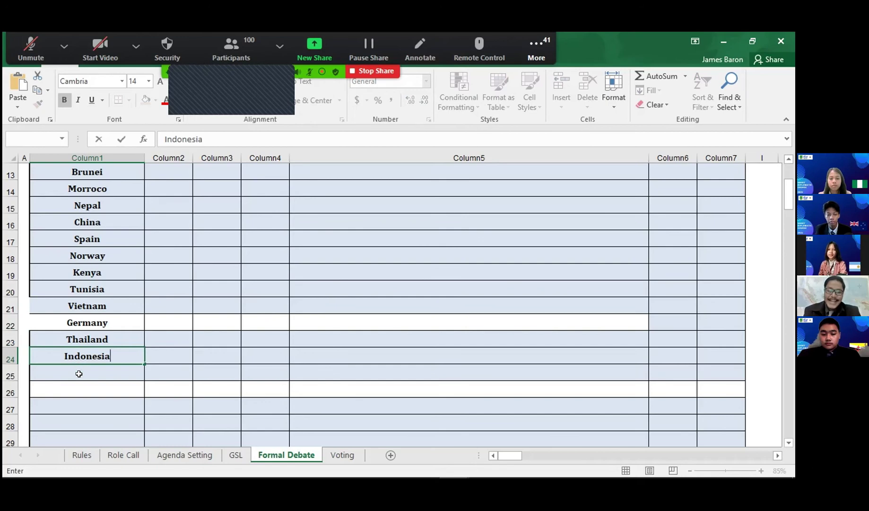
Add Vanuatu in cell B25 and Nigeria in B26 to the country list.
{"action": "left_click", "coordinate": [79, 373]}
{"action": "type", "text": "Vanua"}
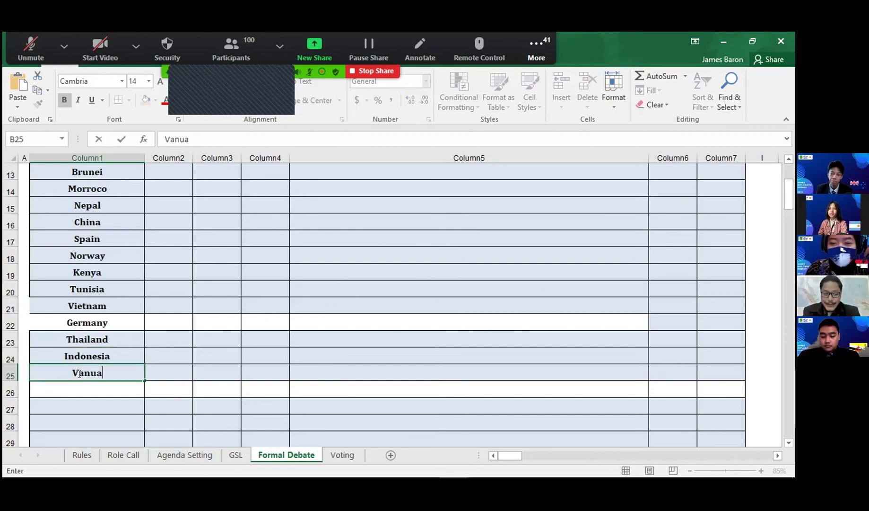
{"action": "type", "text": "tu"}
{"action": "left_click", "coordinate": [78, 384]}
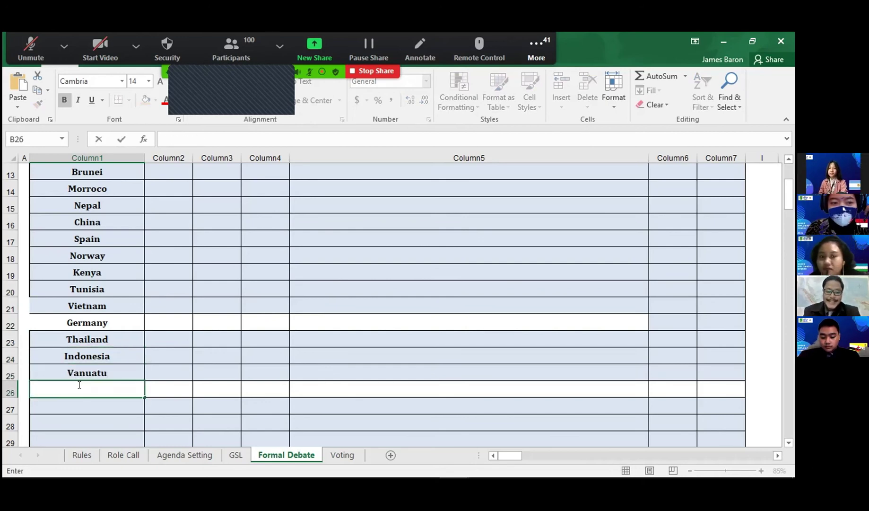
{"action": "type", "text": "Nigeria"}
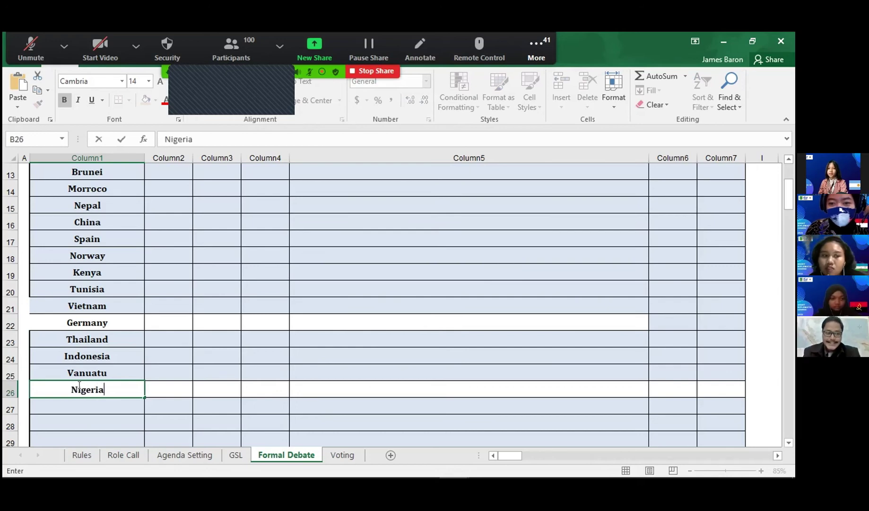
{"action": "left_click", "coordinate": [81, 402]}
{"action": "scroll", "coordinate": [101, 360], "scroll_direction": "down", "scroll_amount": 3}
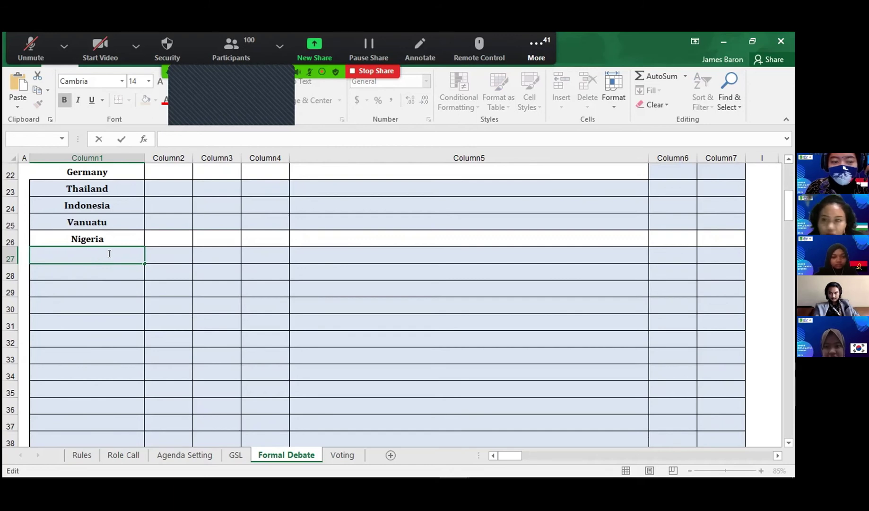
{"action": "scroll", "coordinate": [110, 253], "scroll_direction": "up", "scroll_amount": 4}
{"action": "scroll", "coordinate": [108, 252], "scroll_direction": "down", "scroll_amount": 4}
{"action": "type", "text": "13"}
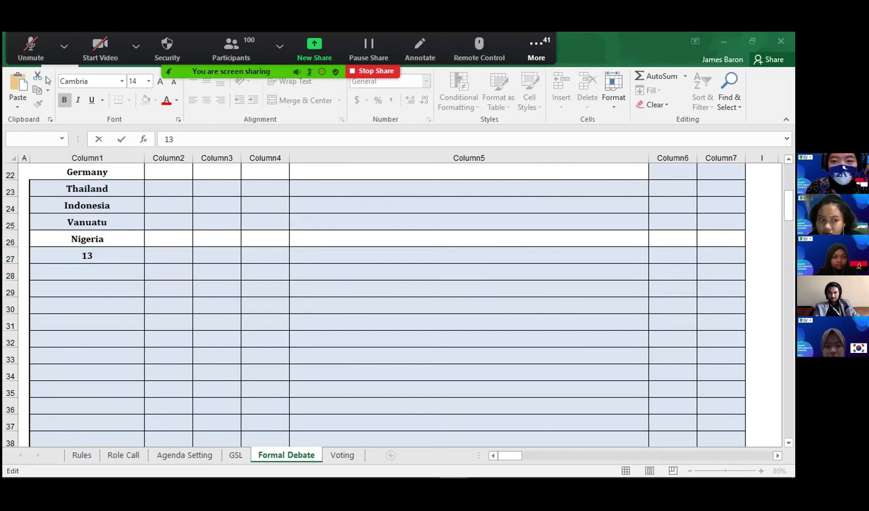
{"action": "left_click", "coordinate": [107, 254]}
{"action": "key", "text": "BackSpace"}
{"action": "key", "text": "BackSpace"}
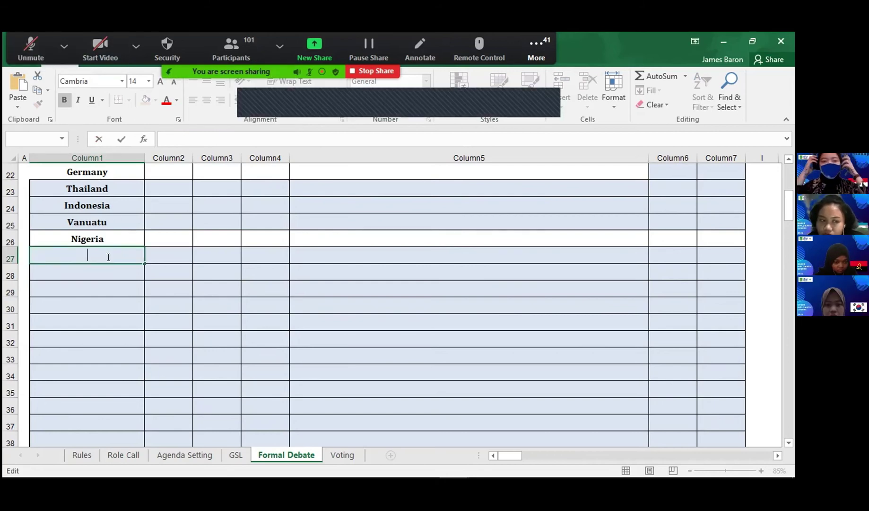
Add New Zealand in cell B27 and Argentina in B28 to the country list.
{"action": "type", "text": "New Zealand"}
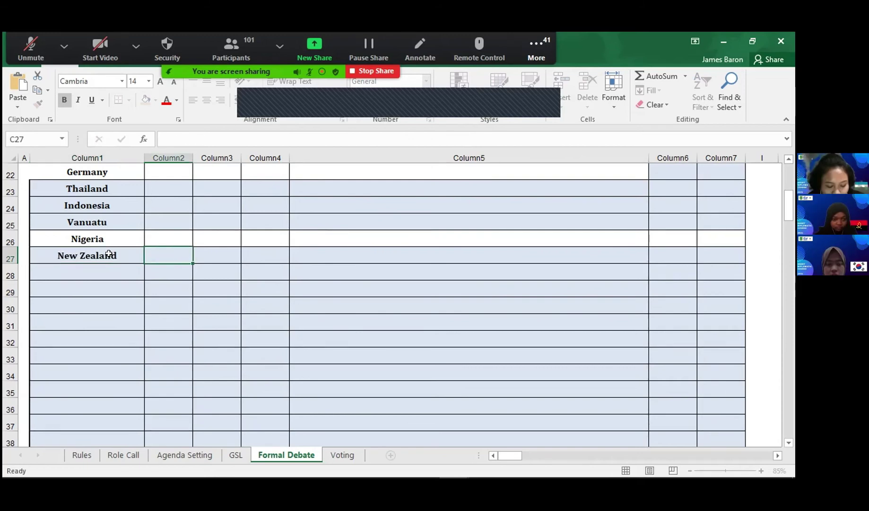
{"action": "left_click", "coordinate": [105, 270]}
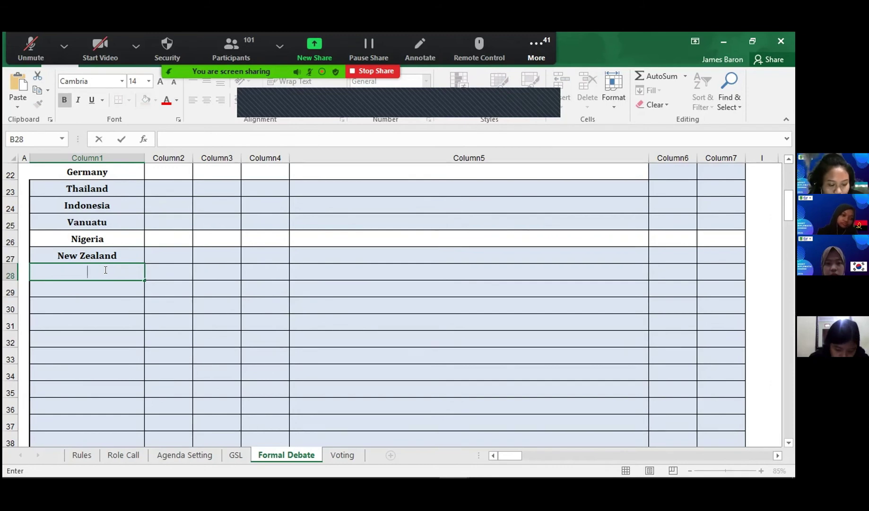
{"action": "type", "text": "Argentina"}
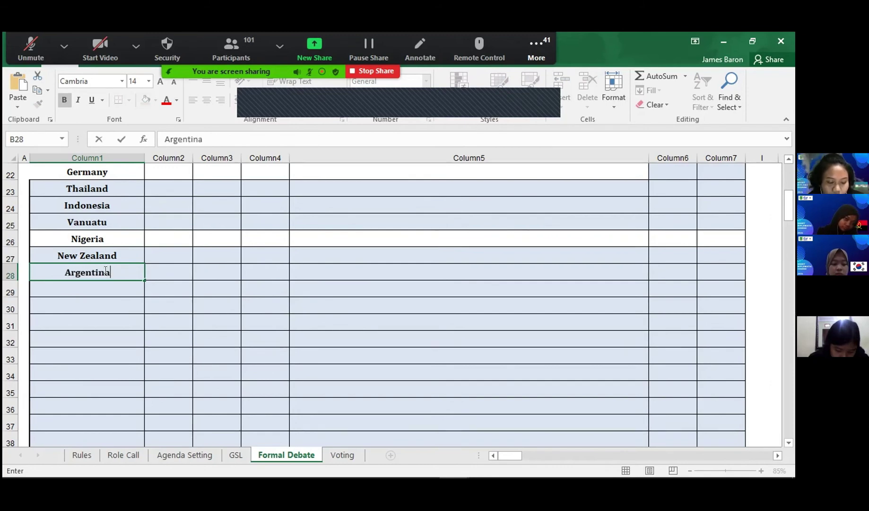
Add Yemen in cell B29 and Uzbekistan in B30 to the country list.
{"action": "left_click", "coordinate": [115, 289]}
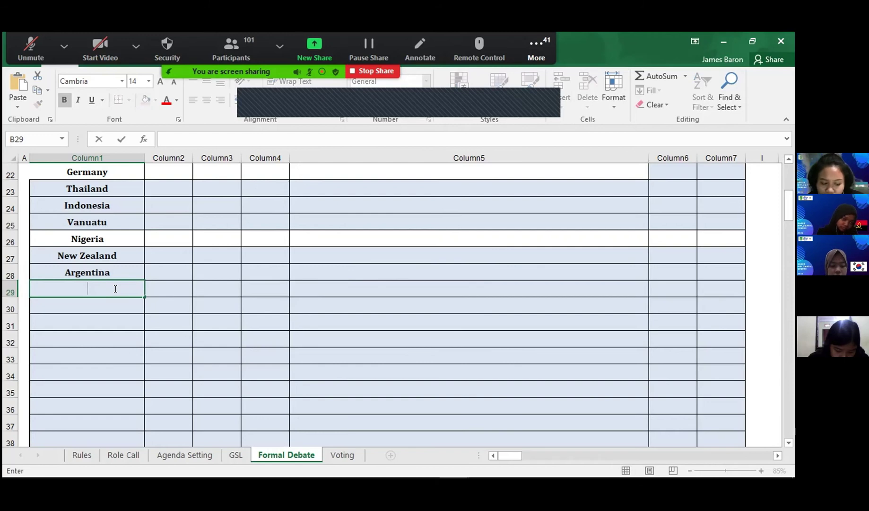
{"action": "type", "text": "Yemen"}
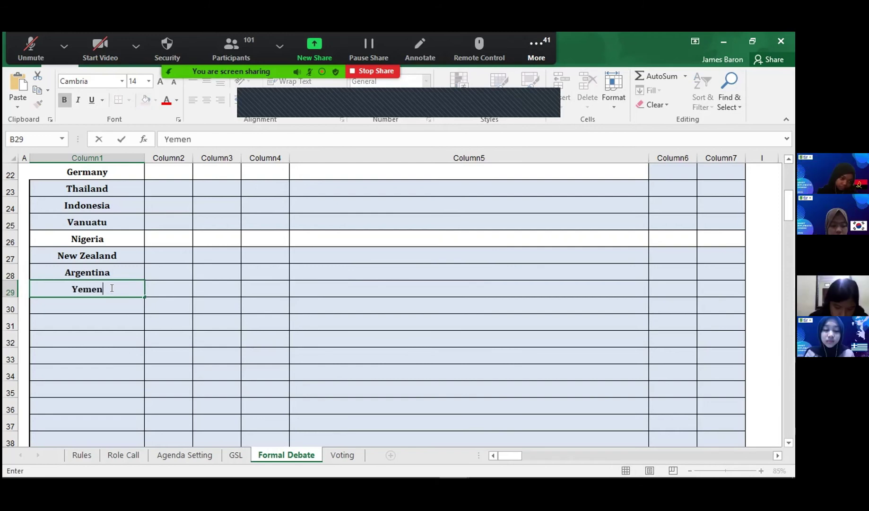
{"action": "left_click", "coordinate": [91, 303]}
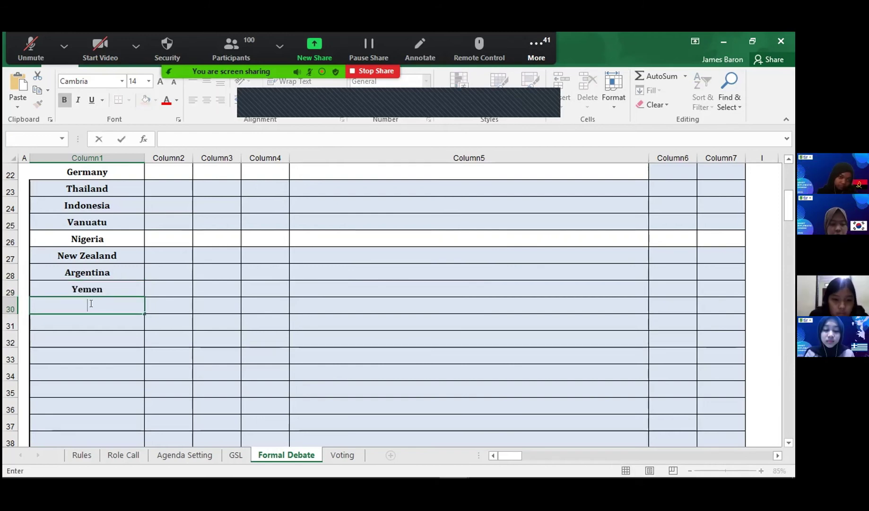
{"action": "type", "text": "Uzbekistan"}
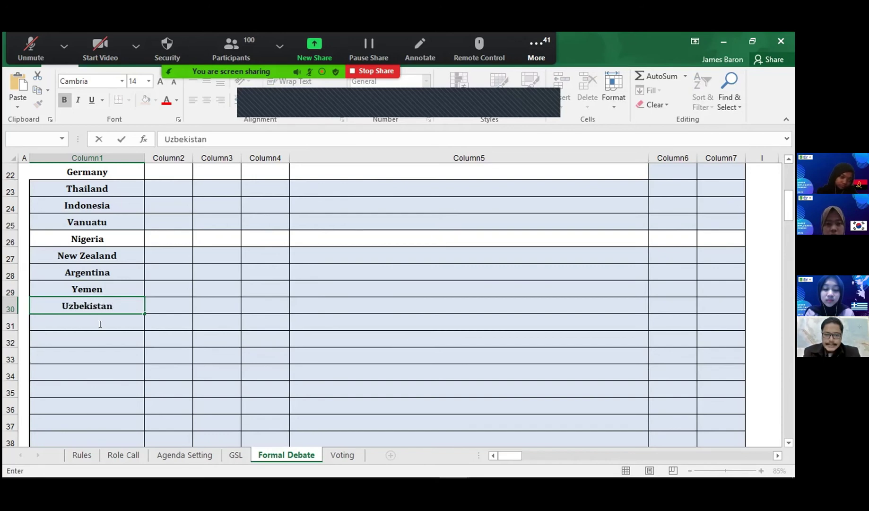
Add Angola in cell B31 and Korea in B32 to the country list.
{"action": "left_click", "coordinate": [100, 324]}
{"action": "type", "text": "An"}
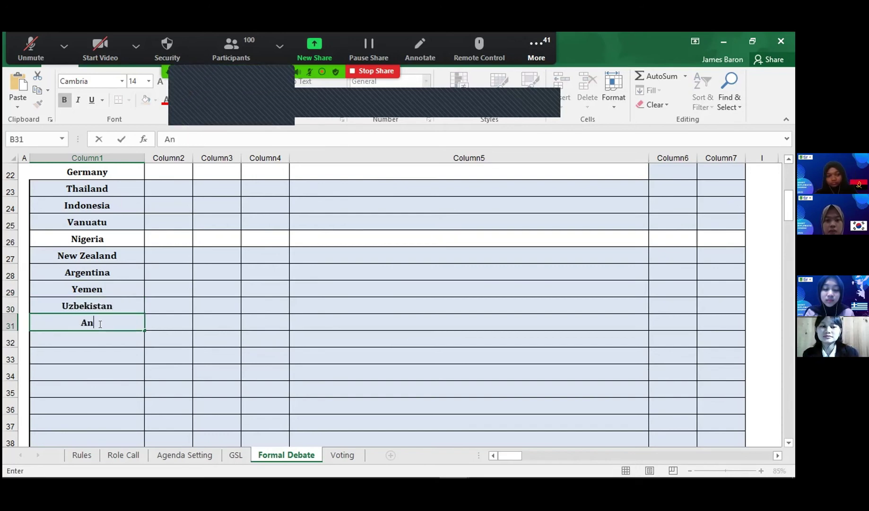
{"action": "type", "text": "gola"}
{"action": "double_click", "coordinate": [87, 336]}
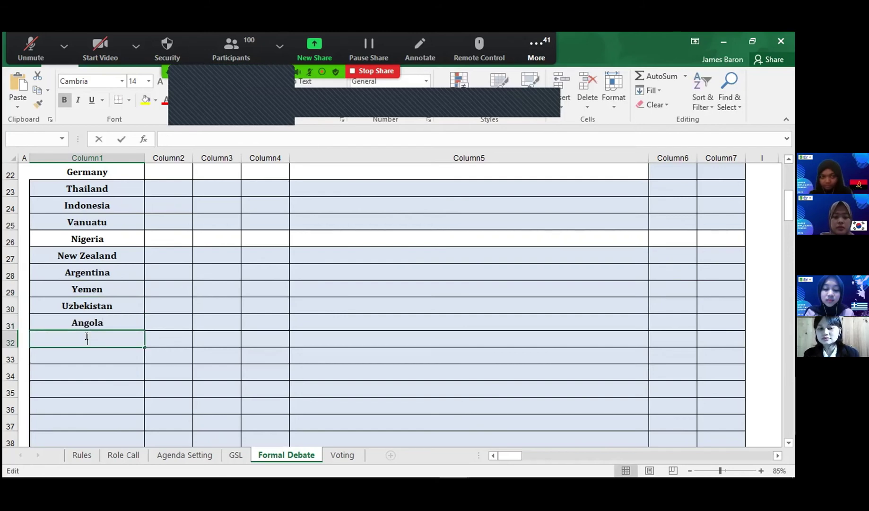
{"action": "type", "text": "Kenya"}
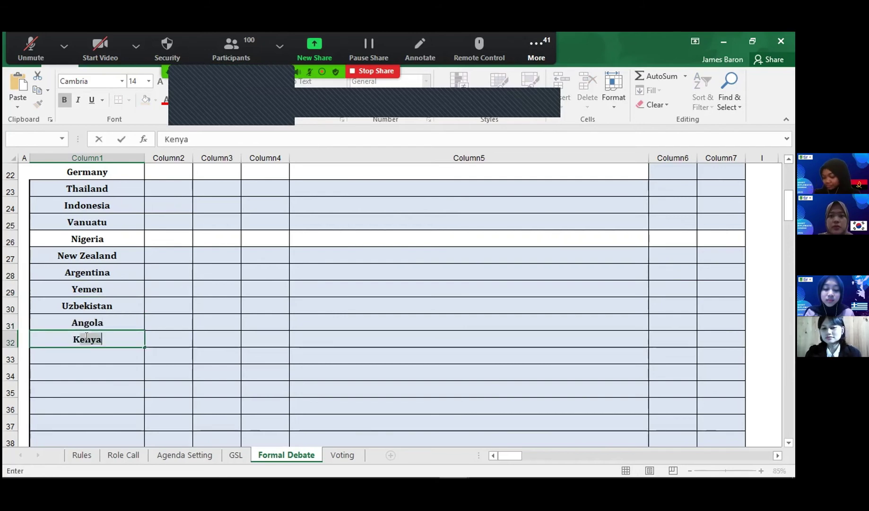
{"action": "type", "text": "orea"}
{"action": "left_click", "coordinate": [85, 358]}
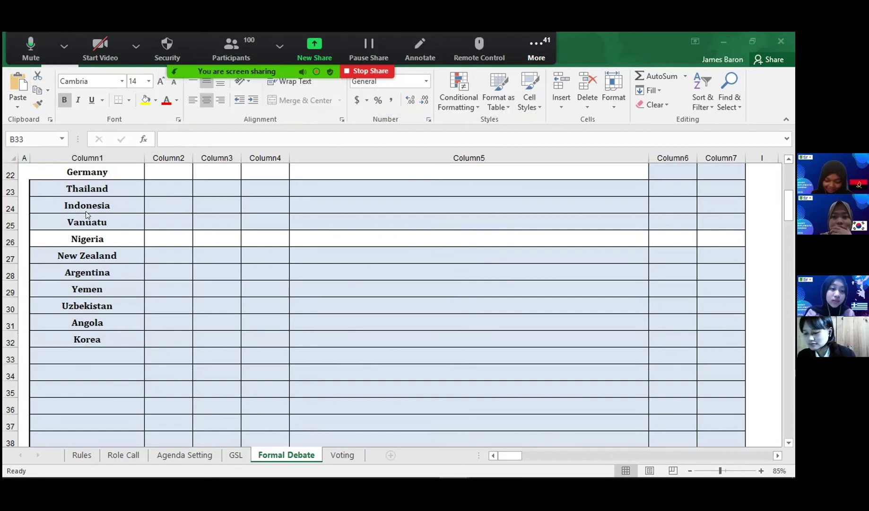
Add Bangladesh in cell B33 below Korea and look back over the country list.
{"action": "scroll", "coordinate": [167, 239], "scroll_direction": "up", "scroll_amount": 4}
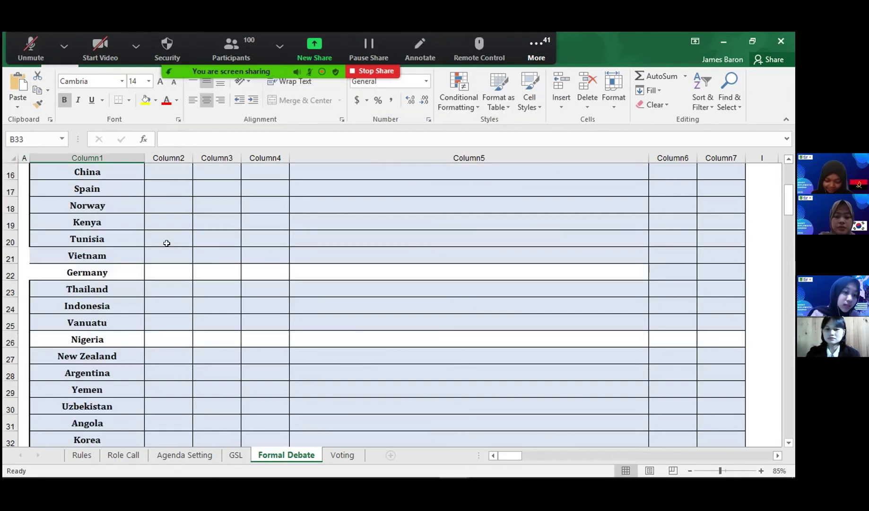
{"action": "scroll", "coordinate": [167, 238], "scroll_direction": "down", "scroll_amount": 6}
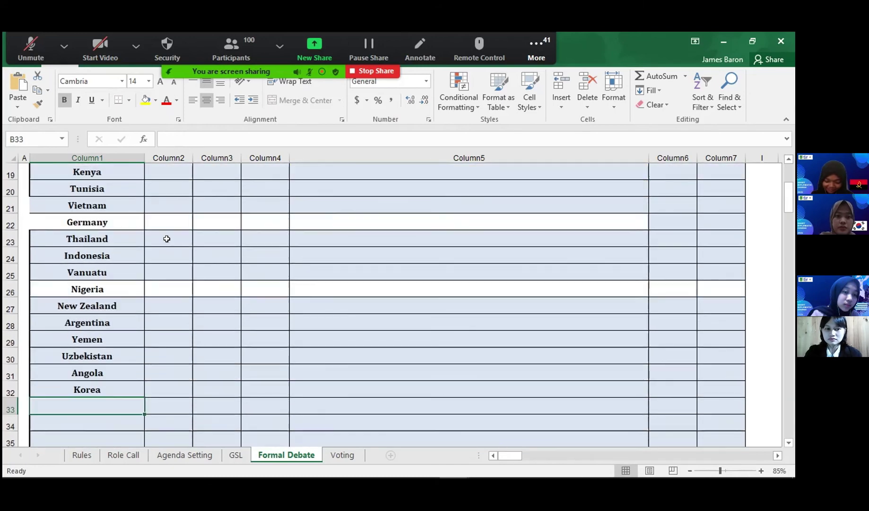
{"action": "double_click", "coordinate": [106, 256]}
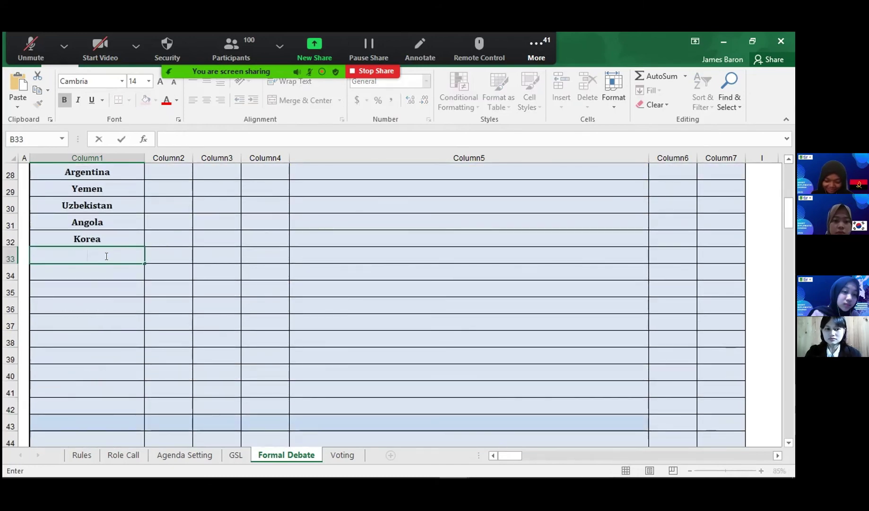
{"action": "type", "text": "Bangladesh"}
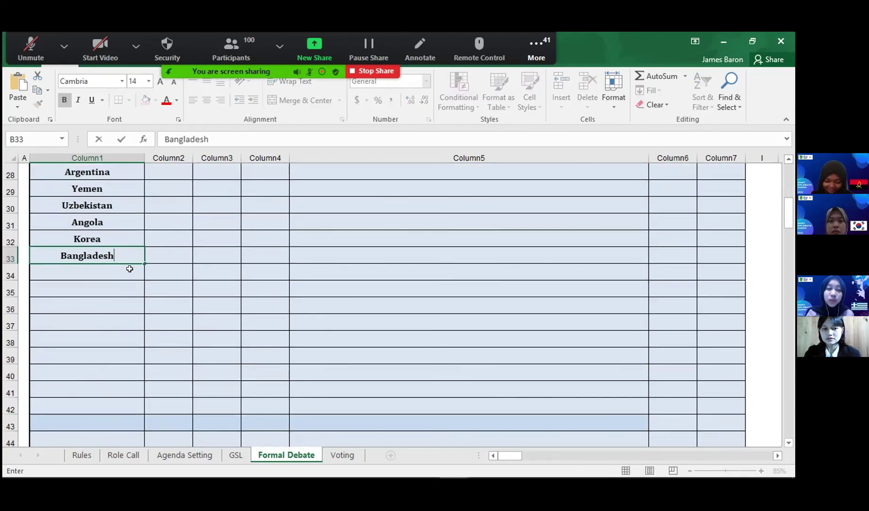
{"action": "scroll", "coordinate": [130, 269], "scroll_direction": "up", "scroll_amount": 5}
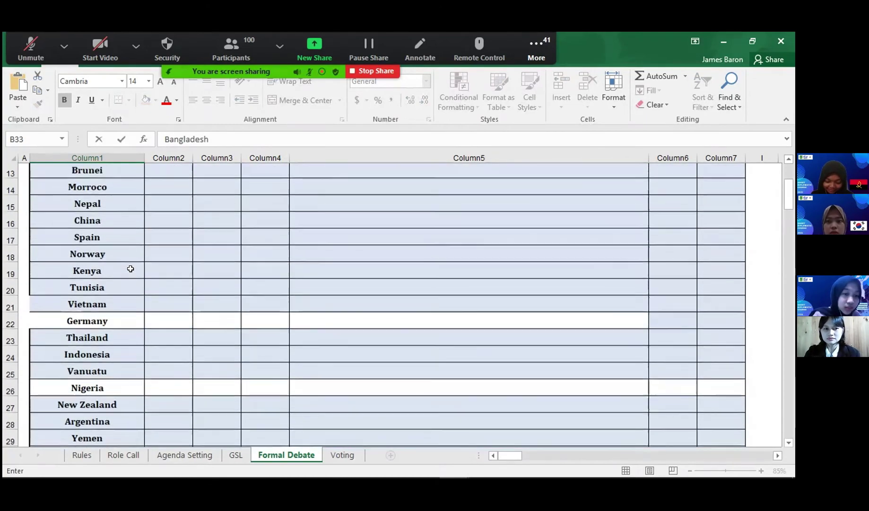
{"action": "scroll", "coordinate": [130, 268], "scroll_direction": "up", "scroll_amount": 1}
{"action": "scroll", "coordinate": [131, 269], "scroll_direction": "down", "scroll_amount": 1}
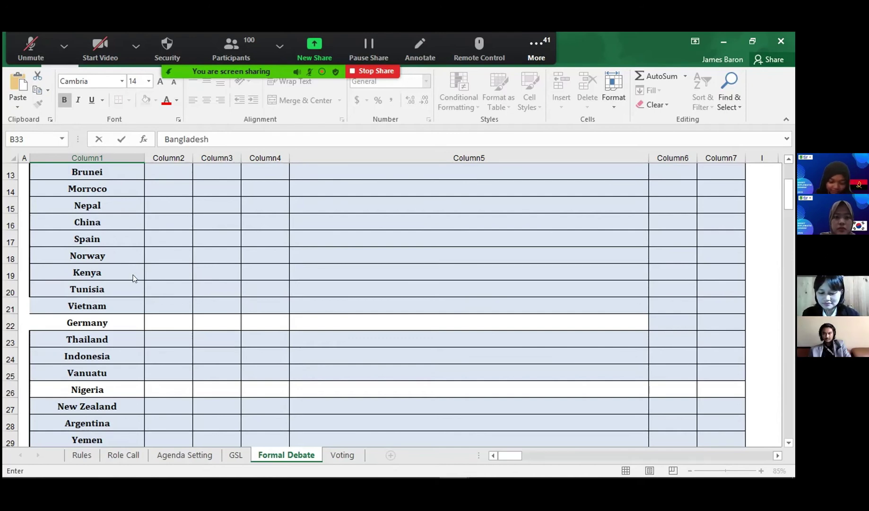
Switch to the Google timer in Chrome, start the one-minute countdown, and return to the country list in Excel.
{"action": "key", "text": "alt+Tab"}
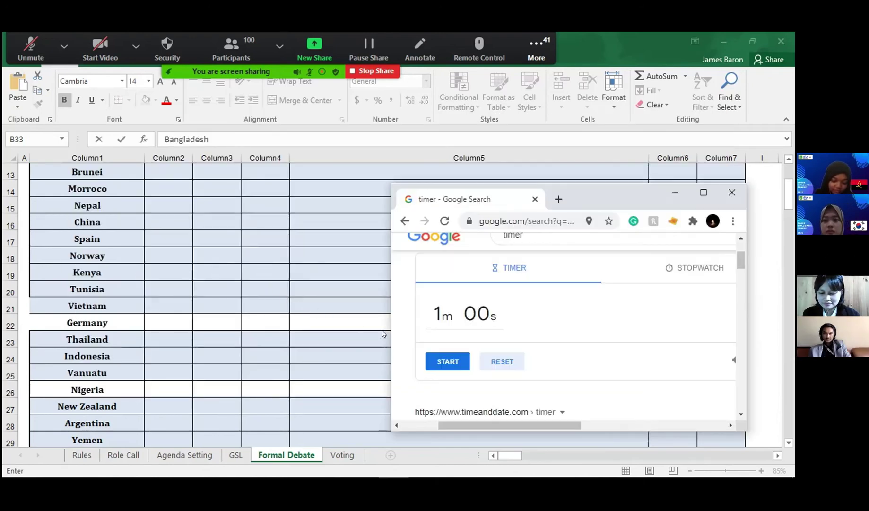
{"action": "left_click", "coordinate": [449, 363]}
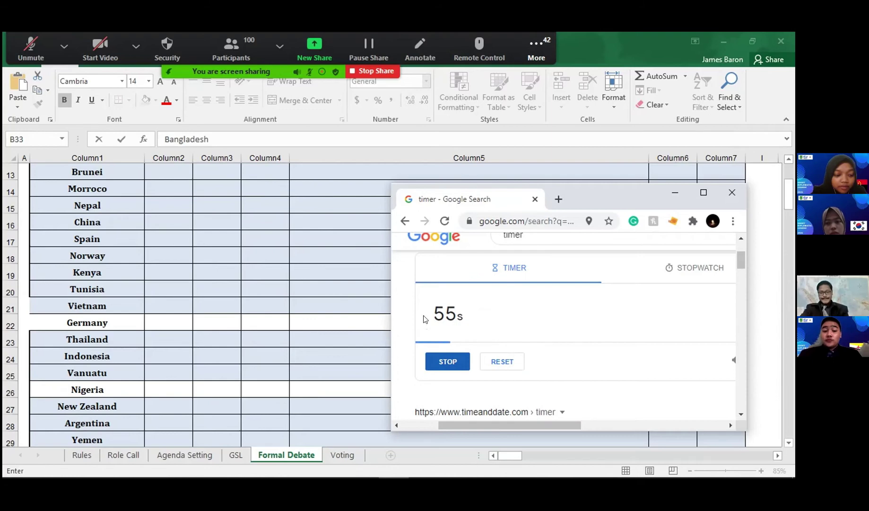
{"action": "left_click", "coordinate": [786, 204]}
{"action": "left_click_drag", "start_coordinate": [786, 194], "coordinate": [786, 206]}
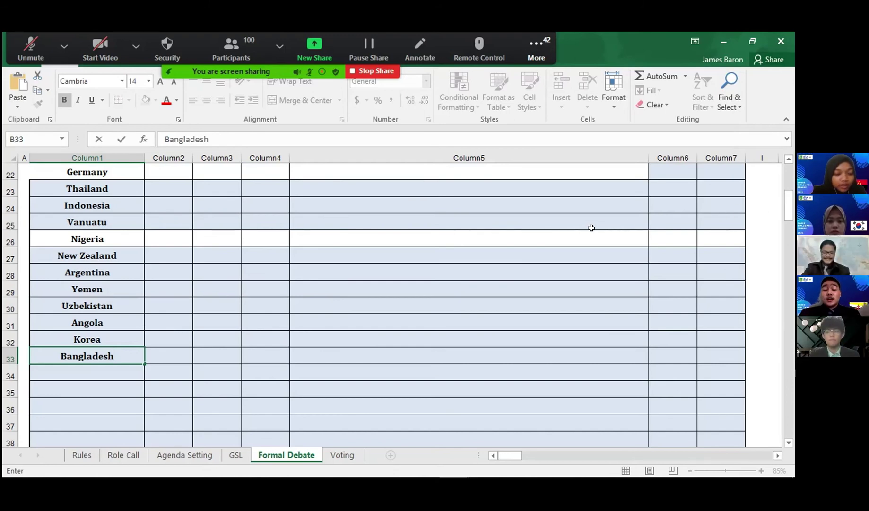
{"action": "scroll", "coordinate": [534, 236], "scroll_direction": "up", "scroll_amount": 5}
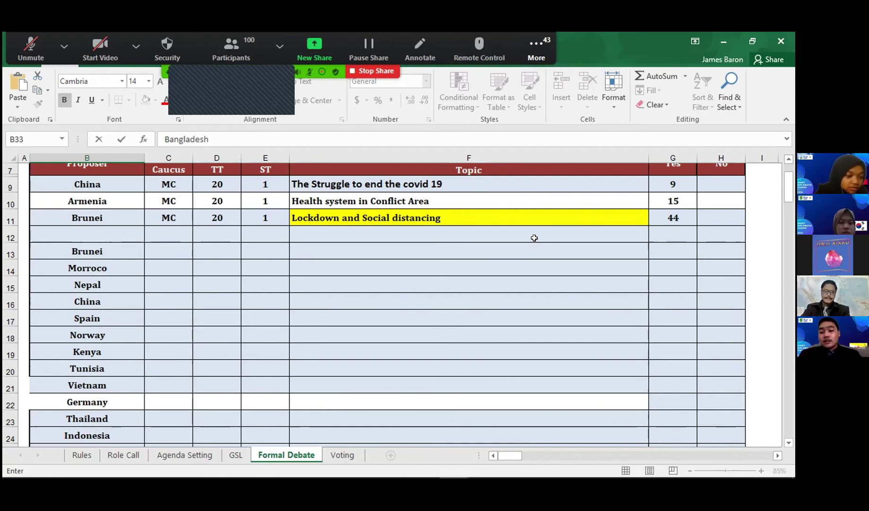
Switch to the Google timer in Chrome, reset it to one minute, and move its window higher over the sheet.
{"action": "key", "text": "alt+Tab"}
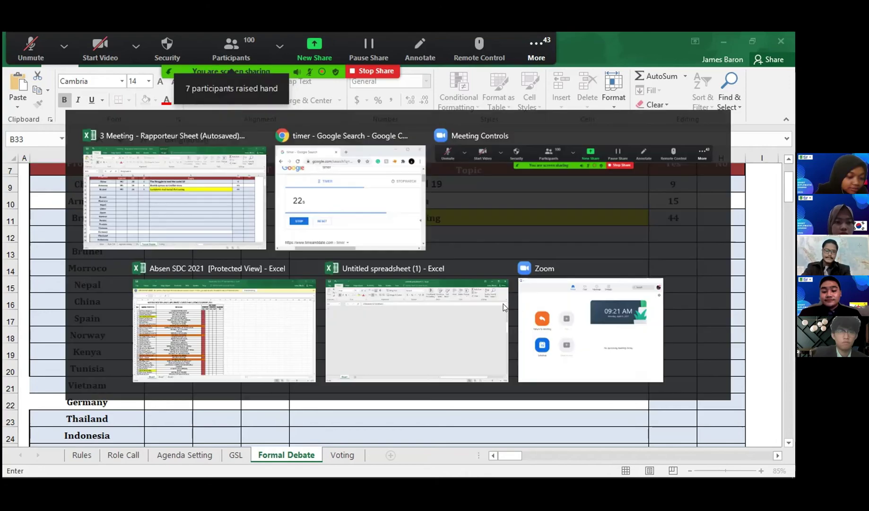
{"action": "left_click", "coordinate": [501, 361]}
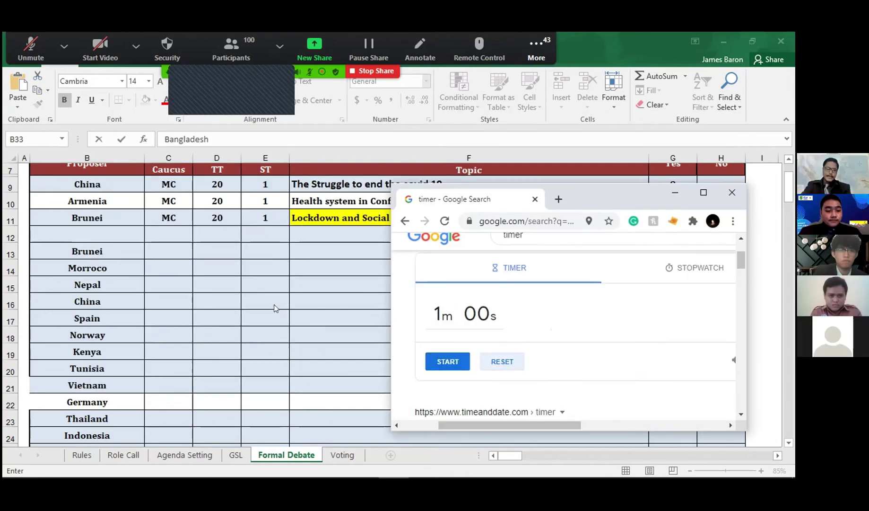
{"action": "left_click_drag", "start_coordinate": [589, 197], "coordinate": [579, 135]}
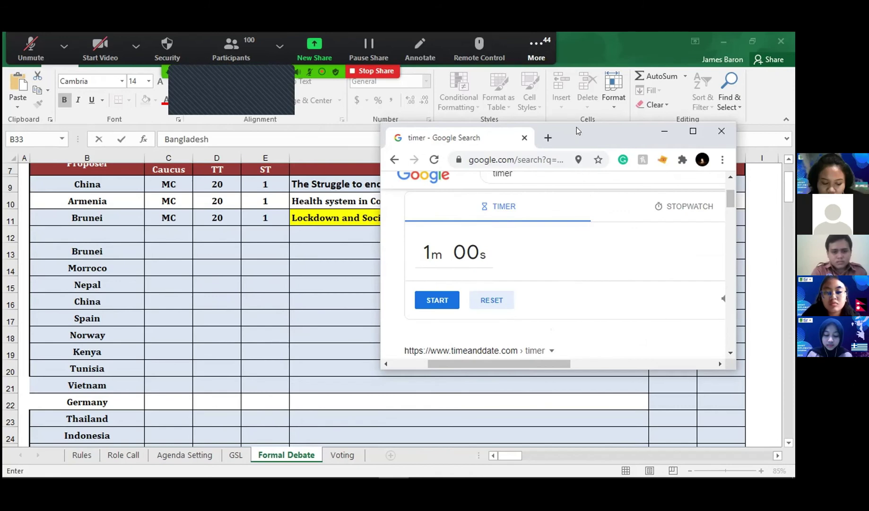
Unmute and re-mute the Zoom microphone, and look at the microphone and speaker options.
{"action": "key", "text": "alt+a"}
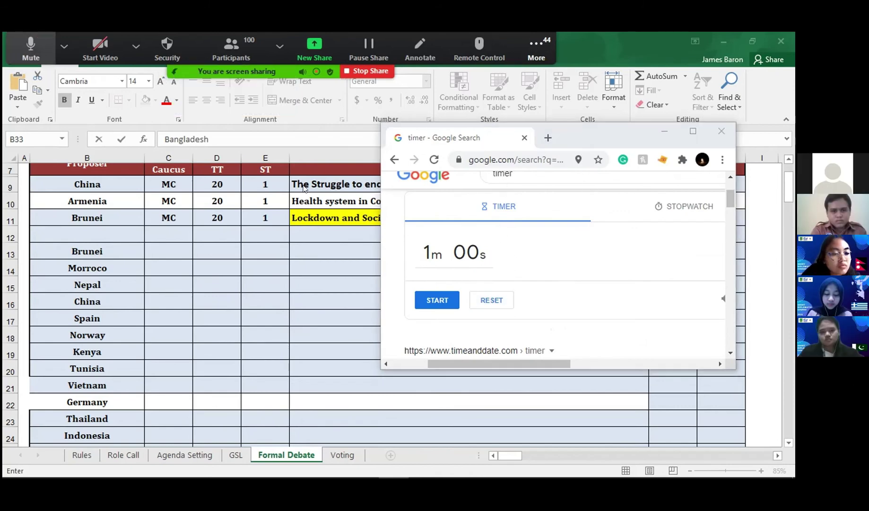
{"action": "left_click", "coordinate": [30, 47]}
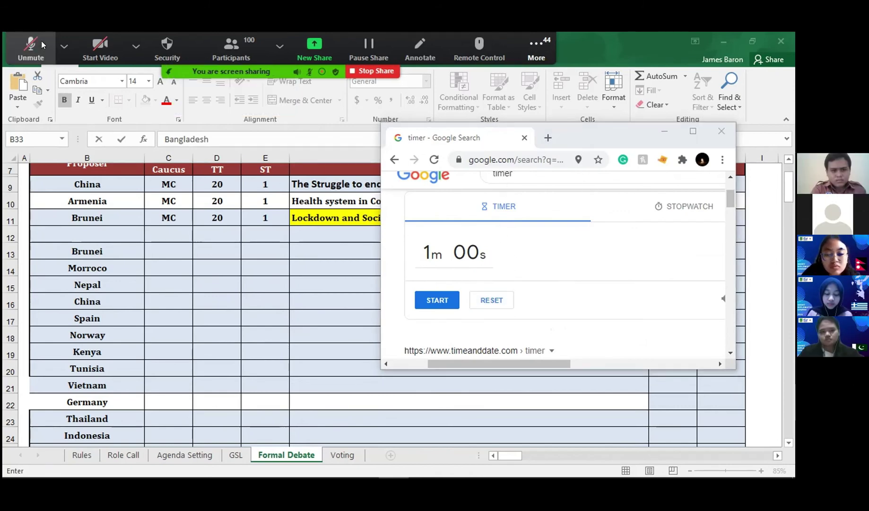
{"action": "left_click", "coordinate": [64, 46]}
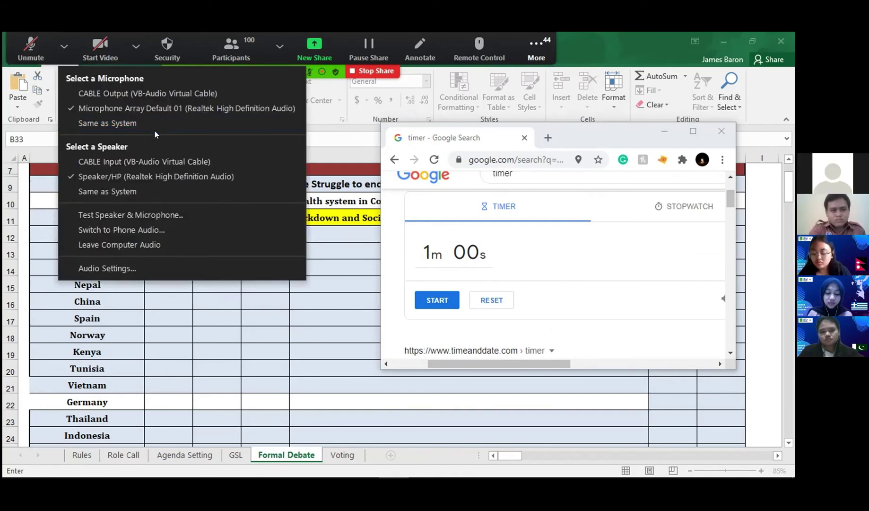
{"action": "left_click", "coordinate": [417, 195]}
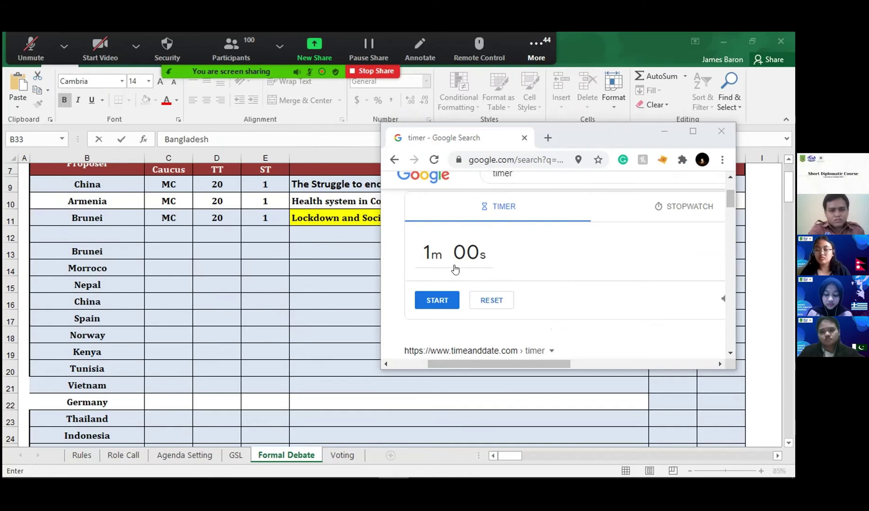
Start the one-minute countdown for a speaker and return to Excel to look over the country list.
{"action": "left_click", "coordinate": [436, 297]}
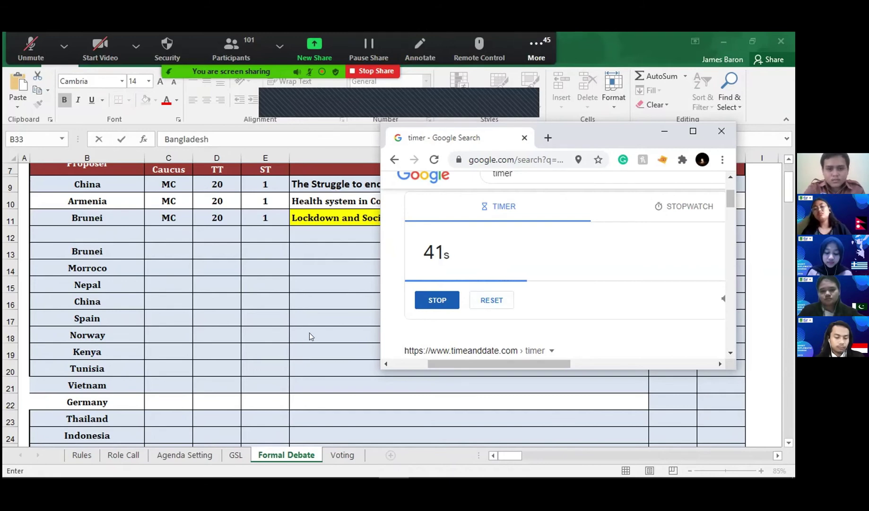
{"action": "key", "text": "alt+Tab"}
{"action": "scroll", "coordinate": [308, 333], "scroll_direction": "down", "scroll_amount": 4}
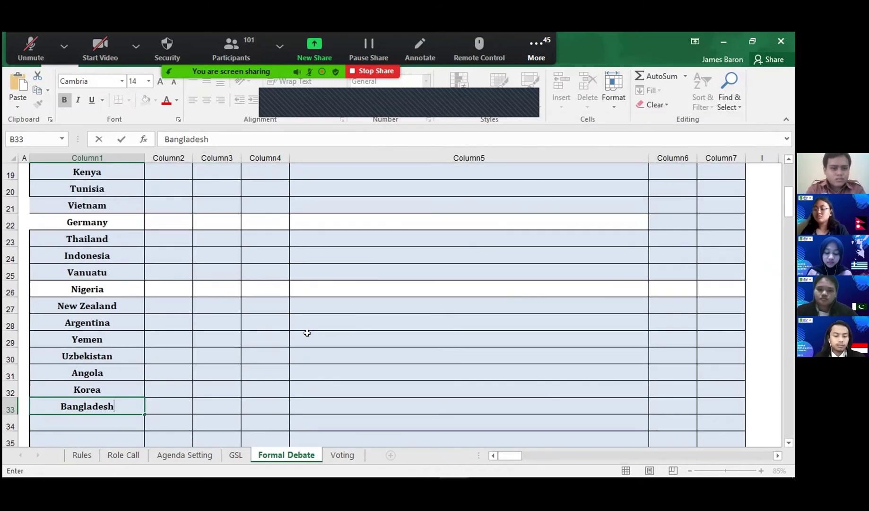
{"action": "scroll", "coordinate": [307, 332], "scroll_direction": "up", "scroll_amount": 3}
Switch to the Google timer in Chrome and reset and restart the one-minute countdown twice.
{"action": "key", "text": "alt+Tab"}
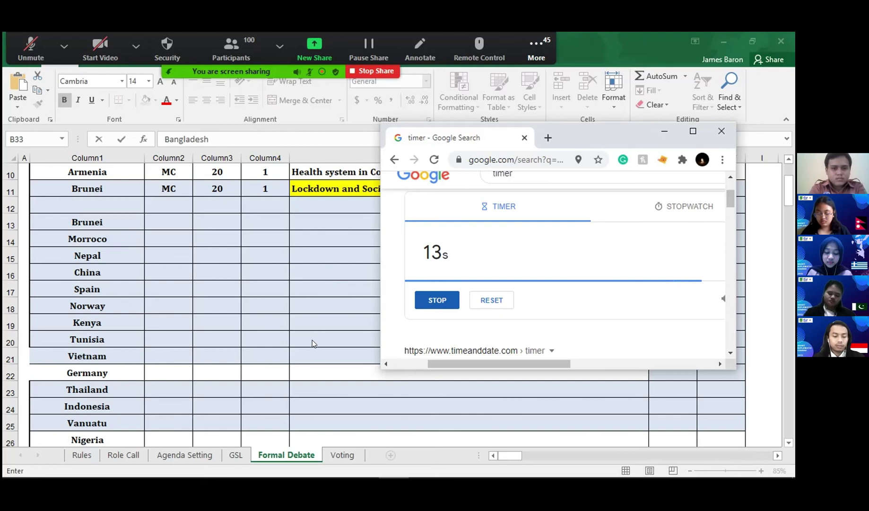
{"action": "left_click", "coordinate": [503, 303]}
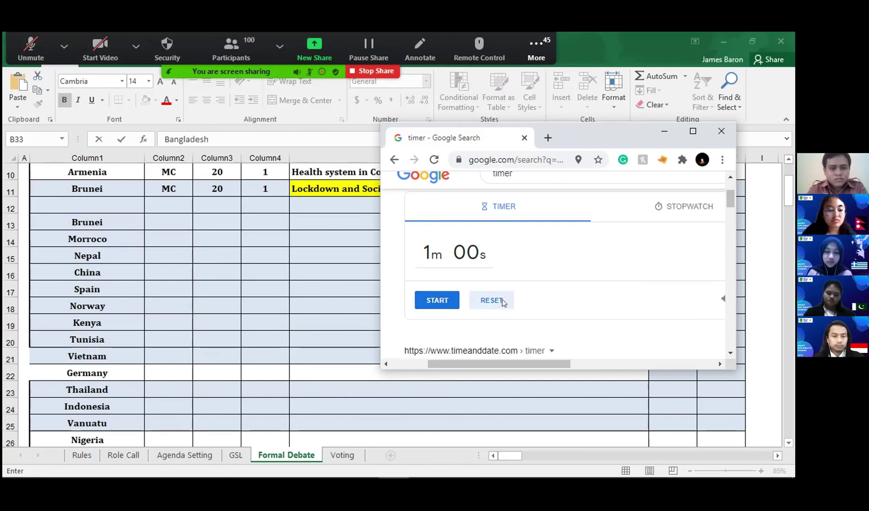
{"action": "left_click", "coordinate": [439, 297]}
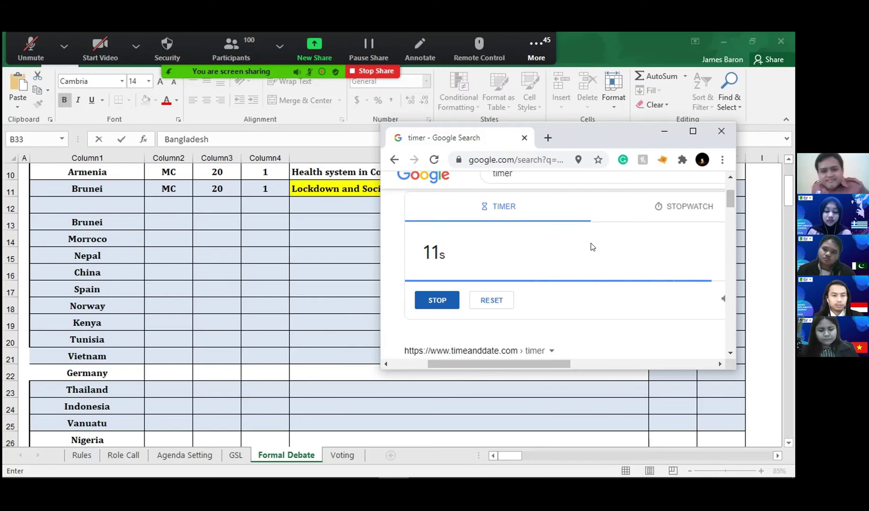
{"action": "left_click", "coordinate": [491, 300]}
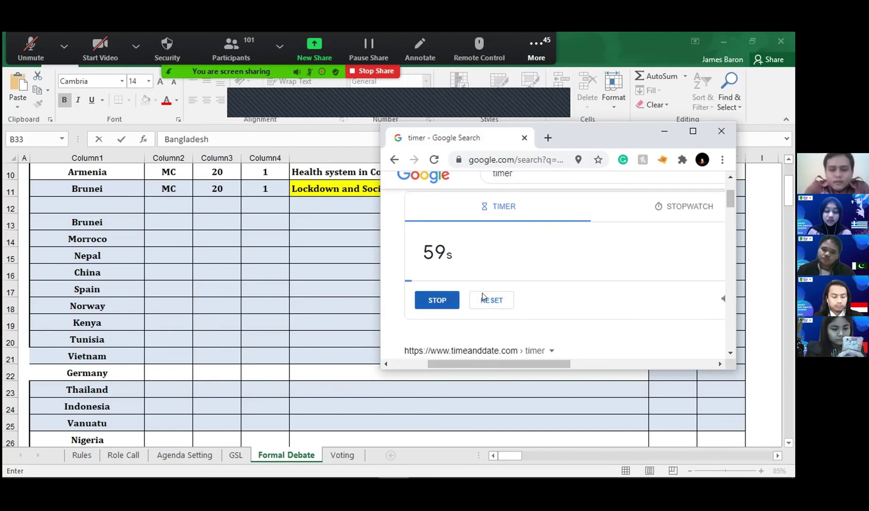
{"action": "left_click", "coordinate": [444, 300]}
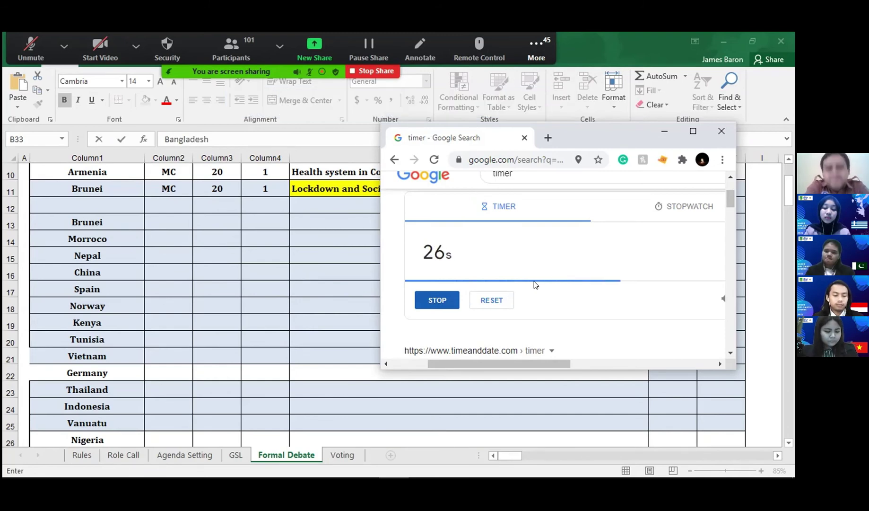
Reset and restart the one-minute countdown for five consecutive speakers.
{"action": "left_click", "coordinate": [503, 296]}
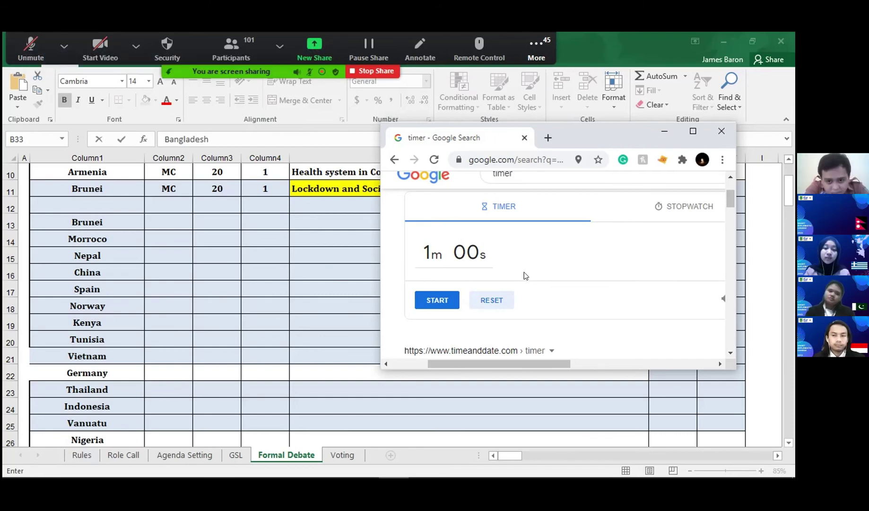
{"action": "left_click", "coordinate": [438, 292]}
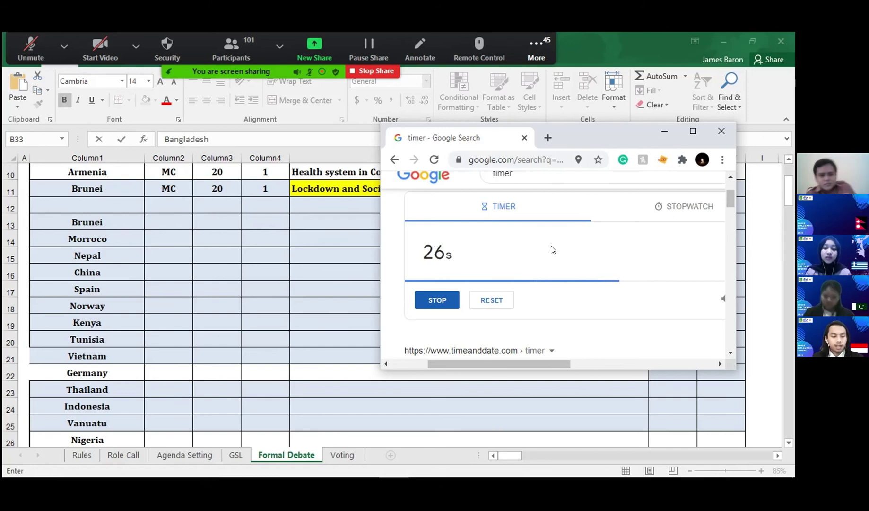
{"action": "left_click", "coordinate": [500, 302]}
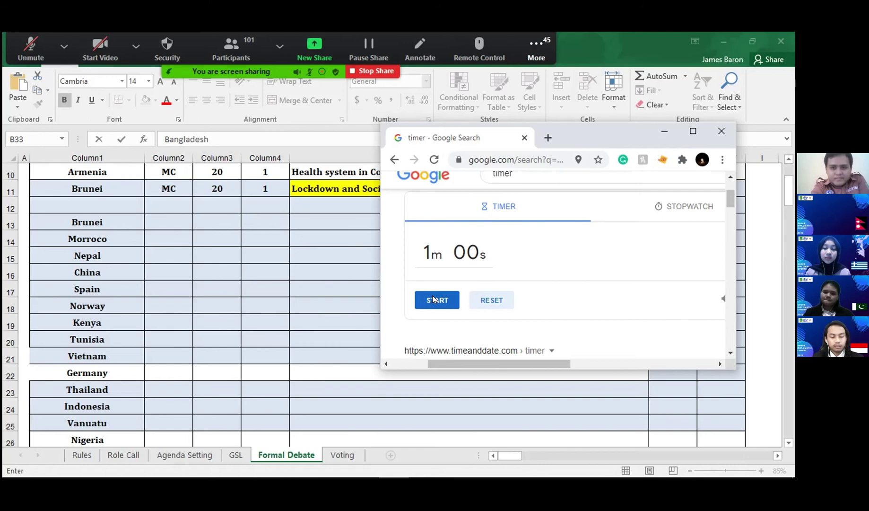
{"action": "left_click", "coordinate": [433, 298]}
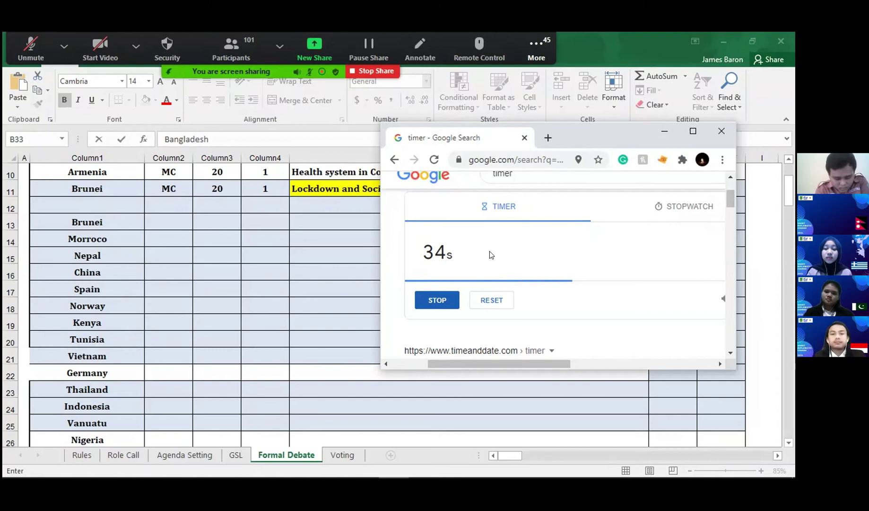
{"action": "left_click", "coordinate": [496, 303]}
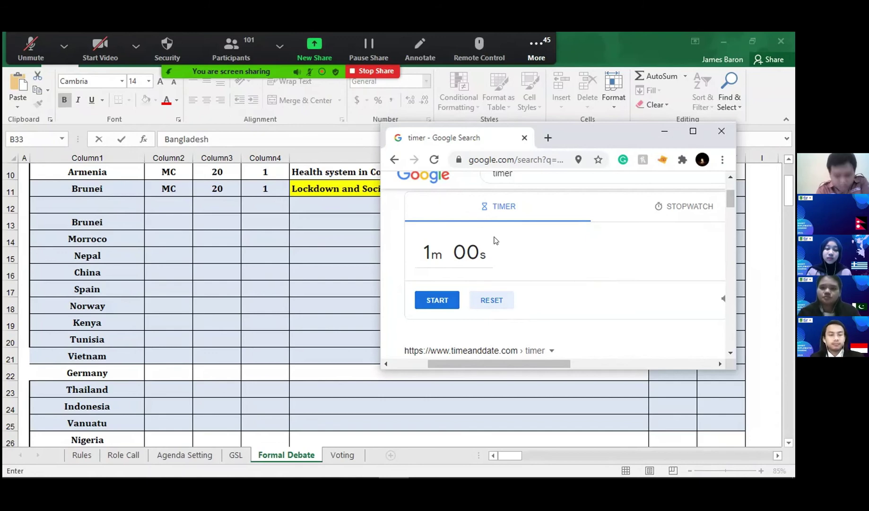
{"action": "left_click", "coordinate": [437, 299]}
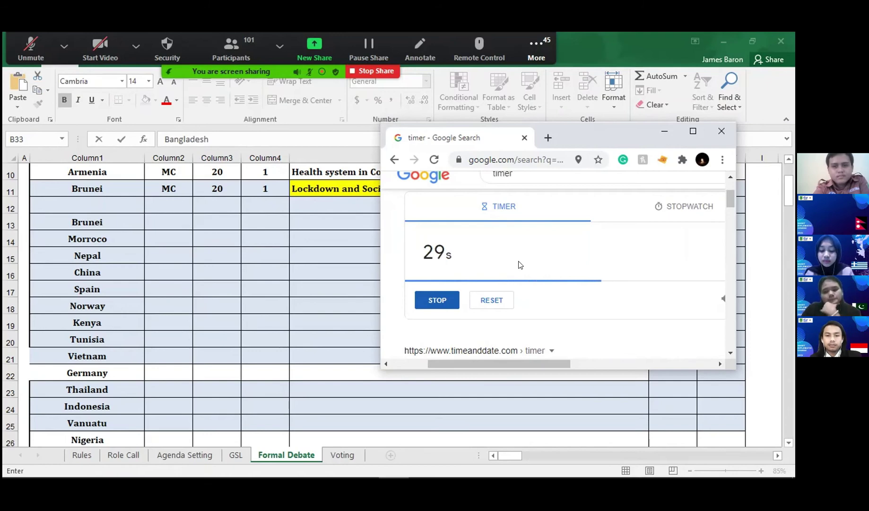
{"action": "left_click", "coordinate": [490, 300]}
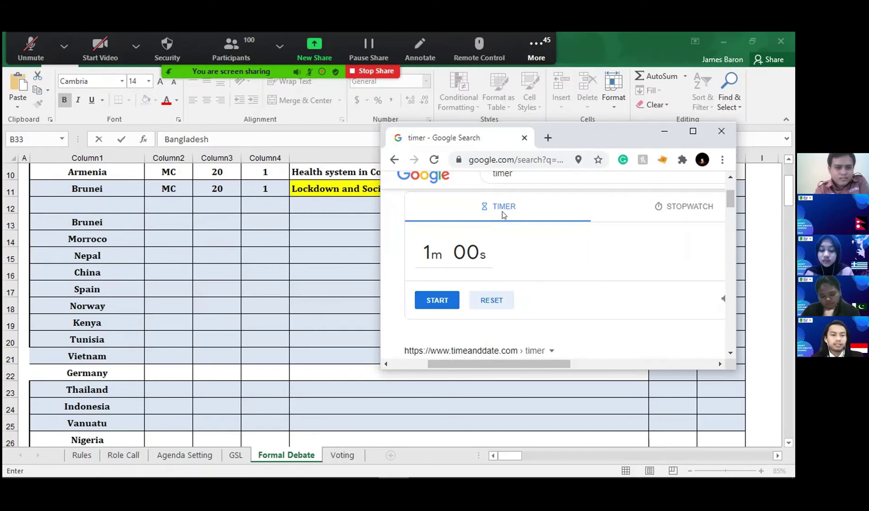
{"action": "left_click", "coordinate": [440, 297]}
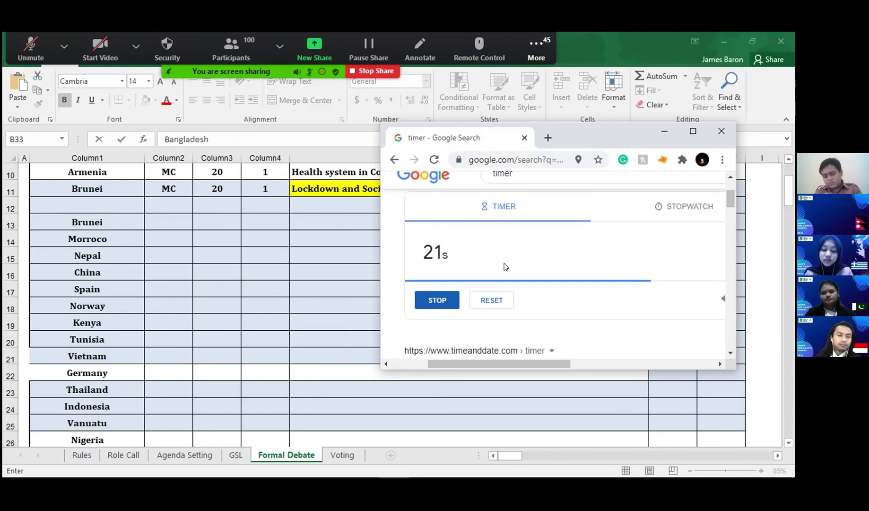
{"action": "left_click", "coordinate": [501, 298]}
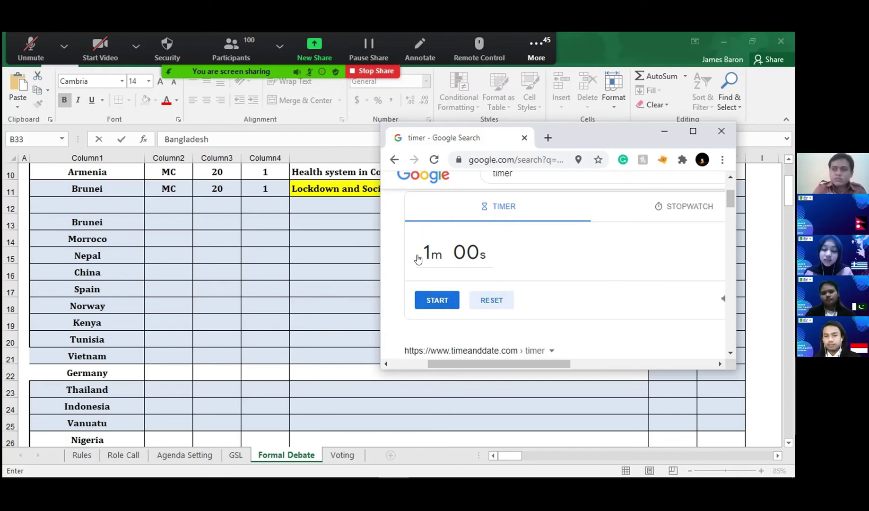
{"action": "left_click", "coordinate": [423, 297]}
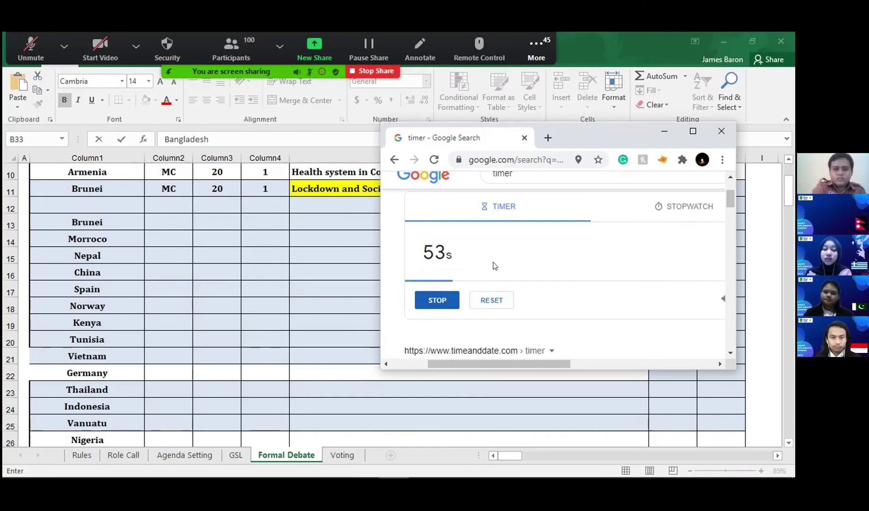
Start a new Zoom screen share, and reset and restart the one-minute countdown three times.
{"action": "left_click", "coordinate": [313, 52]}
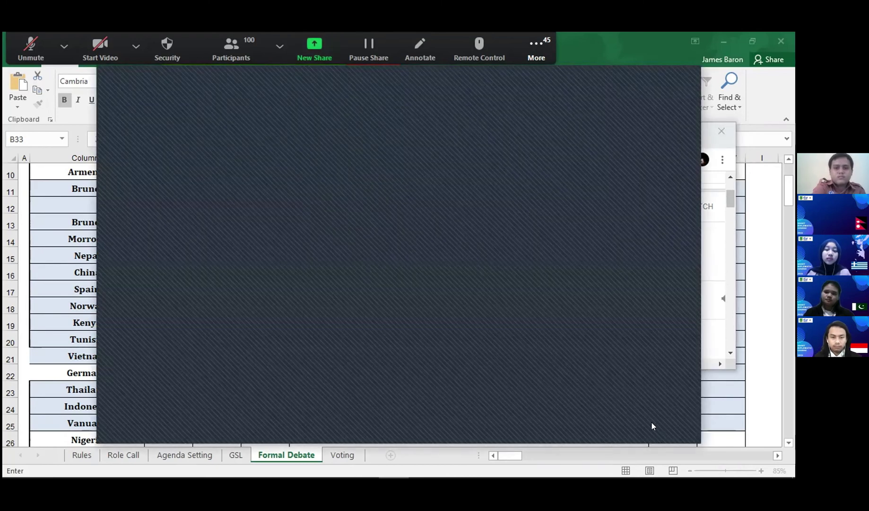
{"action": "left_click", "coordinate": [652, 425]}
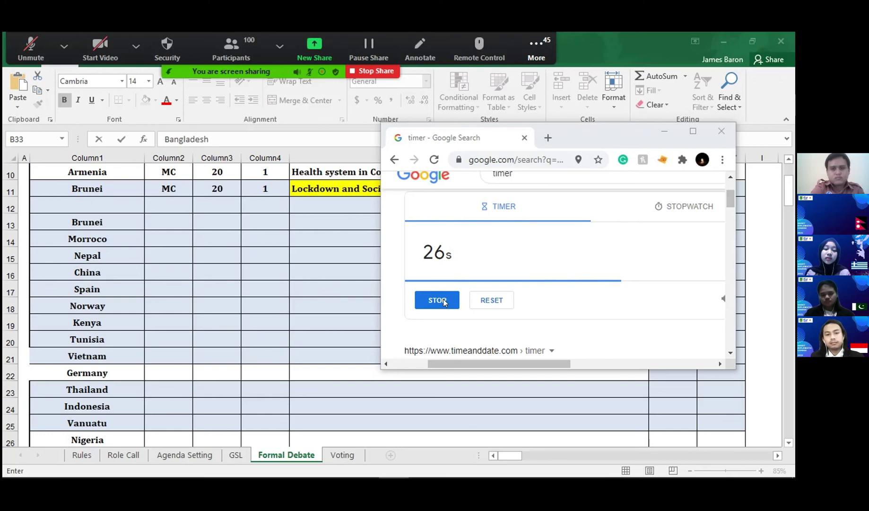
{"action": "left_click", "coordinate": [492, 300]}
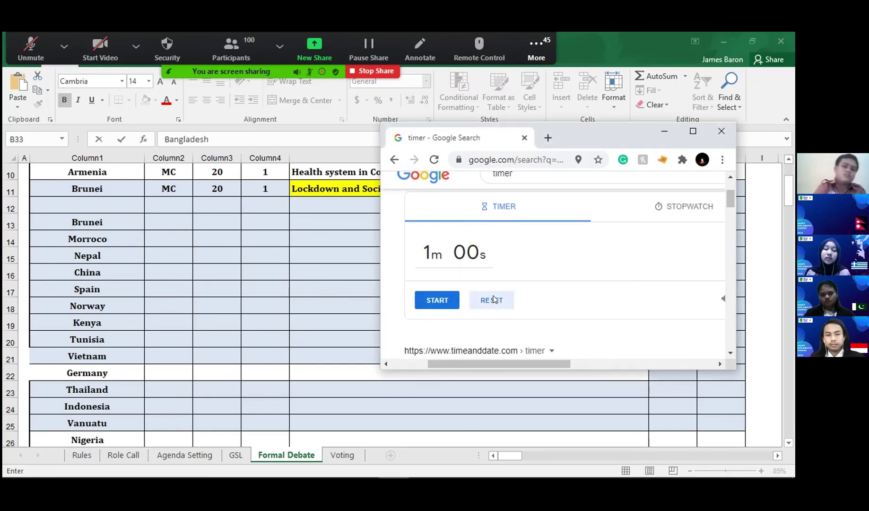
{"action": "left_click", "coordinate": [444, 294]}
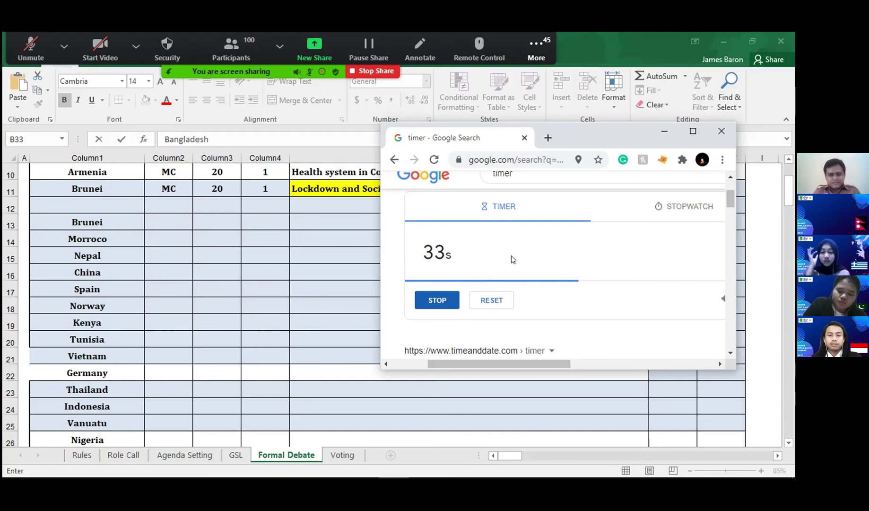
{"action": "left_click", "coordinate": [502, 299]}
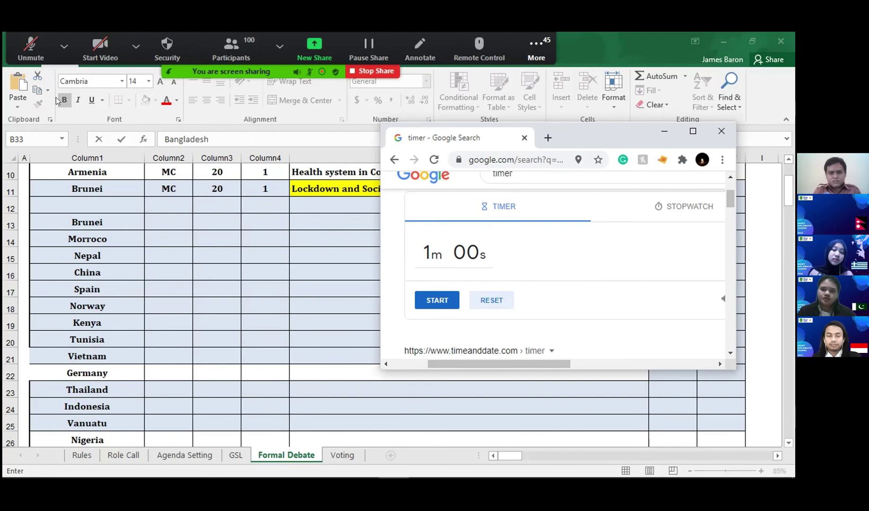
{"action": "left_click", "coordinate": [443, 296]}
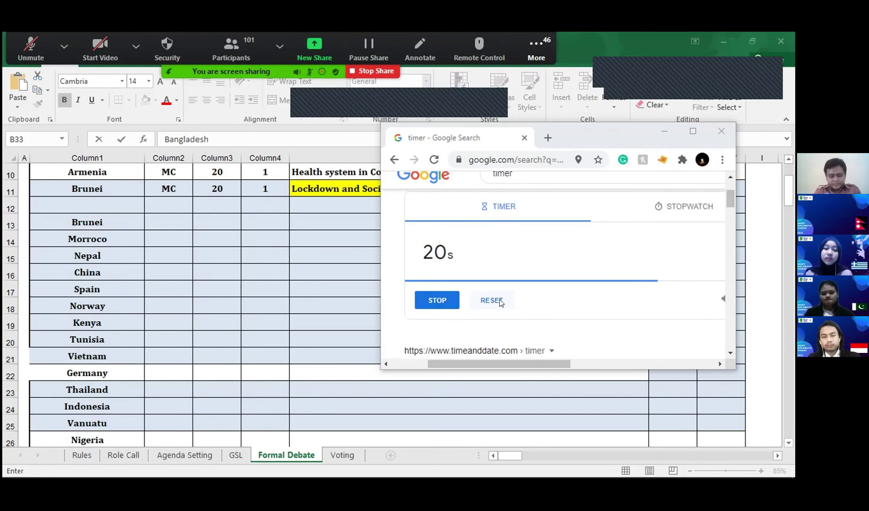
{"action": "left_click", "coordinate": [501, 302]}
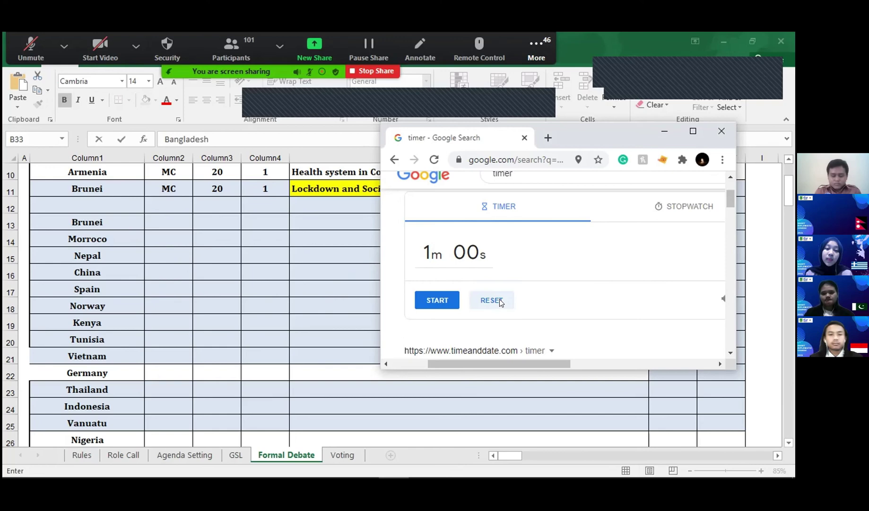
{"action": "left_click", "coordinate": [443, 297]}
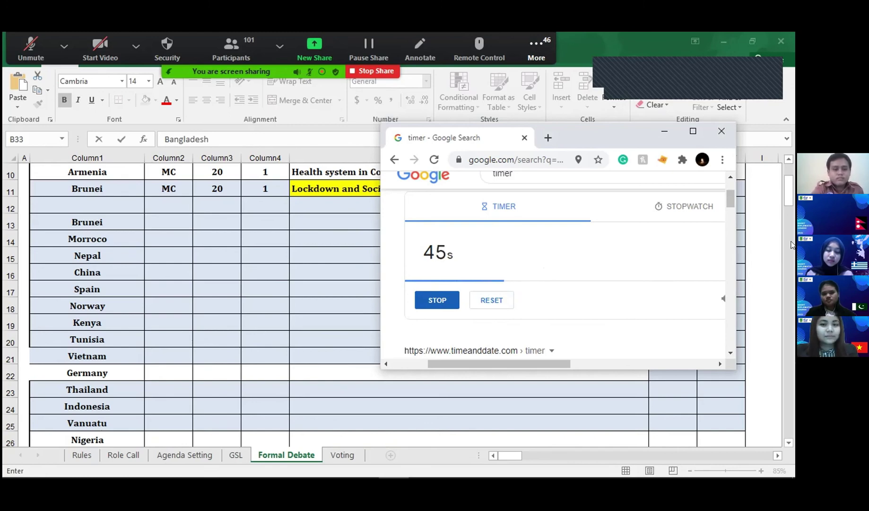
Bring the Germany to Bangladesh rows into view in Excel, and restart the one-minute countdown in Chrome.
{"action": "left_click", "coordinate": [788, 201]}
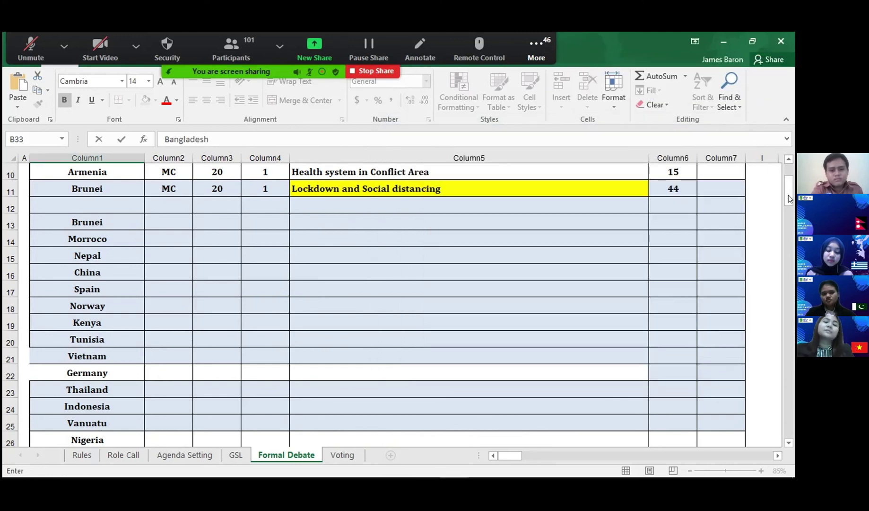
{"action": "scroll", "coordinate": [563, 266], "scroll_direction": "down", "scroll_amount": 5}
{"action": "scroll", "coordinate": [555, 273], "scroll_direction": "up", "scroll_amount": 1}
{"action": "key", "text": "alt+Tab"}
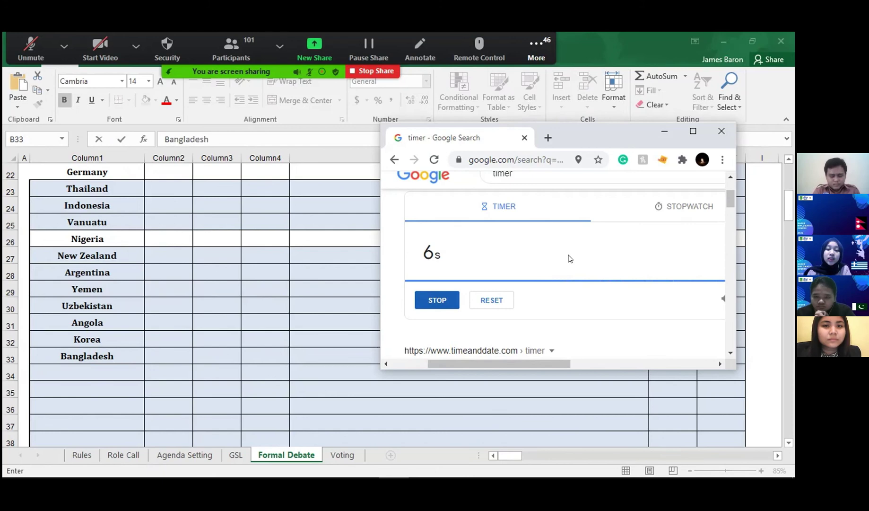
{"action": "left_click", "coordinate": [503, 299]}
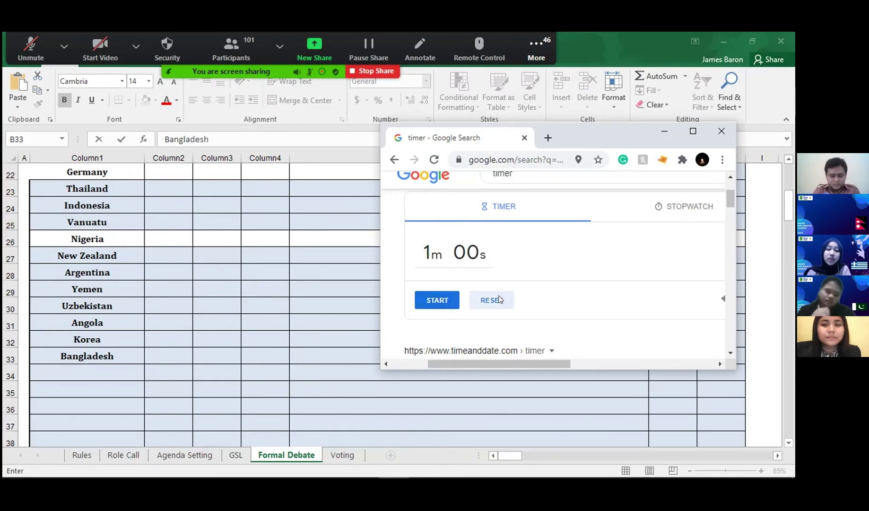
{"action": "left_click", "coordinate": [442, 301]}
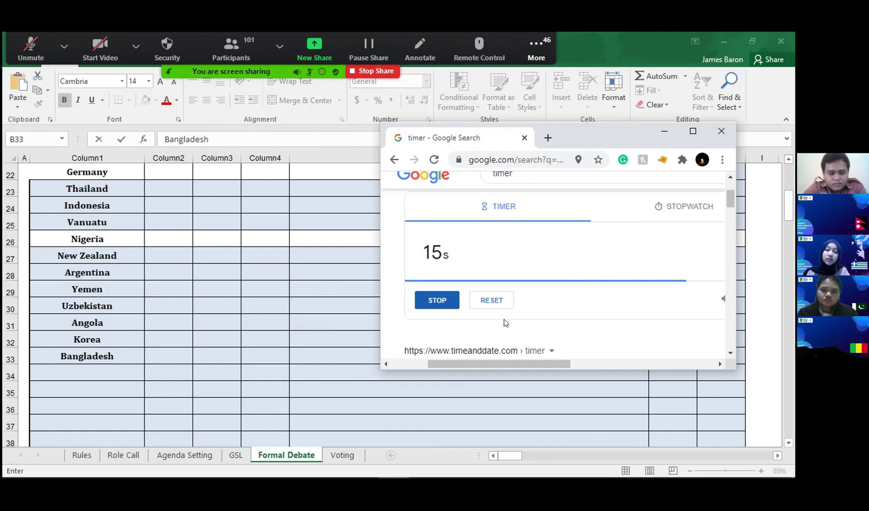
Reset and restart the one-minute countdown for four more speakers.
{"action": "left_click", "coordinate": [491, 304]}
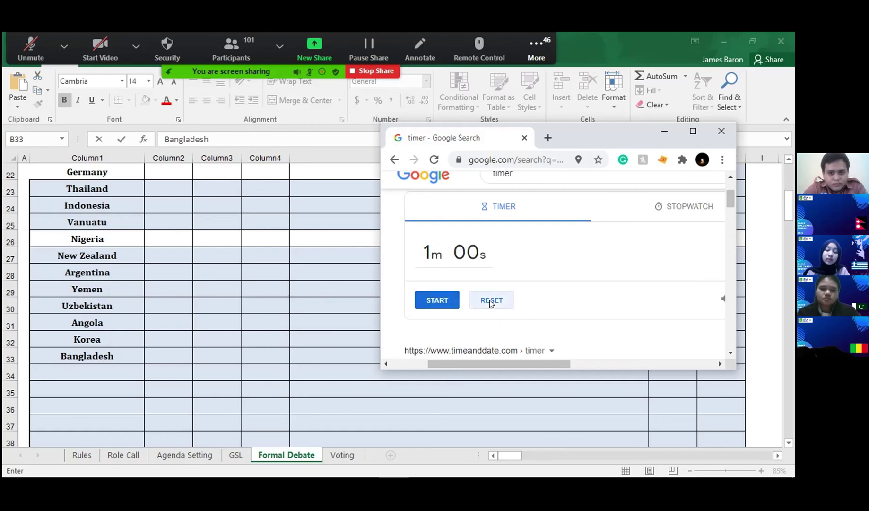
{"action": "left_click", "coordinate": [444, 303]}
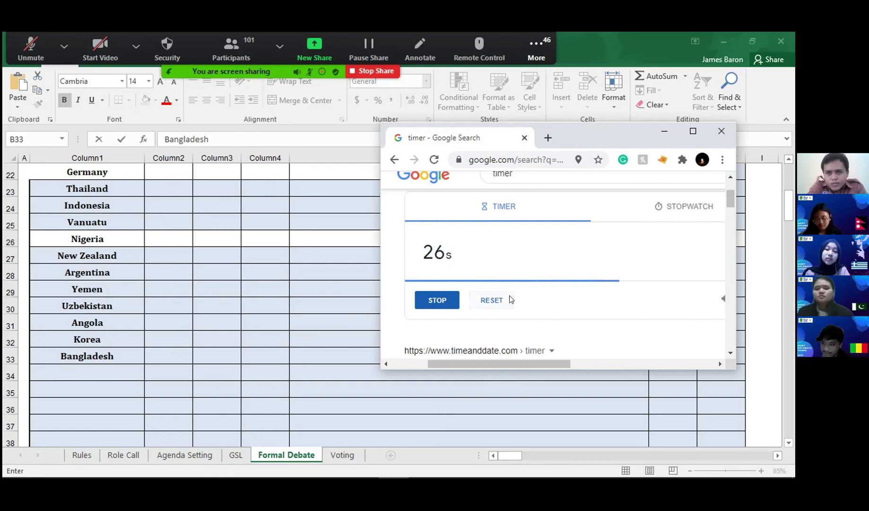
{"action": "left_click", "coordinate": [492, 299]}
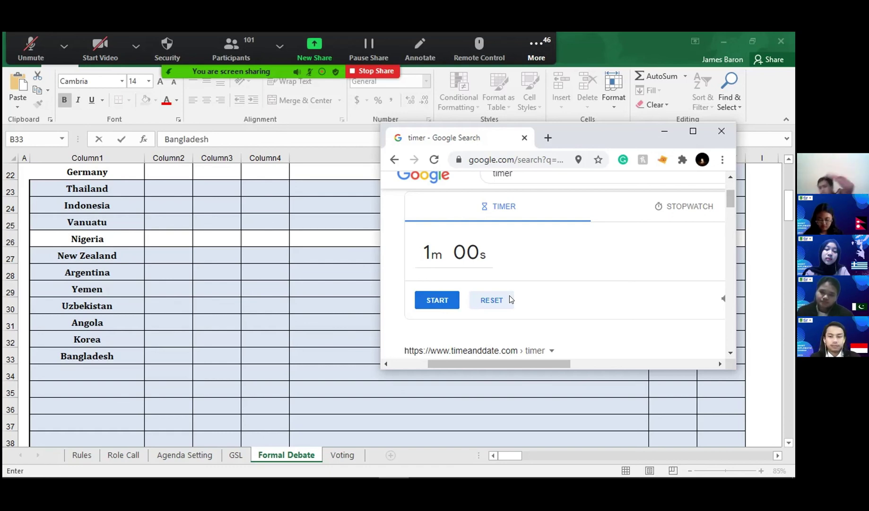
{"action": "left_click", "coordinate": [454, 295]}
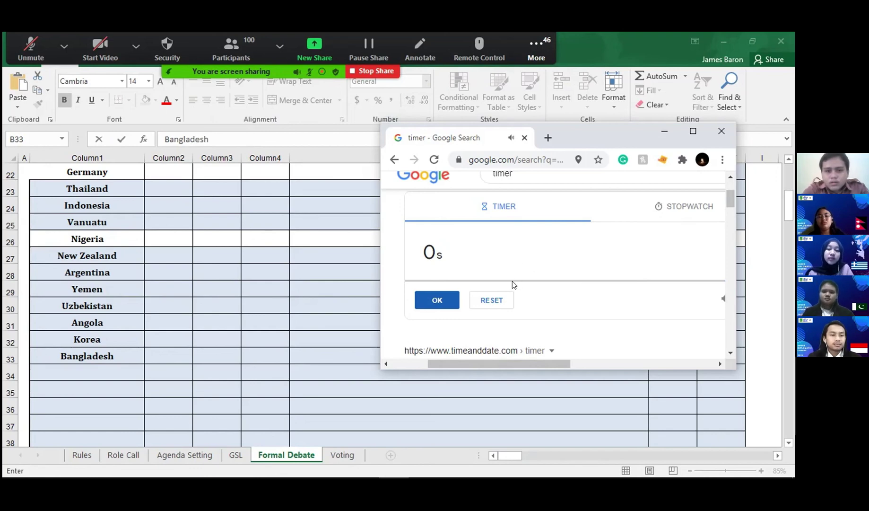
{"action": "left_click", "coordinate": [471, 300]}
{"action": "left_click", "coordinate": [444, 303]}
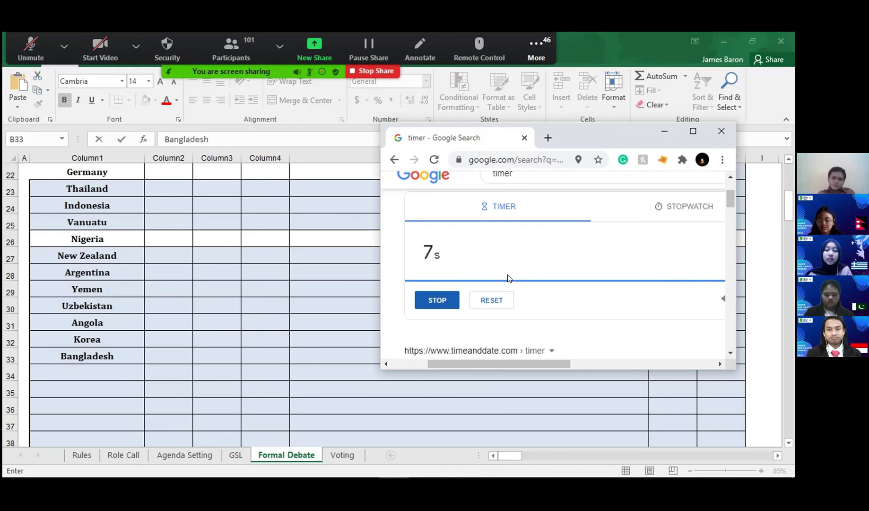
{"action": "left_click", "coordinate": [491, 301]}
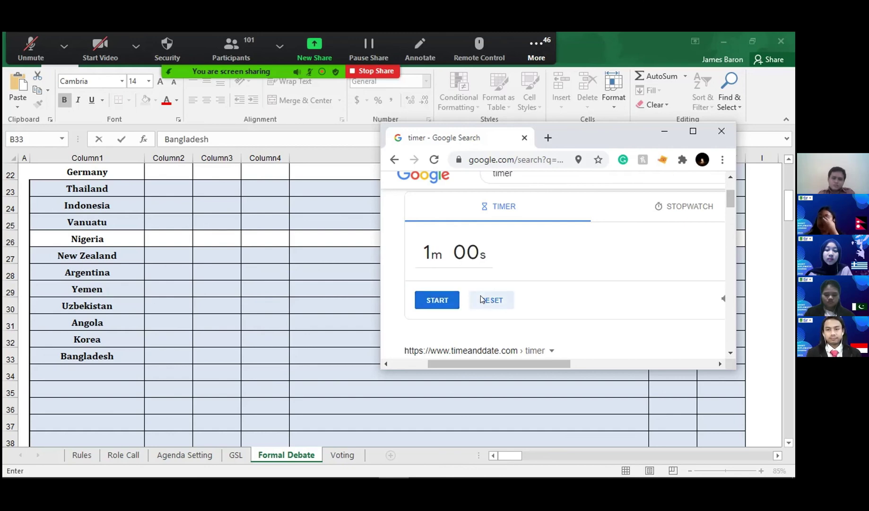
{"action": "left_click", "coordinate": [440, 298]}
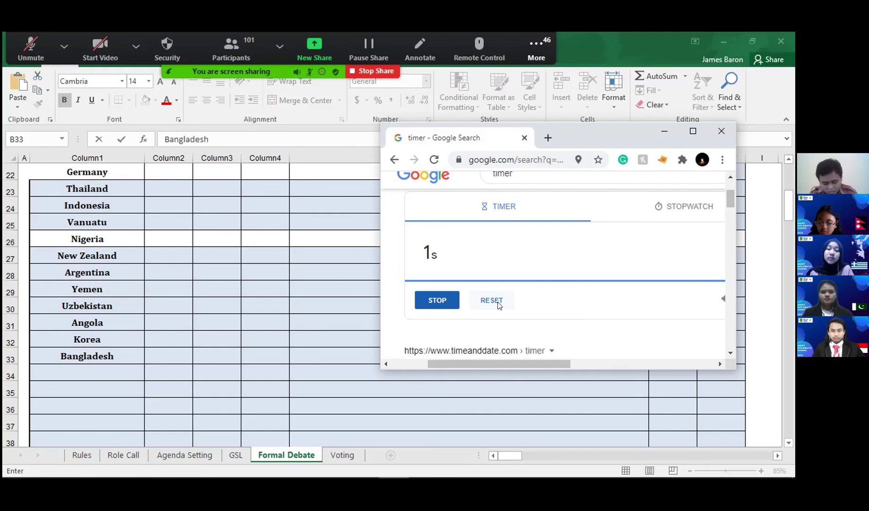
Run the one-minute countdown for two more speakers, including one immediate restart, and reset the timer to one minute.
{"action": "left_click", "coordinate": [509, 278]}
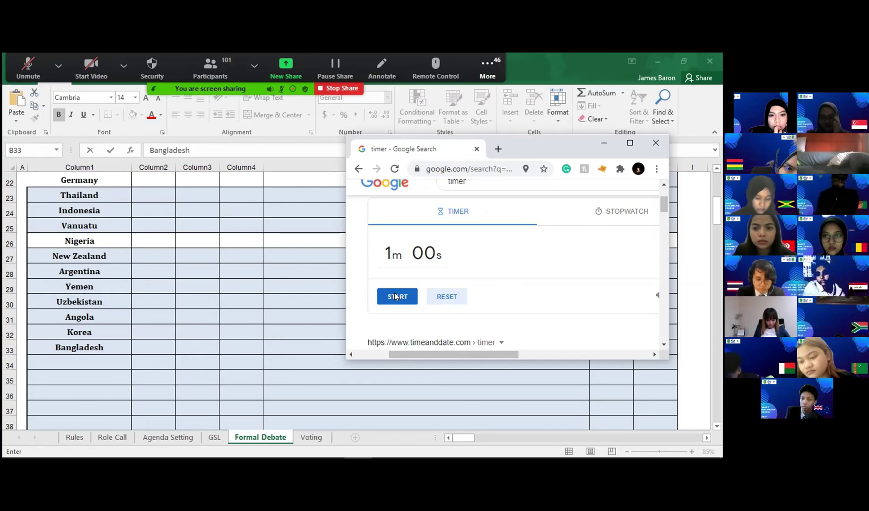
{"action": "left_click", "coordinate": [396, 296]}
{"action": "left_click", "coordinate": [435, 290]}
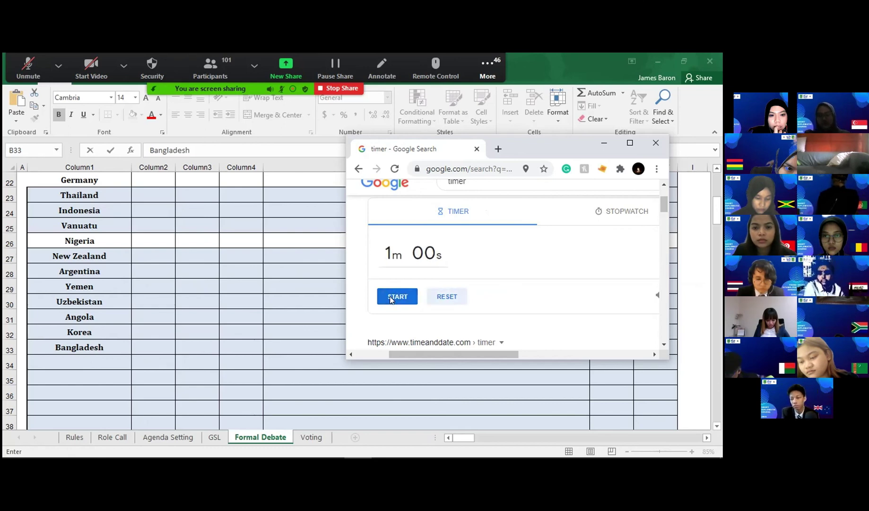
{"action": "left_click", "coordinate": [394, 297]}
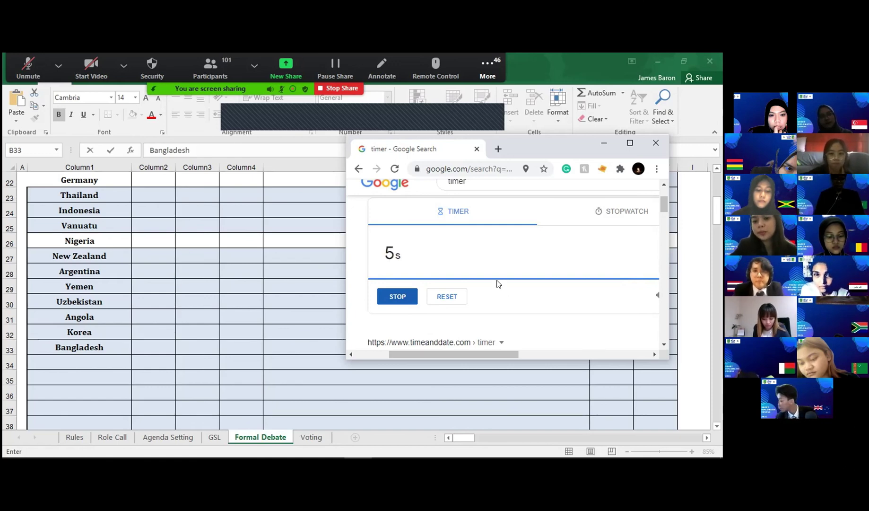
{"action": "left_click", "coordinate": [430, 296]}
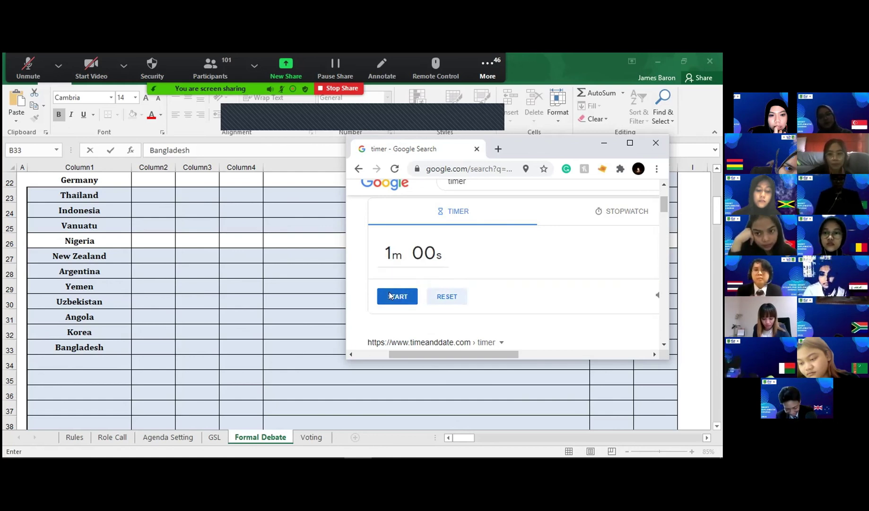
{"action": "key", "text": "Return"}
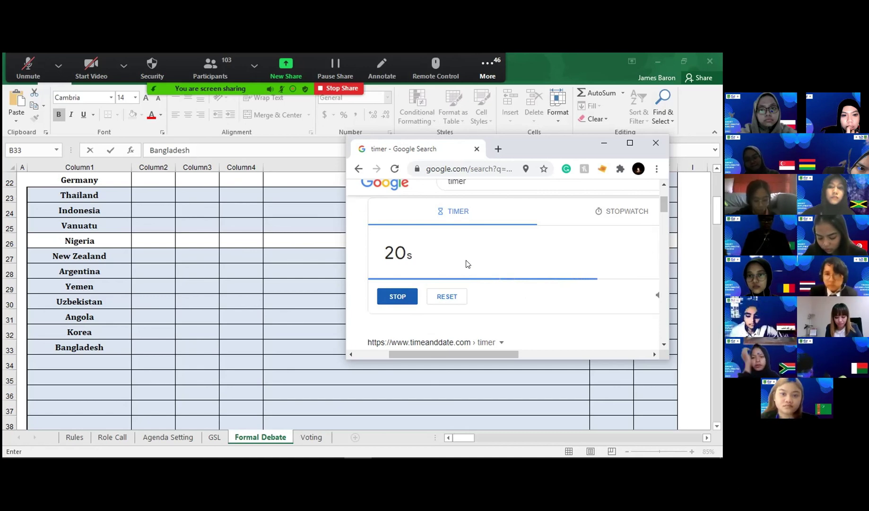
{"action": "left_click", "coordinate": [430, 297]}
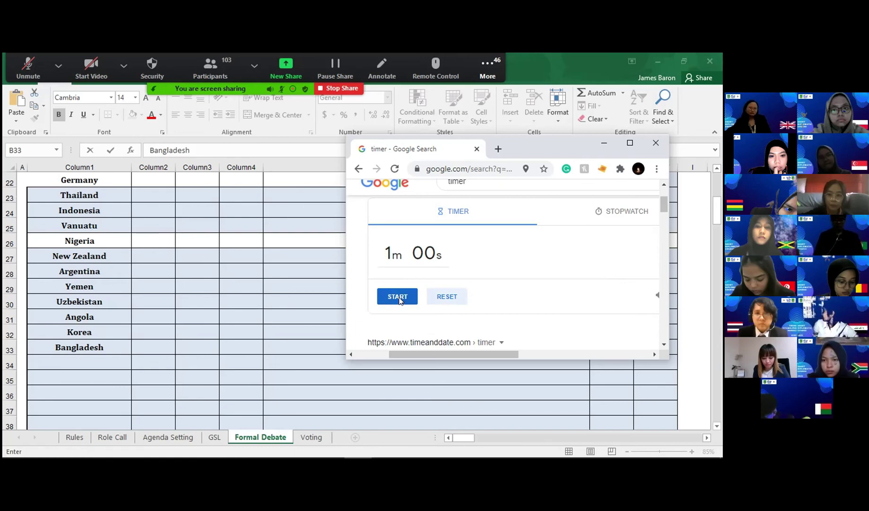
Time two further speeches with the one-minute countdown, resetting the timer to one minute after each.
{"action": "left_click", "coordinate": [397, 296]}
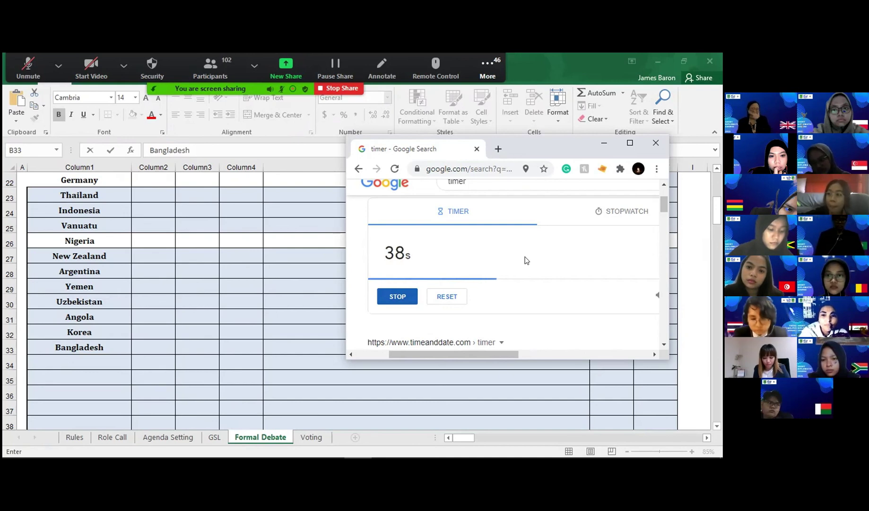
{"action": "right_click", "coordinate": [526, 260]}
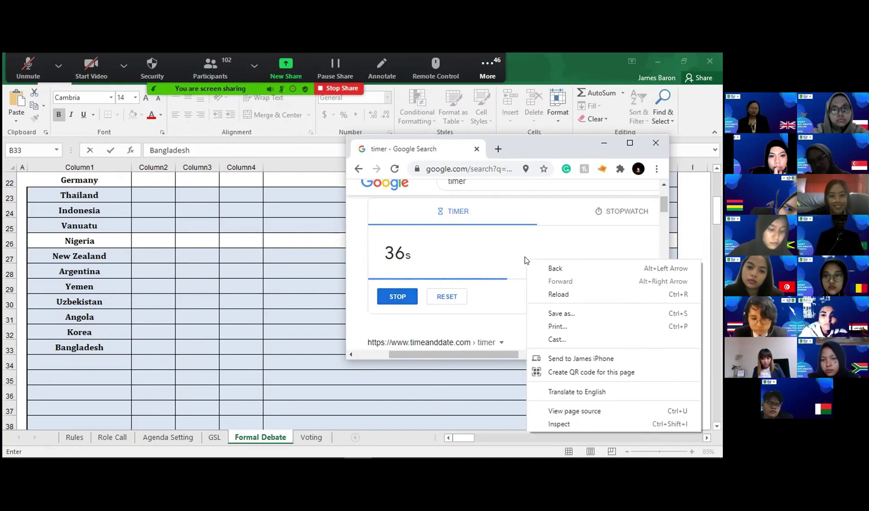
{"action": "left_click", "coordinate": [488, 252]}
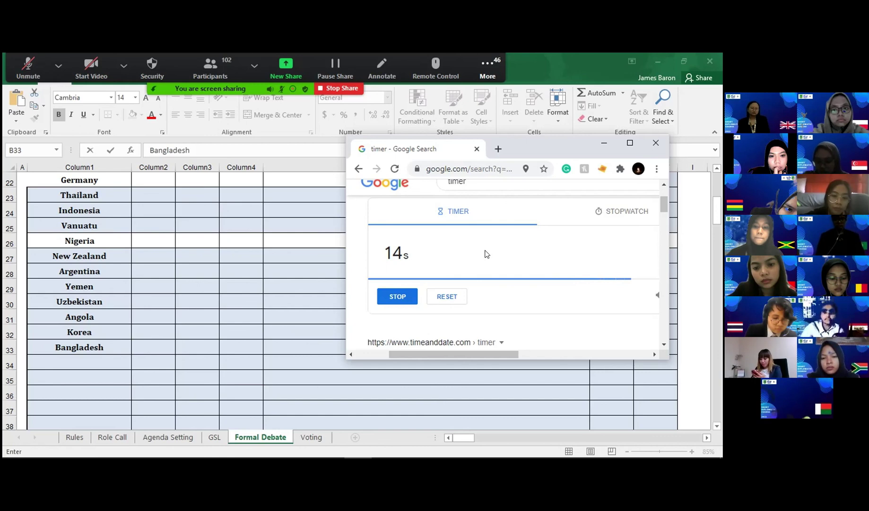
{"action": "left_click", "coordinate": [448, 300]}
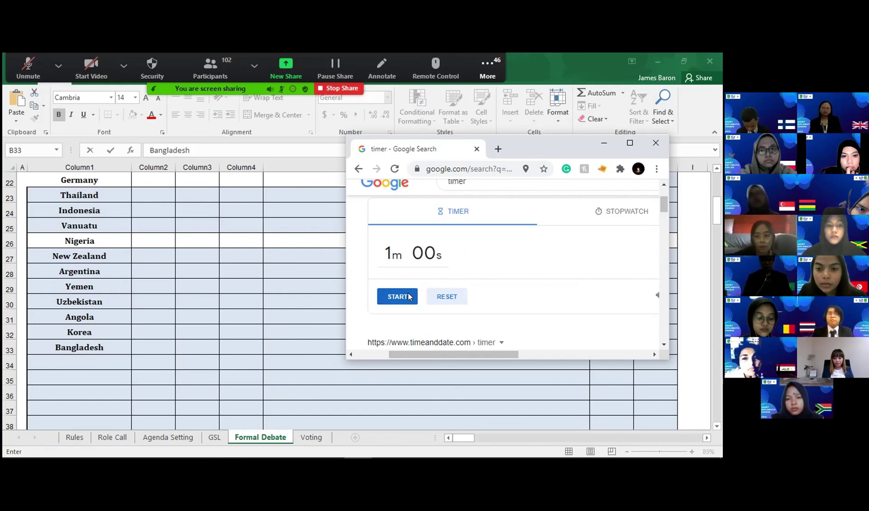
{"action": "left_click", "coordinate": [412, 294]}
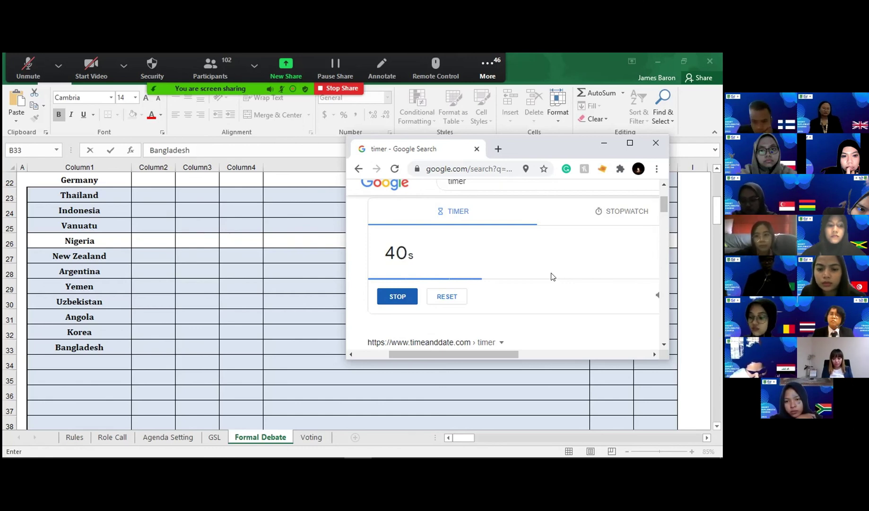
{"action": "left_click", "coordinate": [444, 297]}
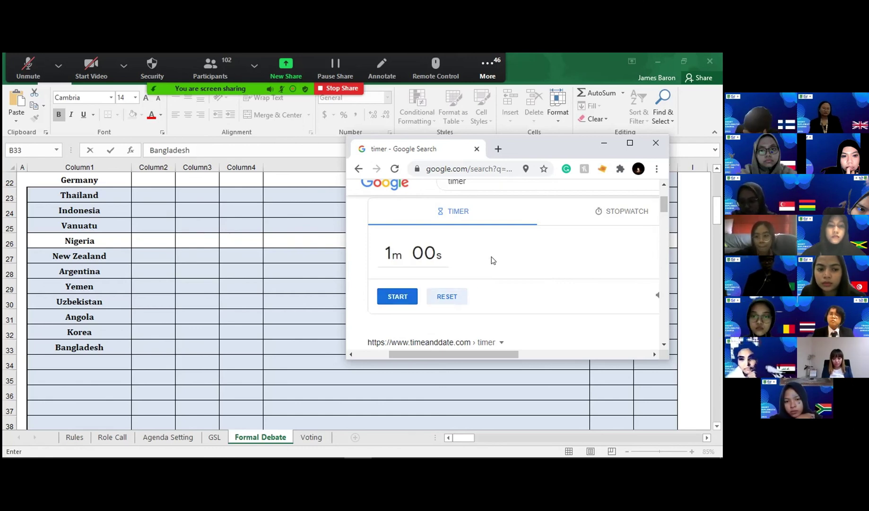
Minimize the timer window to return to the China proposal in Excel's Formal Debate sheet, and stop the Zoom screen share.
{"action": "left_click", "coordinate": [604, 143]}
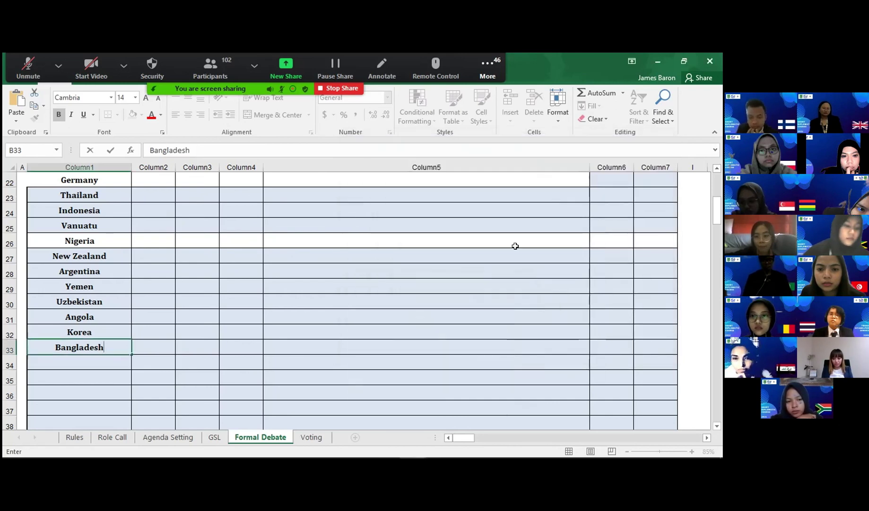
{"action": "scroll", "coordinate": [515, 248], "scroll_direction": "down", "scroll_amount": 1}
{"action": "scroll", "coordinate": [515, 249], "scroll_direction": "up", "scroll_amount": 8}
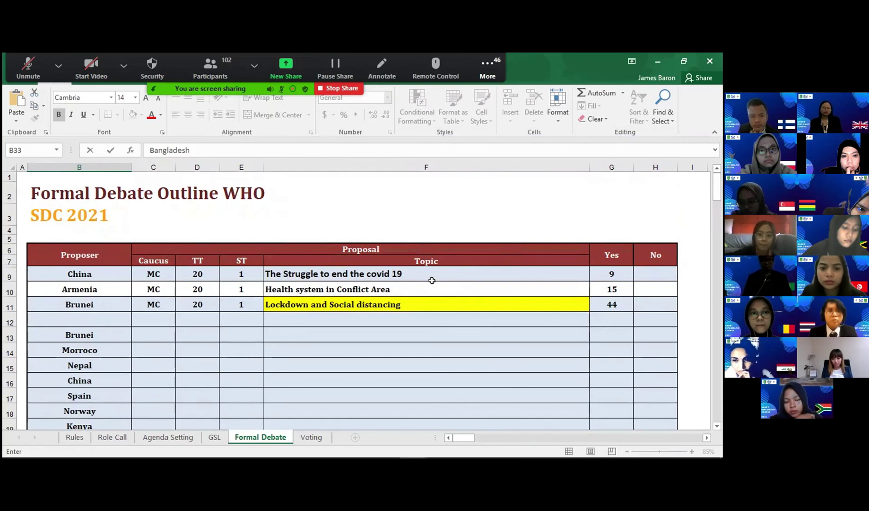
{"action": "left_click", "coordinate": [105, 274]}
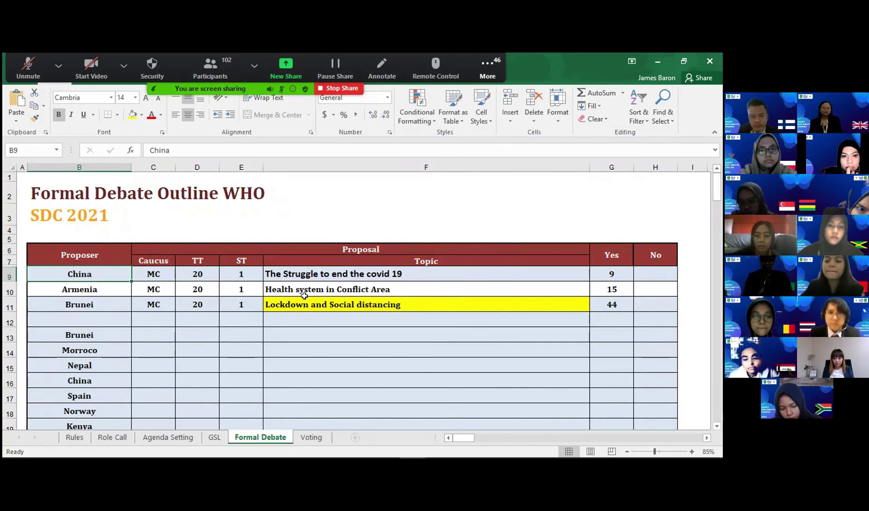
{"action": "left_click", "coordinate": [341, 88]}
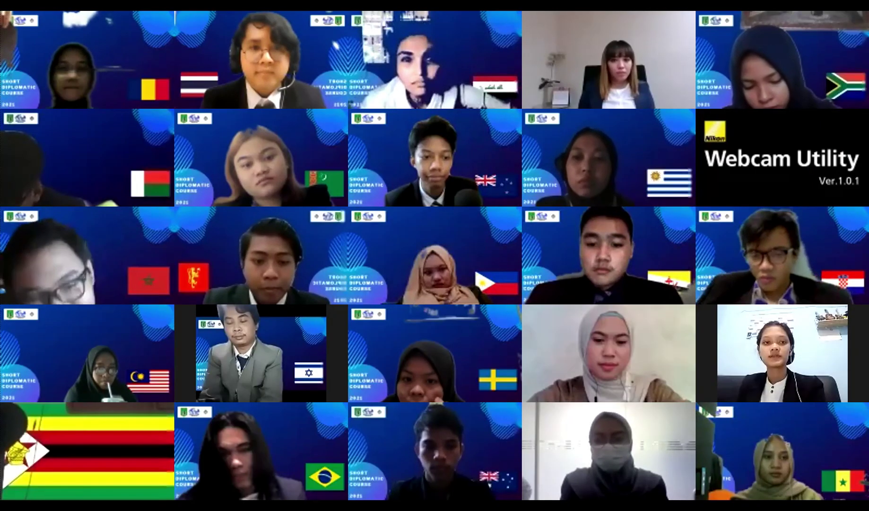